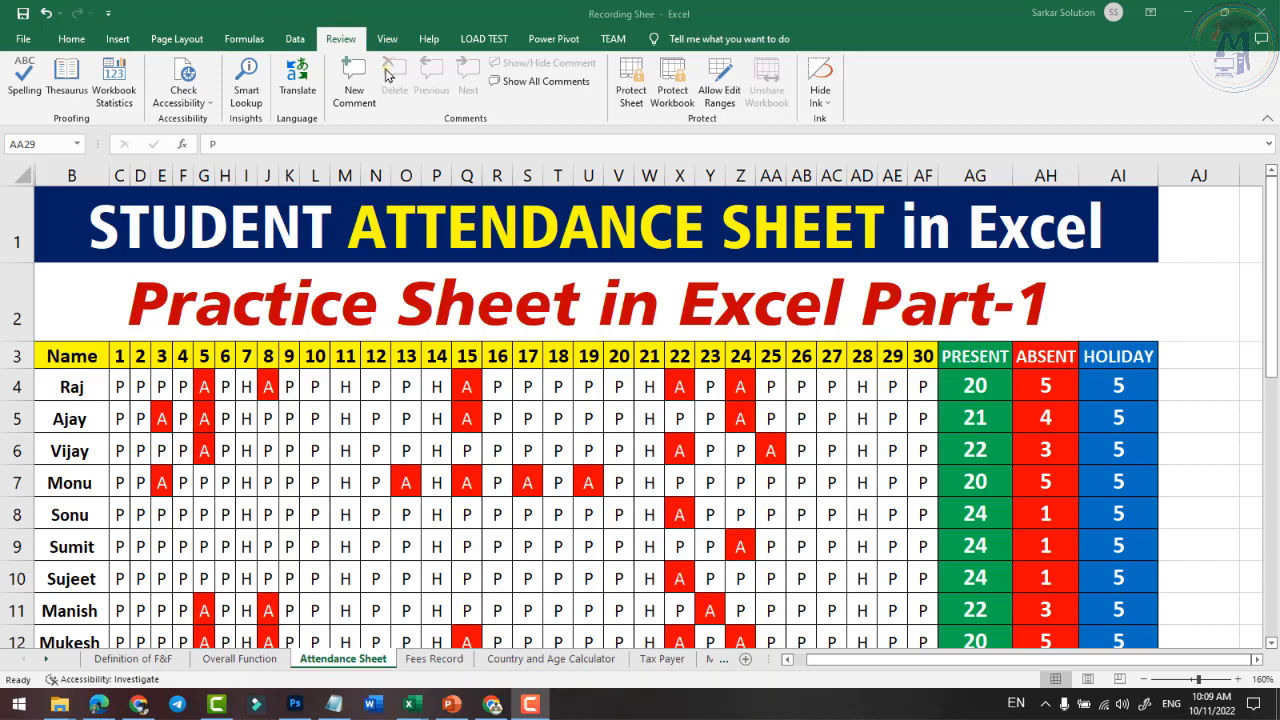
- Create a new blank workbook, Book2, from the File backstage view, replacing the attendance sheet
{"action": "left_click", "coordinate": [24, 40]}
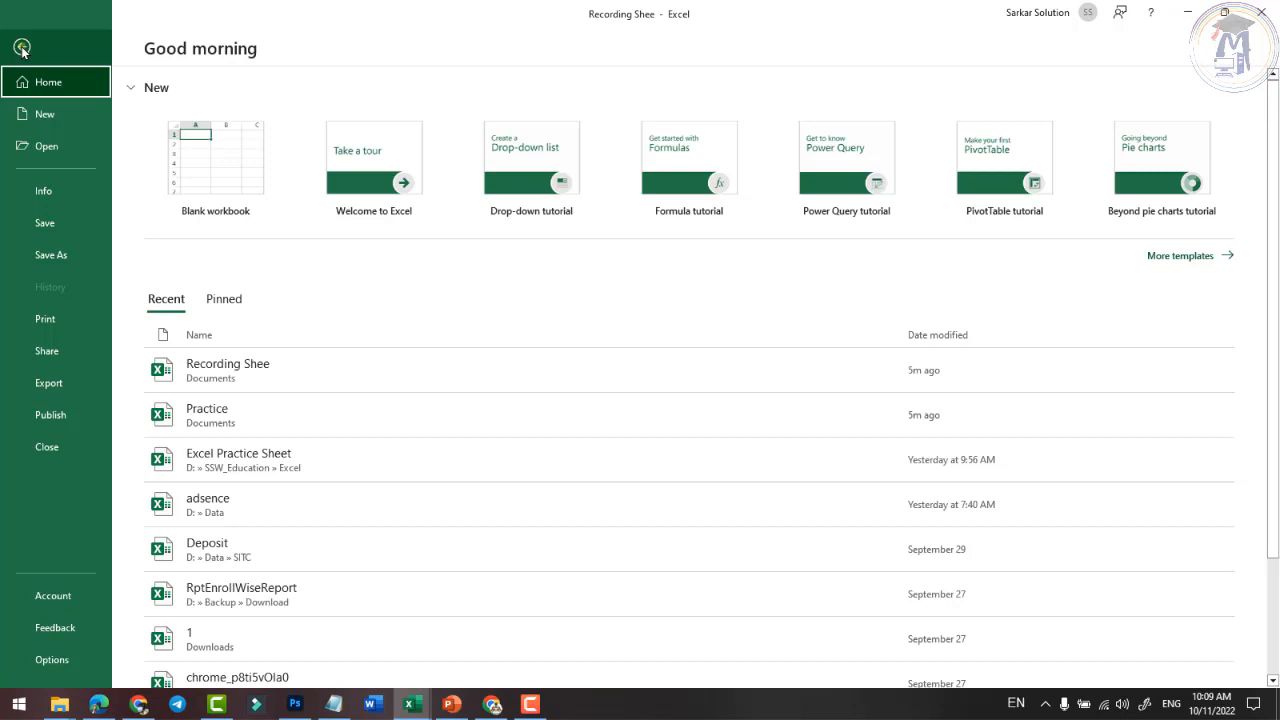
{"action": "left_click", "coordinate": [22, 48]}
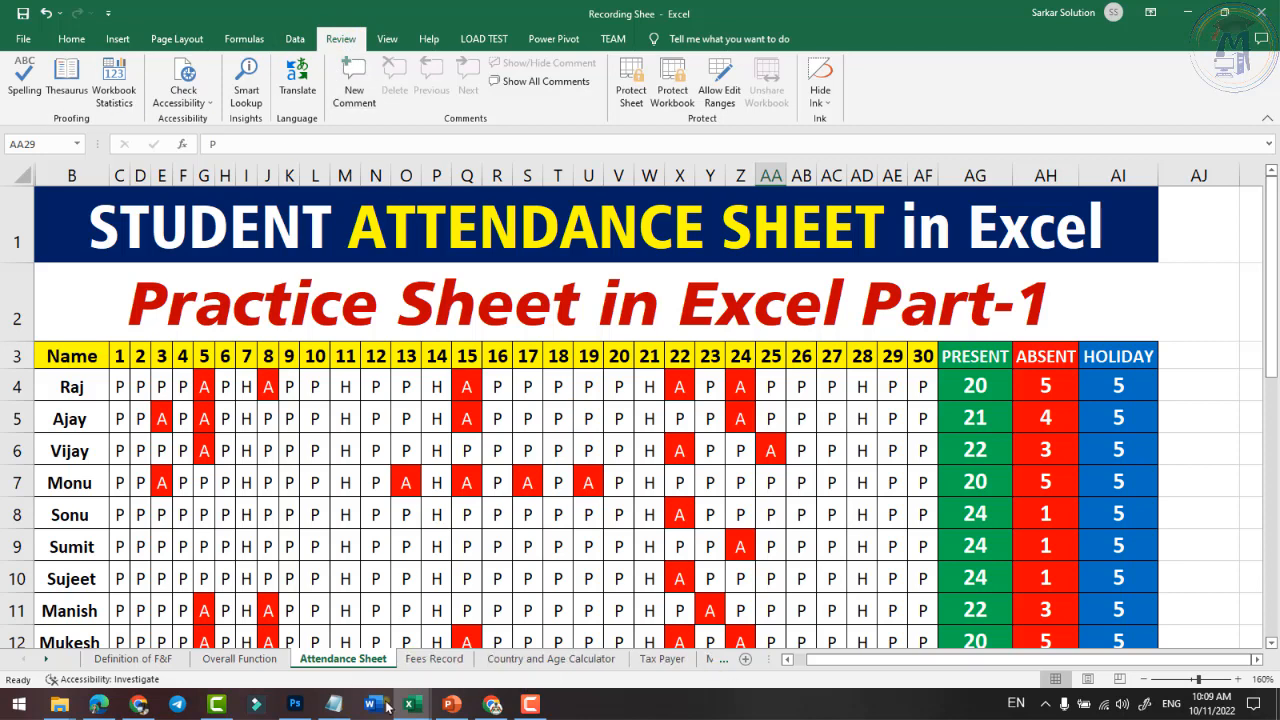
{"action": "left_click", "coordinate": [23, 40]}
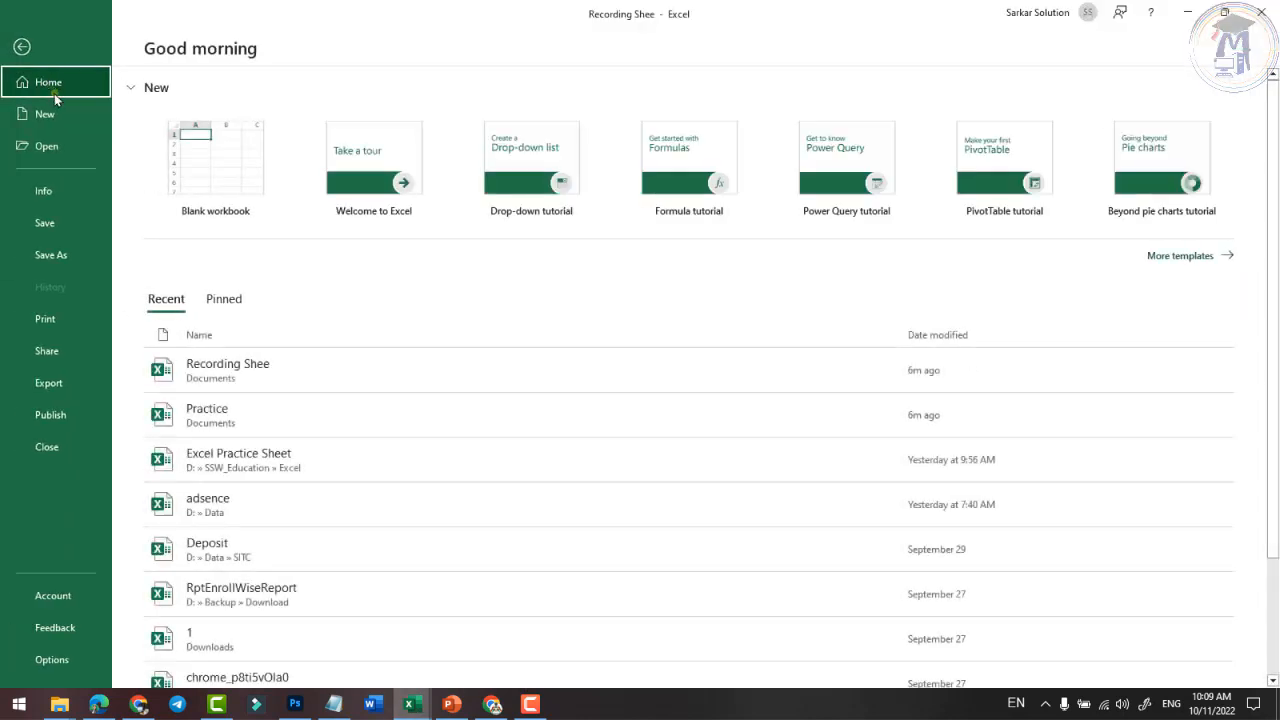
{"action": "left_click", "coordinate": [48, 114]}
{"action": "key", "text": "Escape"}
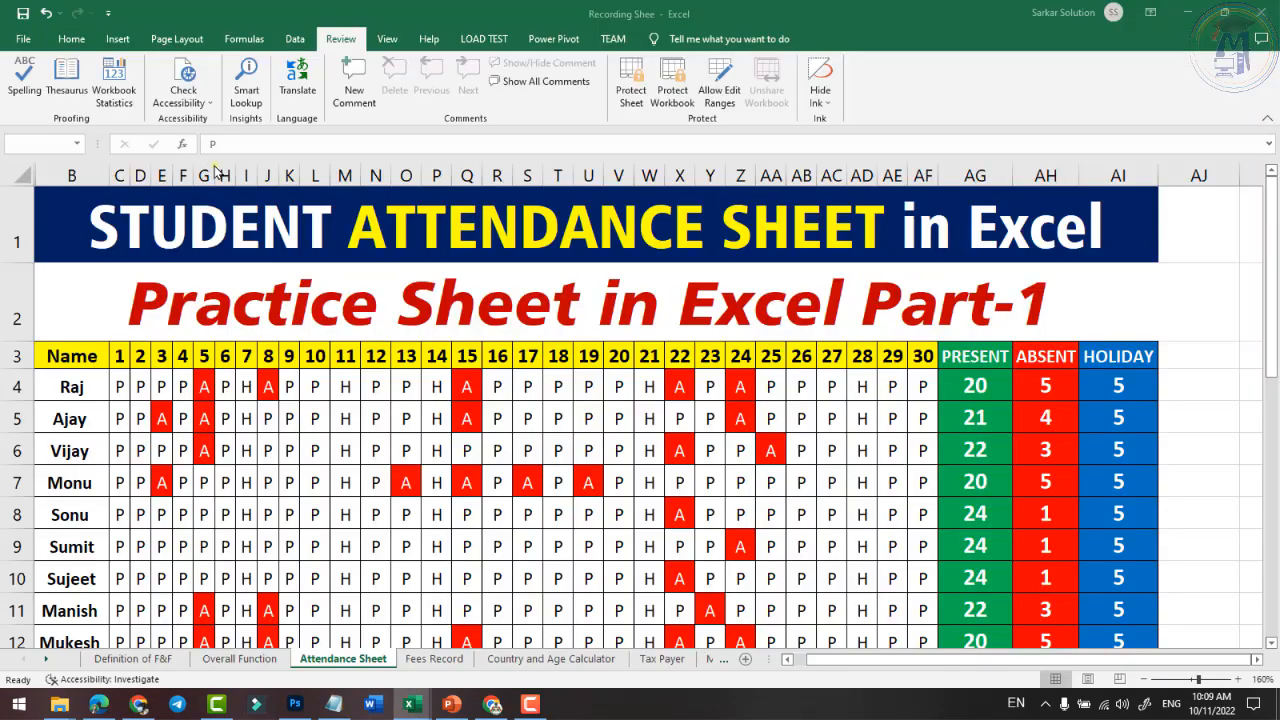
{"action": "left_click", "coordinate": [183, 278]}
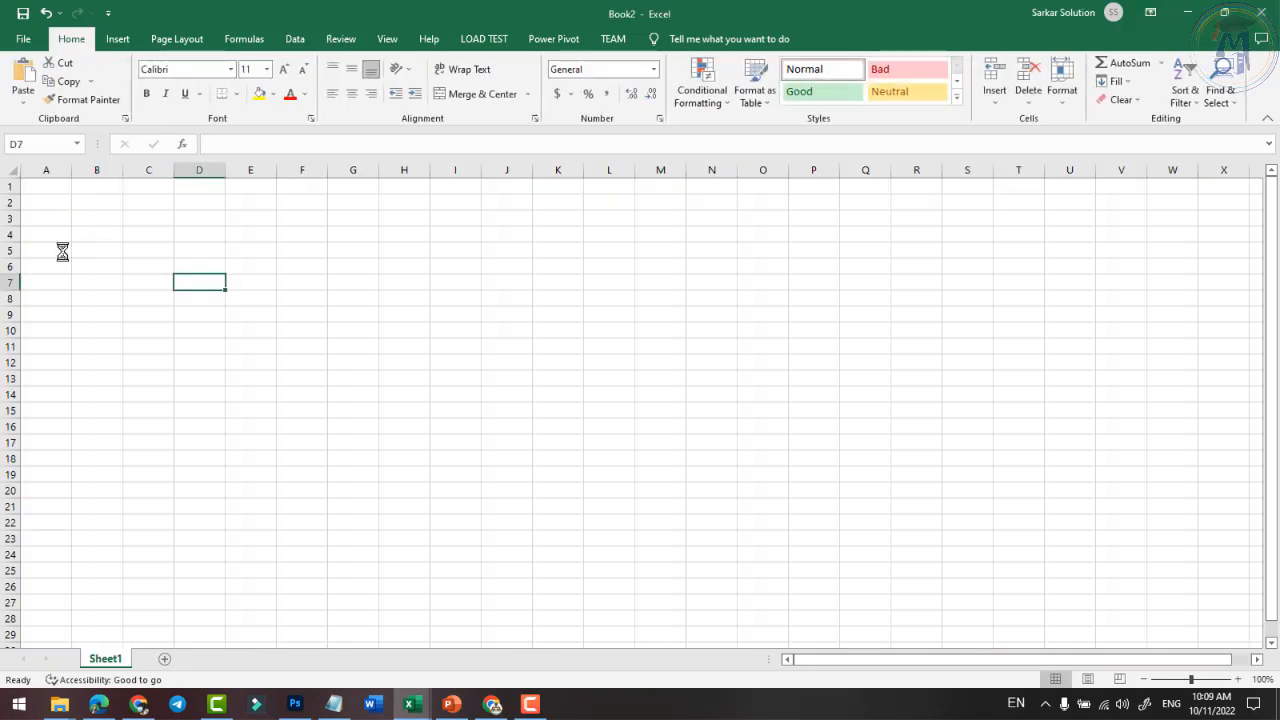
- Enter Chourai in cell B4, fixing a mis-capitalised first attempt
{"action": "scroll", "coordinate": [62, 252], "scroll_direction": "up", "scroll_amount": 9}
{"action": "left_click", "coordinate": [211, 322]}
{"action": "left_click", "coordinate": [131, 337]}
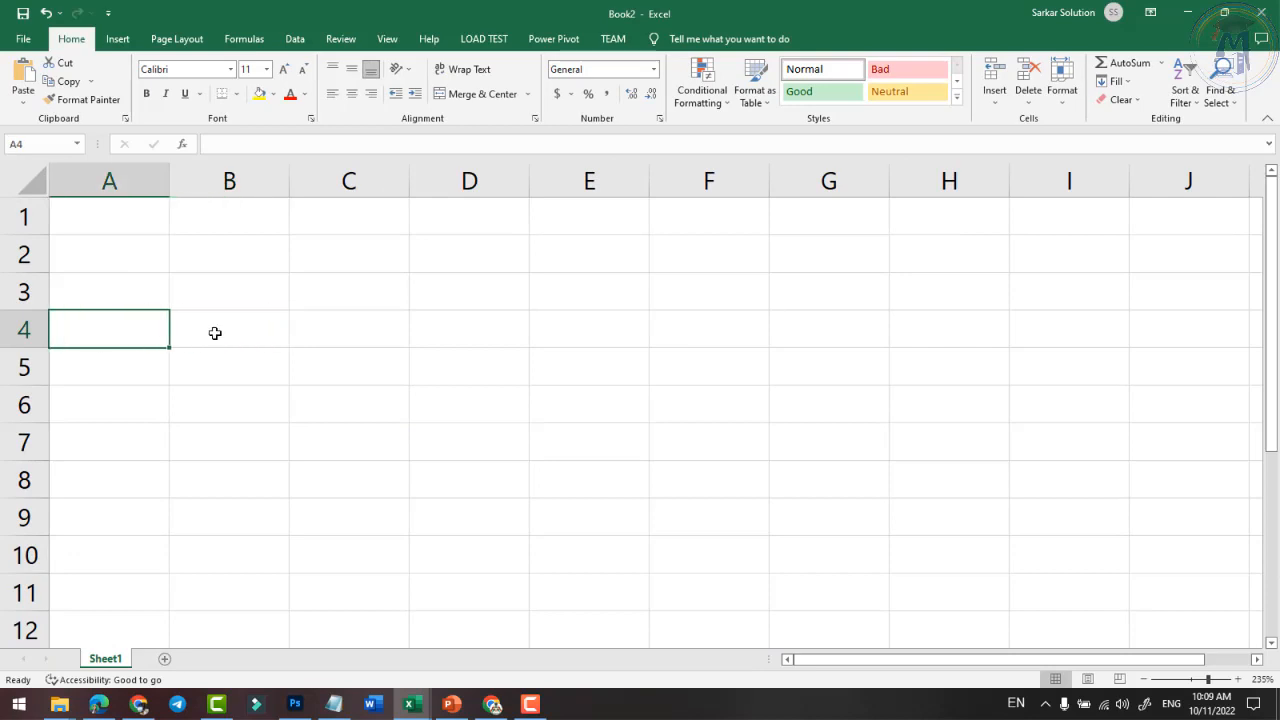
{"action": "left_click", "coordinate": [215, 333]}
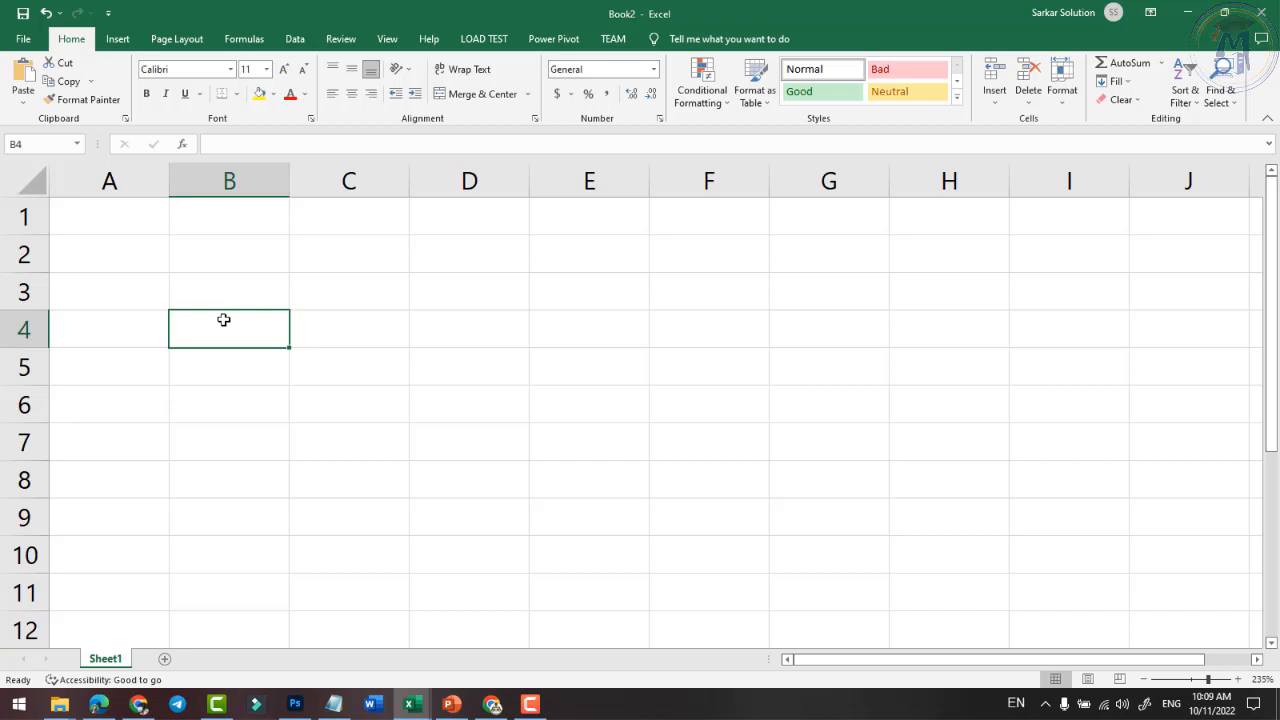
{"action": "type", "text": "cHOU"}
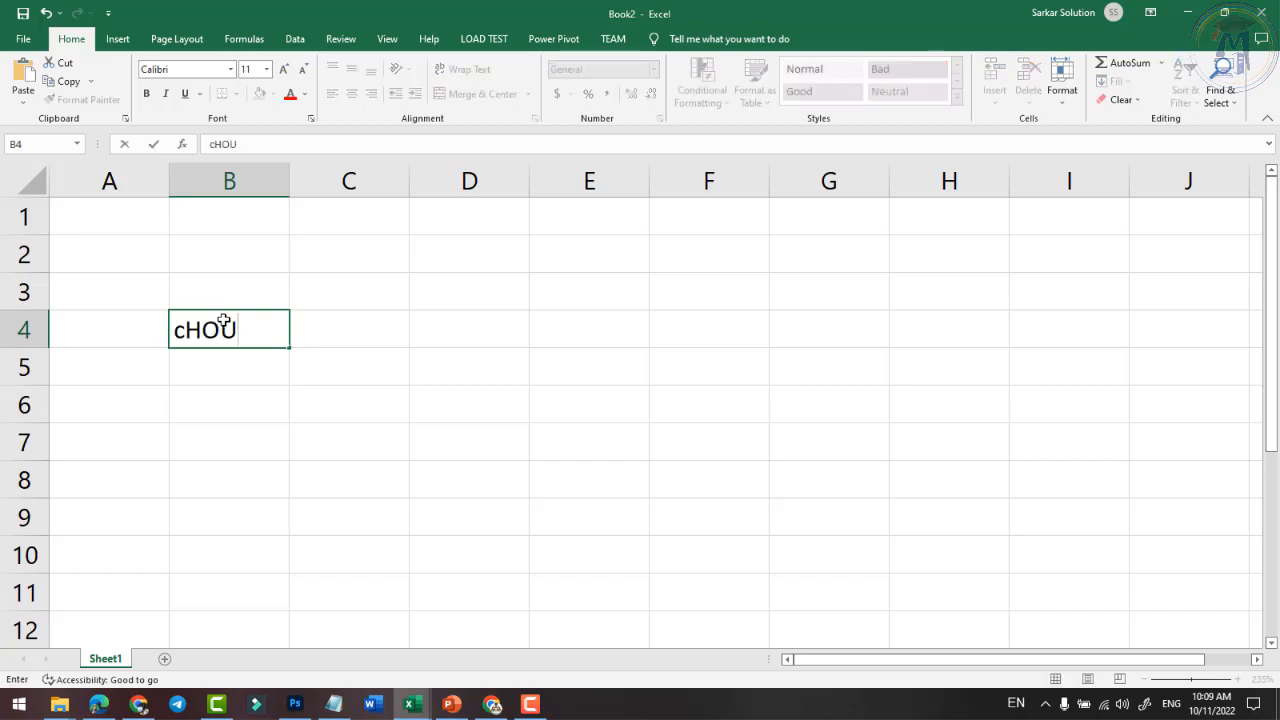
{"action": "key", "text": "BackSpace"}
{"action": "key", "text": "BackSpace"}
{"action": "key", "text": "BackSpace"}
{"action": "key", "text": "BackSpace"}
{"action": "type", "text": "Chour"}
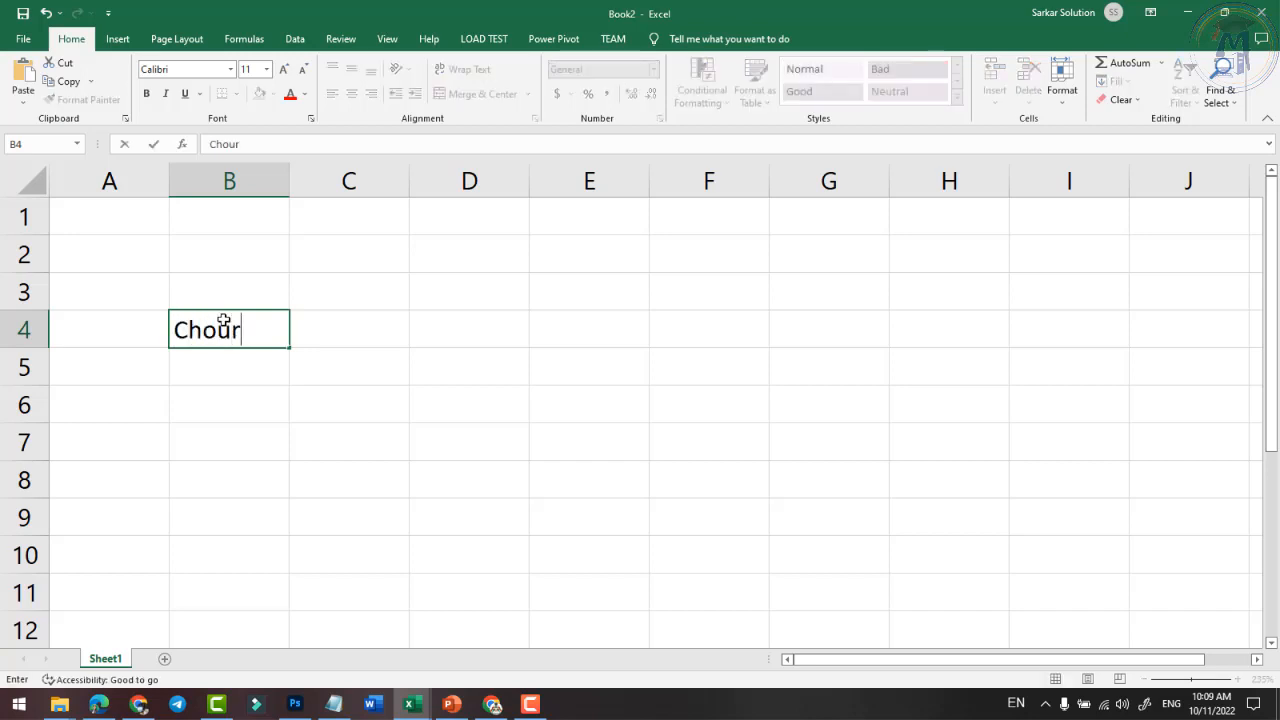
{"action": "type", "text": "ai"}
{"action": "key", "text": "Return"}
- Add the heading Address in B3, then Parasia in B5 and Sousar in B6
{"action": "left_click", "coordinate": [226, 303]}
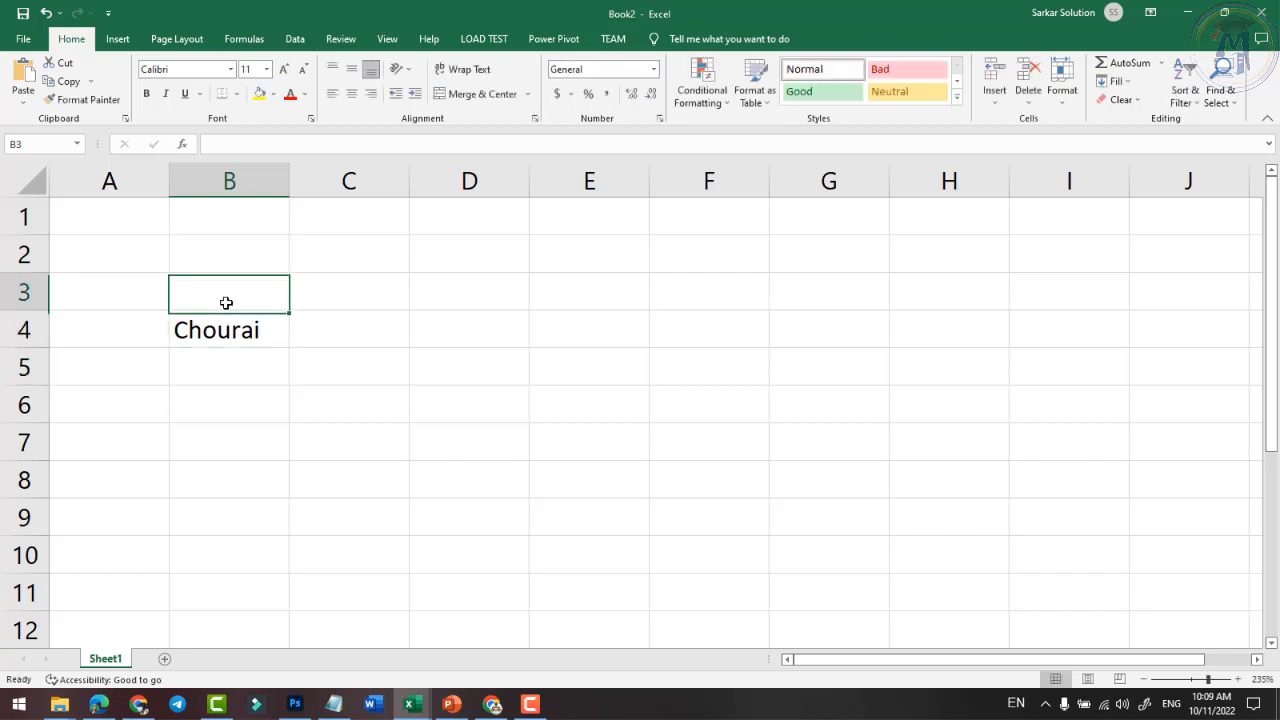
{"action": "type", "text": "Address"}
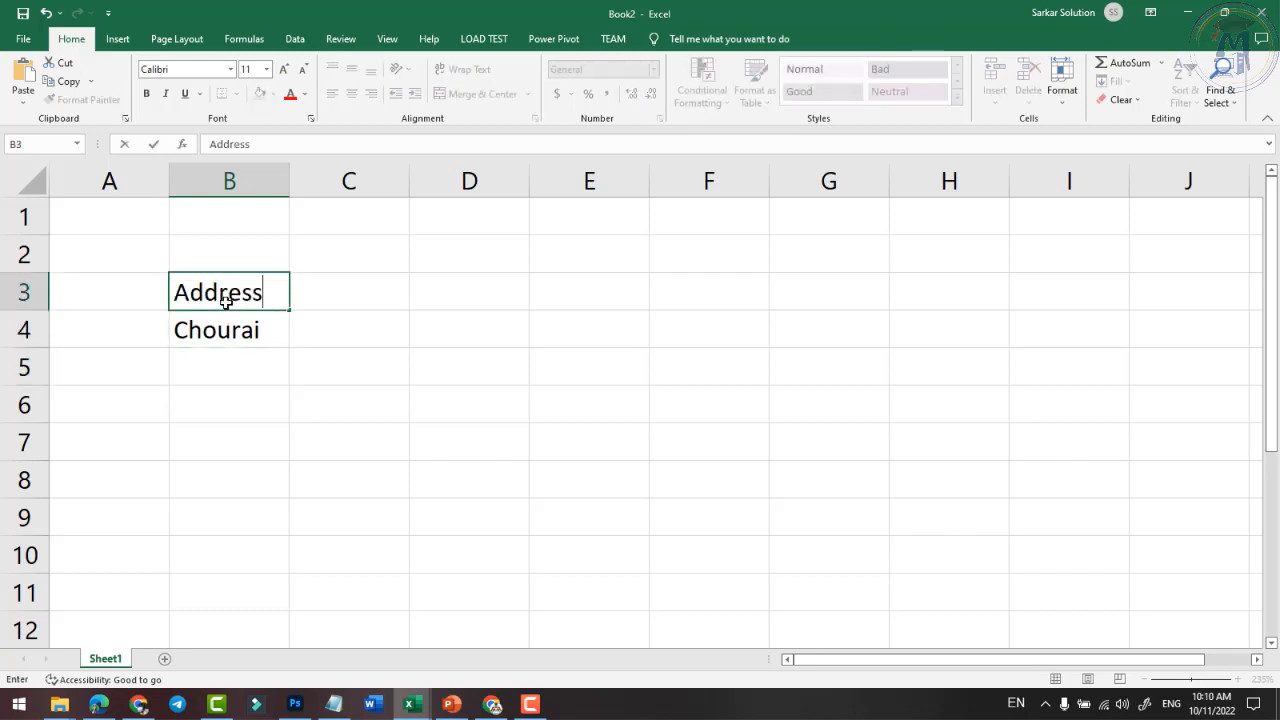
{"action": "key", "text": "Return"}
{"action": "key", "text": "Return"}
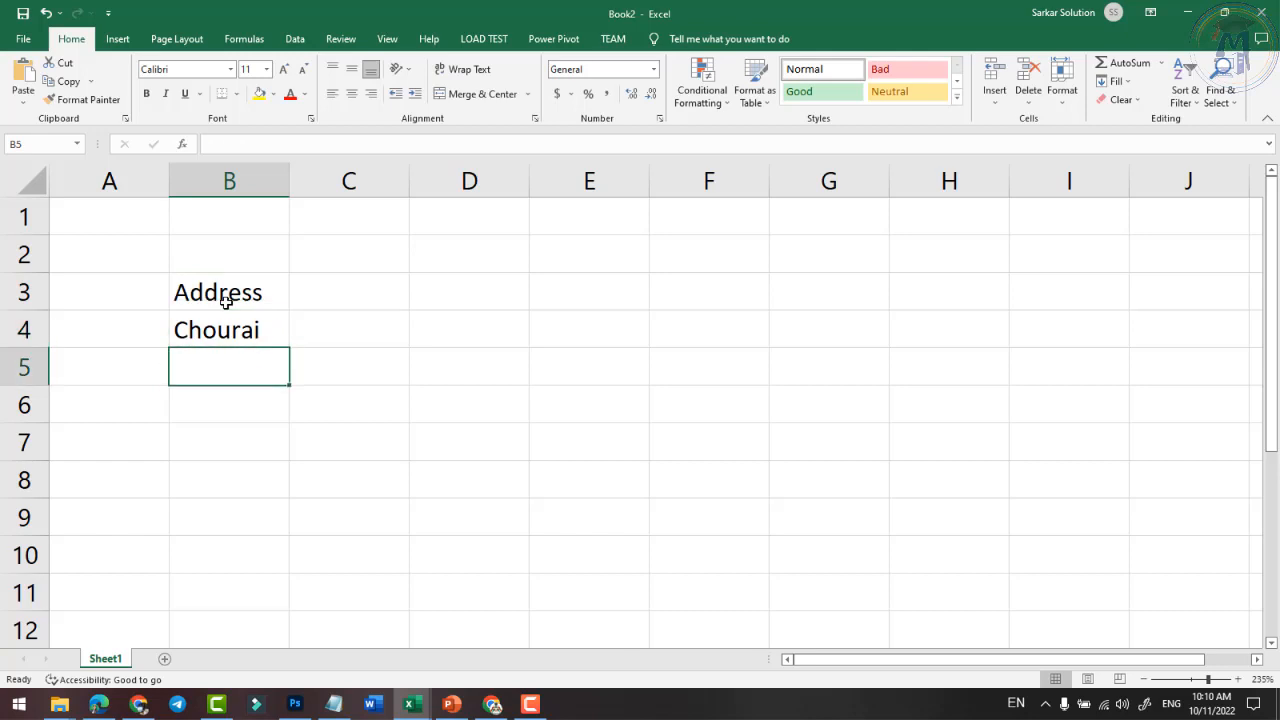
{"action": "type", "text": "Parasia"}
{"action": "key", "text": "Return"}
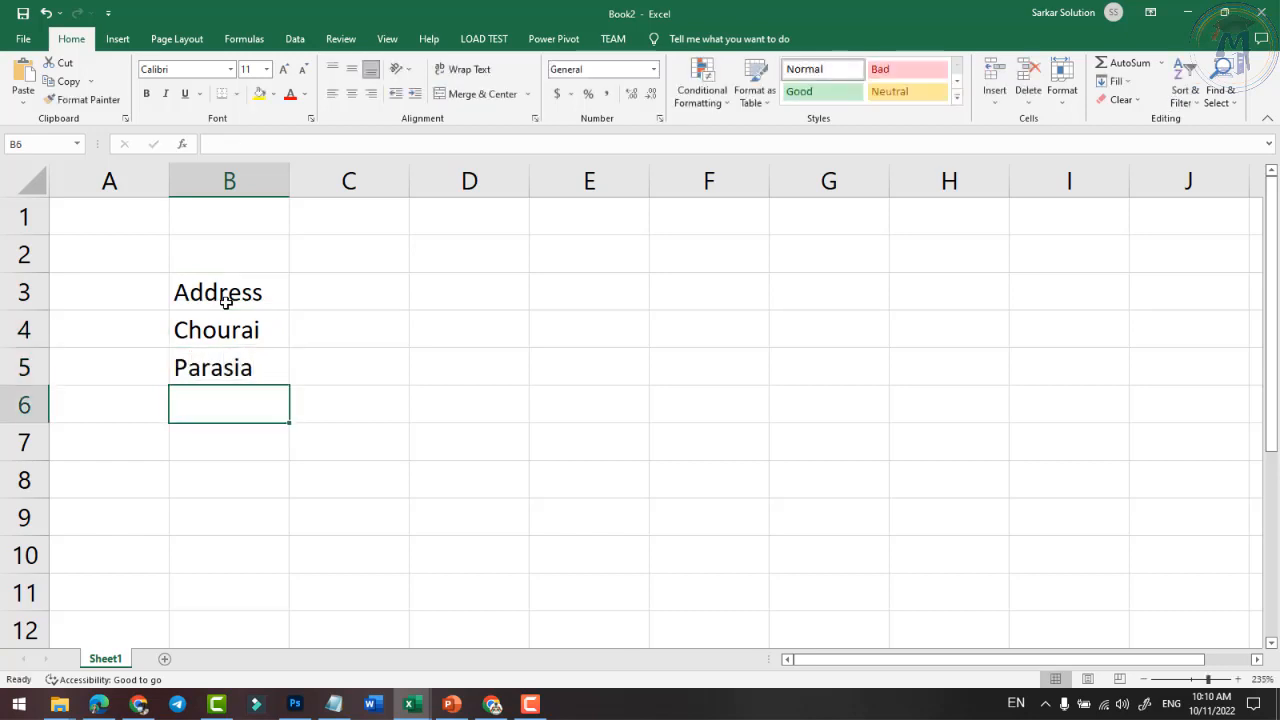
{"action": "type", "text": "Sousan"}
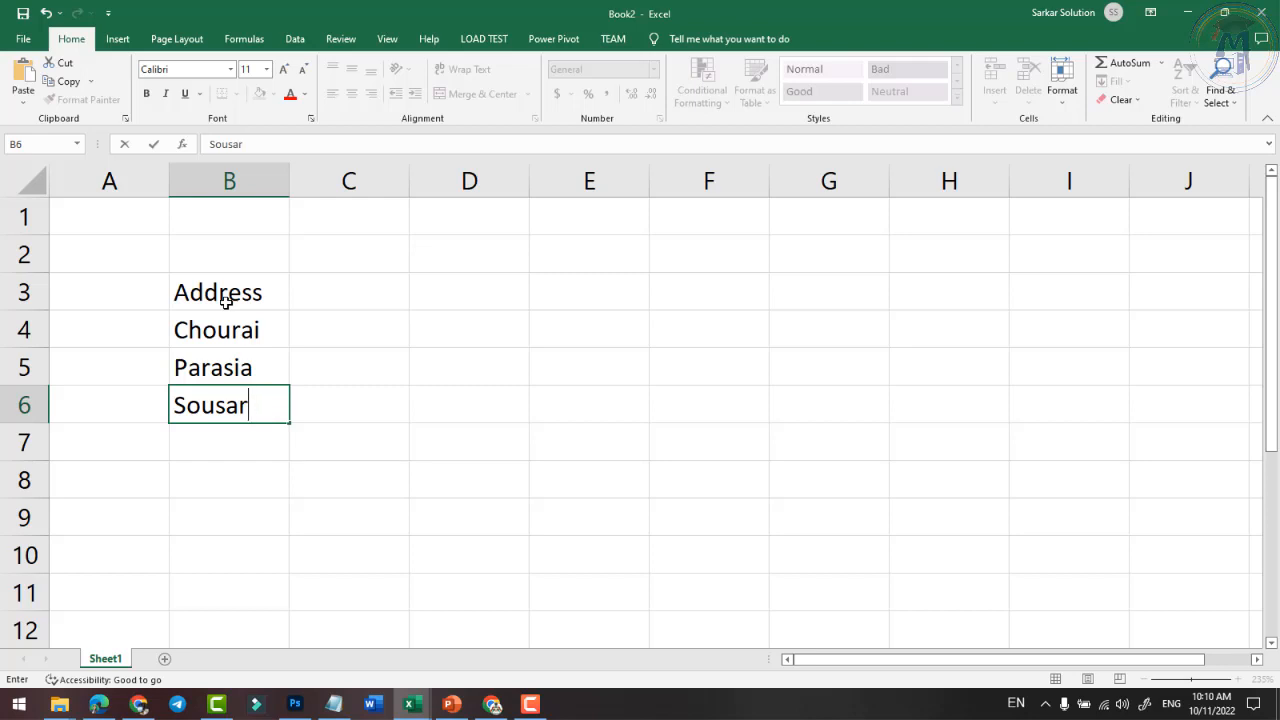
{"action": "key", "text": "Return"}
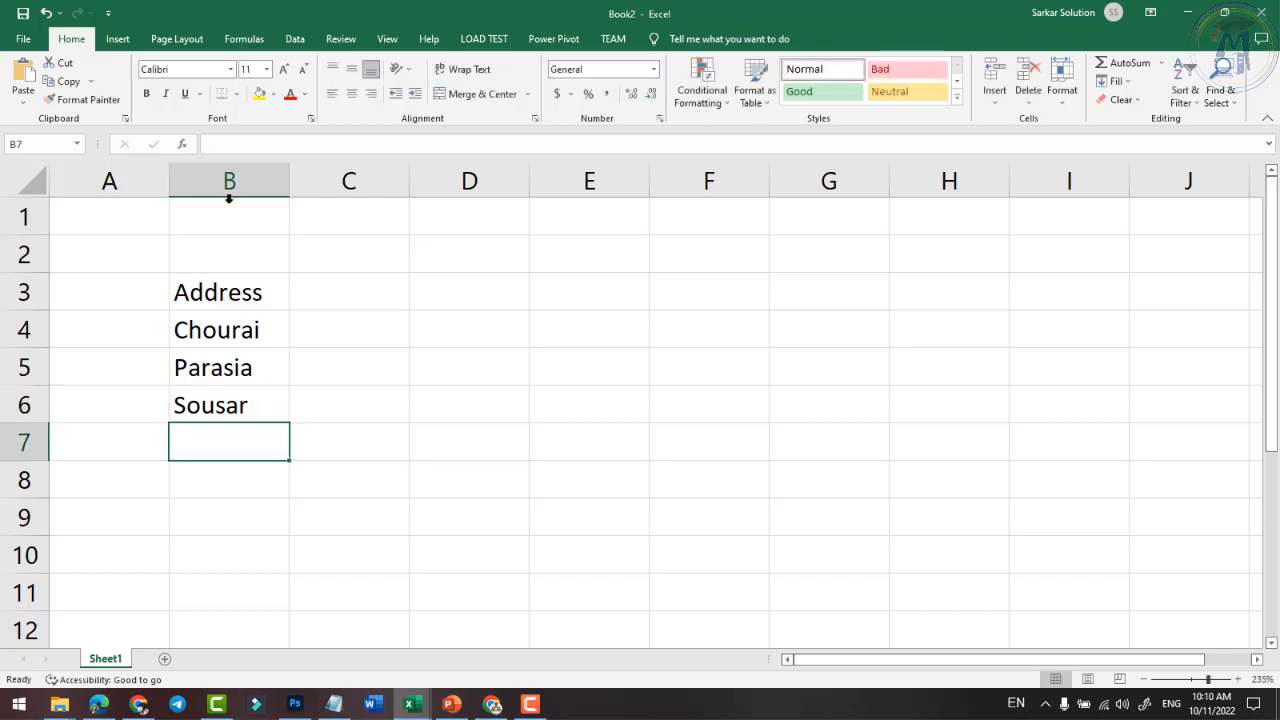
{"action": "left_click", "coordinate": [251, 329]}
{"action": "left_click", "coordinate": [241, 289]}
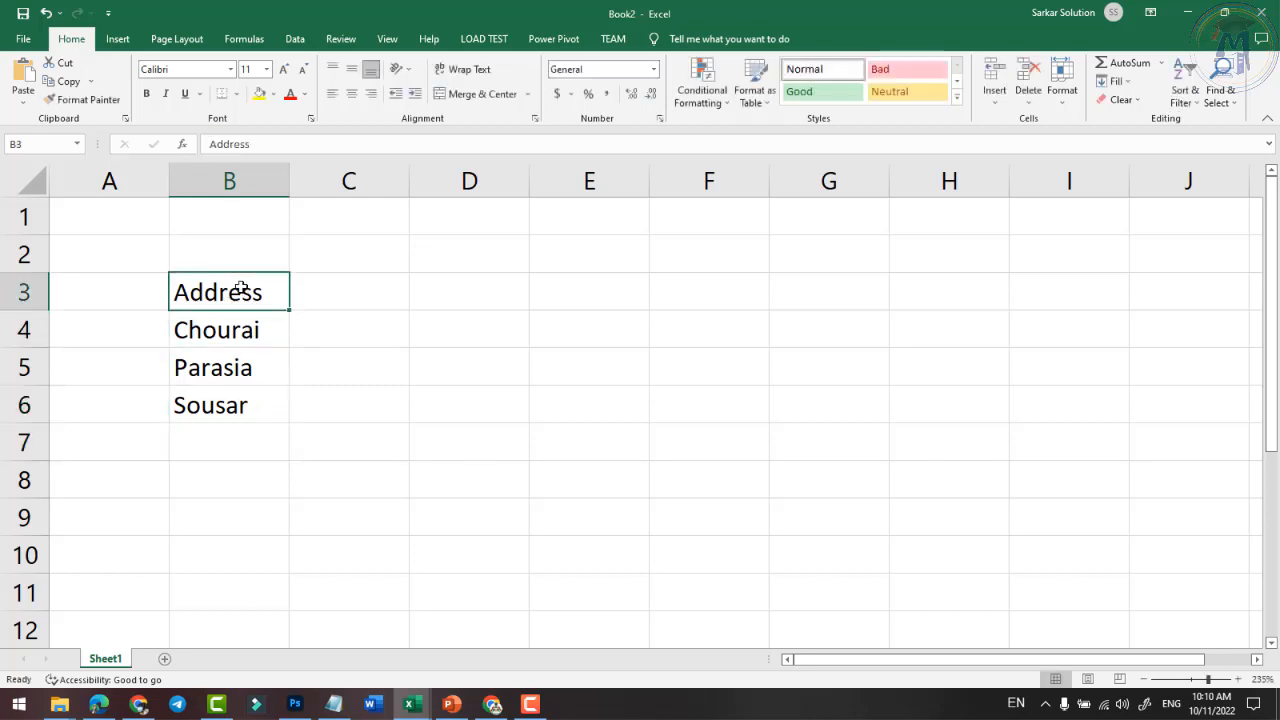
{"action": "left_click", "coordinate": [341, 40]}
- Spell-check the sheet, ignoring Parasia and changing Sousar to Sounsar
{"action": "left_click", "coordinate": [20, 84]}
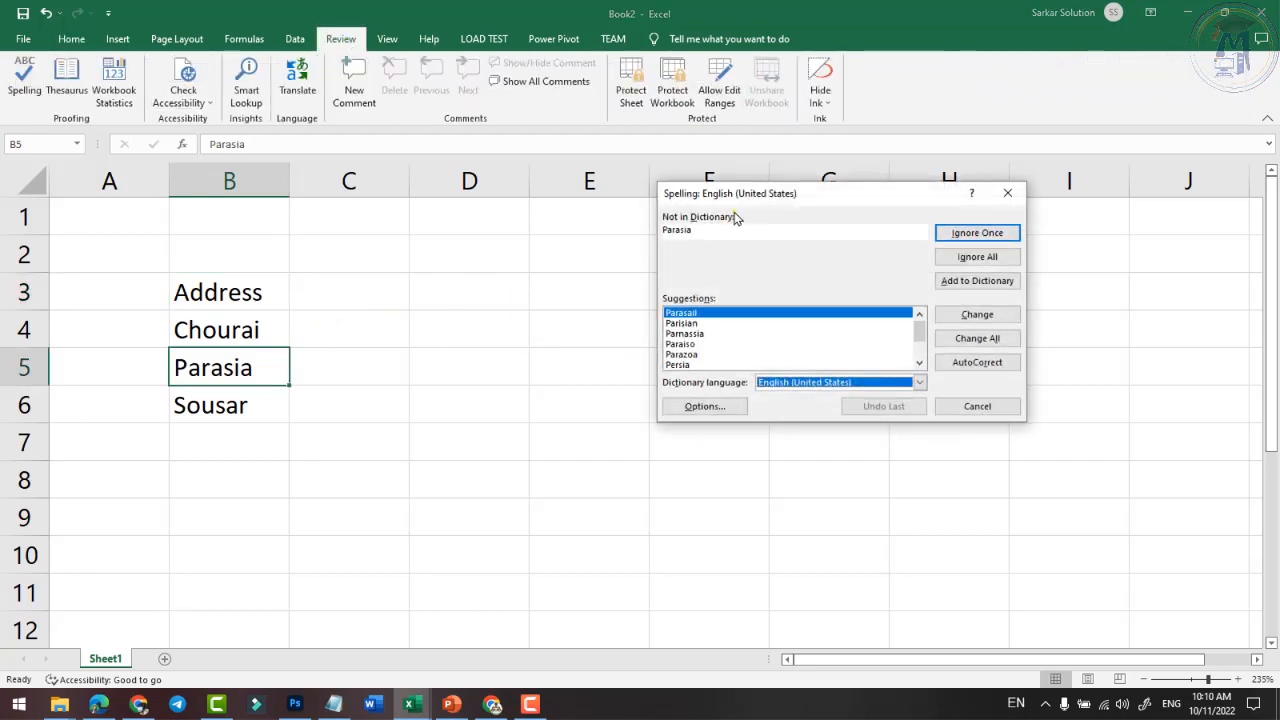
{"action": "left_click_drag", "start_coordinate": [752, 197], "coordinate": [629, 200]}
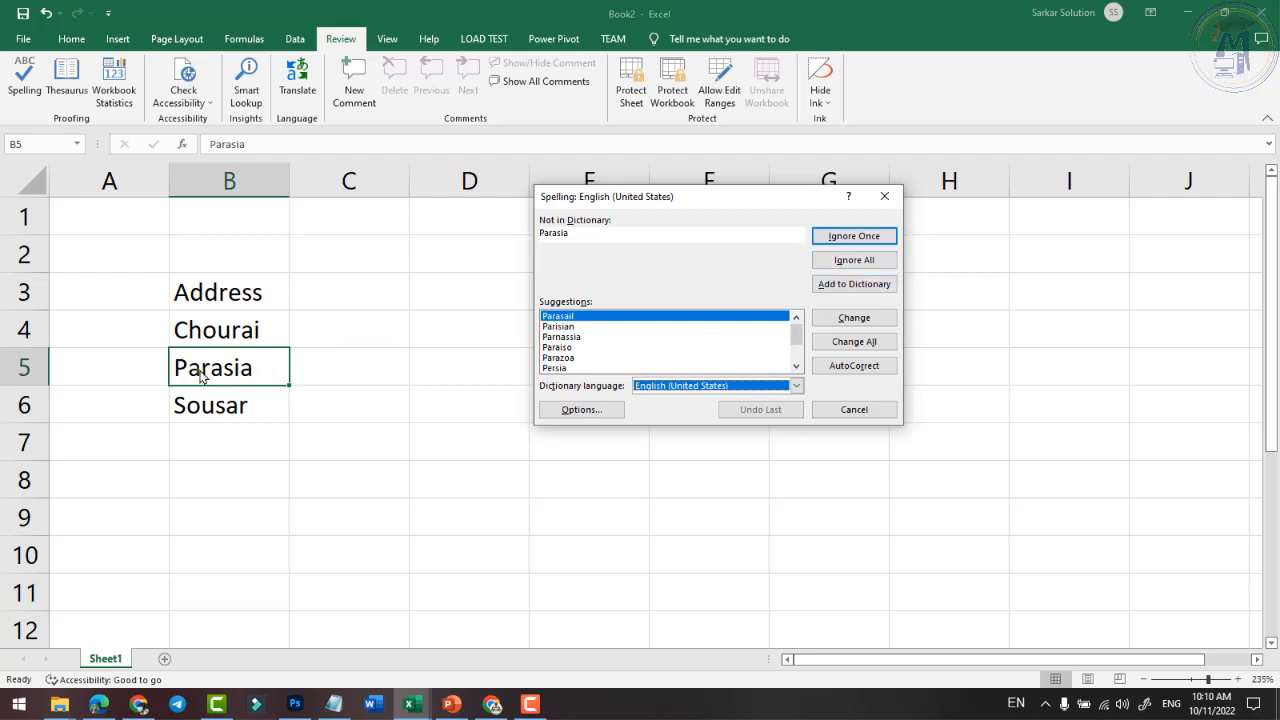
{"action": "left_click", "coordinate": [862, 286]}
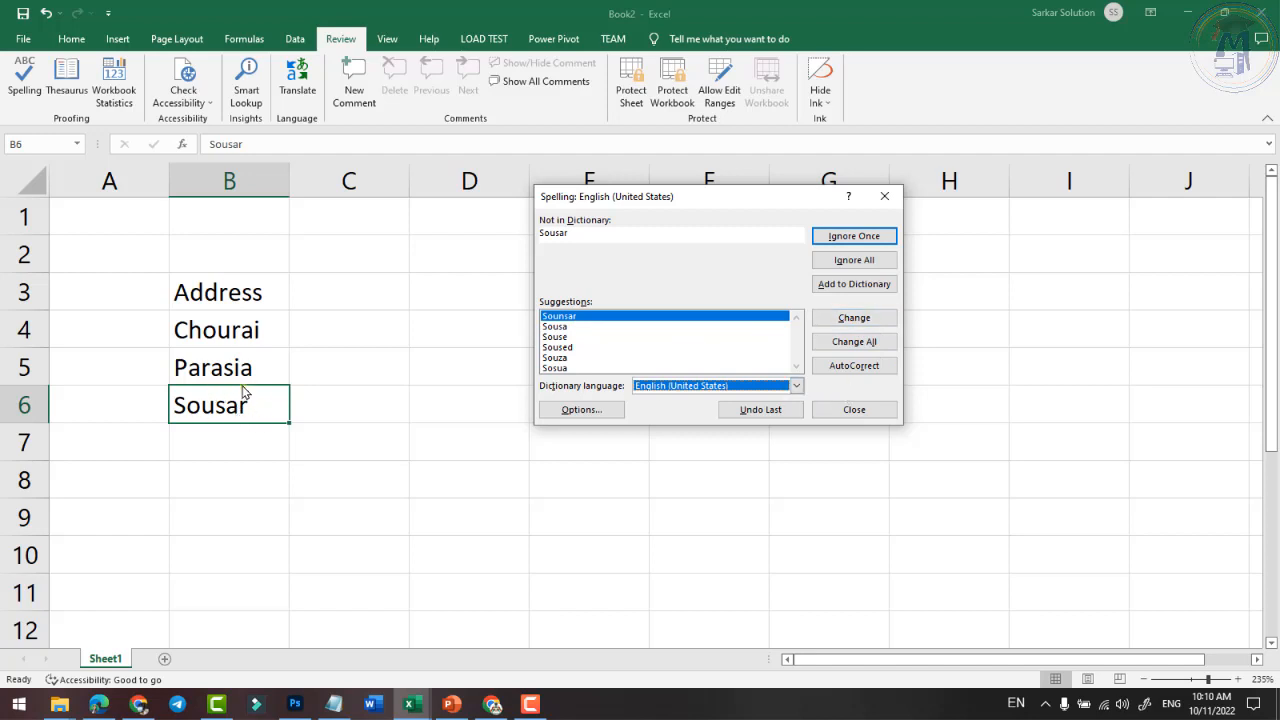
{"action": "left_click", "coordinate": [863, 320]}
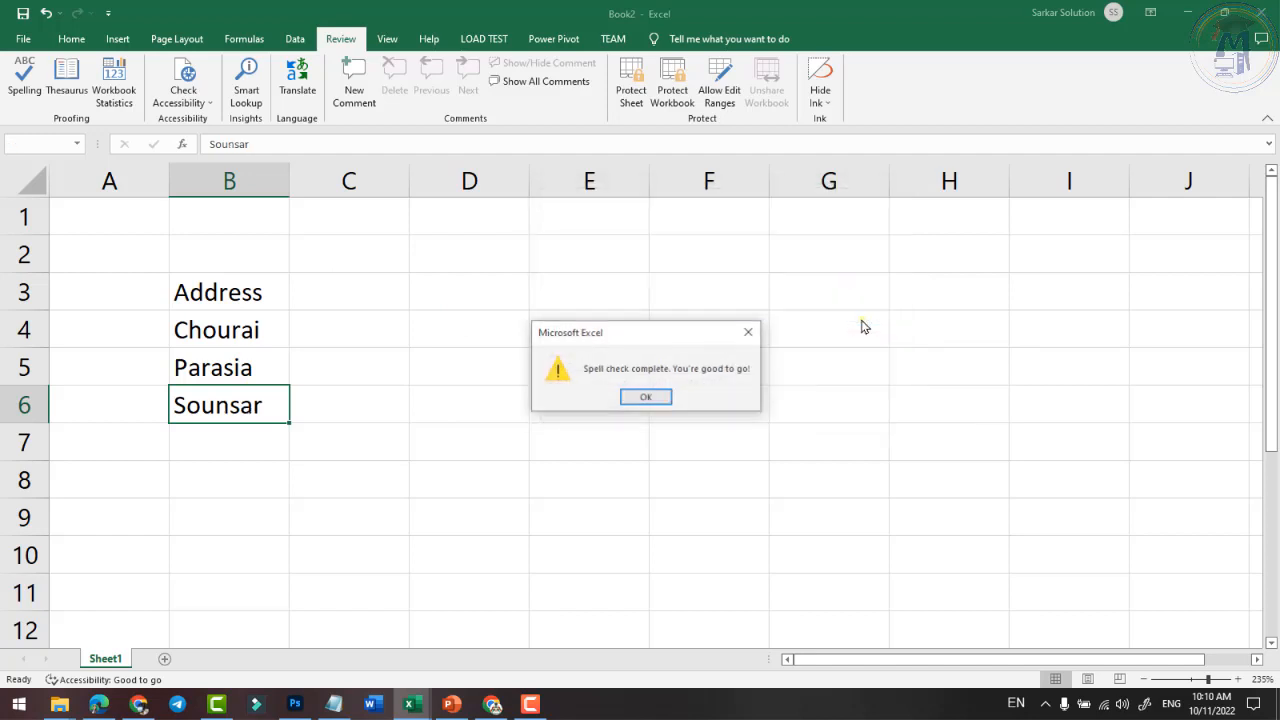
{"action": "left_click", "coordinate": [660, 399]}
{"action": "left_click", "coordinate": [411, 421]}
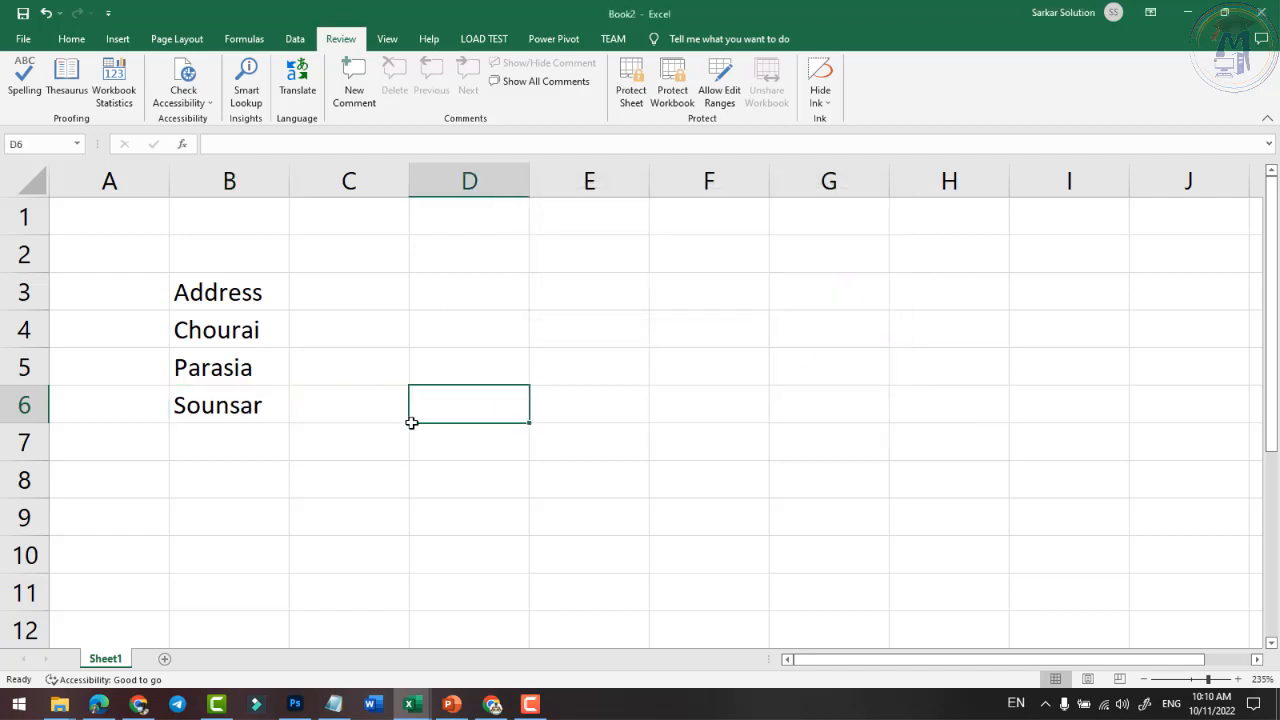
- Enter Cwa in C5 and use the spelling check to AutoCorrect Cwa to Caw
{"action": "left_click", "coordinate": [385, 368]}
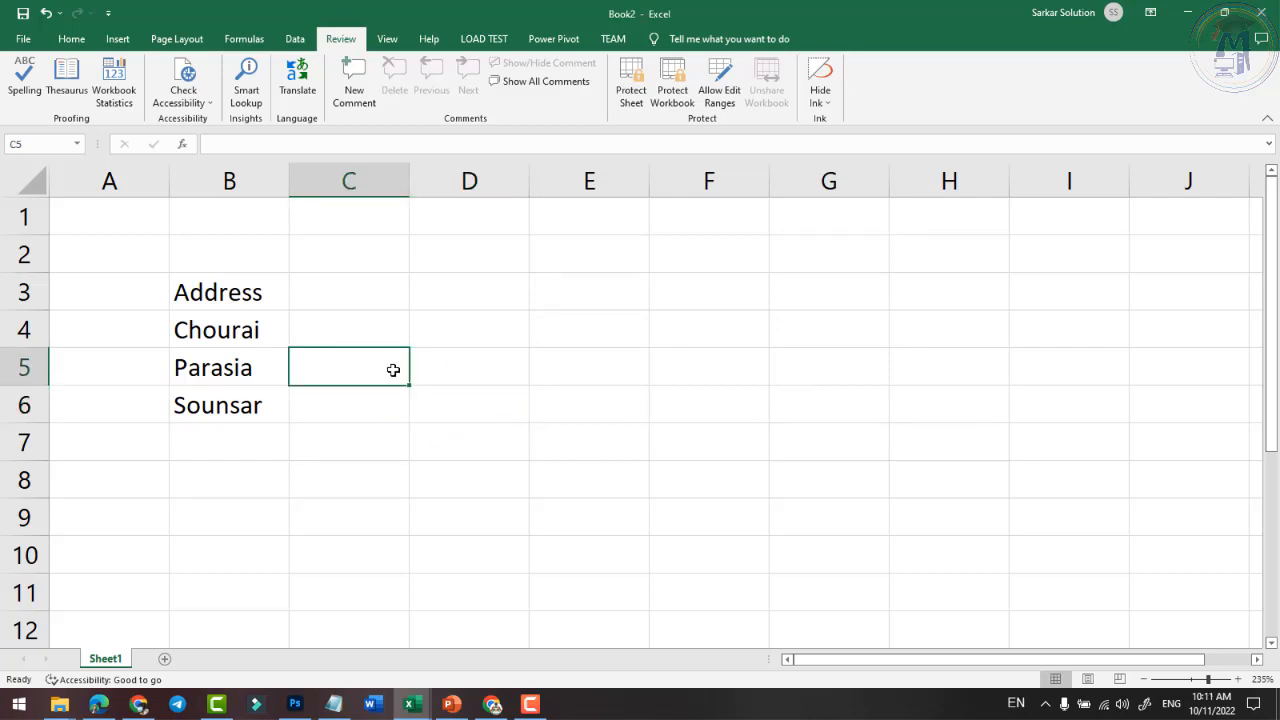
{"action": "type", "text": "Cwa"}
{"action": "key", "text": "Return"}
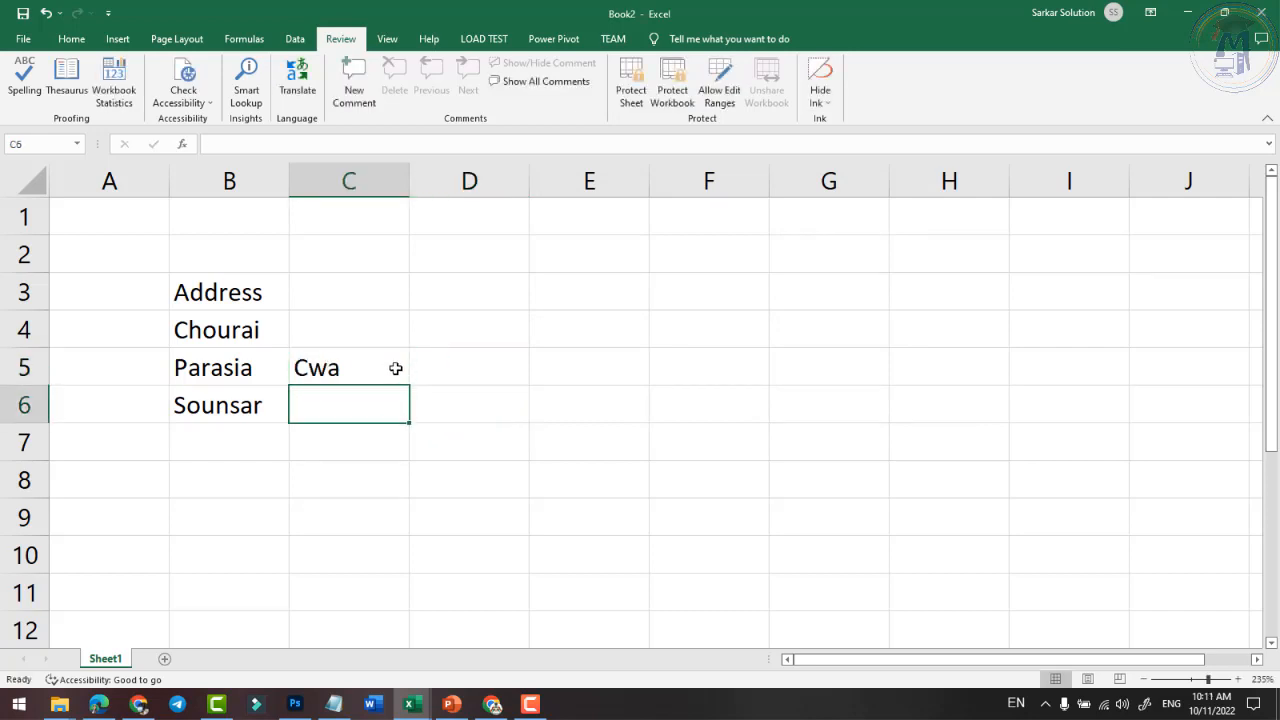
{"action": "left_click", "coordinate": [351, 379]}
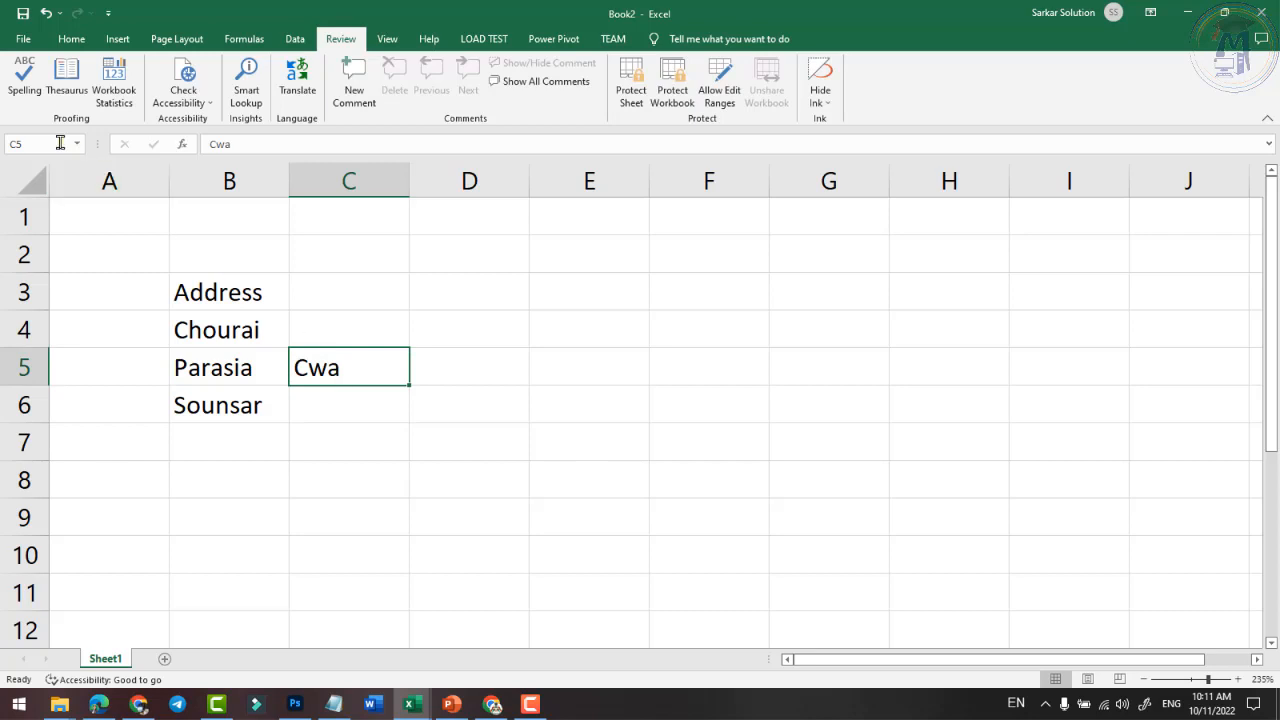
{"action": "left_click", "coordinate": [24, 80]}
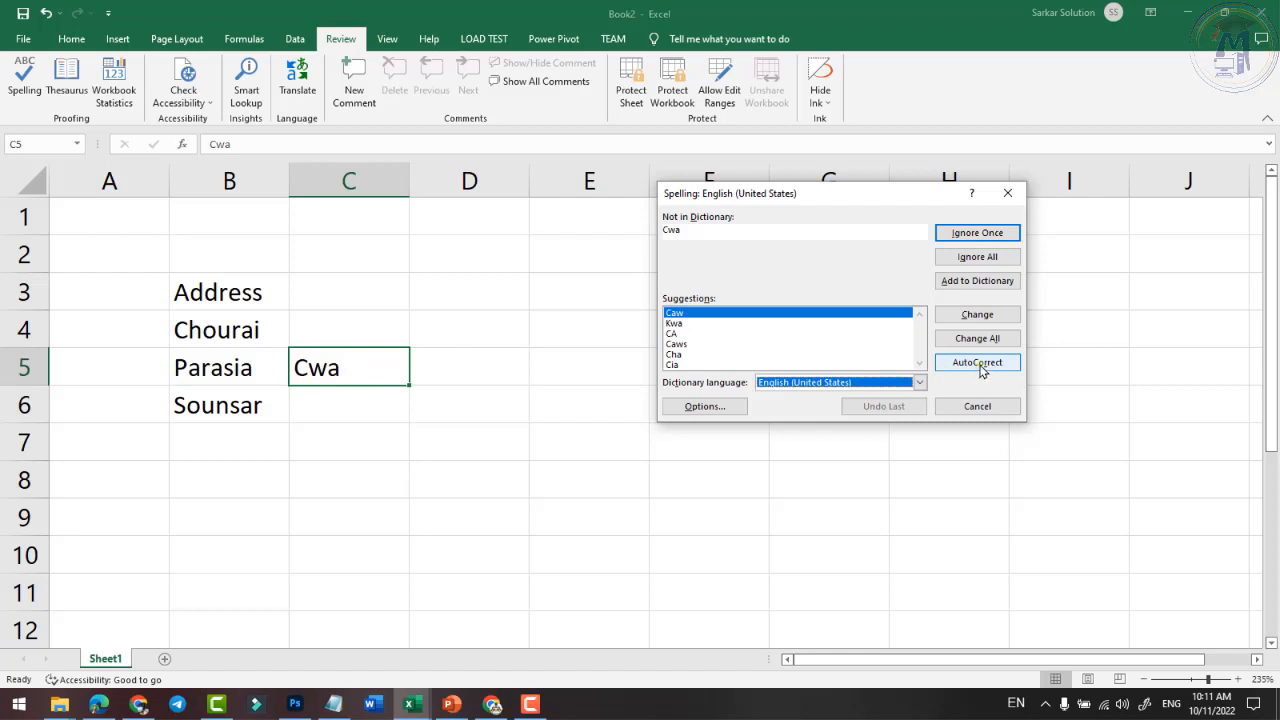
{"action": "left_click", "coordinate": [980, 364]}
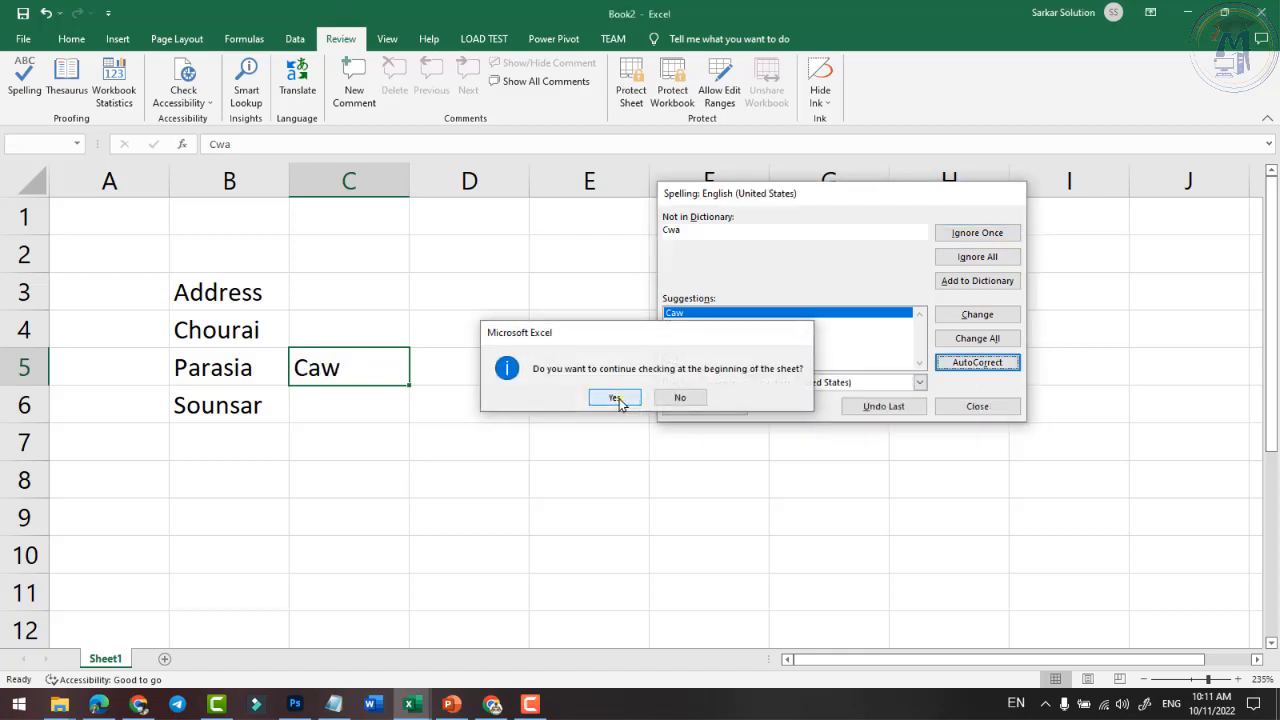
{"action": "left_click", "coordinate": [614, 398]}
{"action": "left_click", "coordinate": [654, 399]}
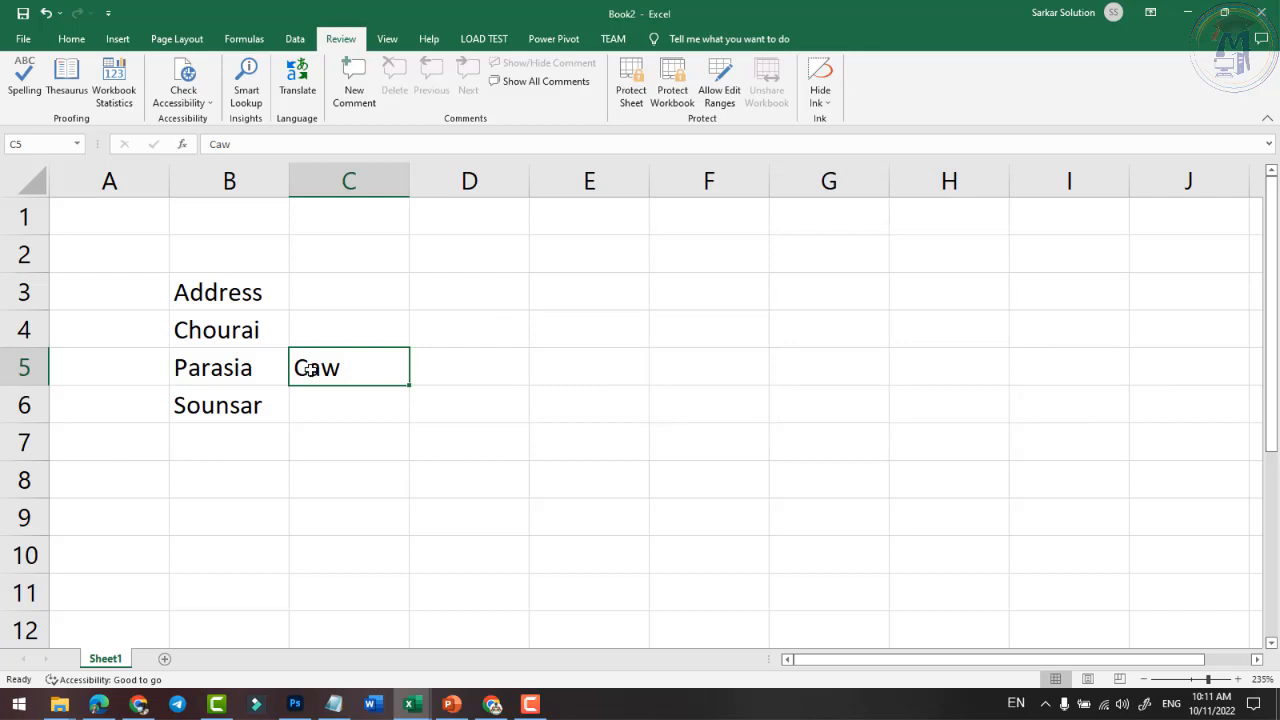
{"action": "left_click", "coordinate": [26, 84]}
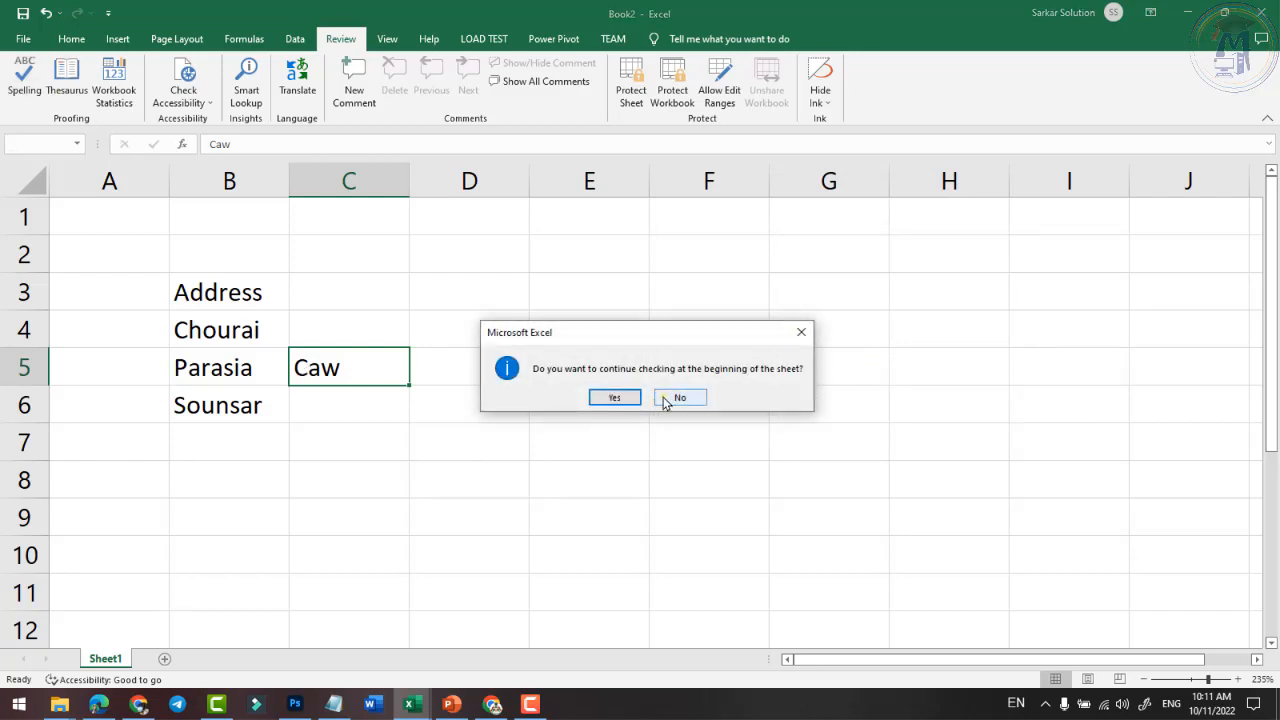
{"action": "left_click", "coordinate": [666, 400]}
{"action": "left_click", "coordinate": [25, 82]}
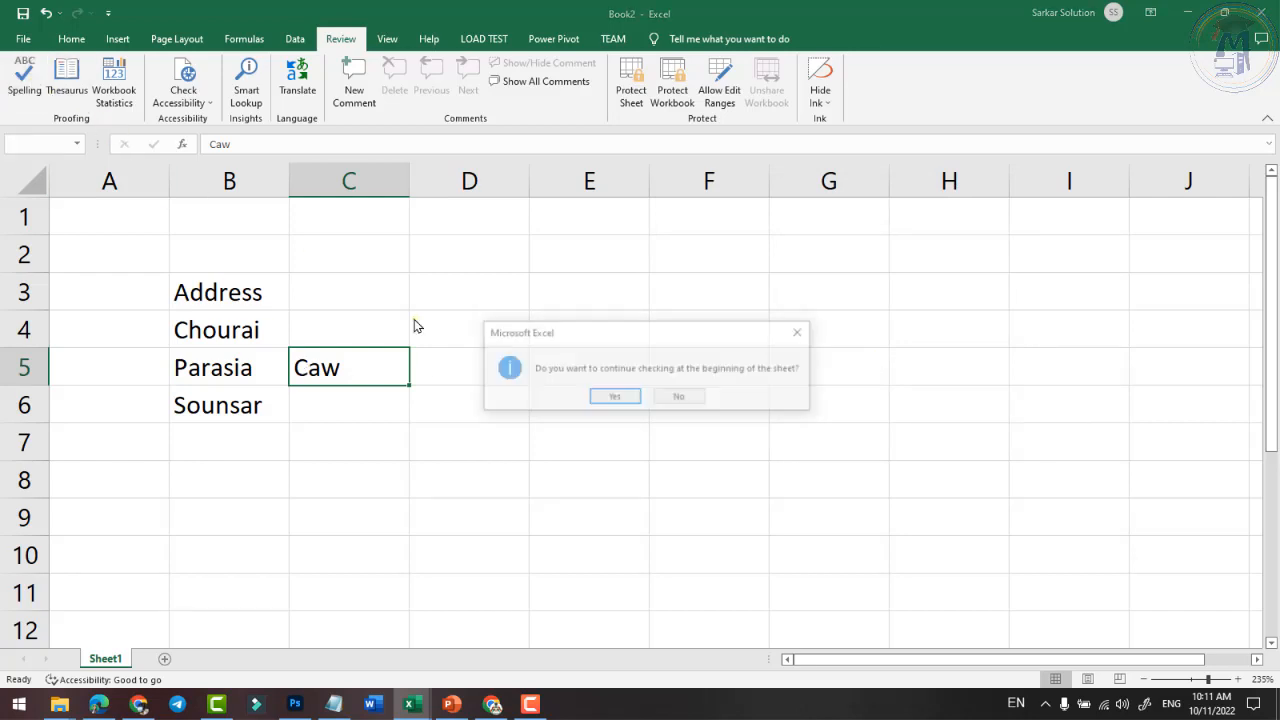
{"action": "left_click", "coordinate": [614, 398]}
{"action": "left_click", "coordinate": [651, 397]}
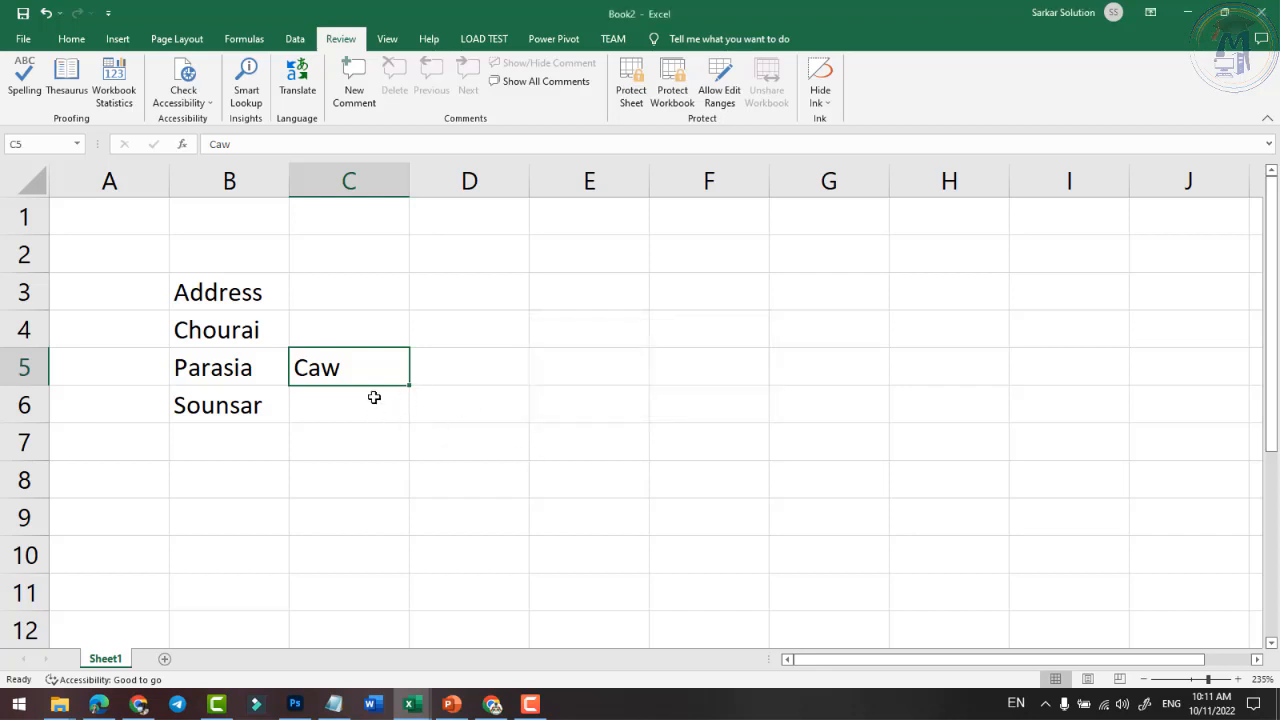
- Retype CWA in C5 so it becomes Caw, add CHW in C6, and rerun spelling
{"action": "type", "text": "CWA"}
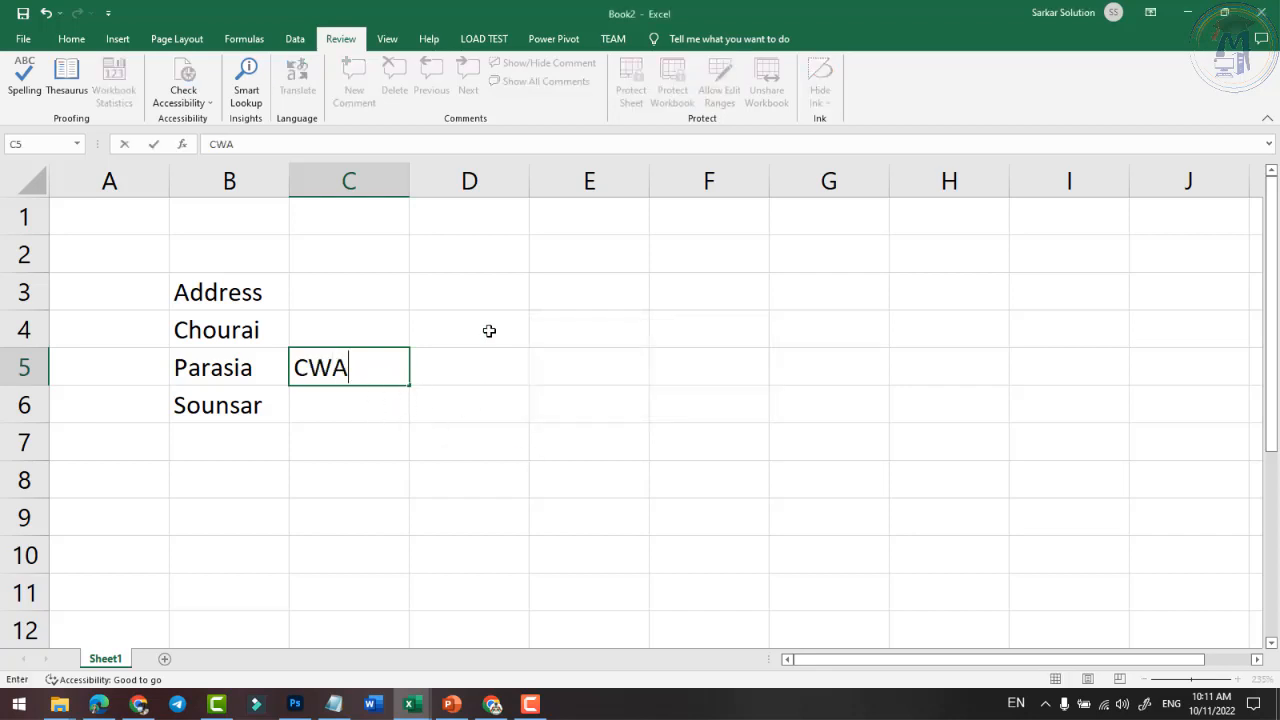
{"action": "key", "text": "Tab"}
{"action": "left_click", "coordinate": [387, 364]}
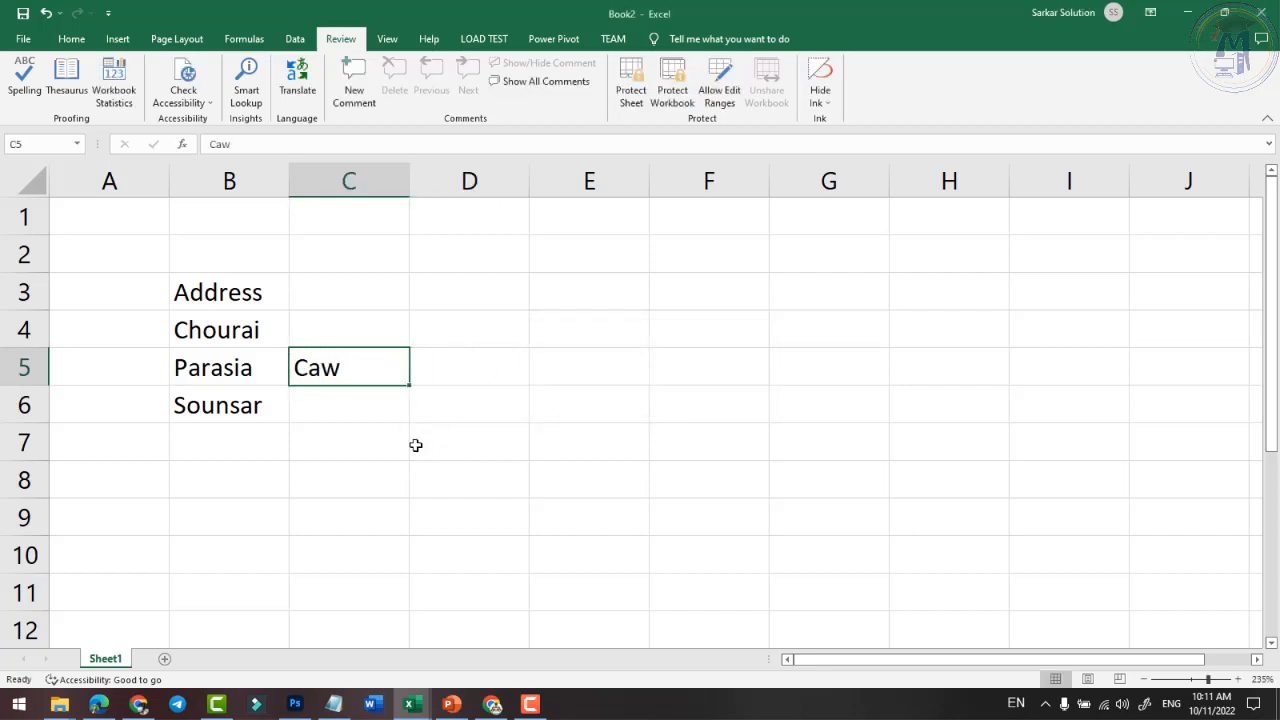
{"action": "key", "text": "Return"}
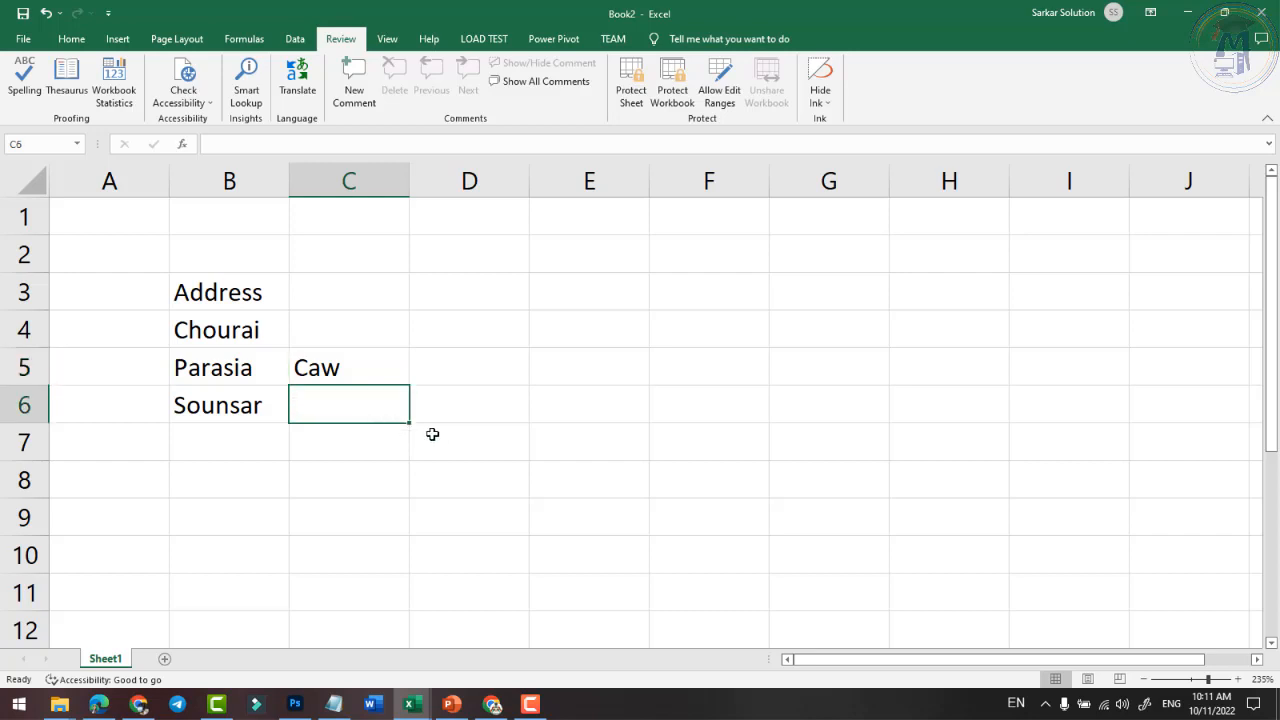
{"action": "type", "text": "CHW"}
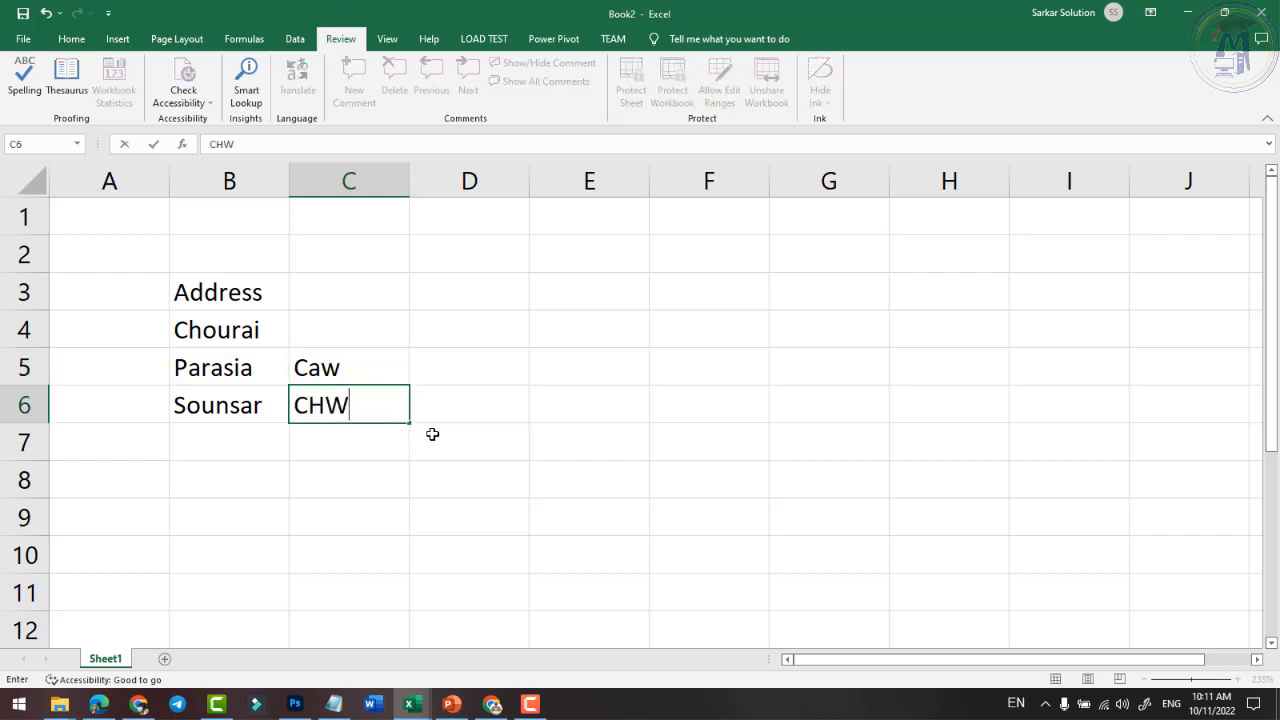
{"action": "left_click", "coordinate": [437, 443]}
{"action": "left_click", "coordinate": [397, 408]}
{"action": "left_click", "coordinate": [24, 80]}
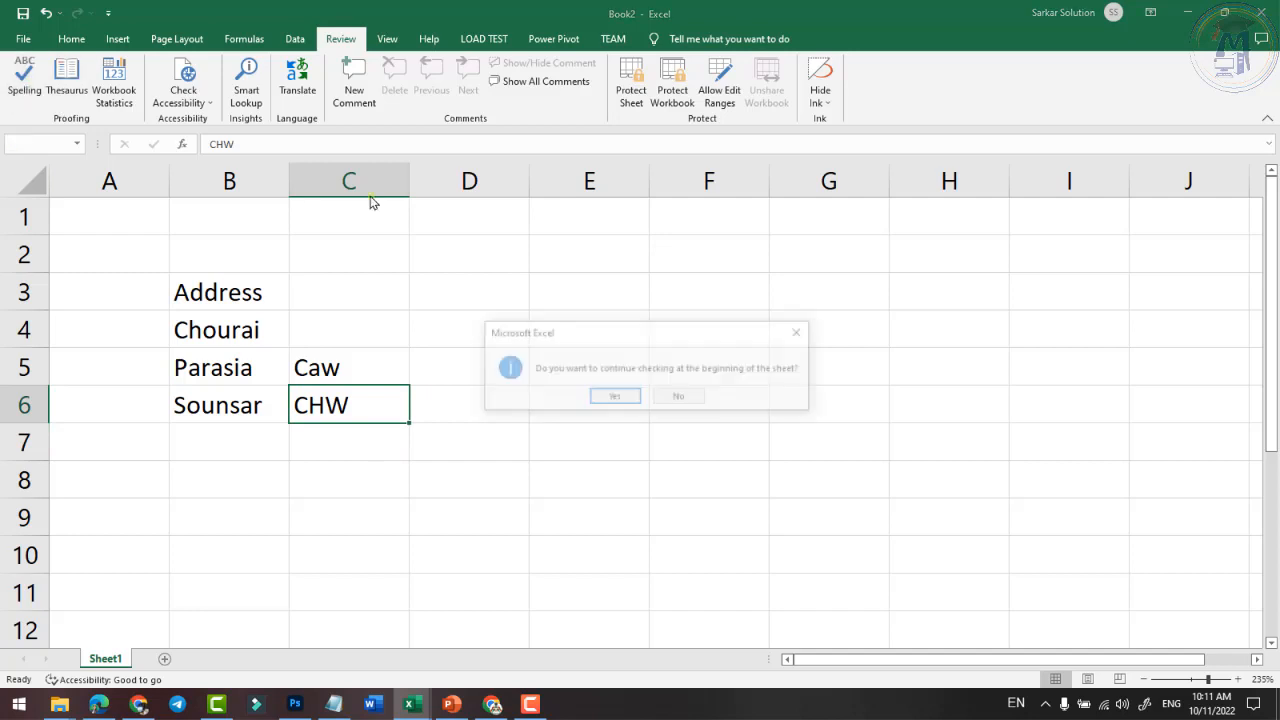
{"action": "left_click", "coordinate": [620, 399]}
{"action": "left_click", "coordinate": [650, 398]}
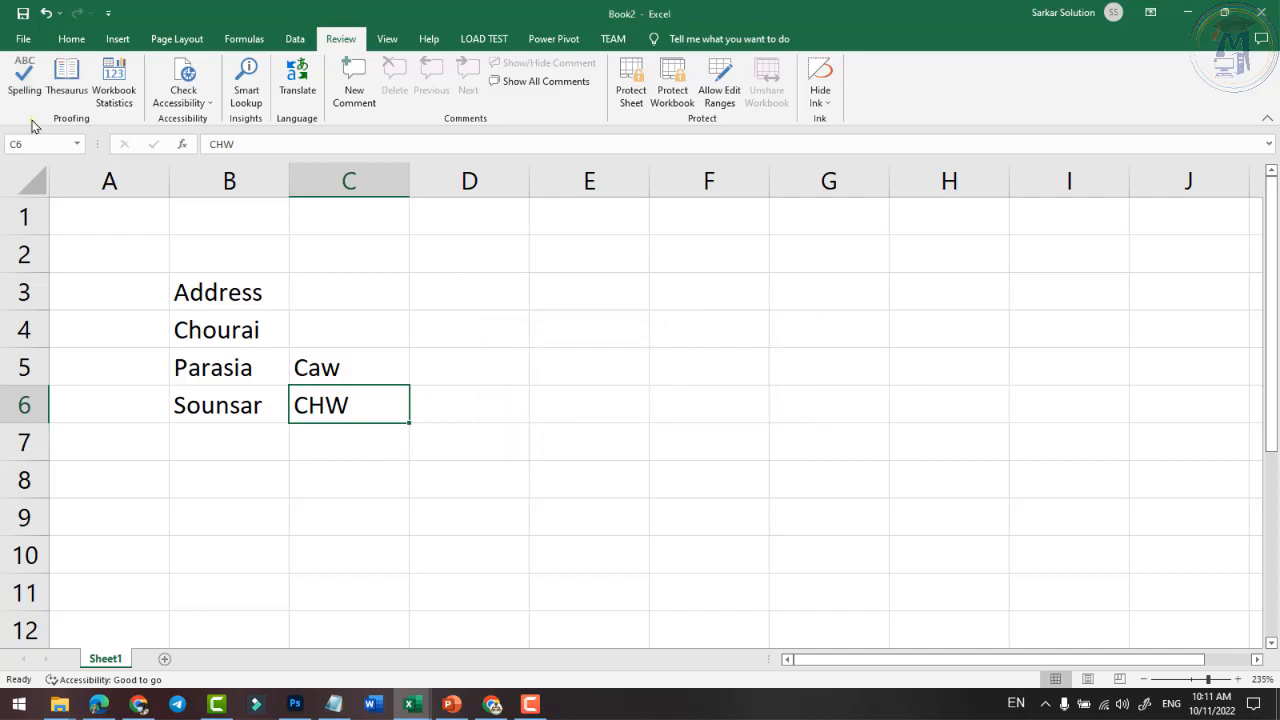
{"action": "left_click", "coordinate": [24, 80]}
- Enter the misspelling bhopaal in C4 and rerun the spelling check
{"action": "left_click", "coordinate": [622, 398]}
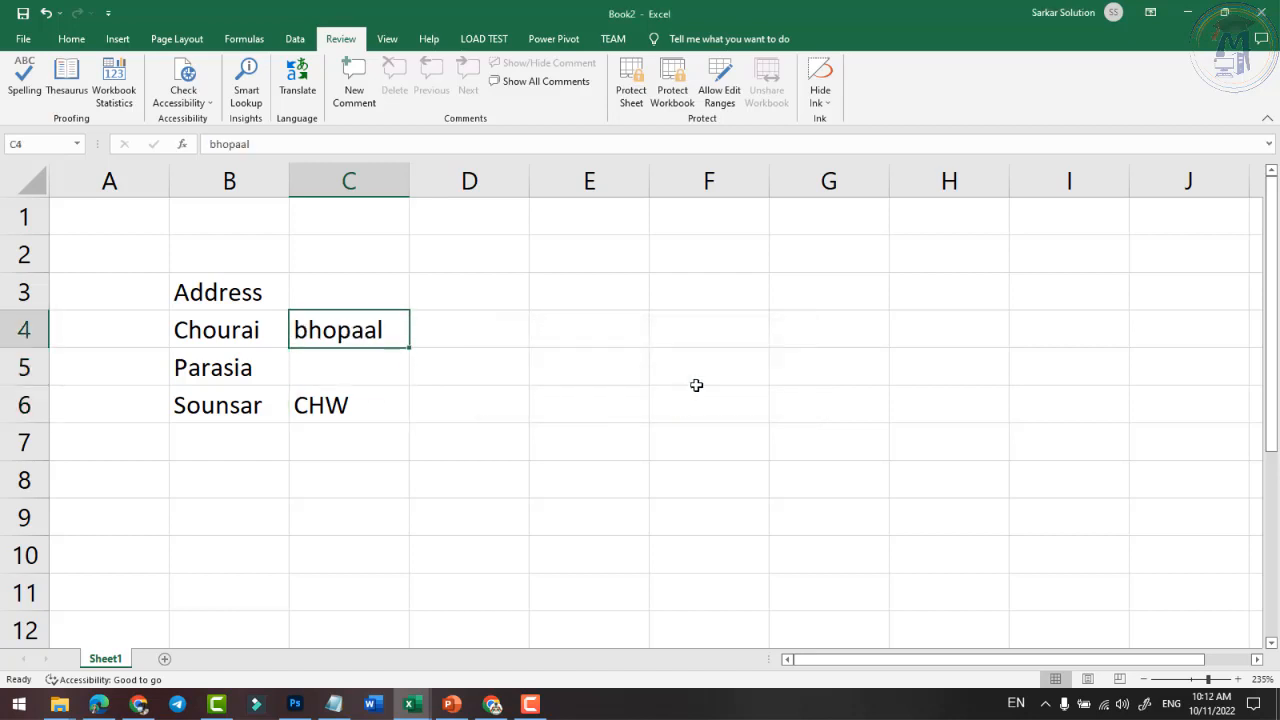
{"action": "type", "text": "bhopaal"}
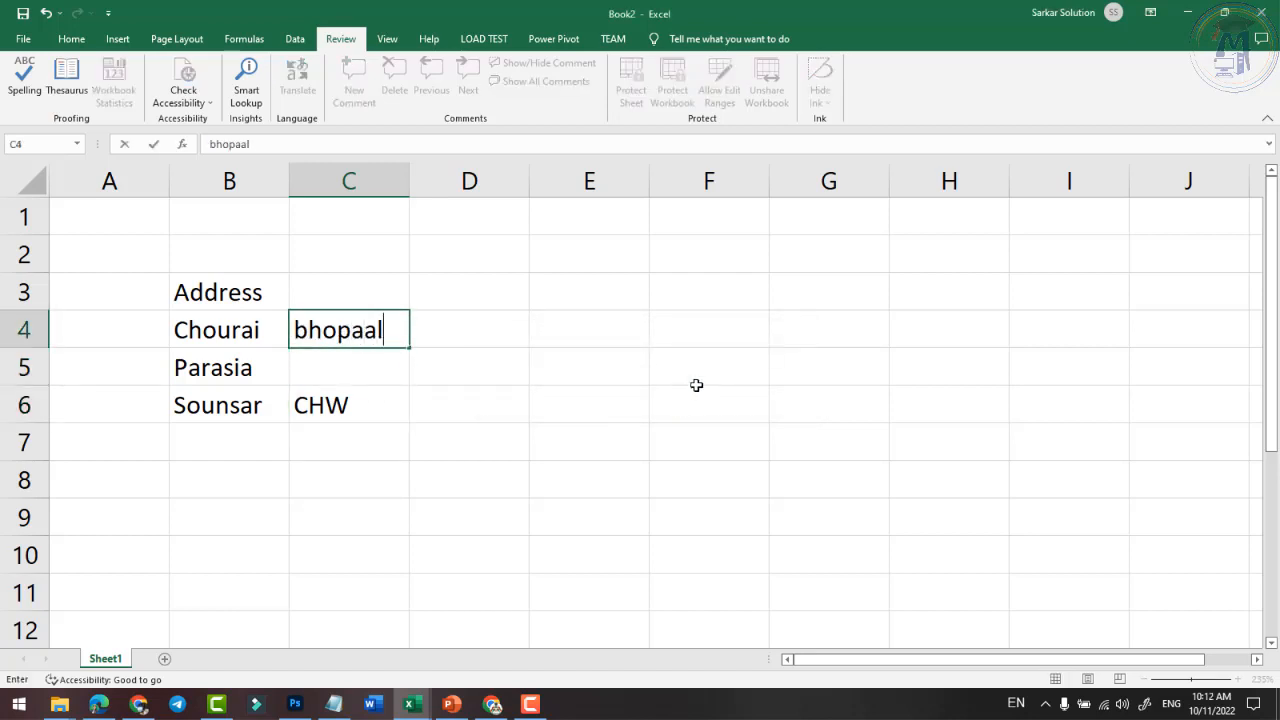
{"action": "key", "text": "Return"}
{"action": "key", "text": "Up"}
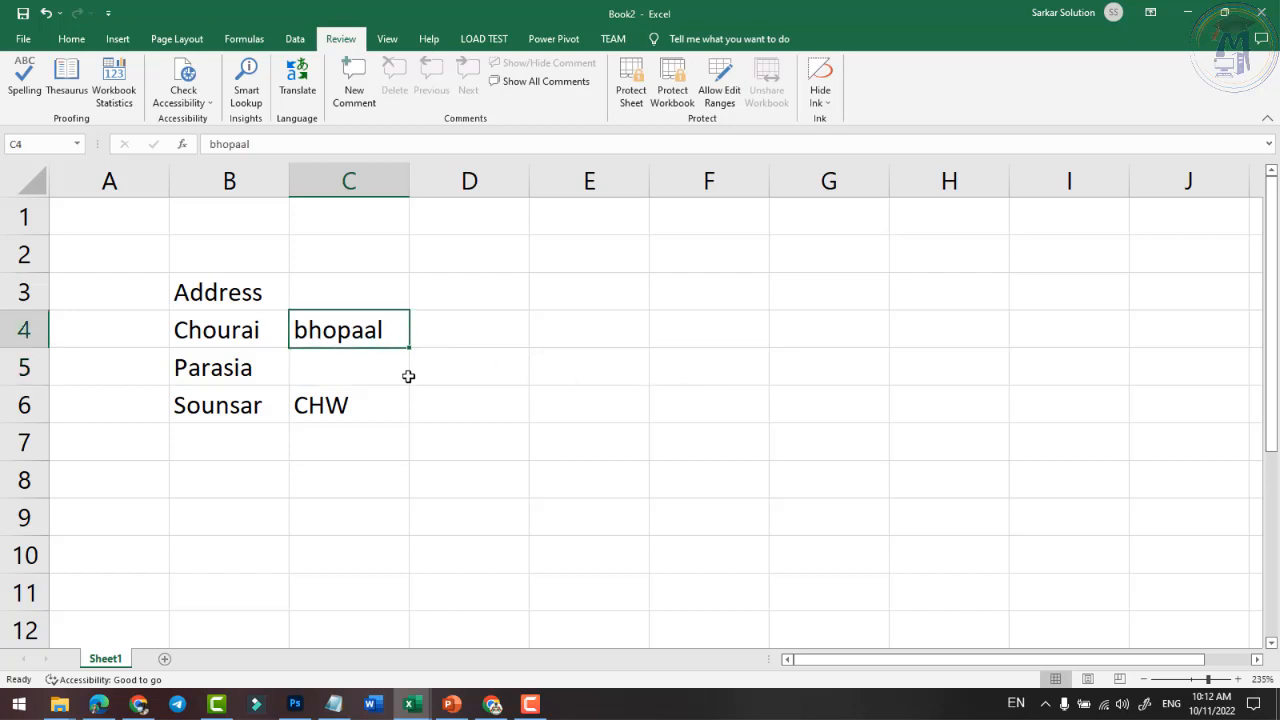
{"action": "left_click", "coordinate": [300, 254]}
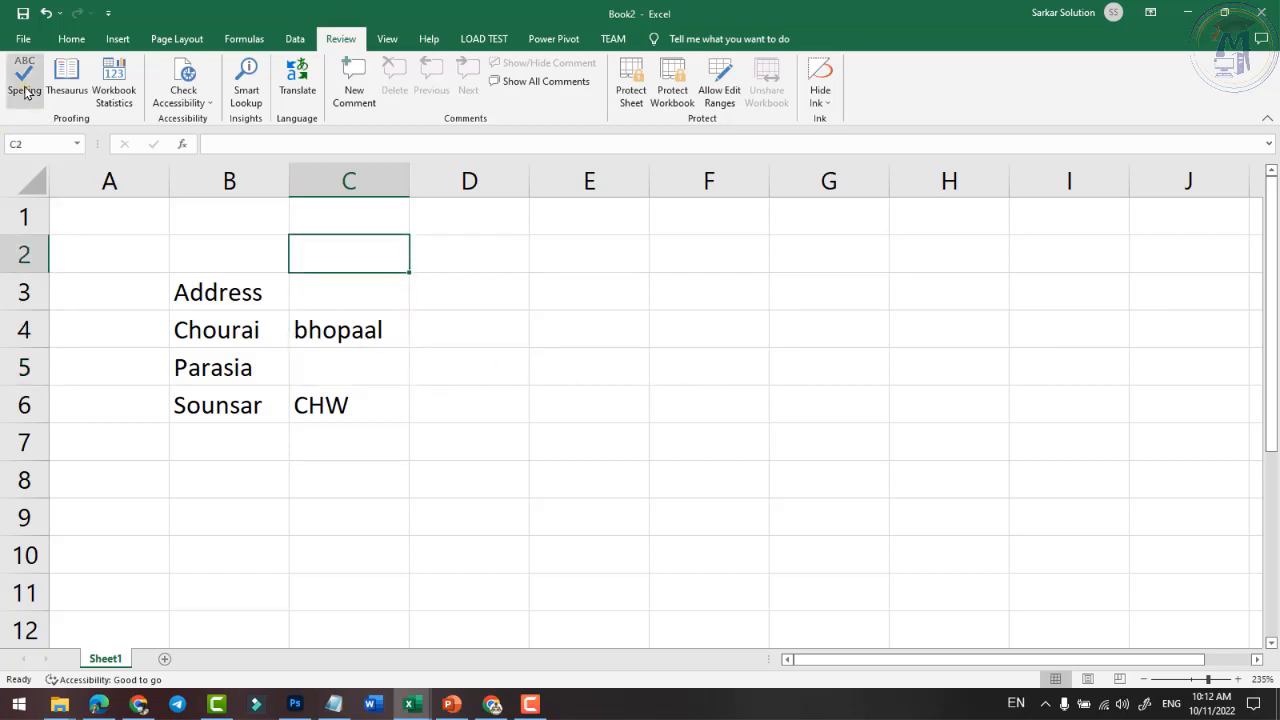
{"action": "left_click", "coordinate": [24, 88]}
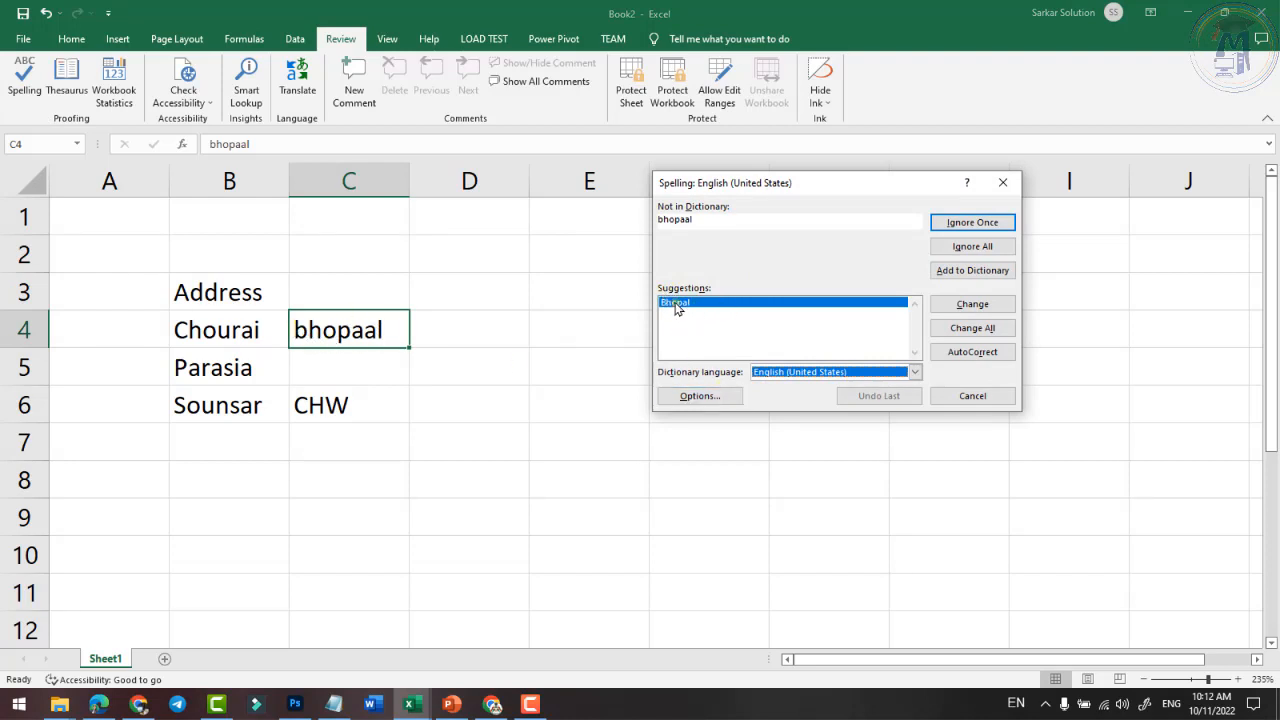
- Through the spelling Options, add an AutoCorrect entry replacing bhopaal with Bhopal
{"action": "left_click", "coordinate": [699, 396]}
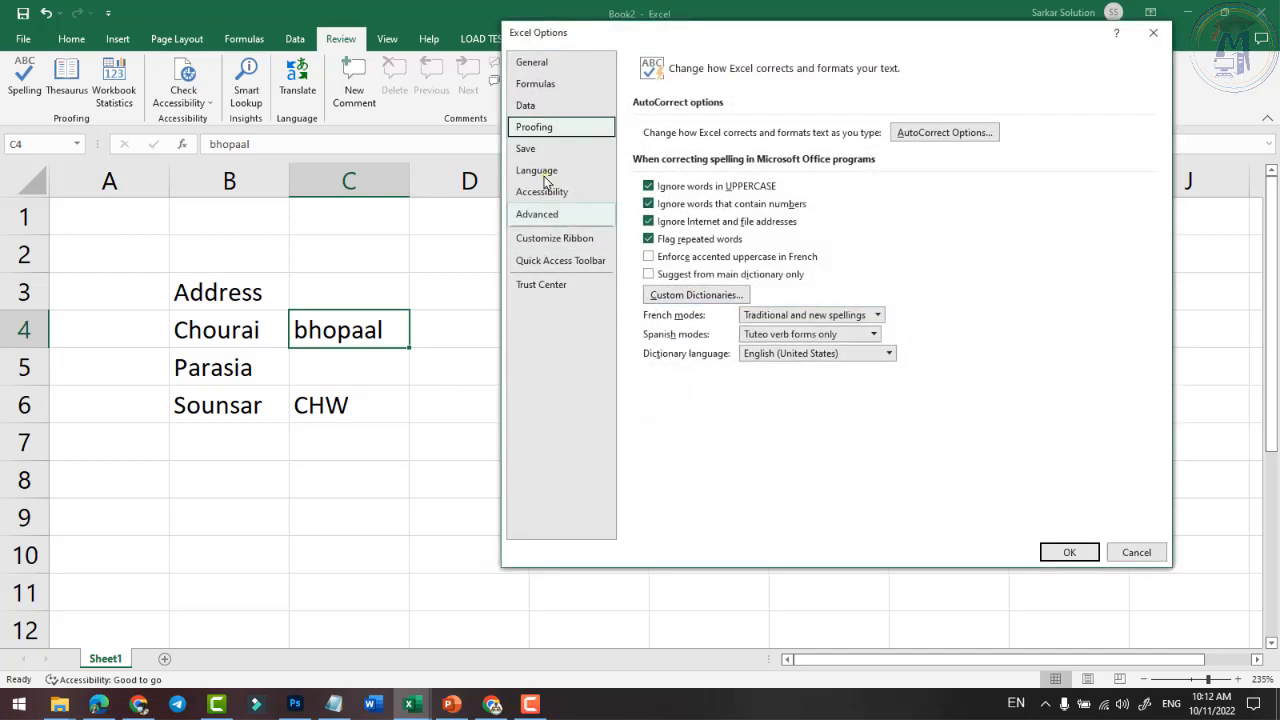
{"action": "left_click", "coordinate": [940, 133]}
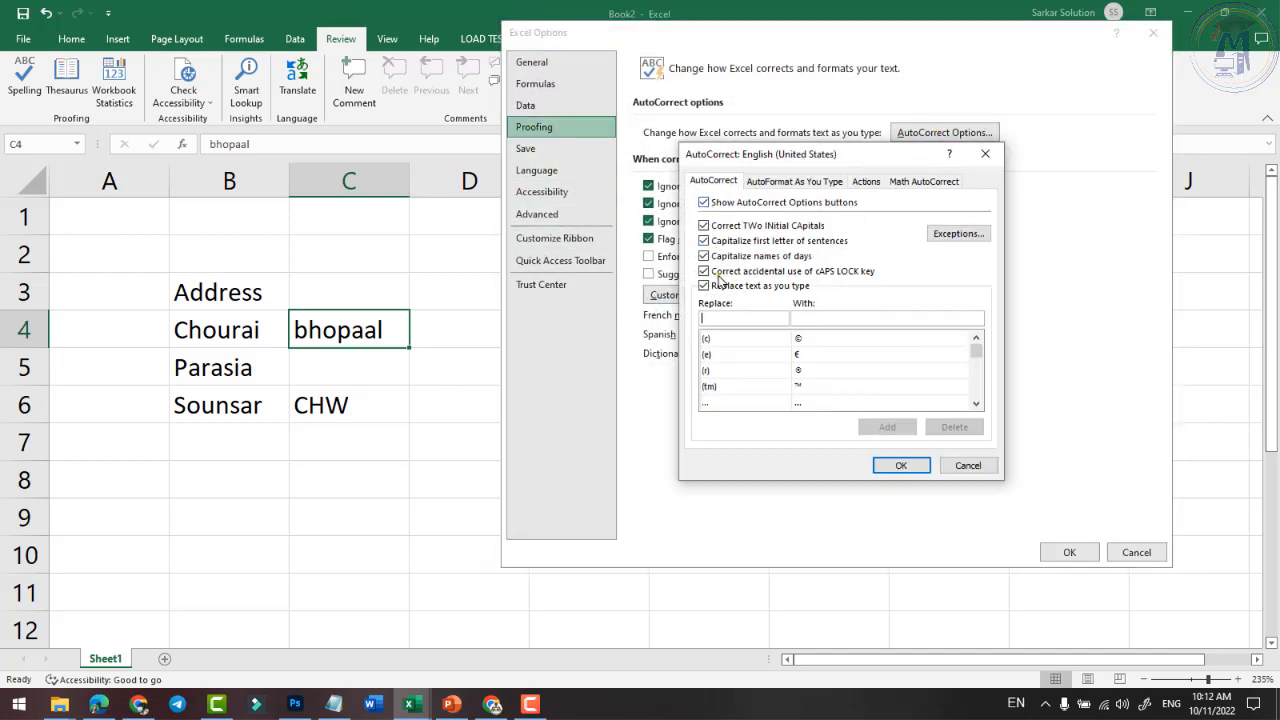
{"action": "left_click", "coordinate": [740, 318]}
{"action": "type", "text": "Bh"}
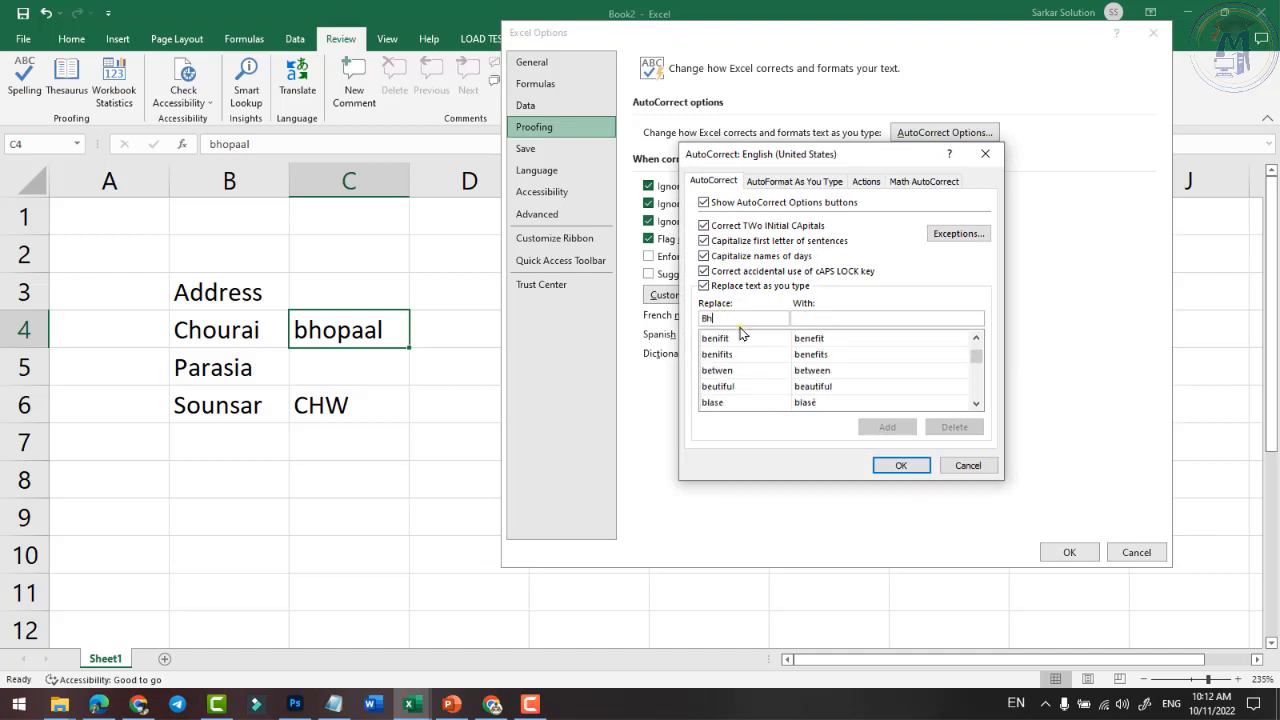
{"action": "key", "text": "BackSpace"}
{"action": "key", "text": "BackSpace"}
{"action": "type", "text": "bho"}
{"action": "key", "text": "Tab"}
{"action": "type", "text": "Bho"}
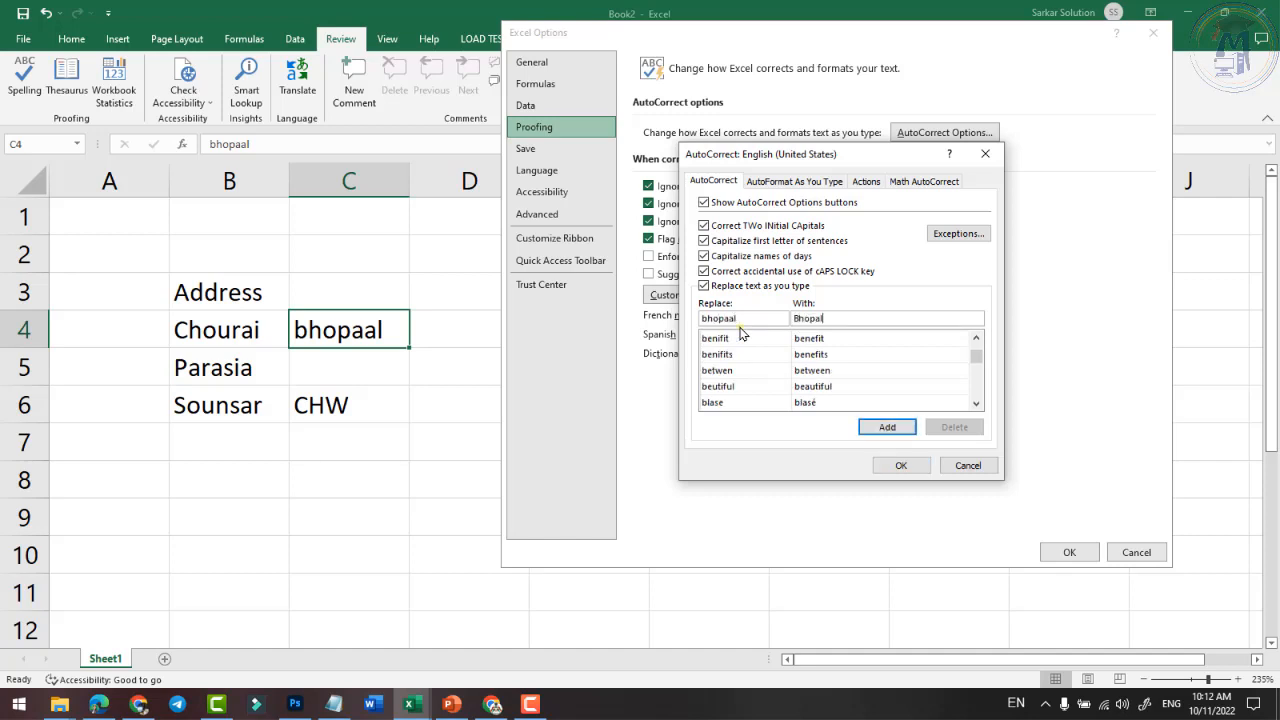
{"action": "left_click", "coordinate": [888, 426]}
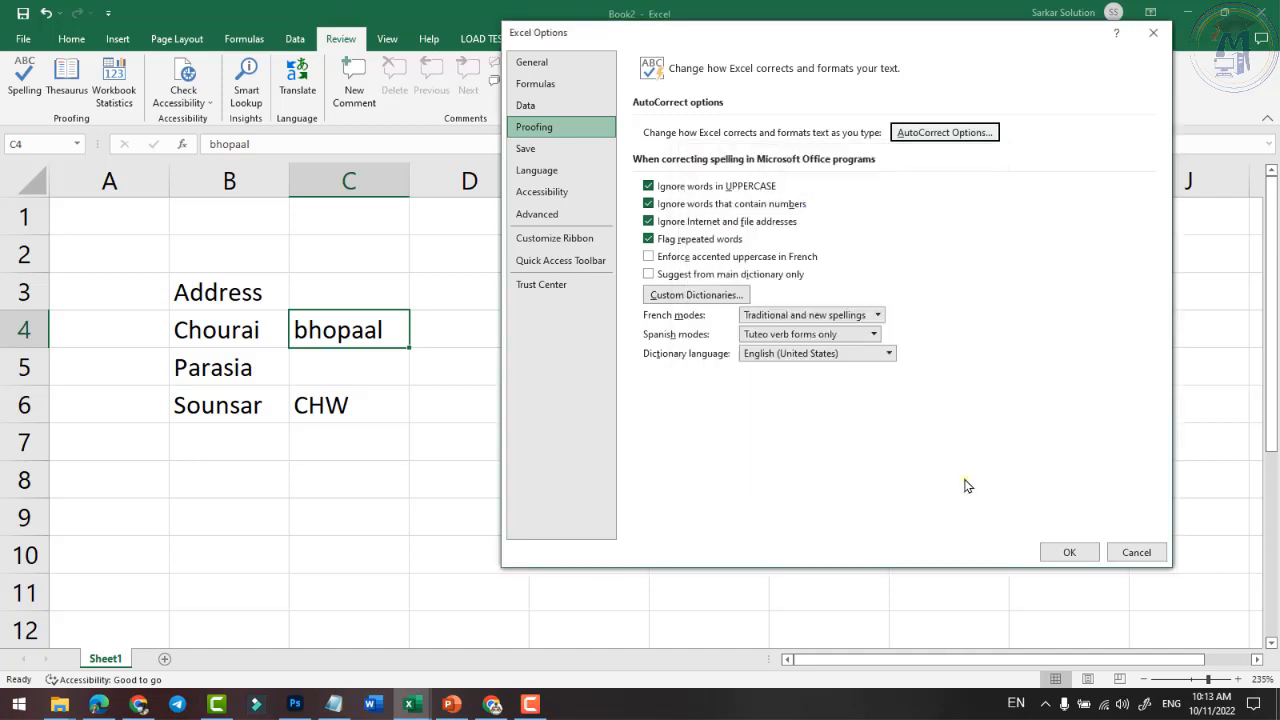
{"action": "left_click", "coordinate": [1069, 552]}
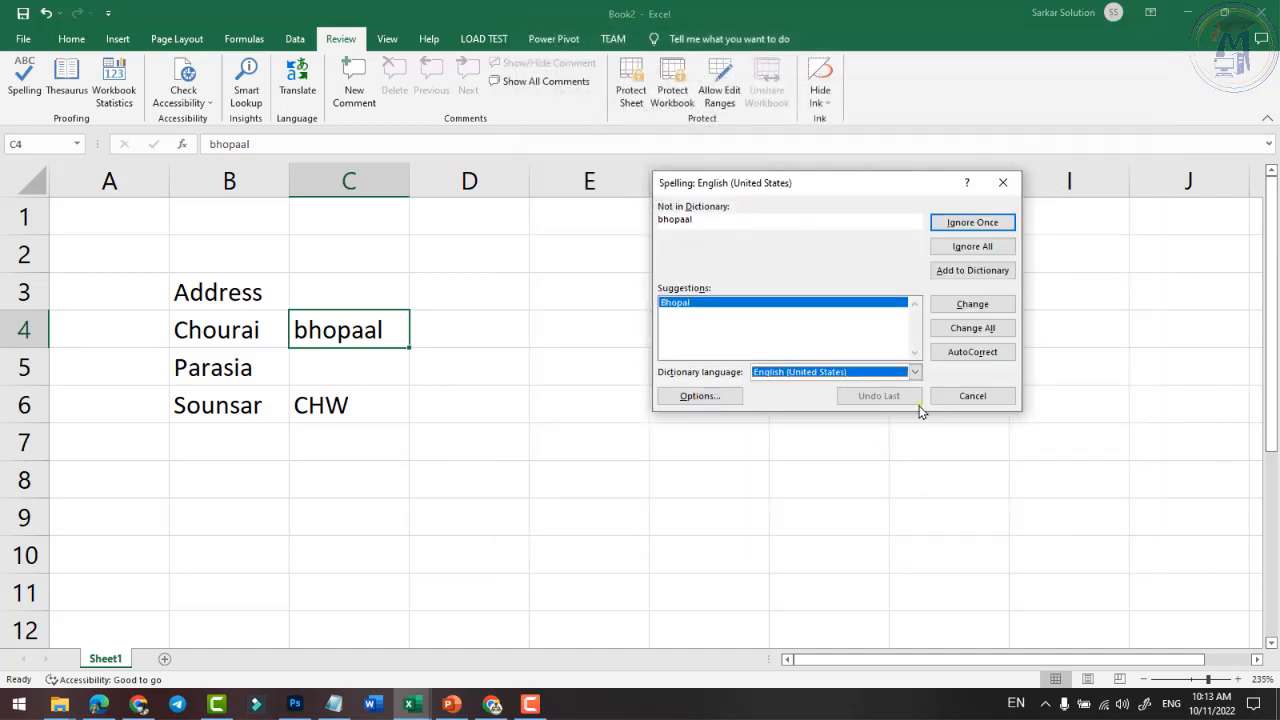
- Close the spelling check and type the misspelling in D4 so it autocorrects to Bhopal
{"action": "left_click", "coordinate": [974, 396]}
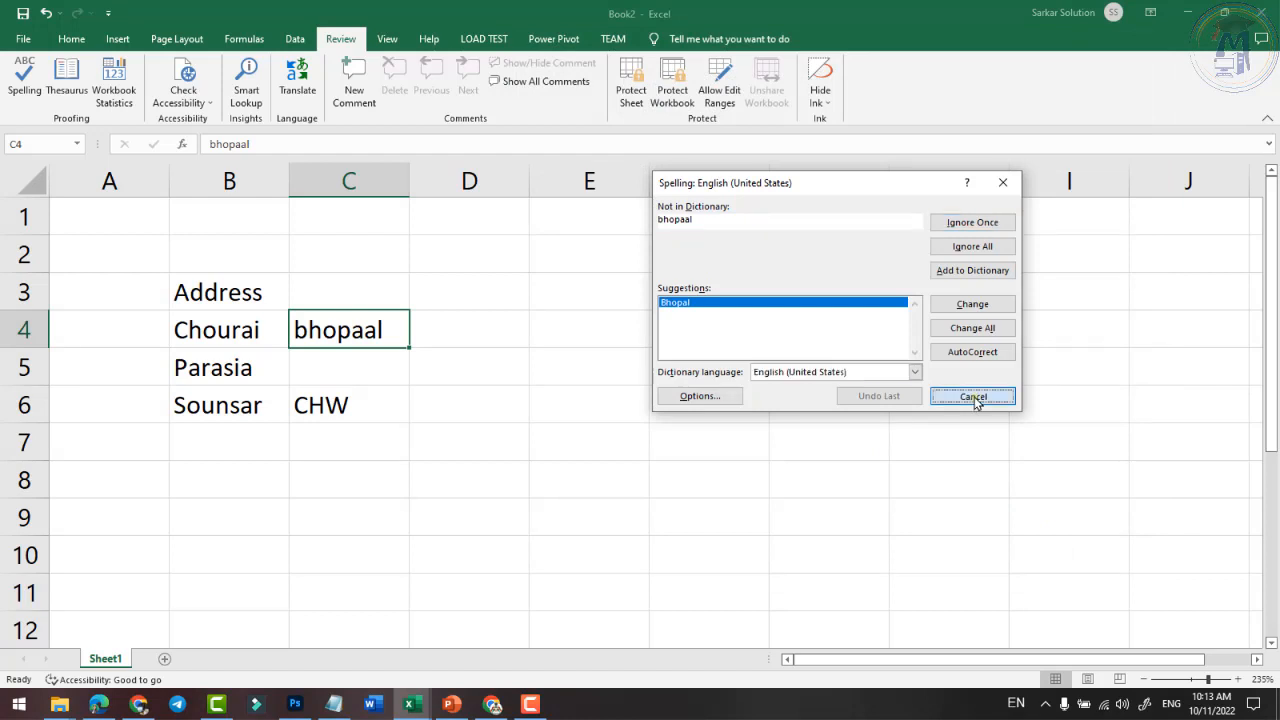
{"action": "left_click", "coordinate": [755, 402]}
{"action": "left_click", "coordinate": [515, 338]}
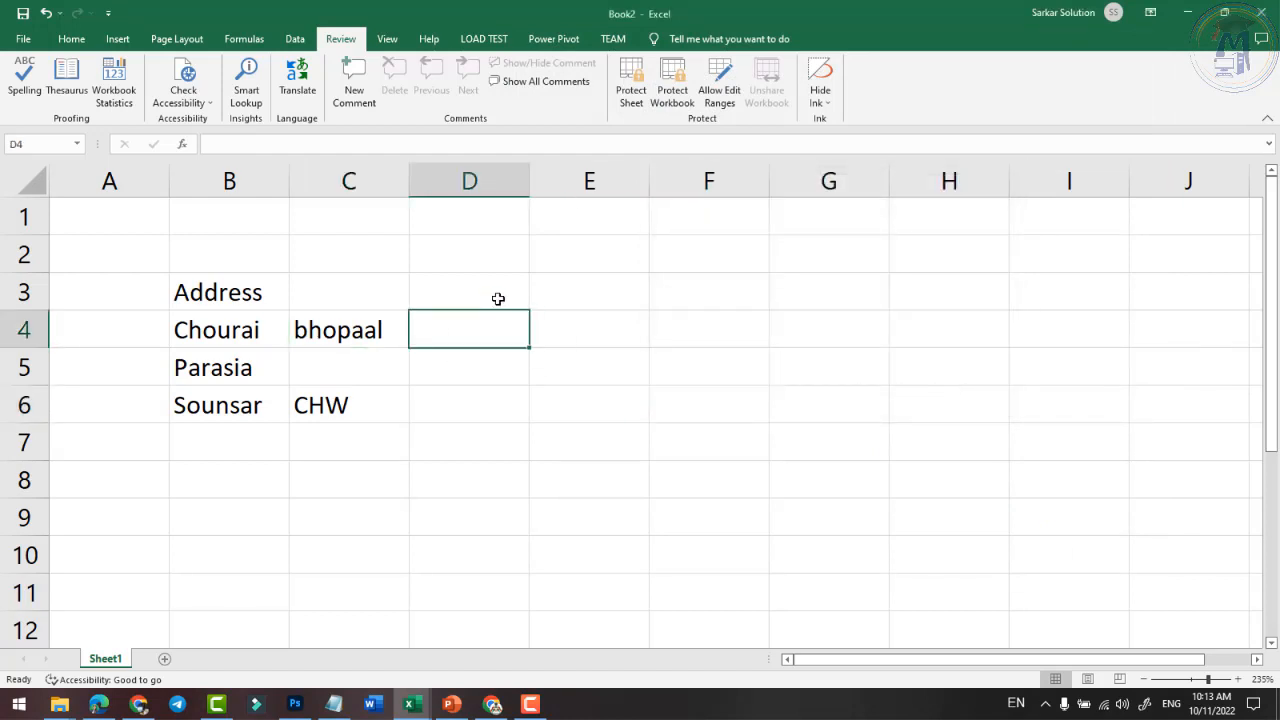
{"action": "type", "text": "bhopaal"}
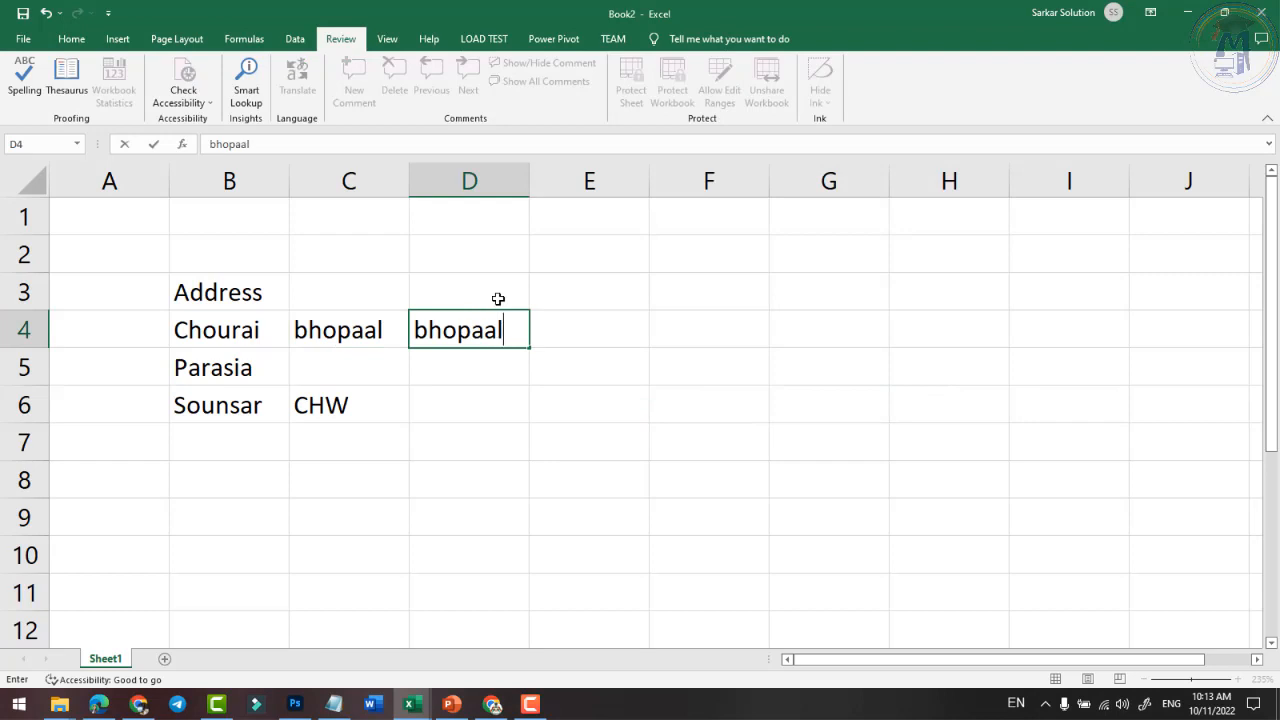
{"action": "key", "text": "Return"}
{"action": "left_click", "coordinate": [500, 332]}
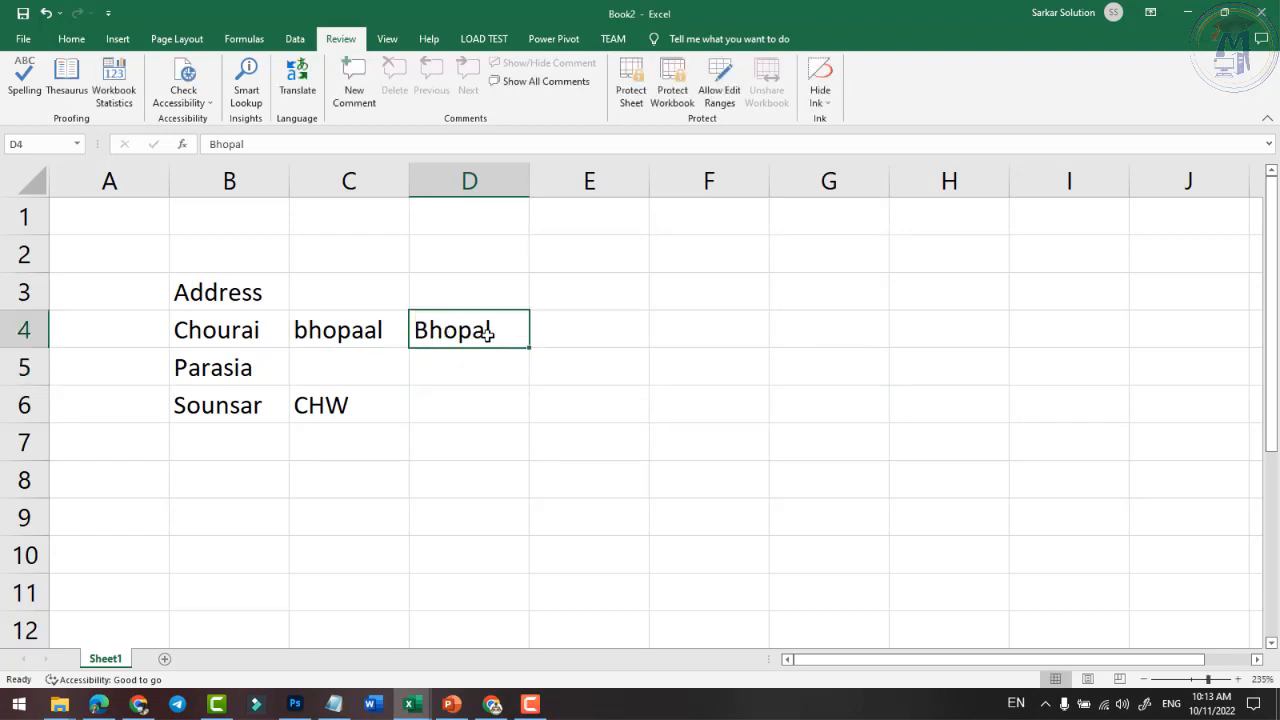
- Enter the word Go in cell D7
{"action": "left_click", "coordinate": [354, 362]}
{"action": "left_click", "coordinate": [263, 340]}
{"action": "left_click", "coordinate": [452, 431]}
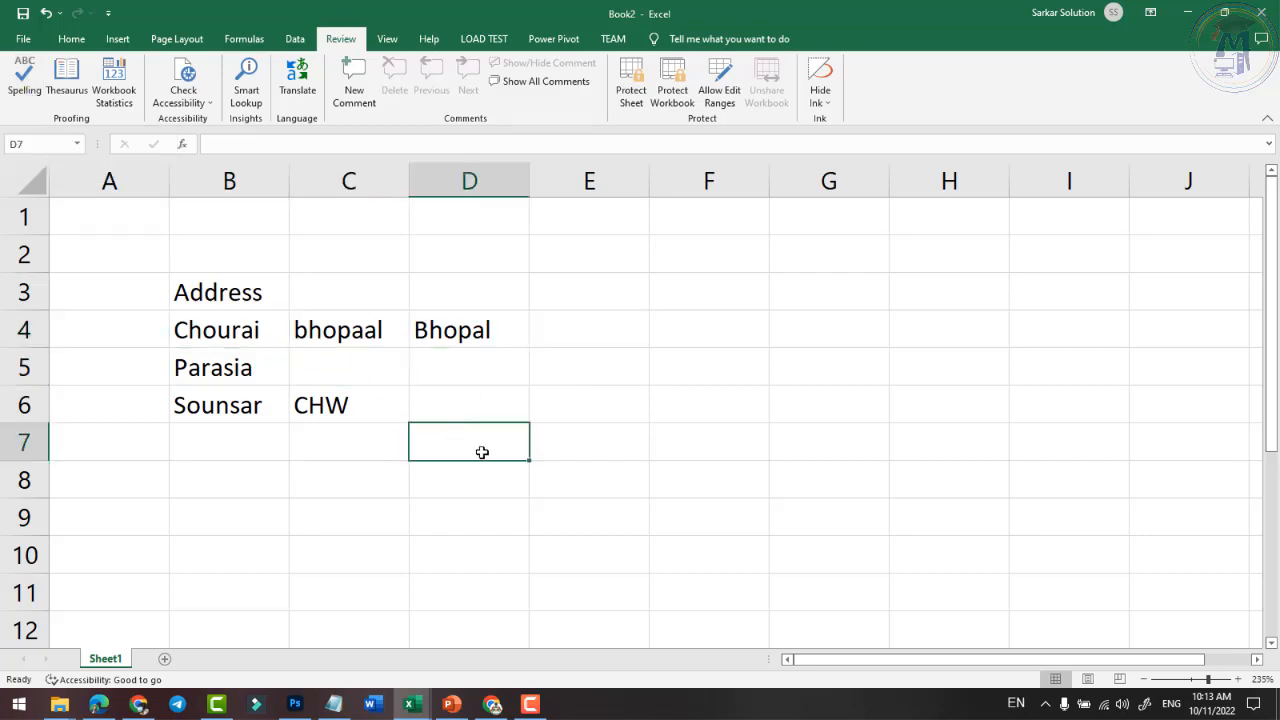
{"action": "type", "text": "Go"}
{"action": "key", "text": "Return"}
{"action": "left_click", "coordinate": [482, 453]}
- Look up synonyms for Go in the Thesaurus, then clear the contents of A3:E7
{"action": "left_click", "coordinate": [62, 88]}
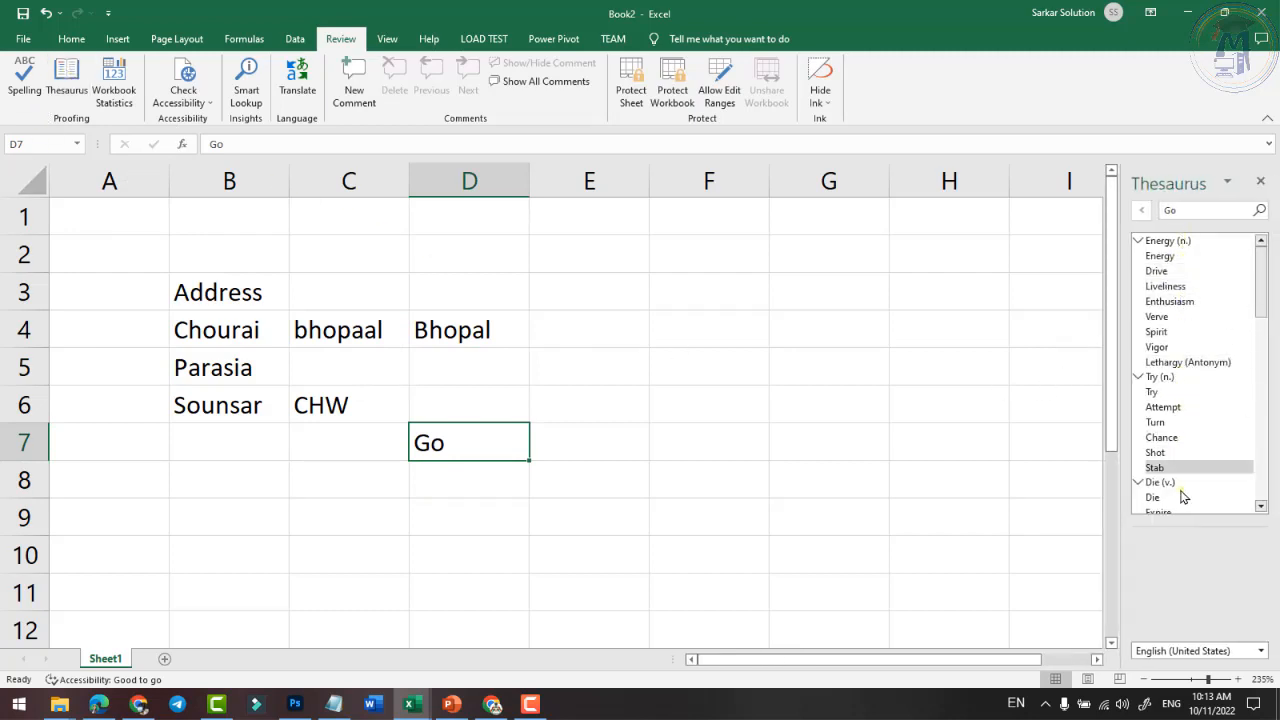
{"action": "left_click", "coordinate": [1260, 181]}
{"action": "left_click", "coordinate": [606, 443]}
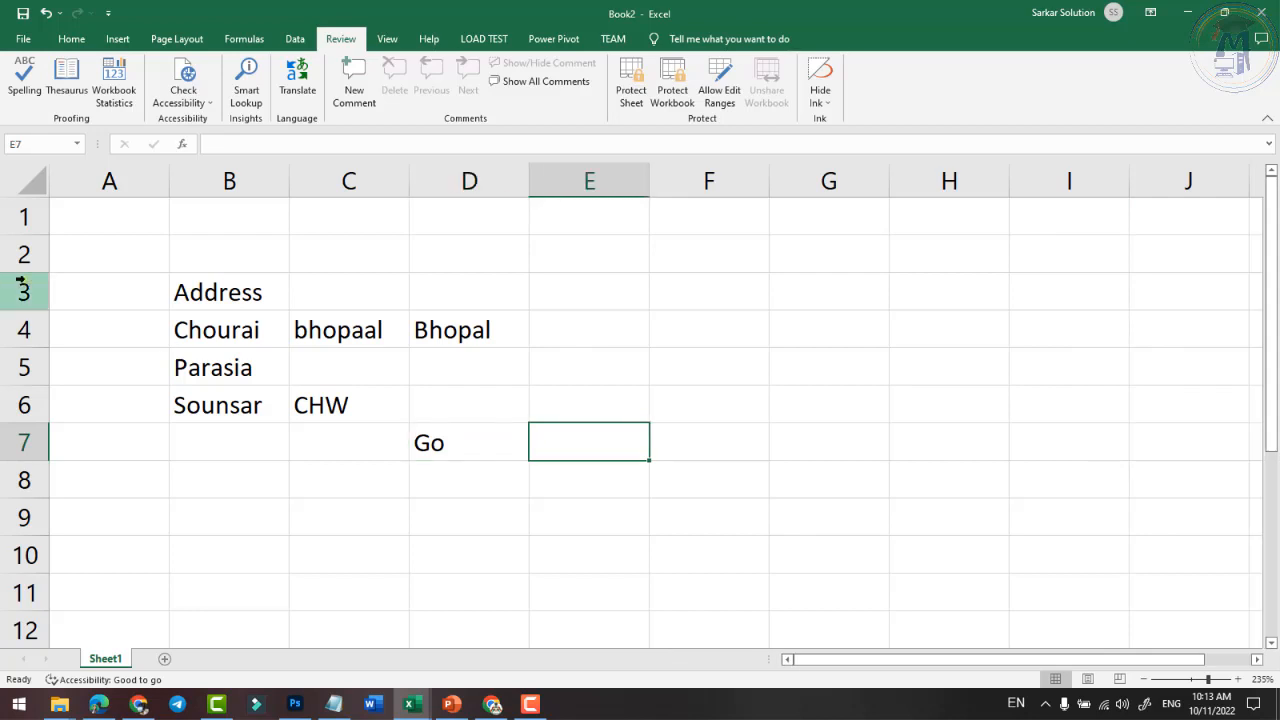
{"action": "left_click_drag", "start_coordinate": [105, 278], "coordinate": [656, 498]}
{"action": "key", "text": "Delete"}
{"action": "left_click", "coordinate": [466, 497]}
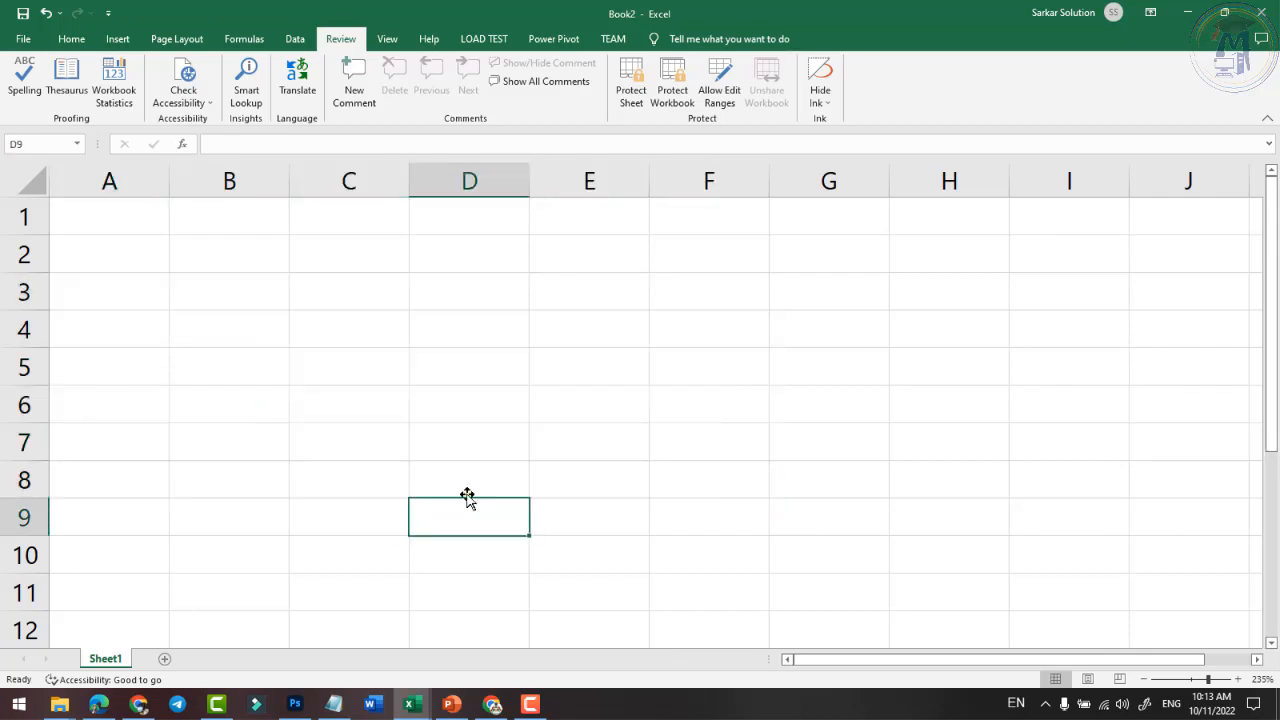
- Add headers S.no and Name in A3:B3 and serial numbers 1 to 5 in A4:A8
{"action": "left_click", "coordinate": [262, 317]}
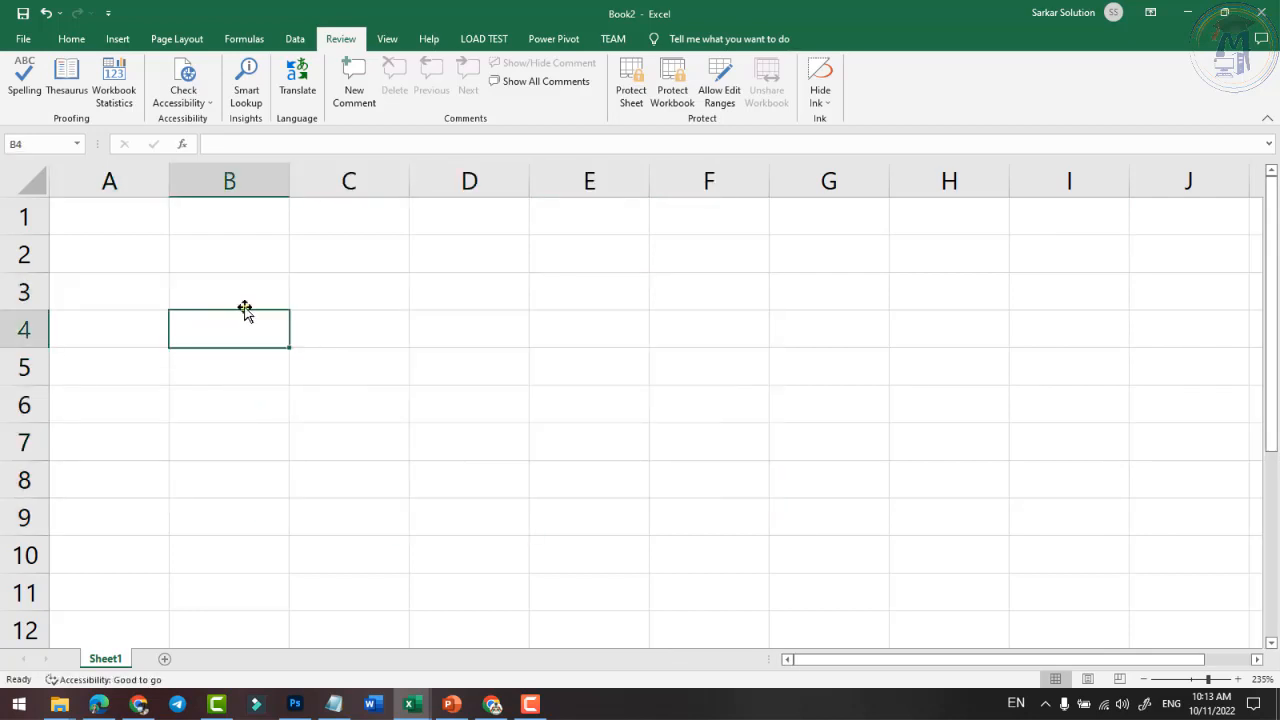
{"action": "left_click", "coordinate": [246, 293]}
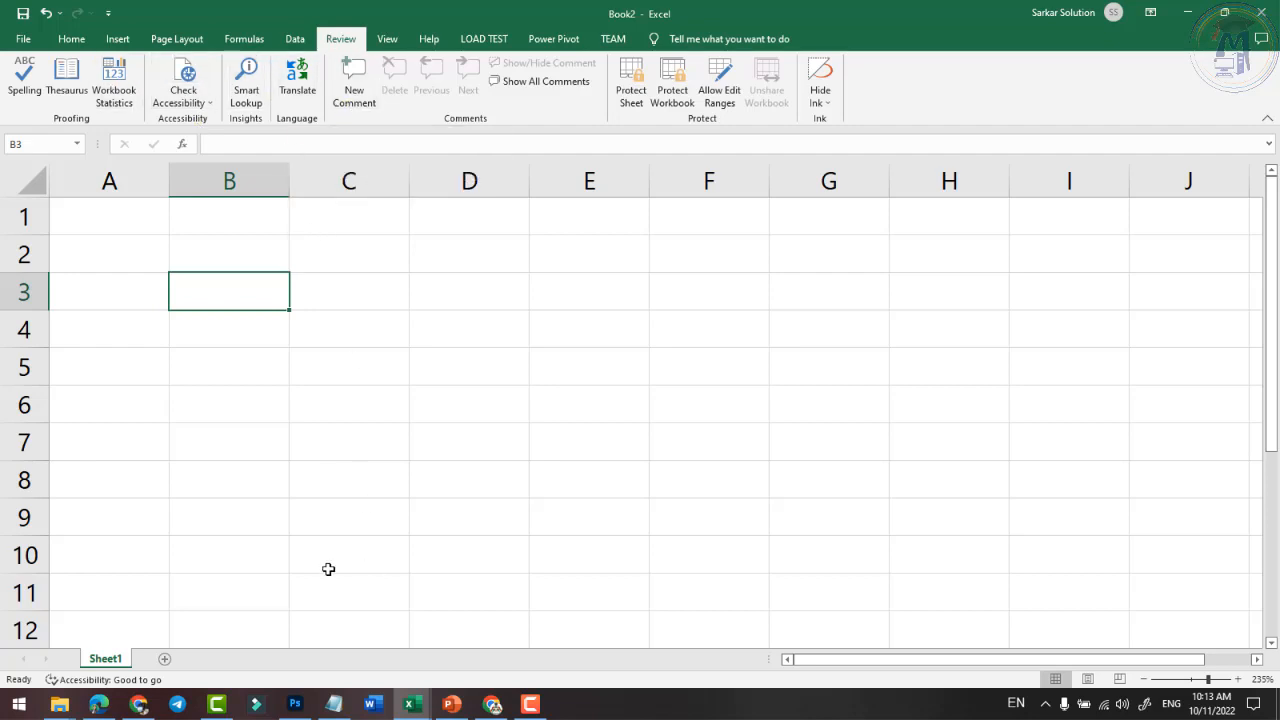
{"action": "left_click", "coordinate": [149, 352]}
{"action": "left_click", "coordinate": [103, 297]}
{"action": "type", "text": "S.no"}
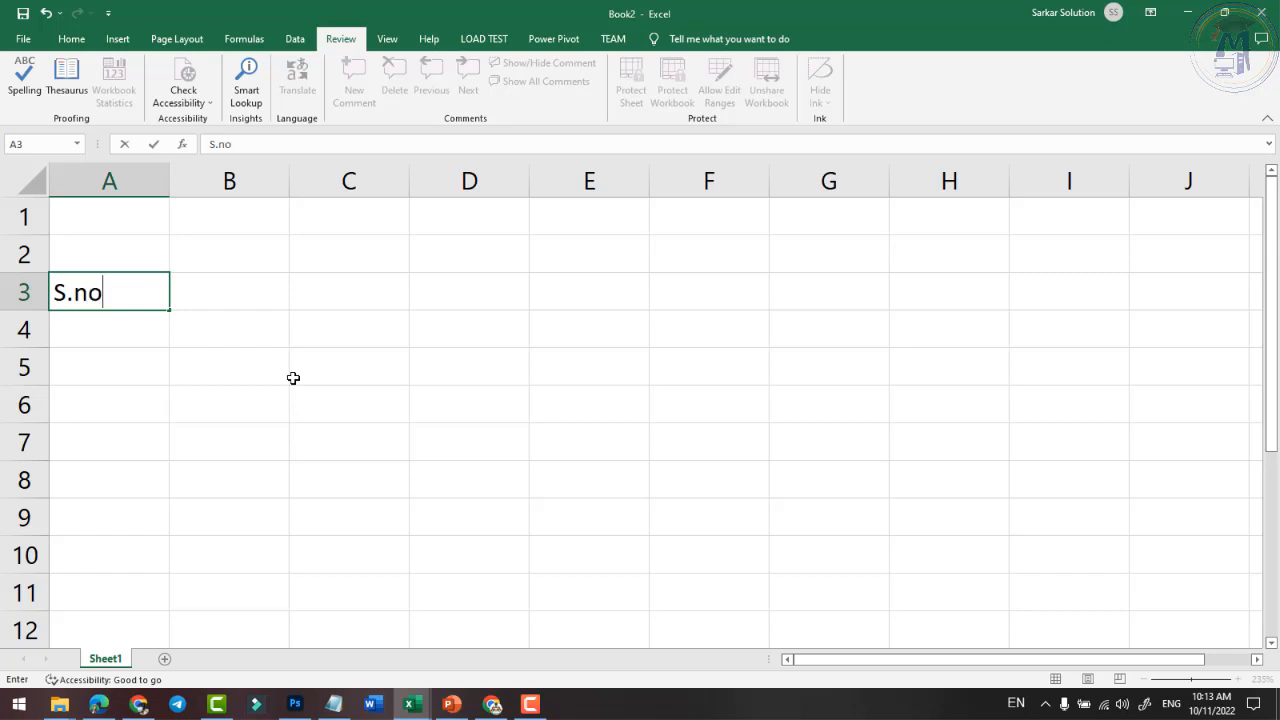
{"action": "key", "text": "Tab"}
{"action": "type", "text": "Name"}
{"action": "key", "text": "Return"}
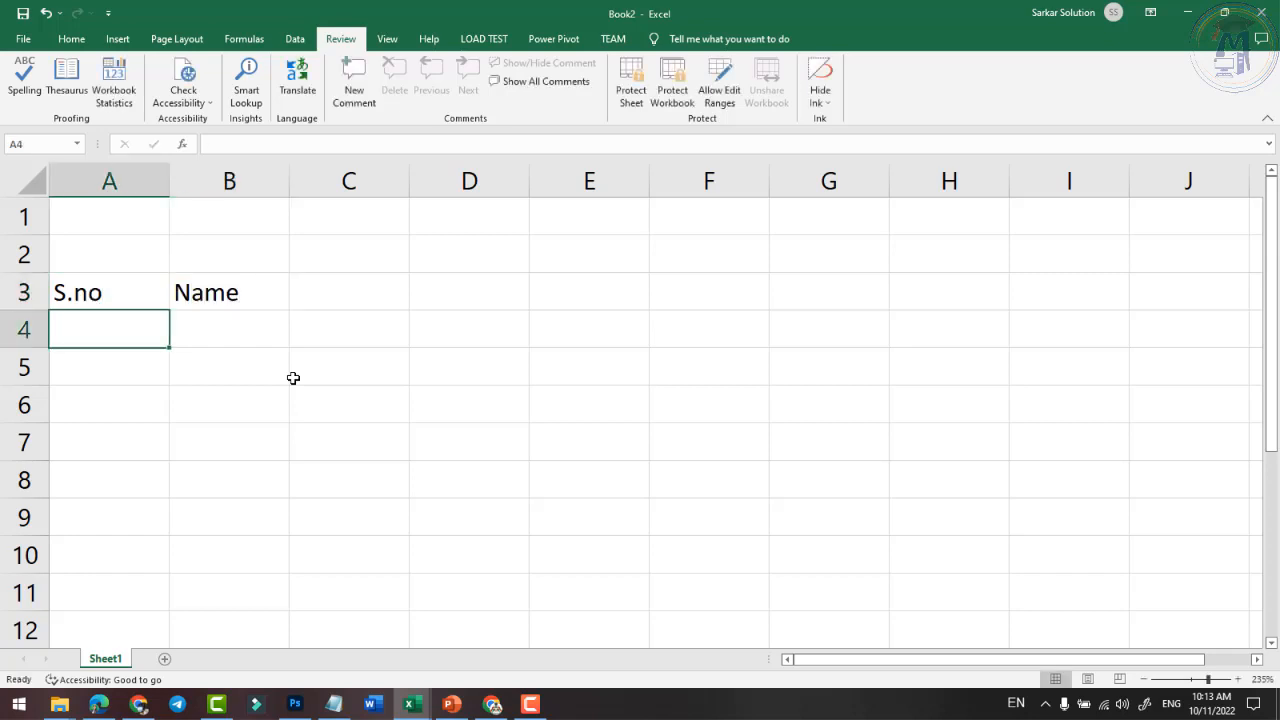
{"action": "type", "text": "1"}
{"action": "key", "text": "Return"}
{"action": "type", "text": "2"}
{"action": "key", "text": "Return"}
{"action": "type", "text": "3 "}
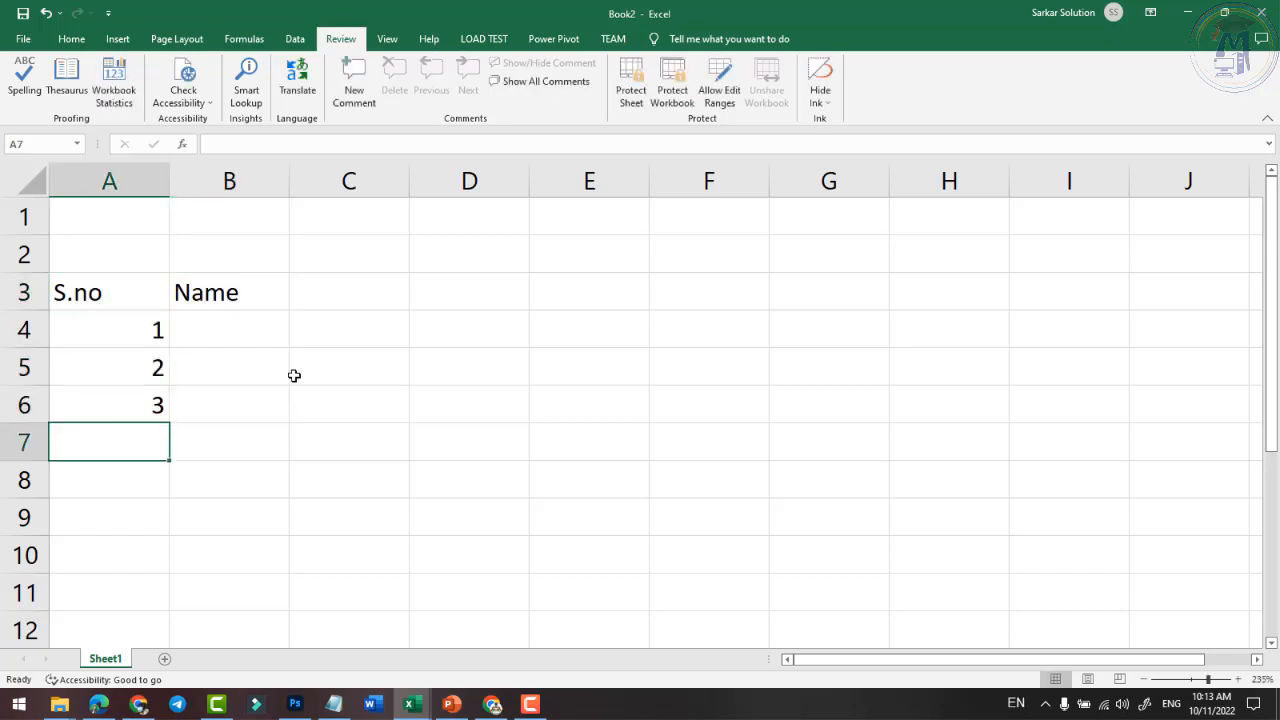
{"action": "type", "text": "4"}
{"action": "key", "text": "Return"}
{"action": "type", "text": "5"}
{"action": "key", "text": "Return"}
{"action": "key", "text": "Up"}
{"action": "key", "text": "Up"}
{"action": "key", "text": "Up"}
{"action": "key", "text": "Up"}
{"action": "key", "text": "Up"}
{"action": "key", "text": "Up"}
{"action": "key", "text": "Up"}
{"action": "key", "text": "Up"}
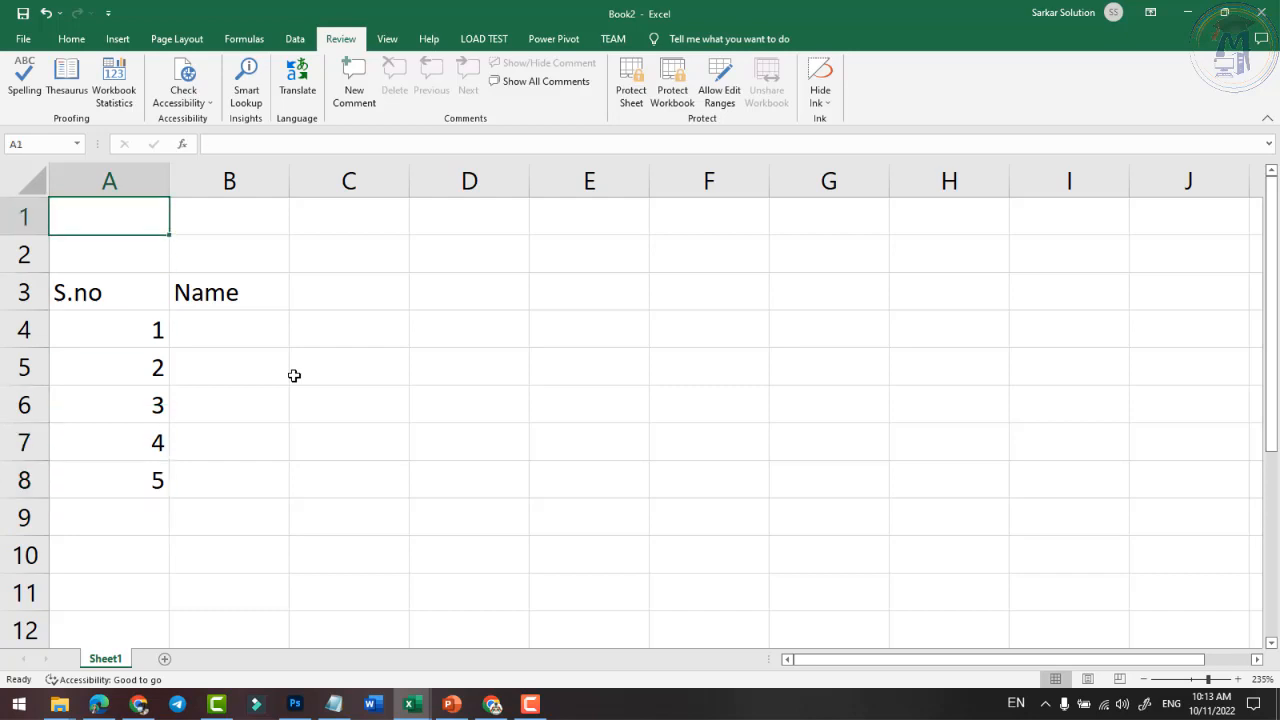
{"action": "key", "text": "Right"}
{"action": "key", "text": "Right"}
{"action": "key", "text": "Down"}
{"action": "key", "text": "Down"}
{"action": "key", "text": "Down"}
{"action": "key", "text": "Left"}
- Fill in five student names in B4:B8, correcting a typo in B7
{"action": "type", "text": "Ramesh"}
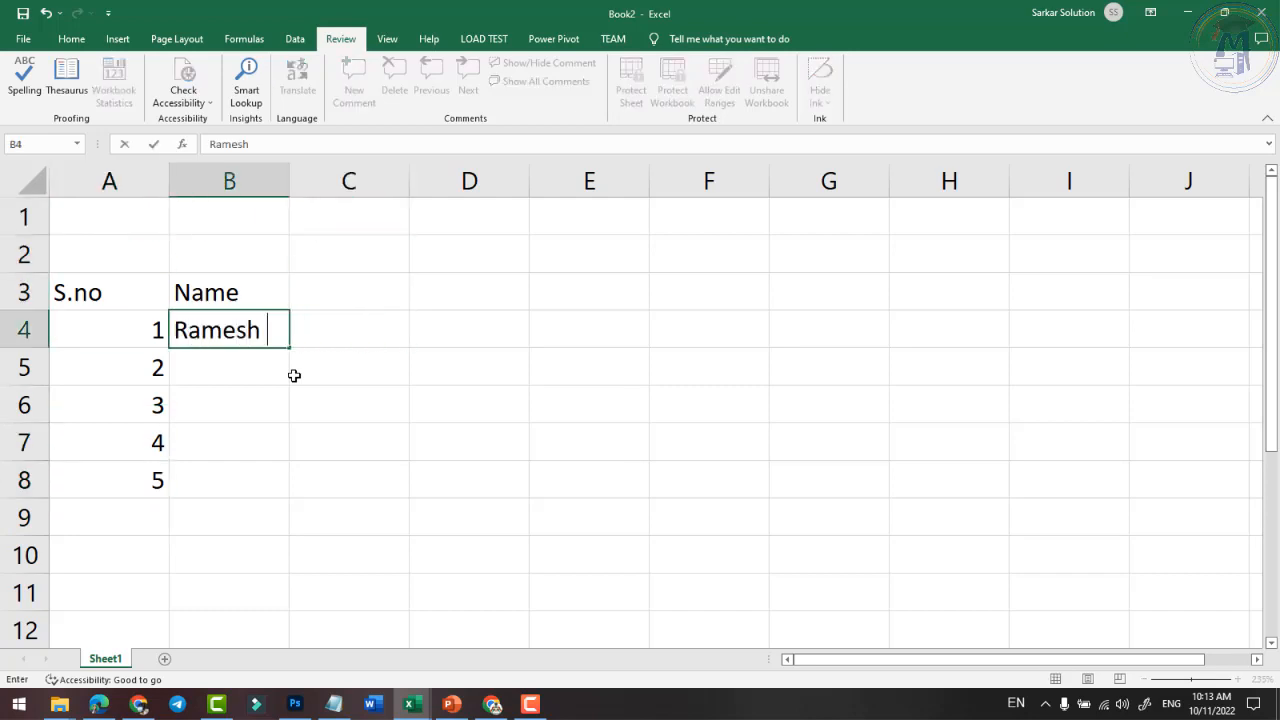
{"action": "key", "text": "Return"}
{"action": "type", "text": "Suresh"}
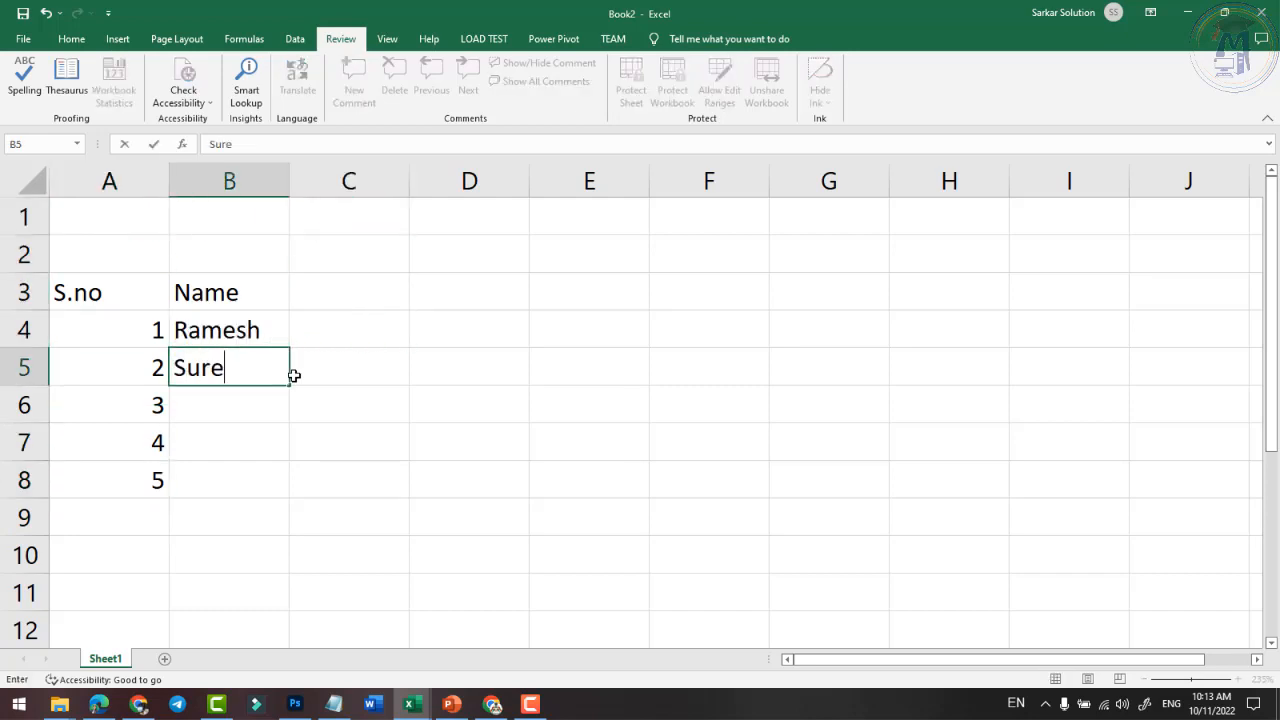
{"action": "key", "text": "Return"}
{"action": "type", "text": "Mahesh"}
{"action": "key", "text": "Return"}
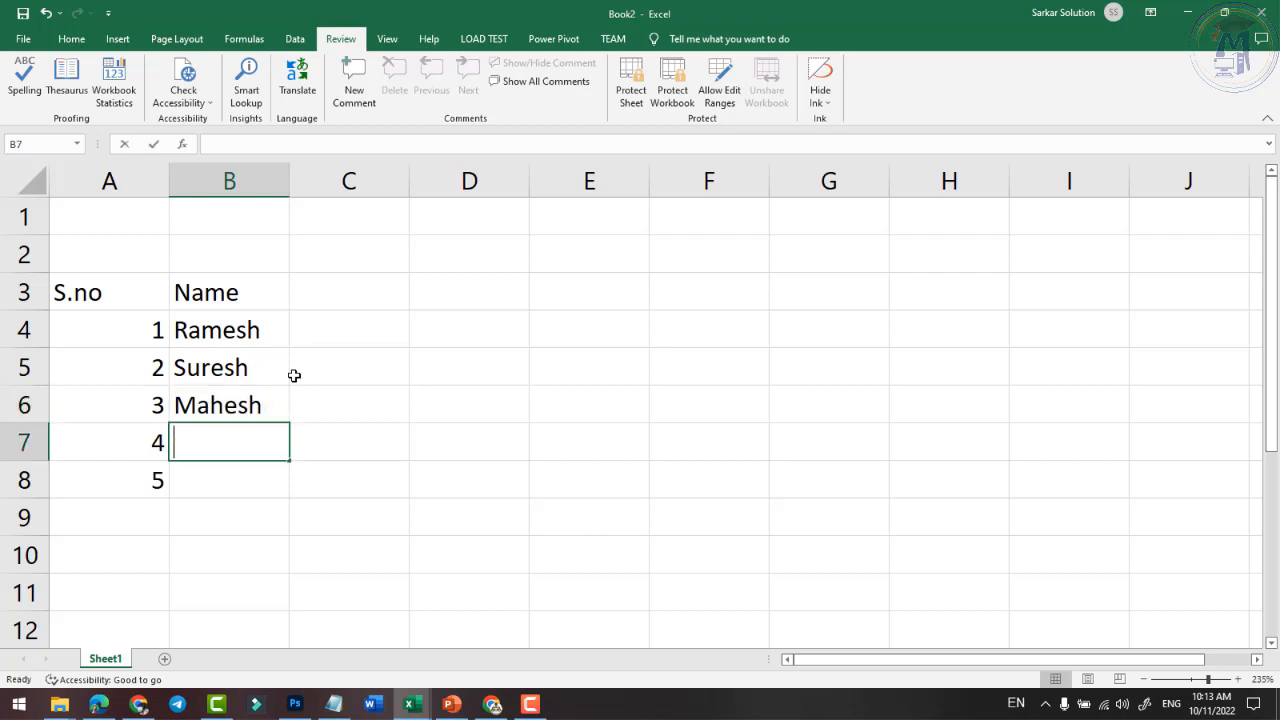
{"action": "type", "text": "Mujesh"}
{"action": "key", "text": "BackSpace"}
{"action": "key", "text": "BackSpace"}
{"action": "key", "text": "BackSpace"}
{"action": "key", "text": "BackSpace"}
{"action": "type", "text": "kesh"}
{"action": "key", "text": "Return"}
{"action": "type", "text": "Rajesh"}
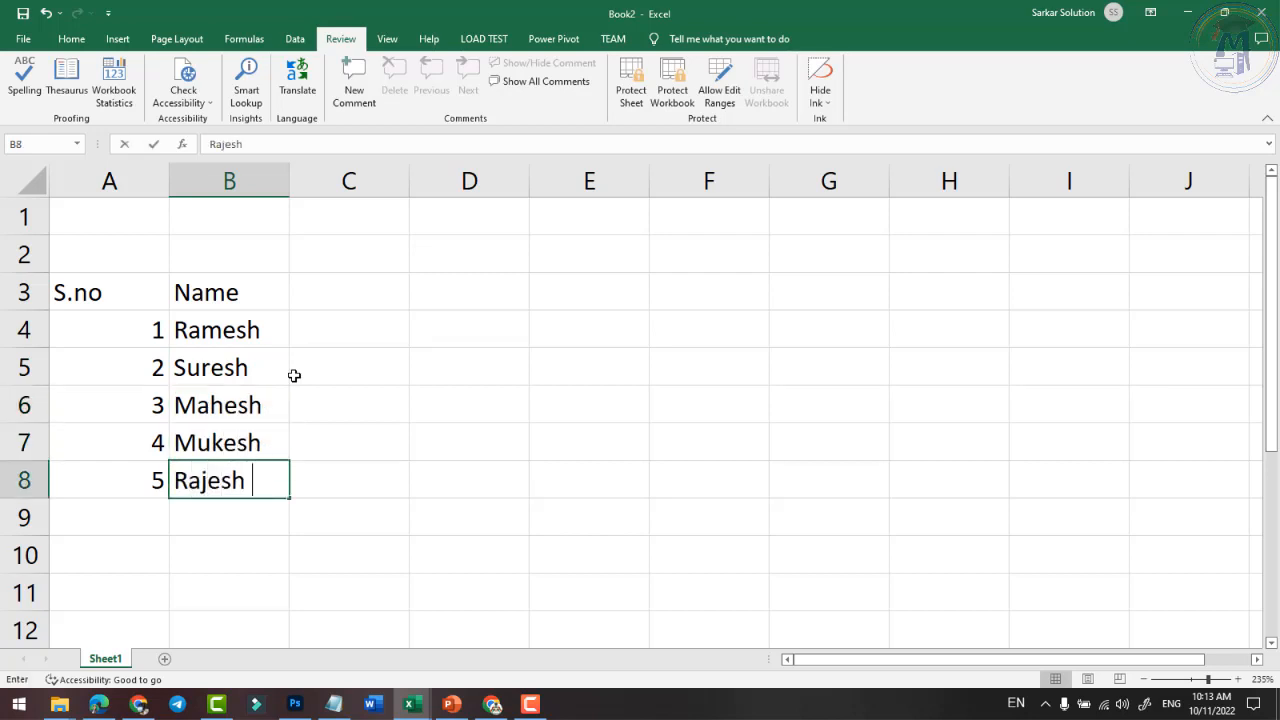
{"action": "key", "text": "Return"}
{"action": "left_click", "coordinate": [203, 334]}
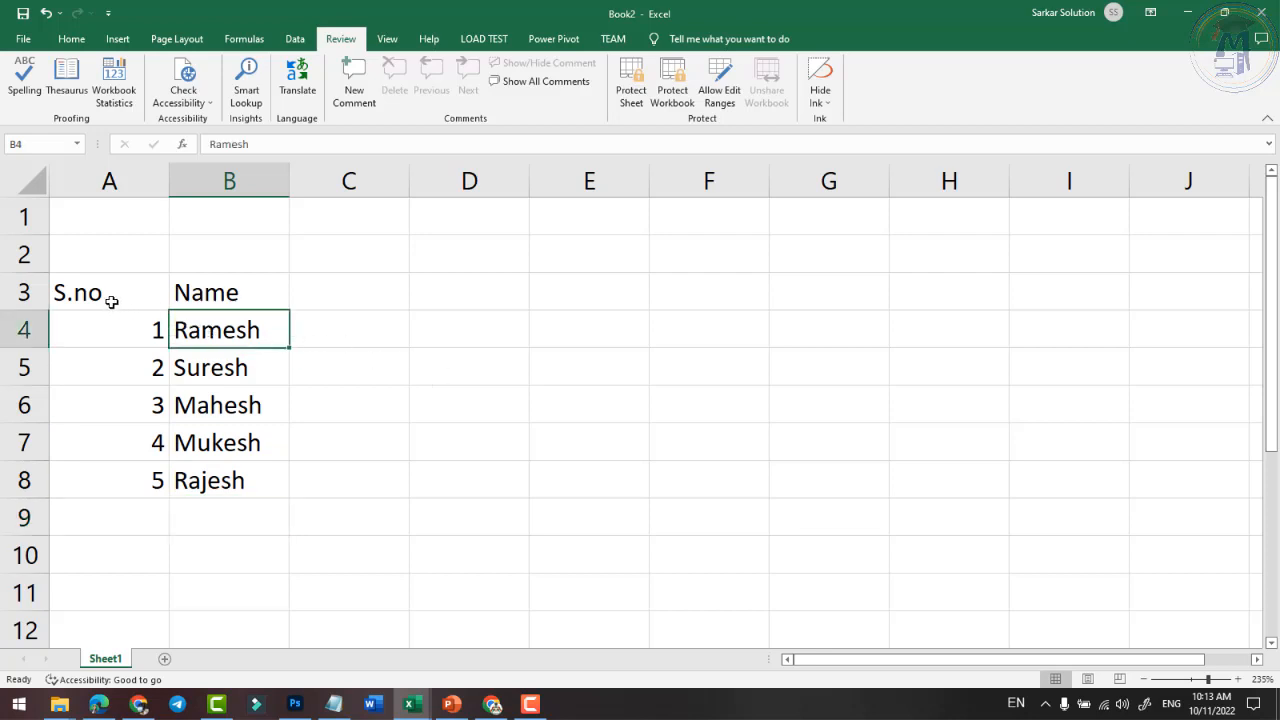
{"action": "left_click_drag", "start_coordinate": [112, 302], "coordinate": [190, 480]}
- Centre the A3:B8 table contents and apply All Borders
{"action": "left_click", "coordinate": [71, 38]}
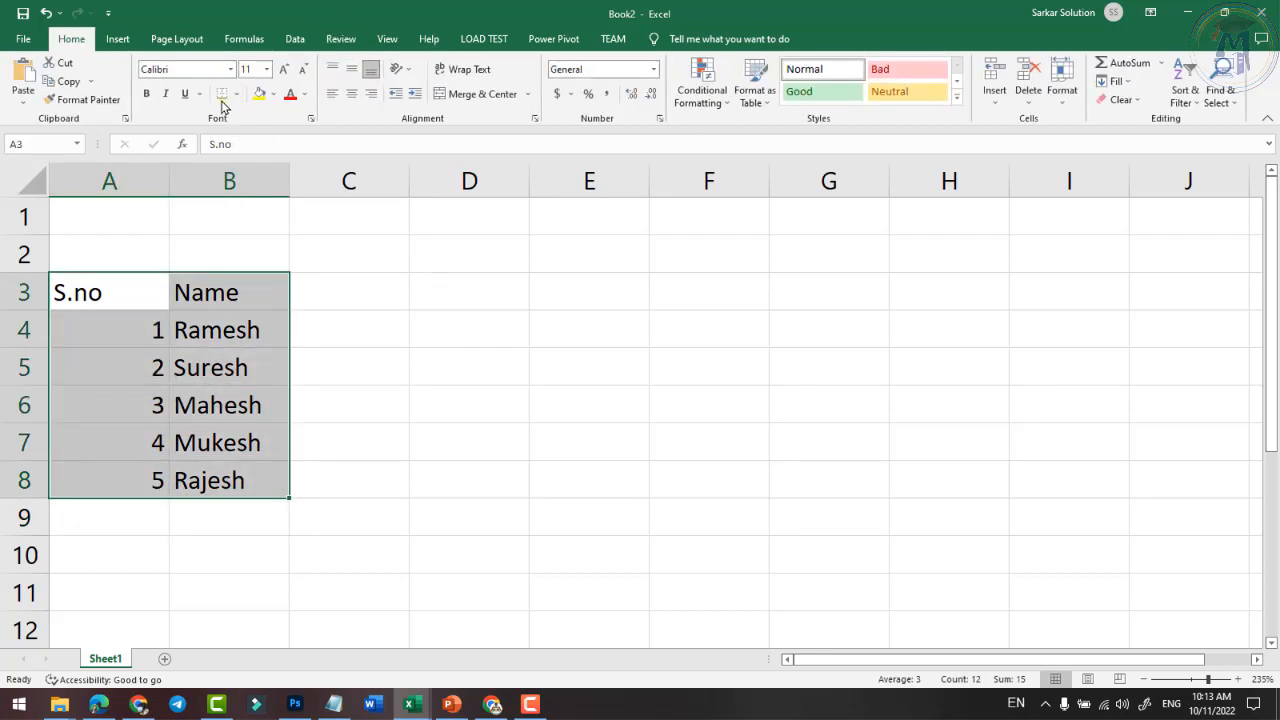
{"action": "left_click", "coordinate": [351, 93]}
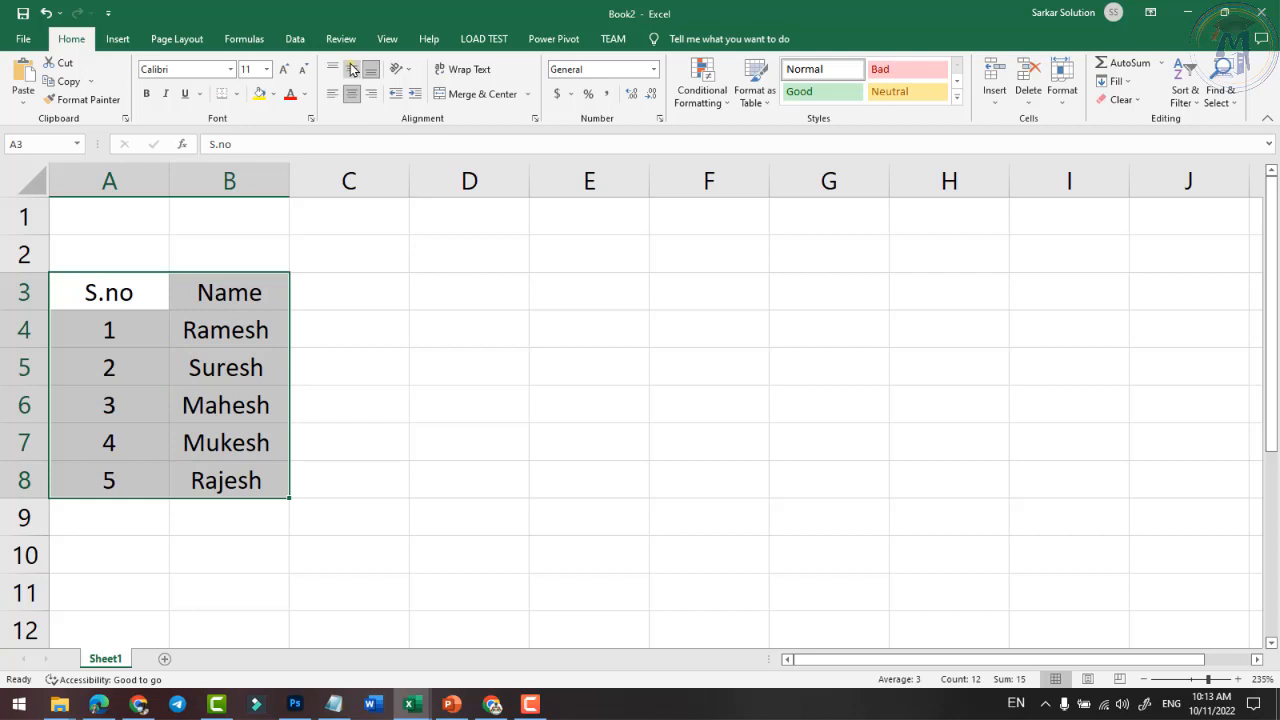
{"action": "left_click", "coordinate": [237, 94]}
{"action": "left_click", "coordinate": [275, 232]}
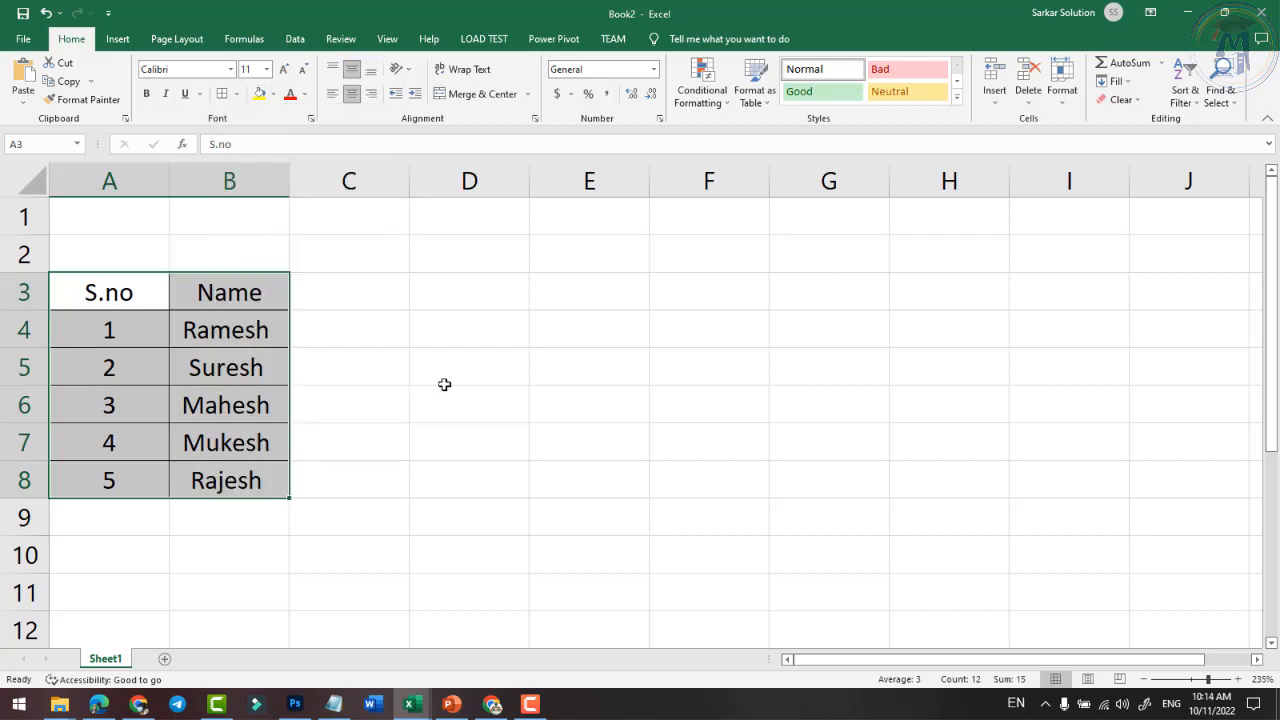
{"action": "left_click", "coordinate": [556, 479]}
{"action": "left_click_drag", "start_coordinate": [123, 292], "coordinate": [232, 296]}
{"action": "left_click", "coordinate": [252, 370]}
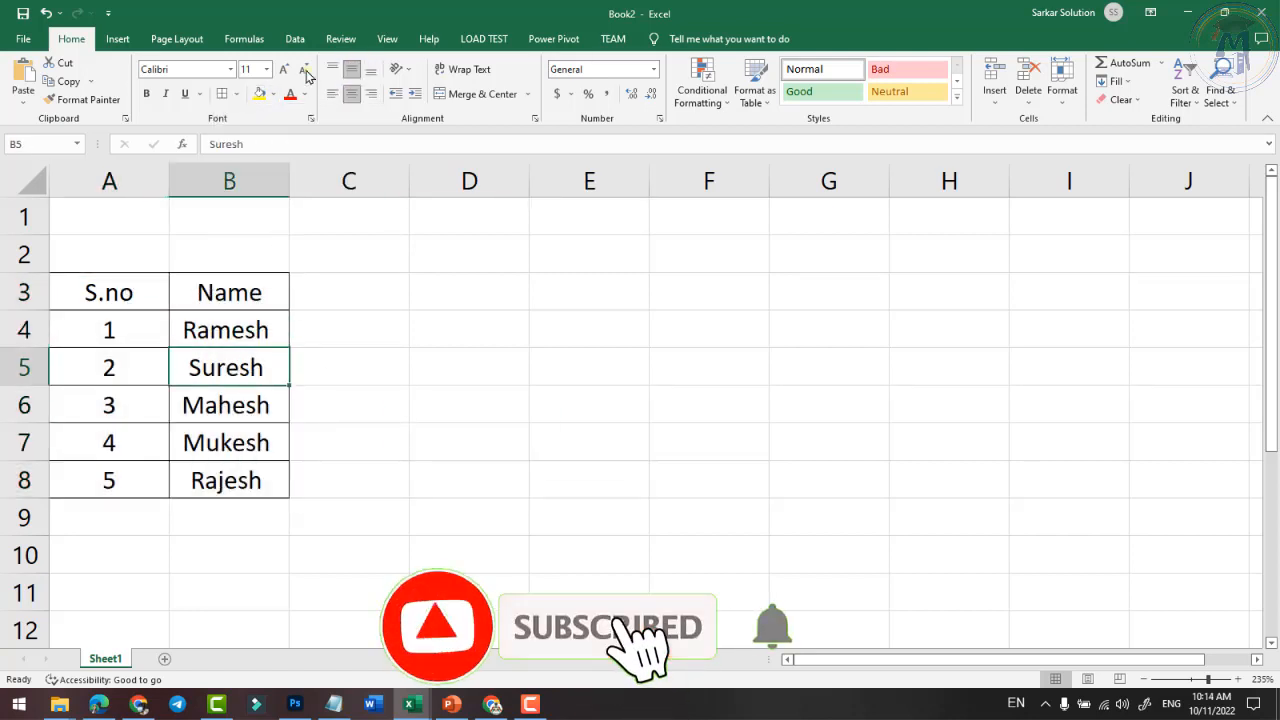
- Select the first name in B4 to add a comment using the Review commands
{"action": "left_click", "coordinate": [341, 38]}
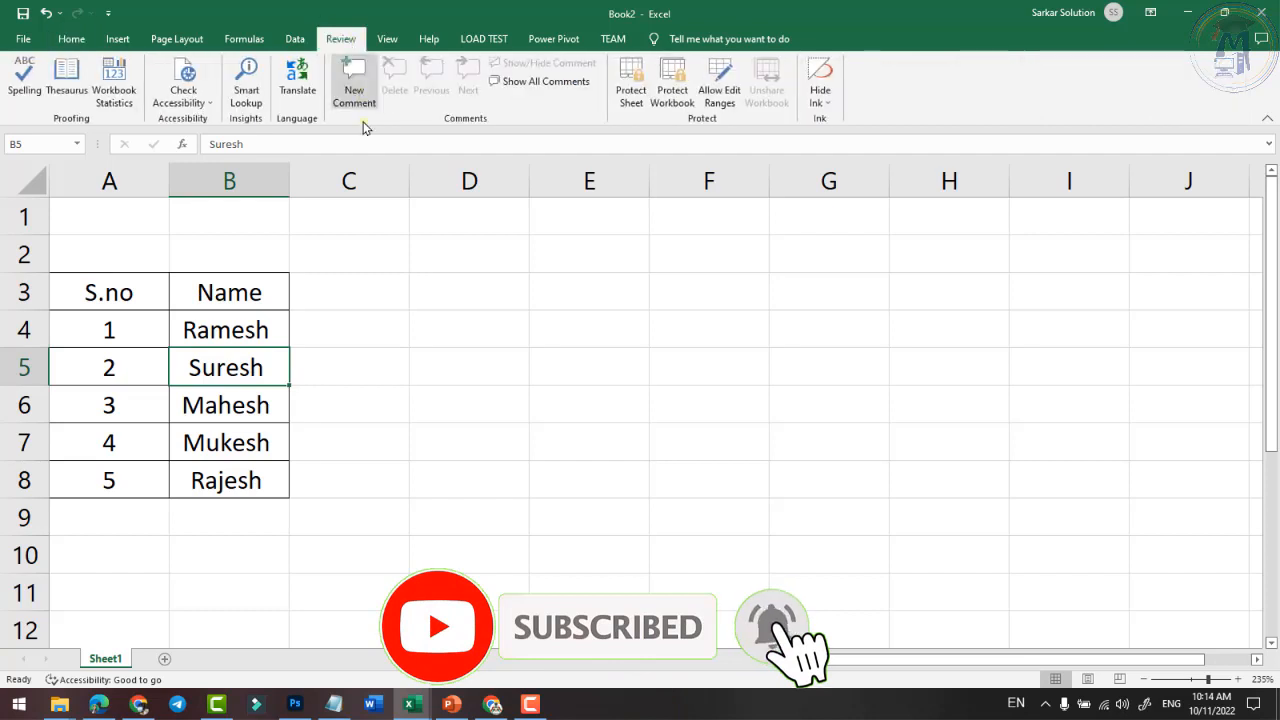
{"action": "left_click", "coordinate": [268, 332]}
{"action": "left_click", "coordinate": [234, 370]}
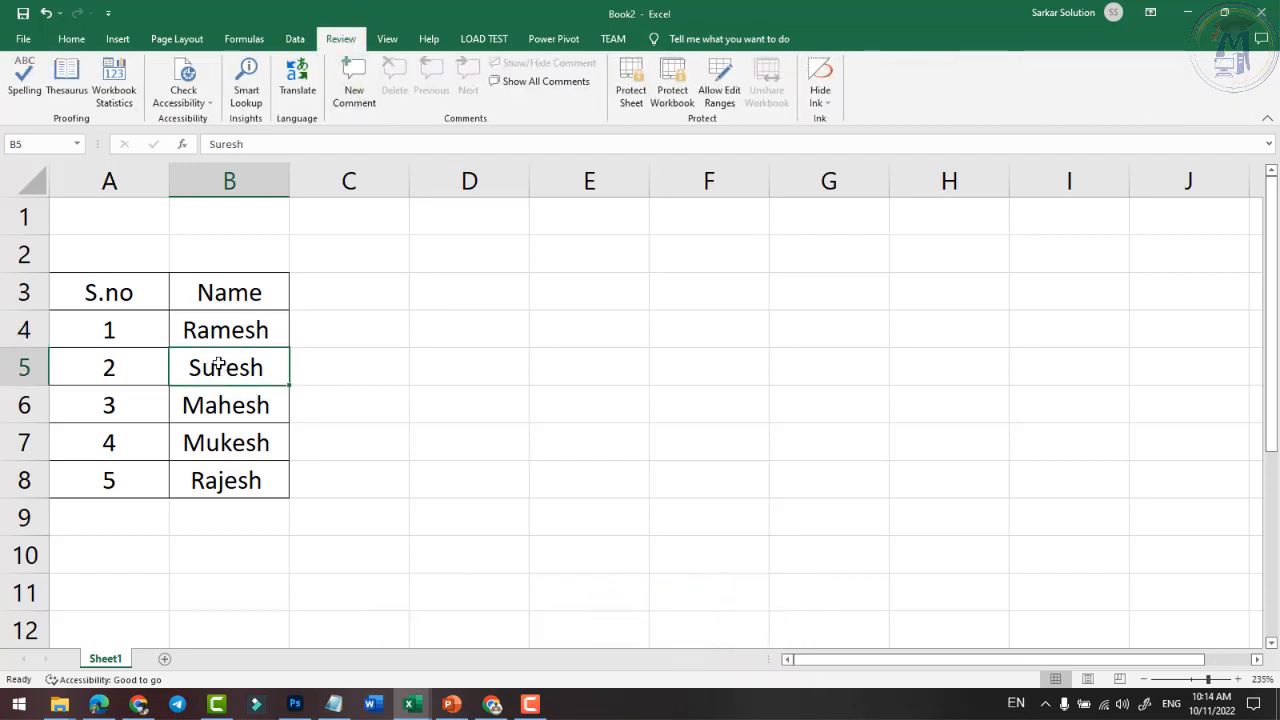
{"action": "left_click", "coordinate": [213, 334]}
{"action": "left_click", "coordinate": [234, 372]}
{"action": "left_click", "coordinate": [236, 414]}
{"action": "left_click", "coordinate": [241, 344]}
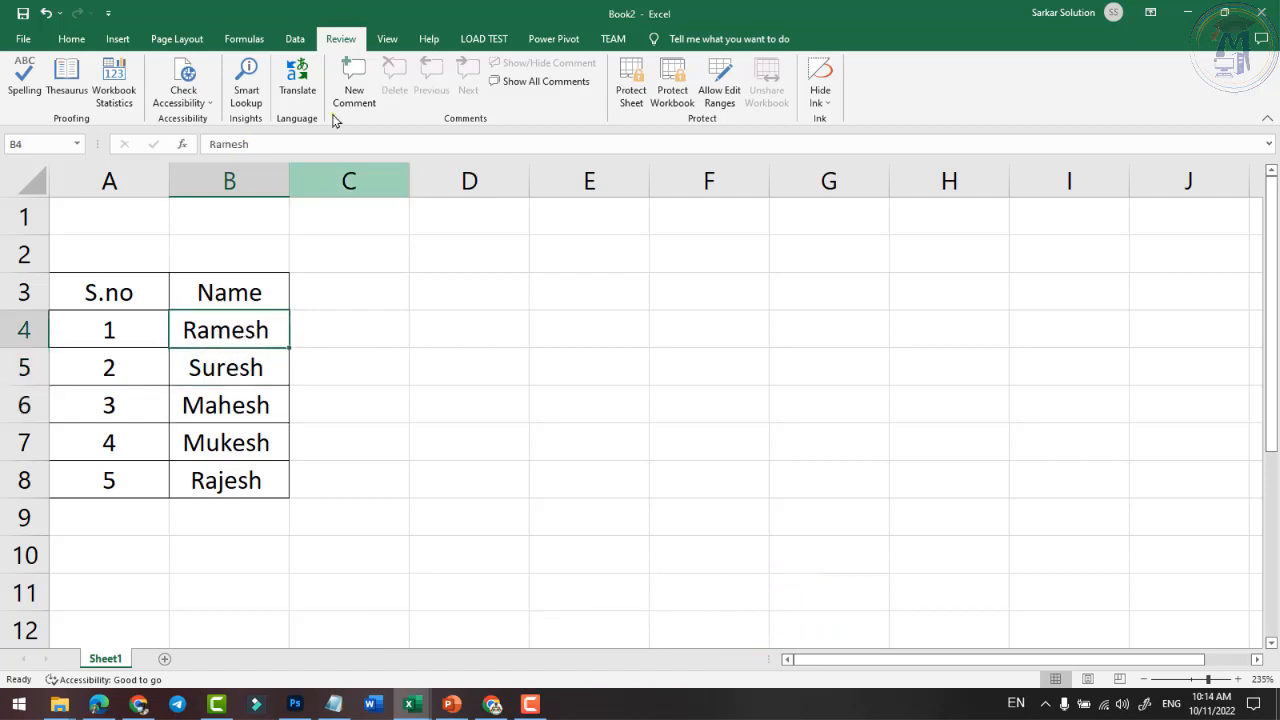
- Add the comment 'This is A Student' to cell B4
{"action": "left_click", "coordinate": [355, 93]}
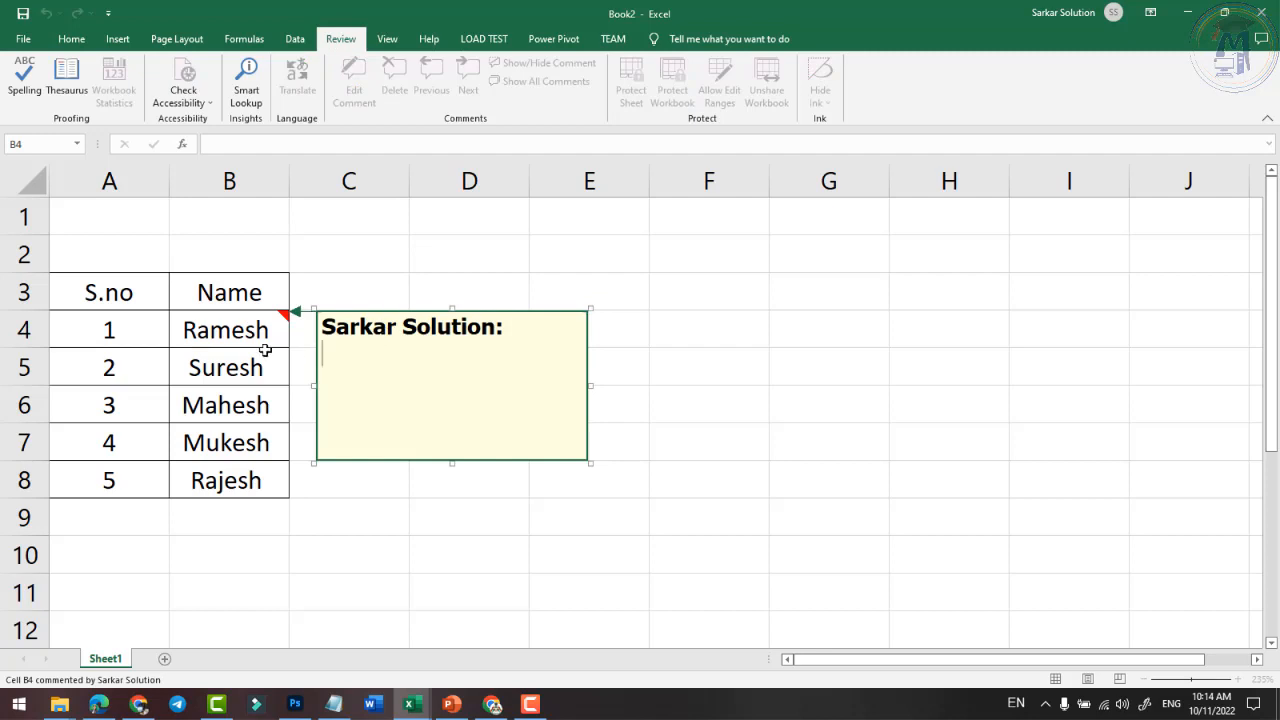
{"action": "type", "text": "This is A Student"}
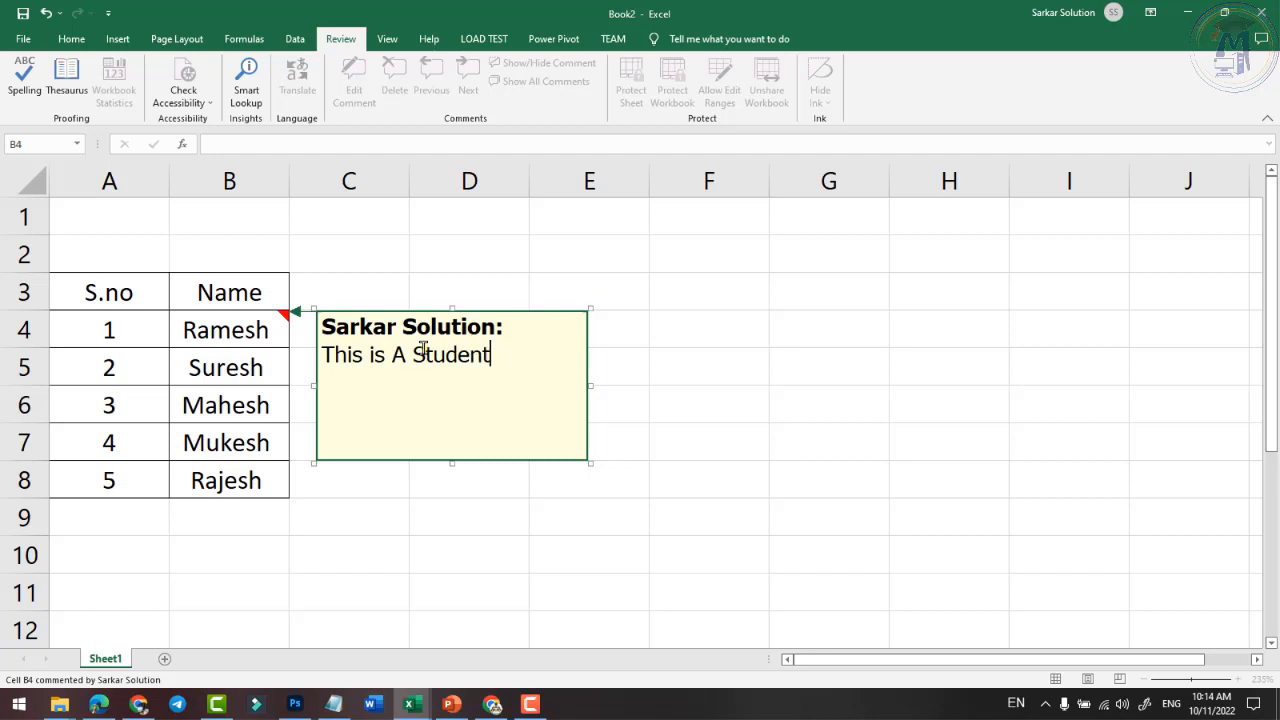
{"action": "left_click", "coordinate": [663, 420]}
{"action": "left_click", "coordinate": [240, 365]}
{"action": "left_click", "coordinate": [259, 323]}
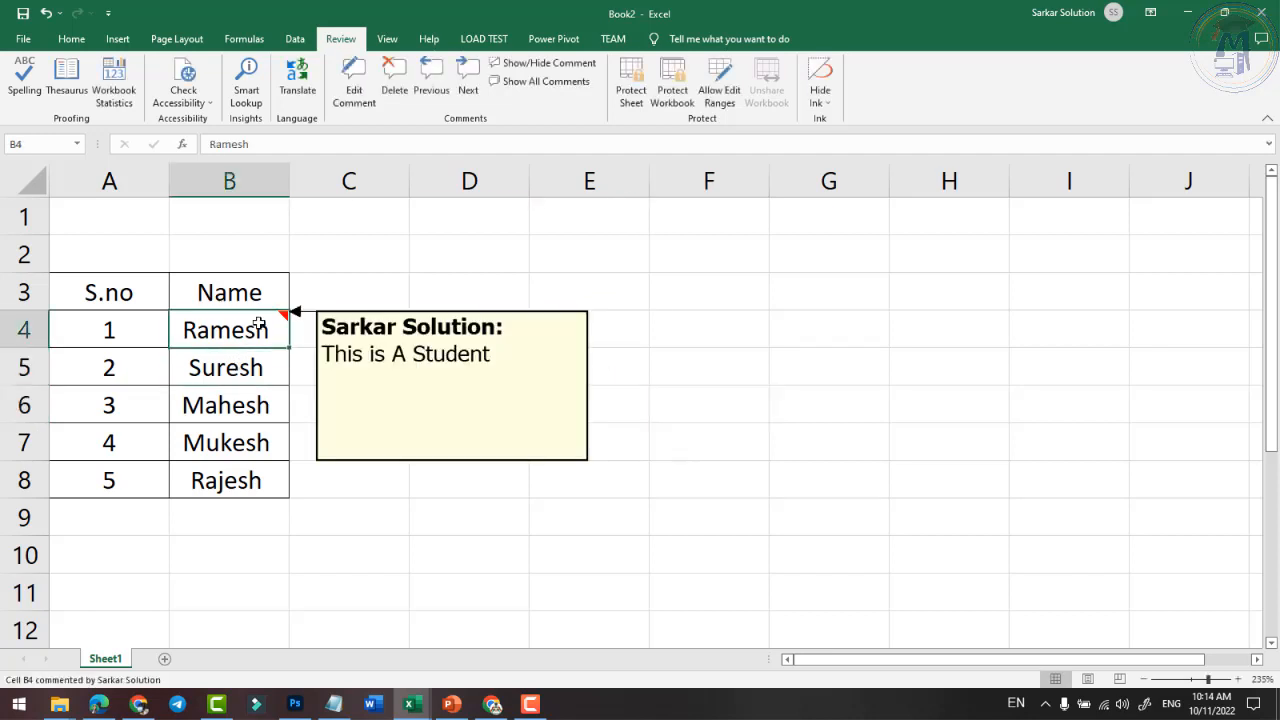
{"action": "left_click", "coordinate": [297, 464]}
- Add the comment 'This is a Student' to cell B7, then recheck B7 and B4
{"action": "mouse_move", "coordinate": [256, 323]}
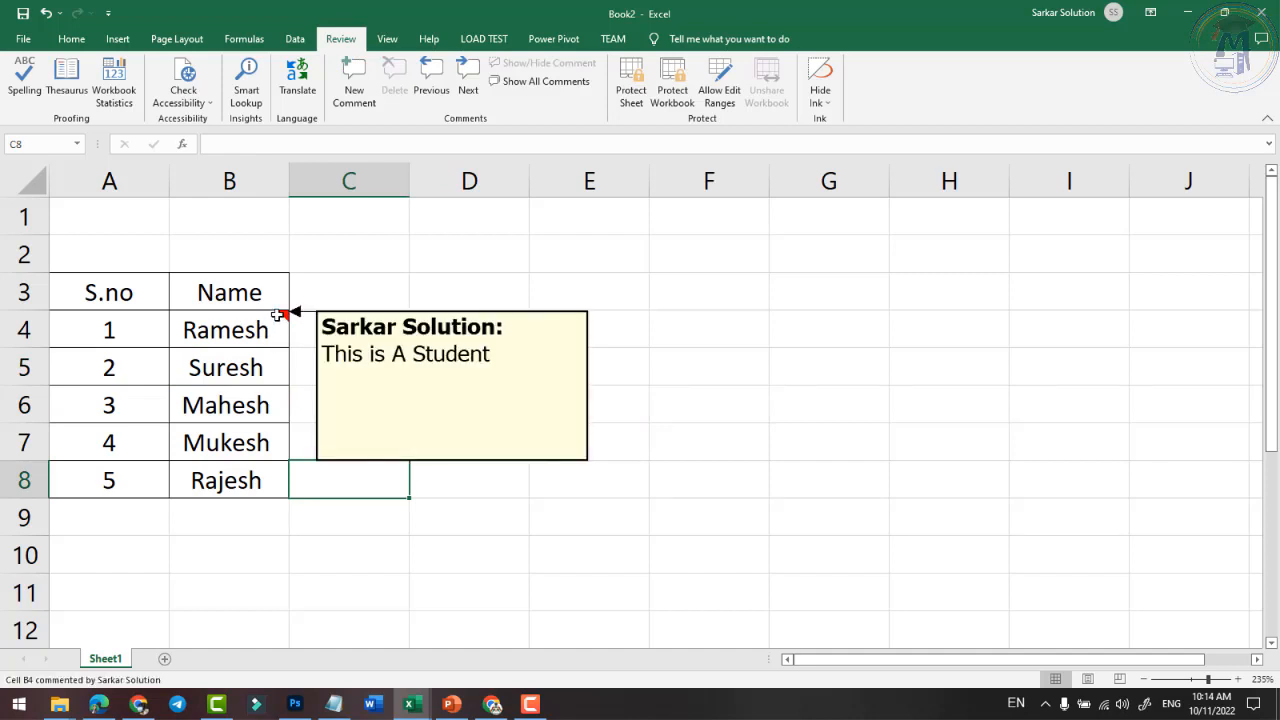
{"action": "left_click", "coordinate": [238, 442]}
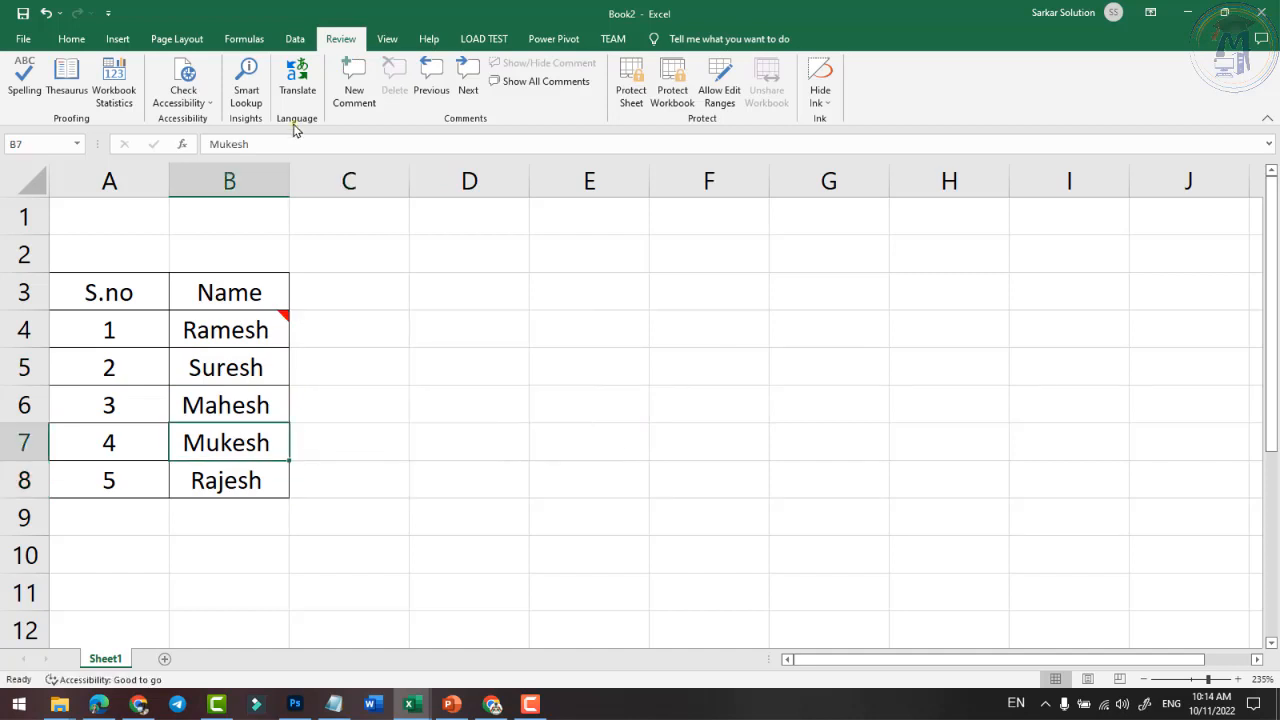
{"action": "left_click", "coordinate": [354, 82]}
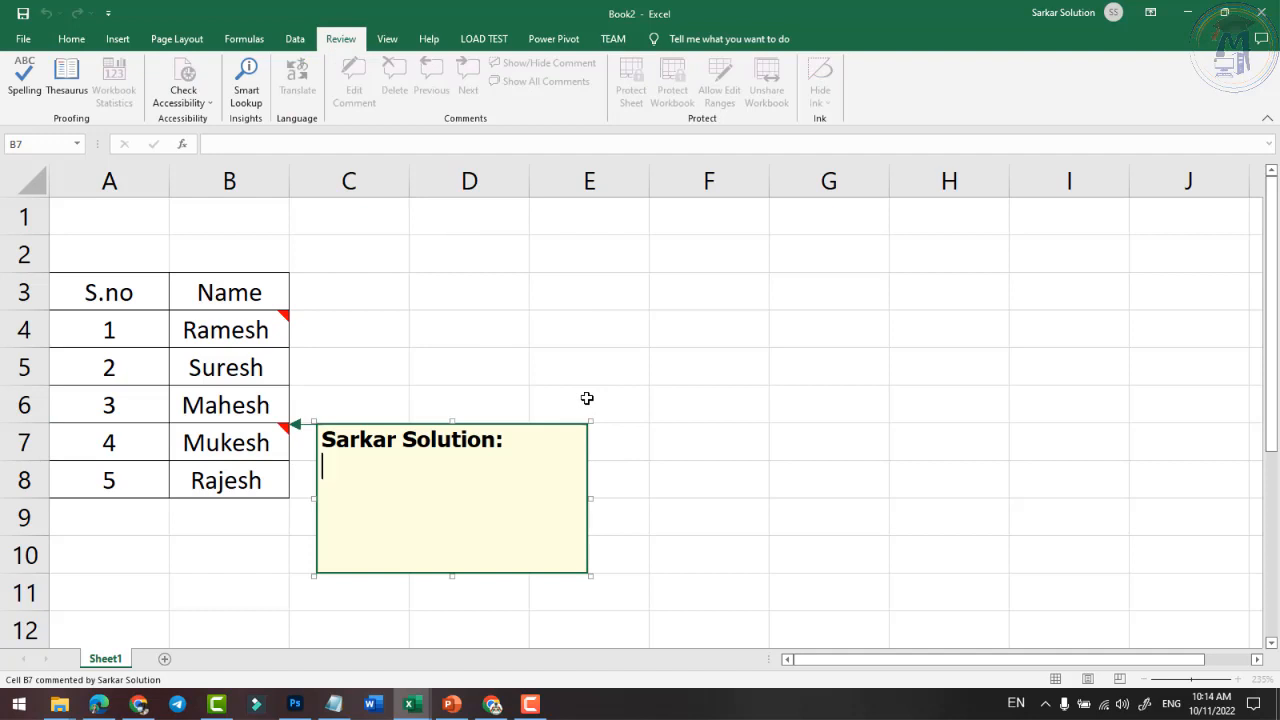
{"action": "type", "text": "This is a S"}
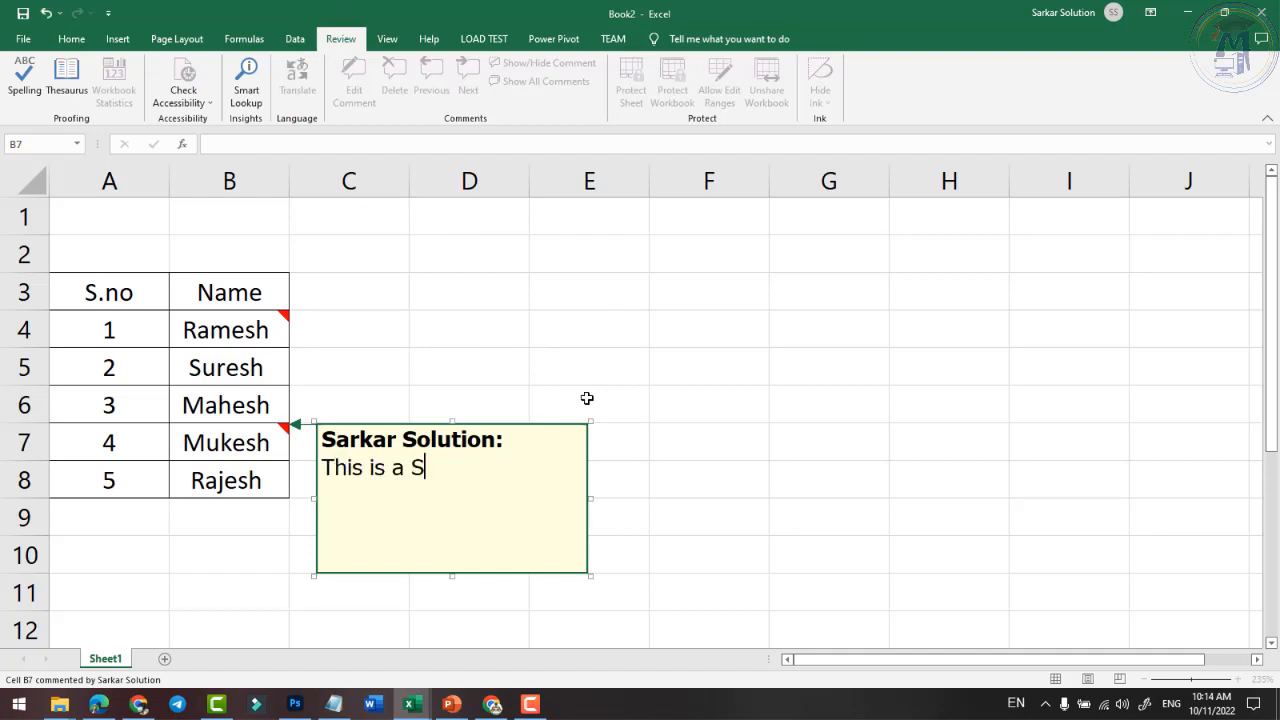
{"action": "type", "text": "tudent"}
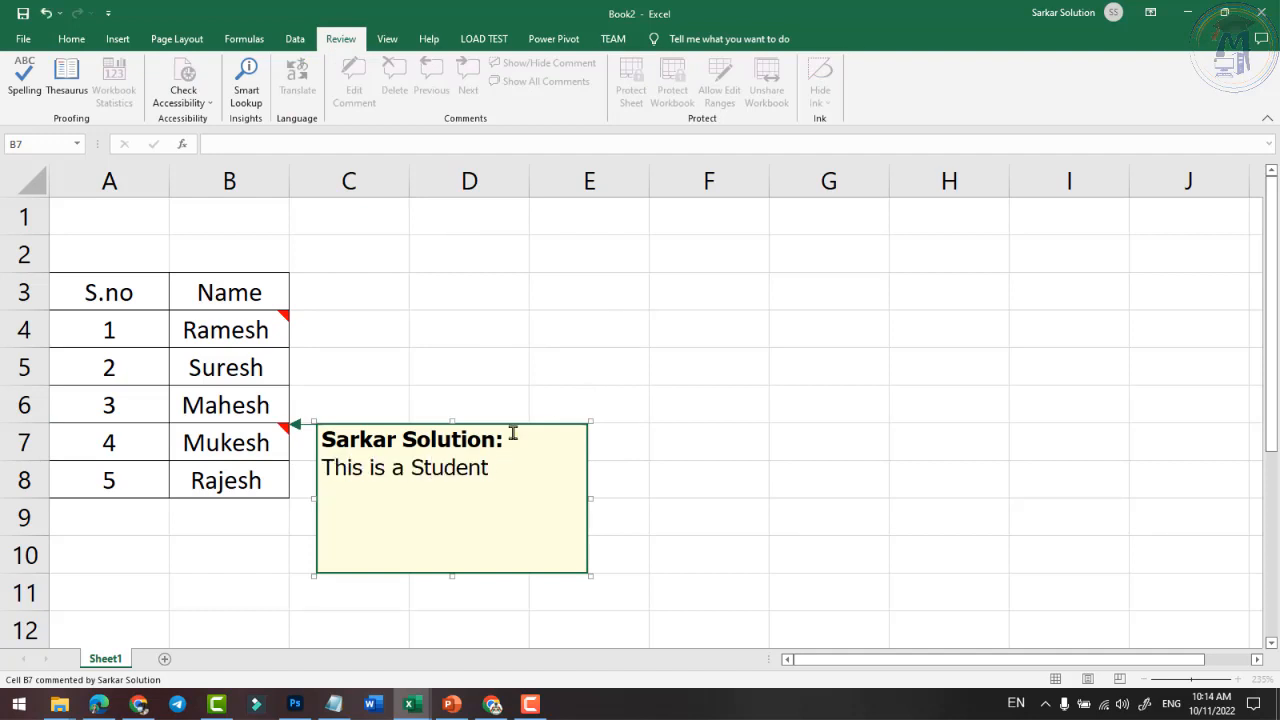
{"action": "left_click", "coordinate": [908, 554]}
{"action": "left_click", "coordinate": [282, 439]}
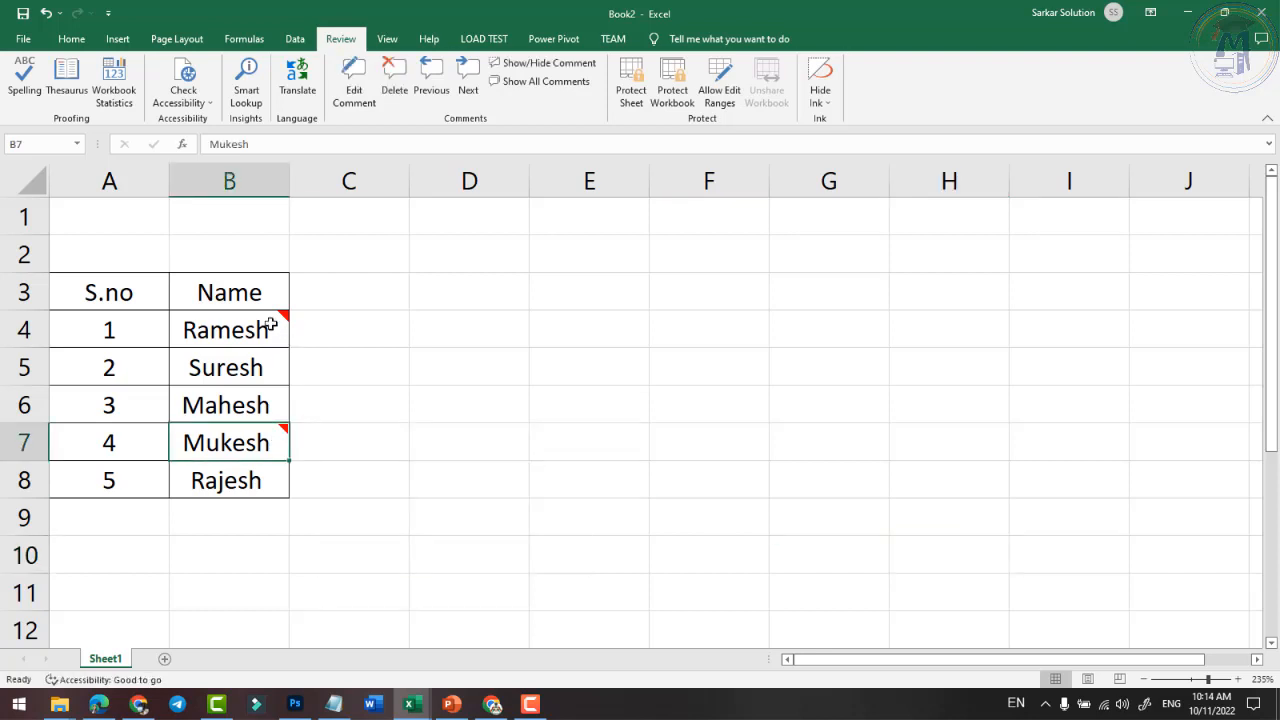
{"action": "left_click", "coordinate": [266, 323]}
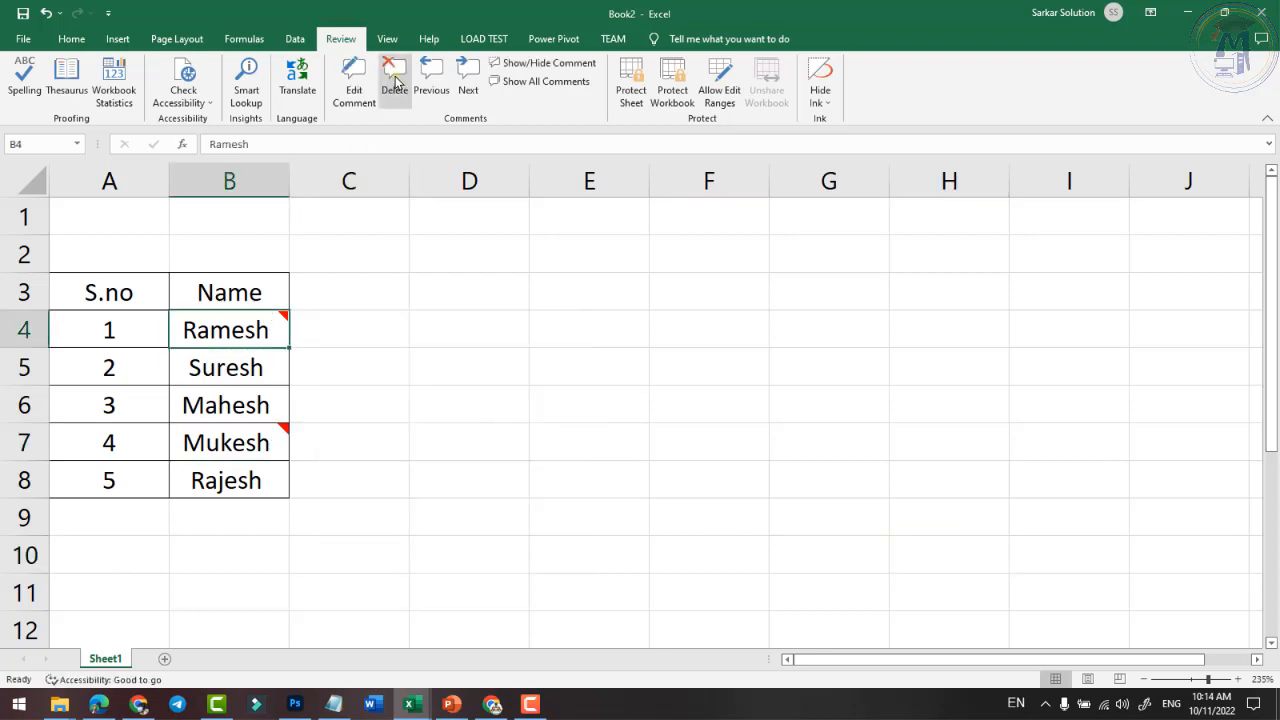
{"action": "left_click", "coordinate": [468, 74]}
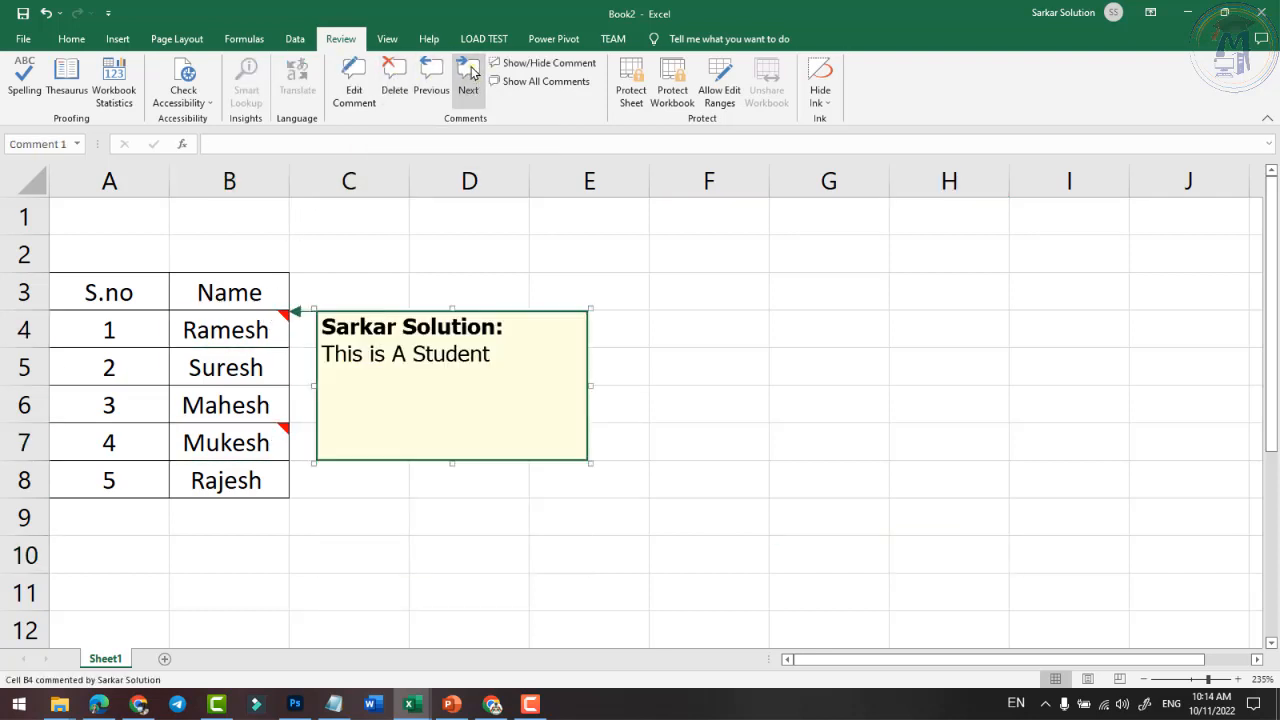
{"action": "left_click", "coordinate": [431, 72]}
{"action": "left_click", "coordinate": [431, 72]}
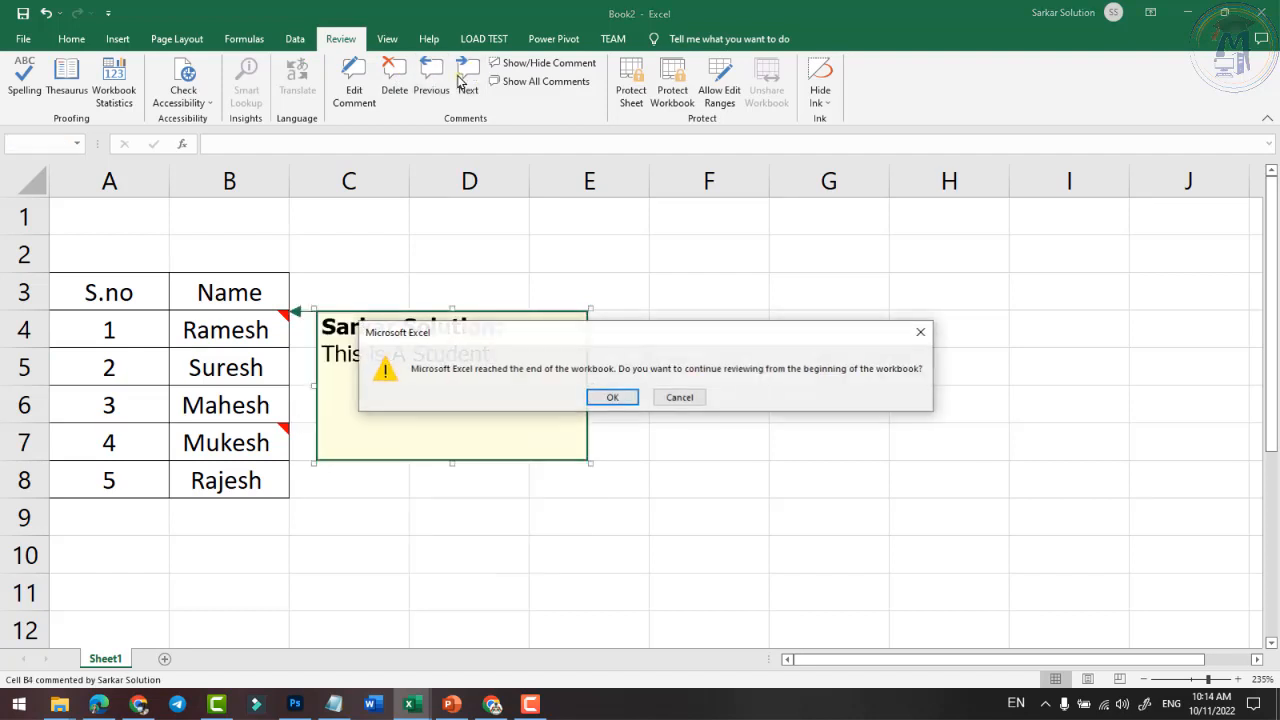
{"action": "left_click", "coordinate": [680, 398]}
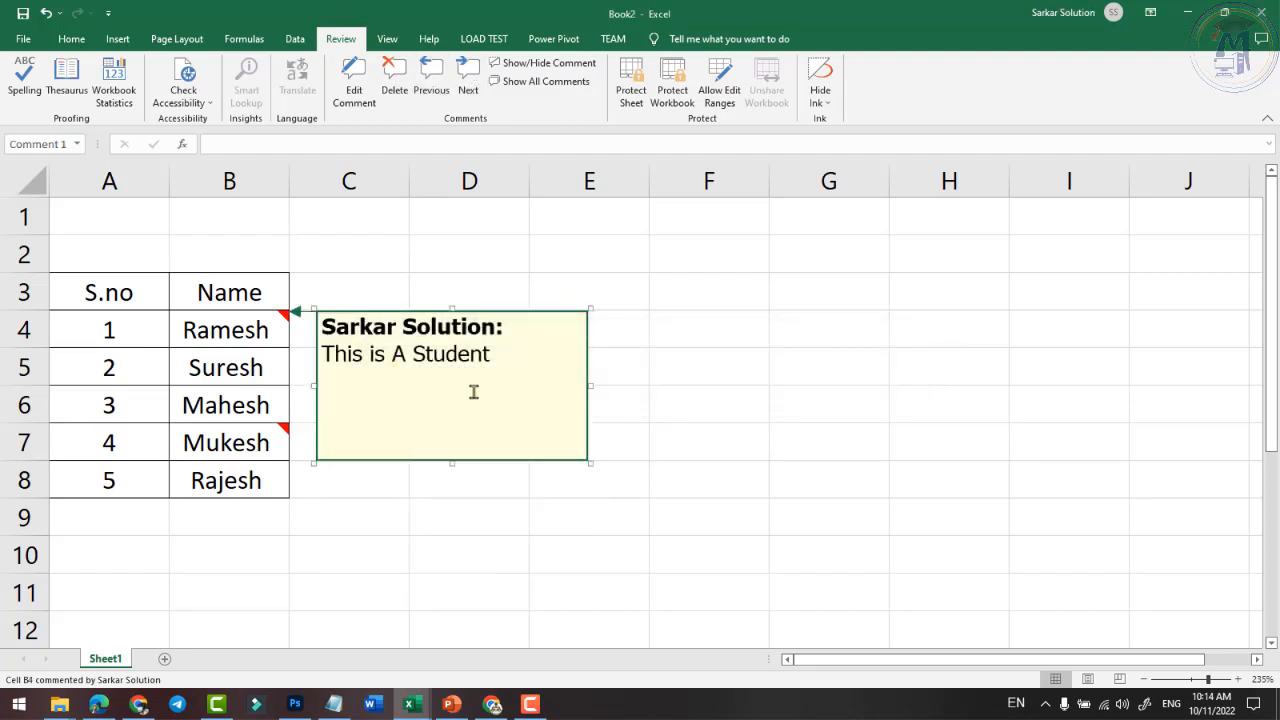
{"action": "left_click", "coordinate": [470, 95]}
{"action": "left_click", "coordinate": [436, 78]}
{"action": "left_click", "coordinate": [463, 77]}
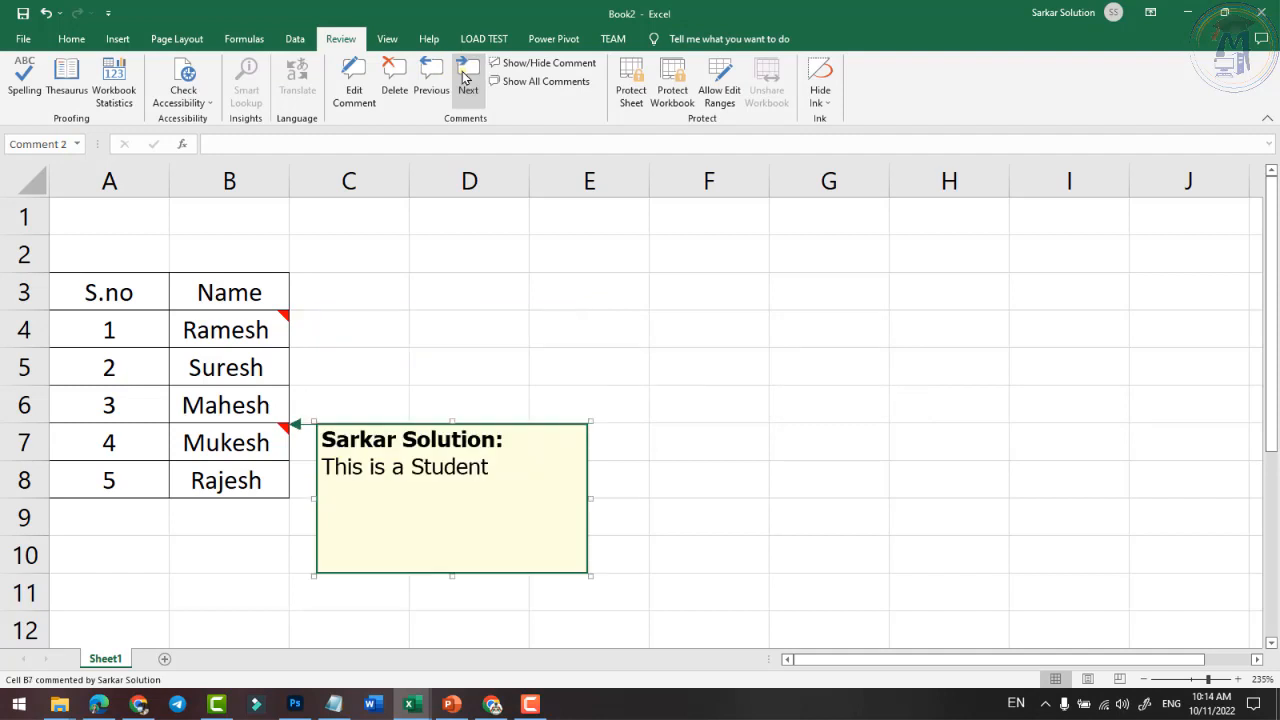
{"action": "left_click", "coordinate": [262, 329]}
{"action": "mouse_move", "coordinate": [280, 330]}
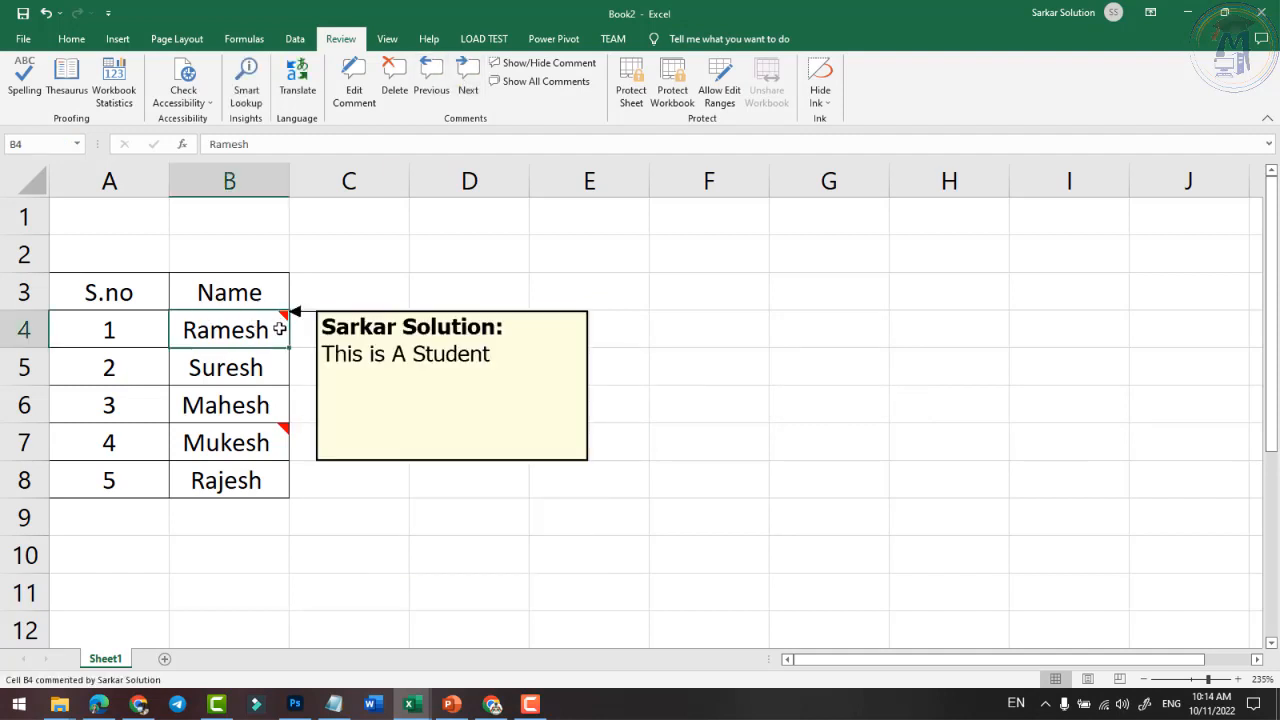
{"action": "left_click", "coordinate": [528, 64]}
{"action": "left_click", "coordinate": [528, 66]}
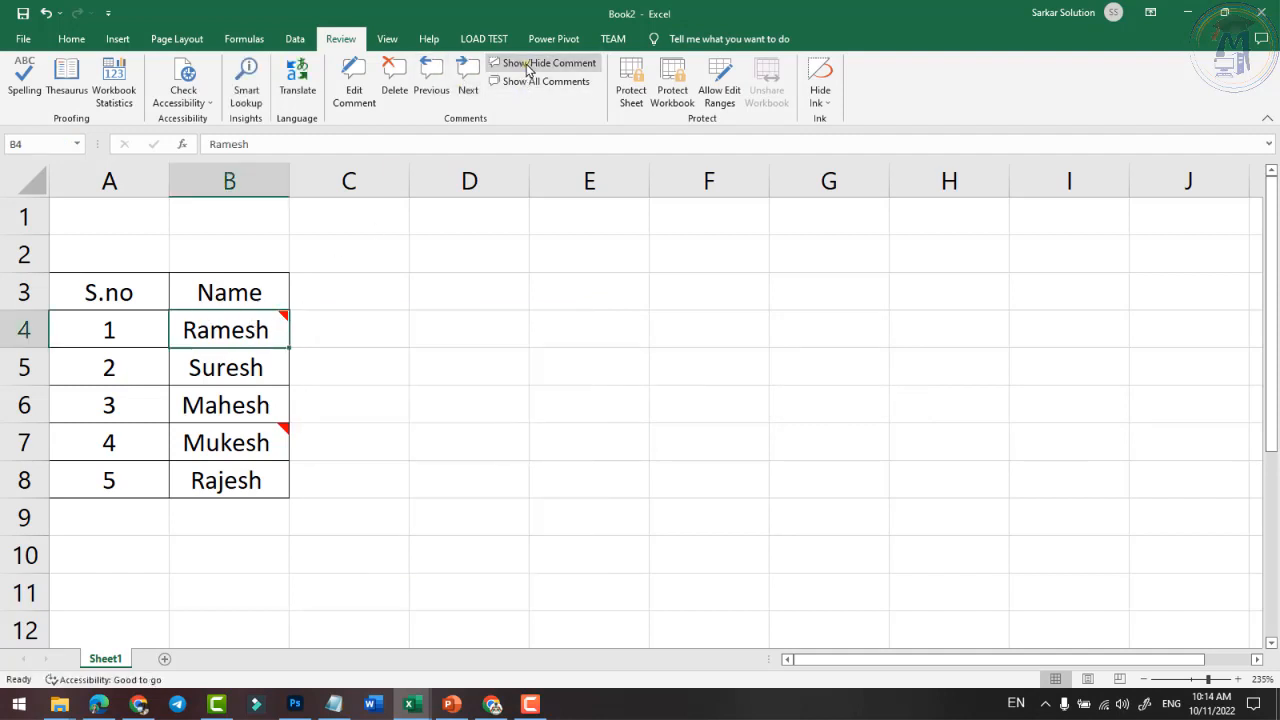
{"action": "left_click", "coordinate": [528, 64]}
{"action": "left_click", "coordinate": [528, 64]}
- Show and hide the B4 comment, then show and hide all comments
{"action": "left_click", "coordinate": [528, 64]}
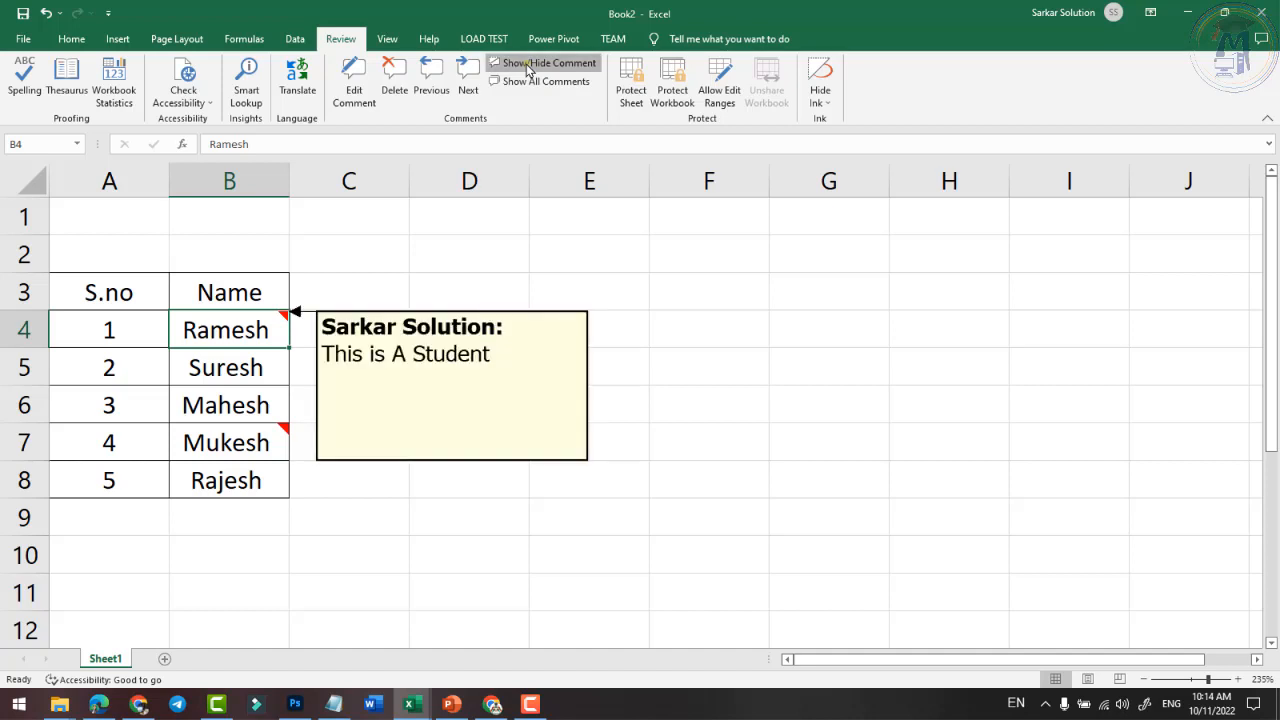
{"action": "left_click", "coordinate": [528, 64]}
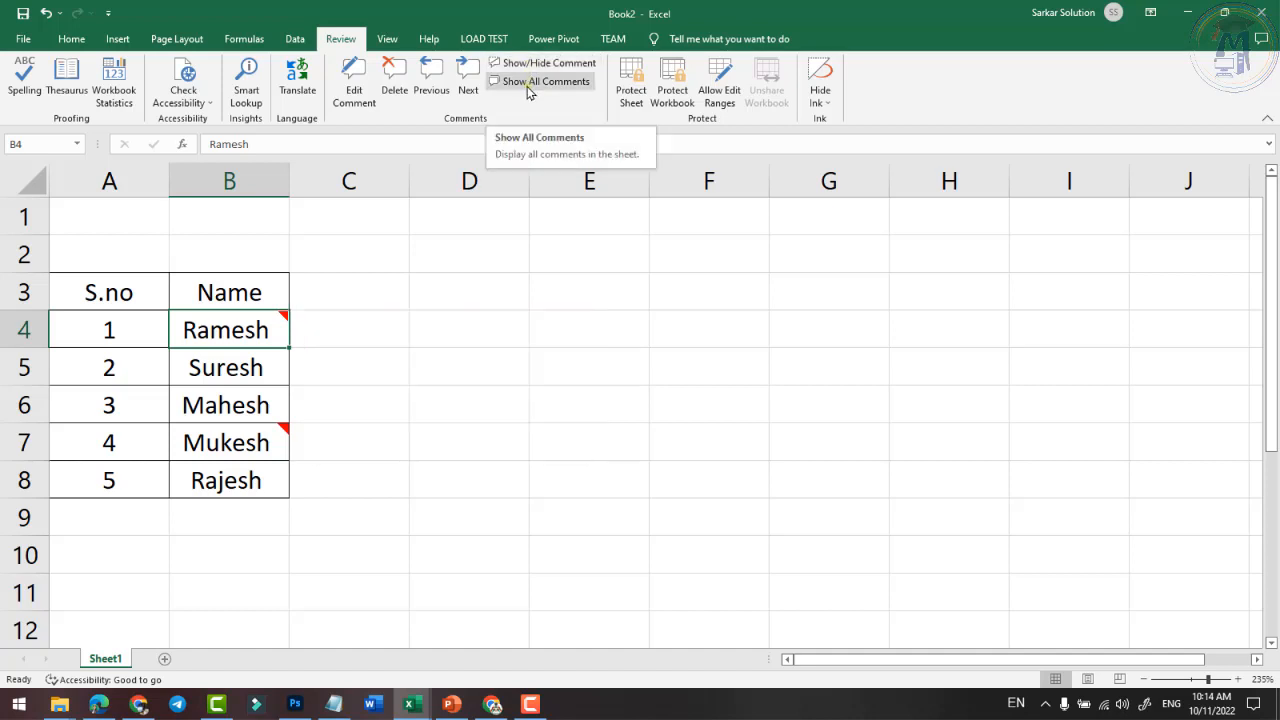
{"action": "left_click", "coordinate": [530, 82]}
{"action": "left_click", "coordinate": [530, 82]}
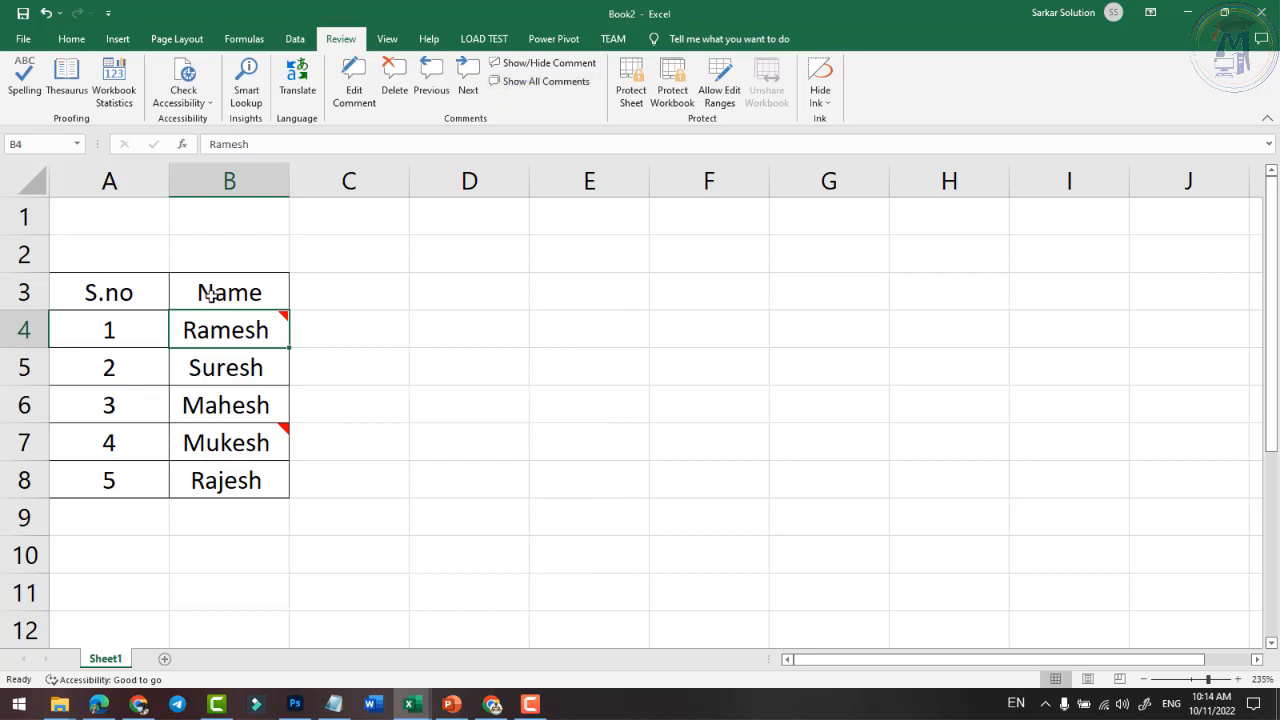
- Delete the comments from cells B4 and B7
{"action": "left_click", "coordinate": [395, 86]}
{"action": "left_click", "coordinate": [252, 455]}
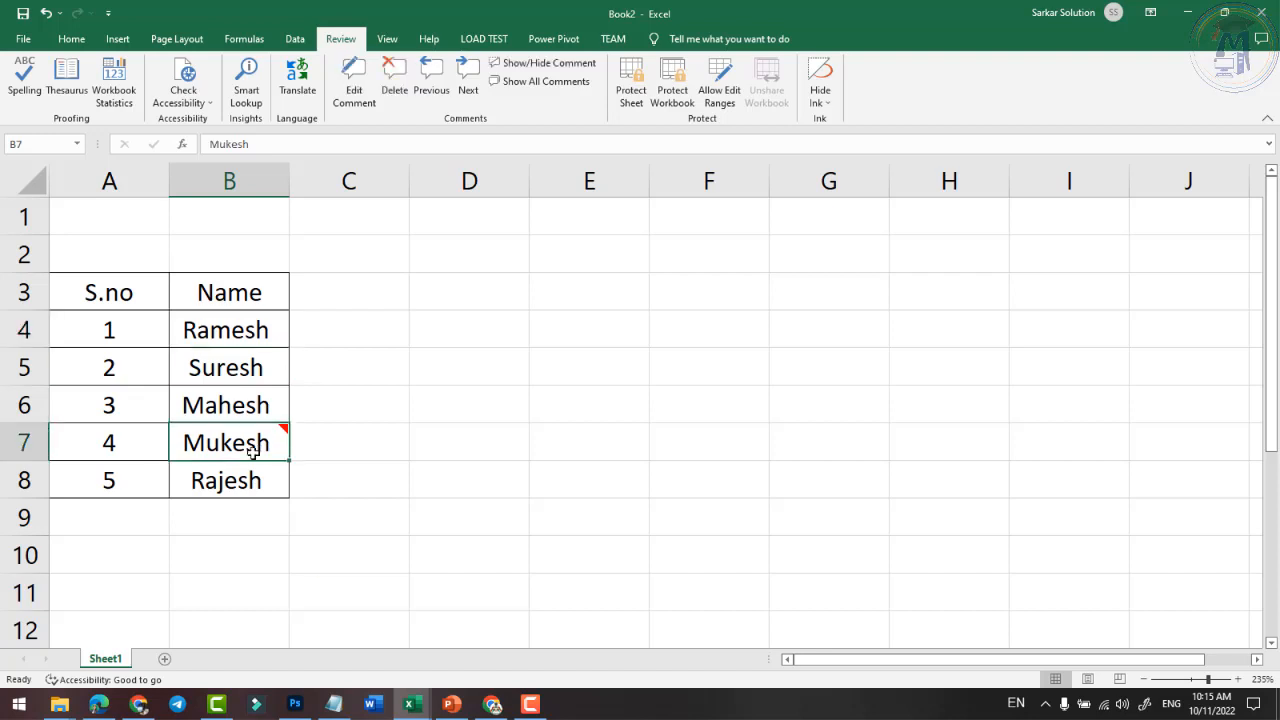
{"action": "left_click", "coordinate": [395, 86]}
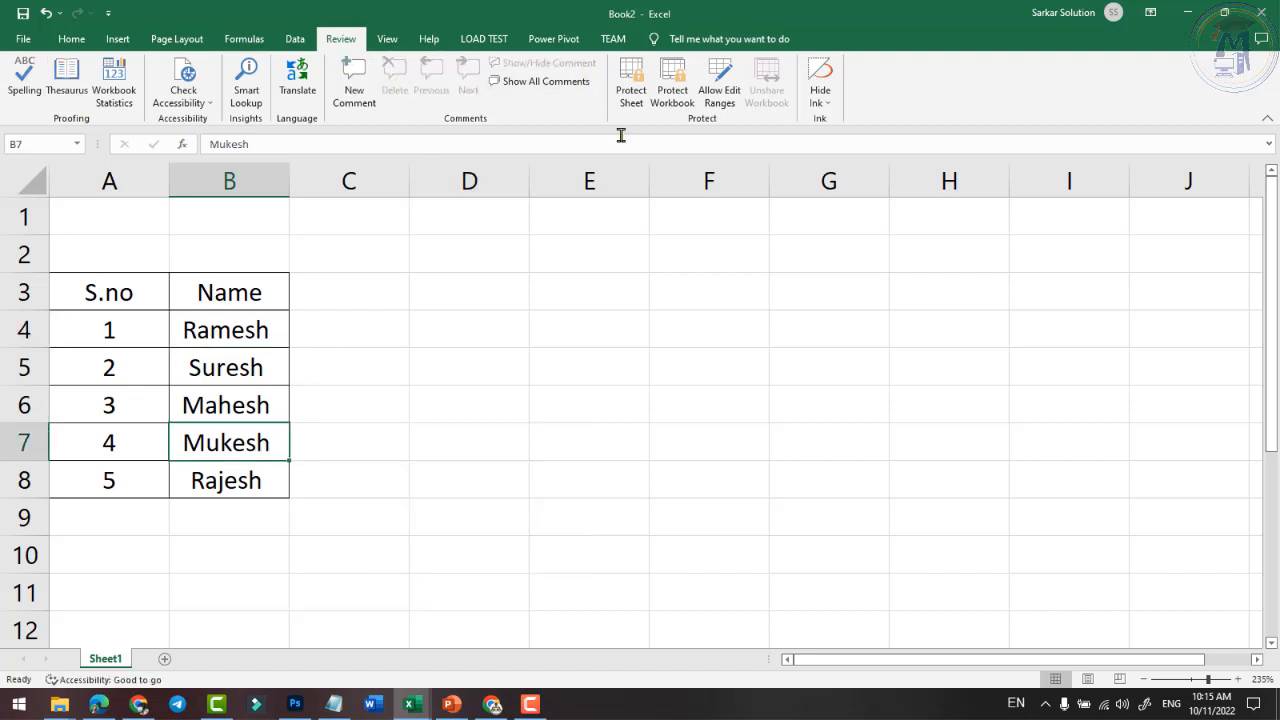
{"action": "left_click", "coordinate": [592, 403]}
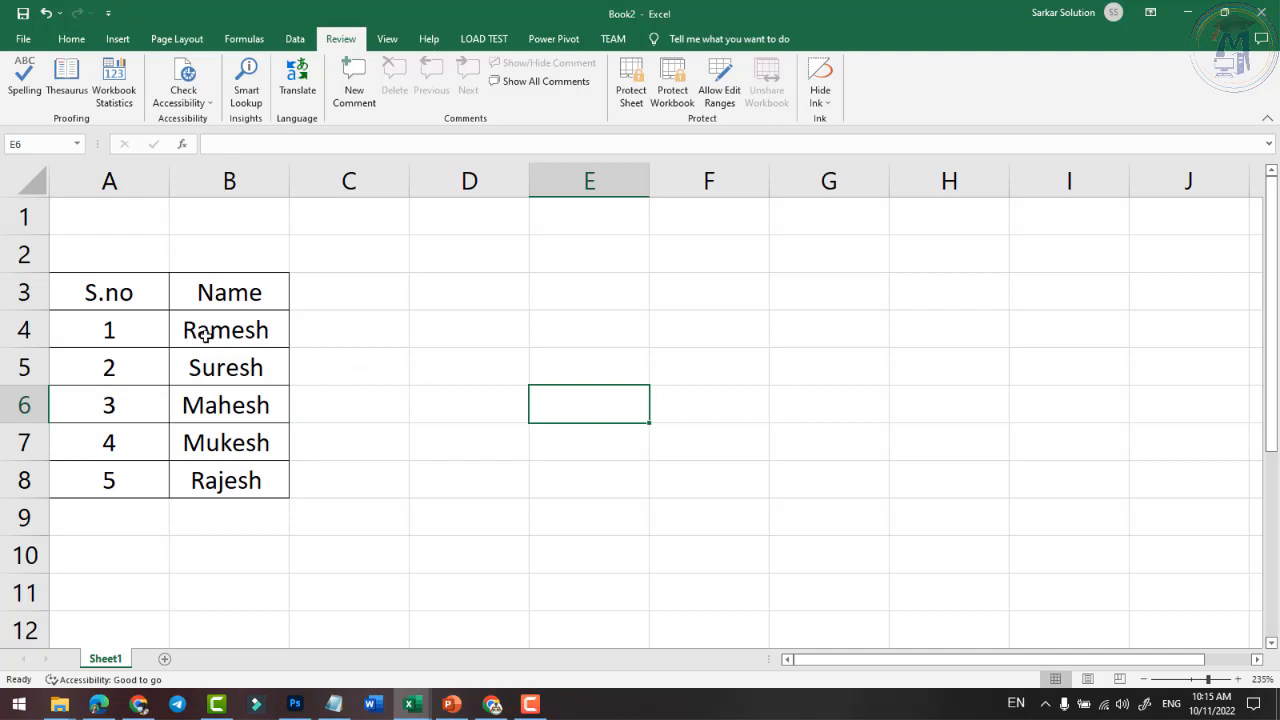
{"action": "left_click_drag", "start_coordinate": [140, 295], "coordinate": [206, 480]}
{"action": "left_click", "coordinate": [589, 480]}
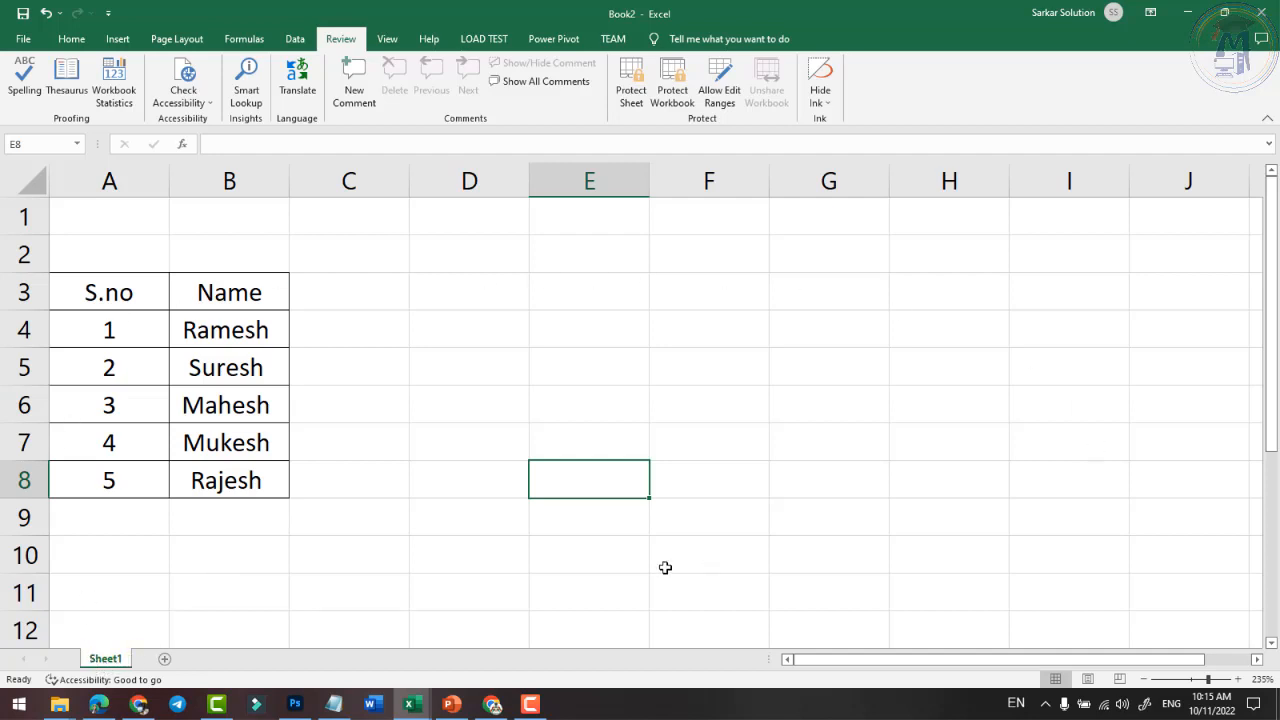
- Protect Sheet1 with a password, confirming it when asked again
{"action": "left_click", "coordinate": [630, 78]}
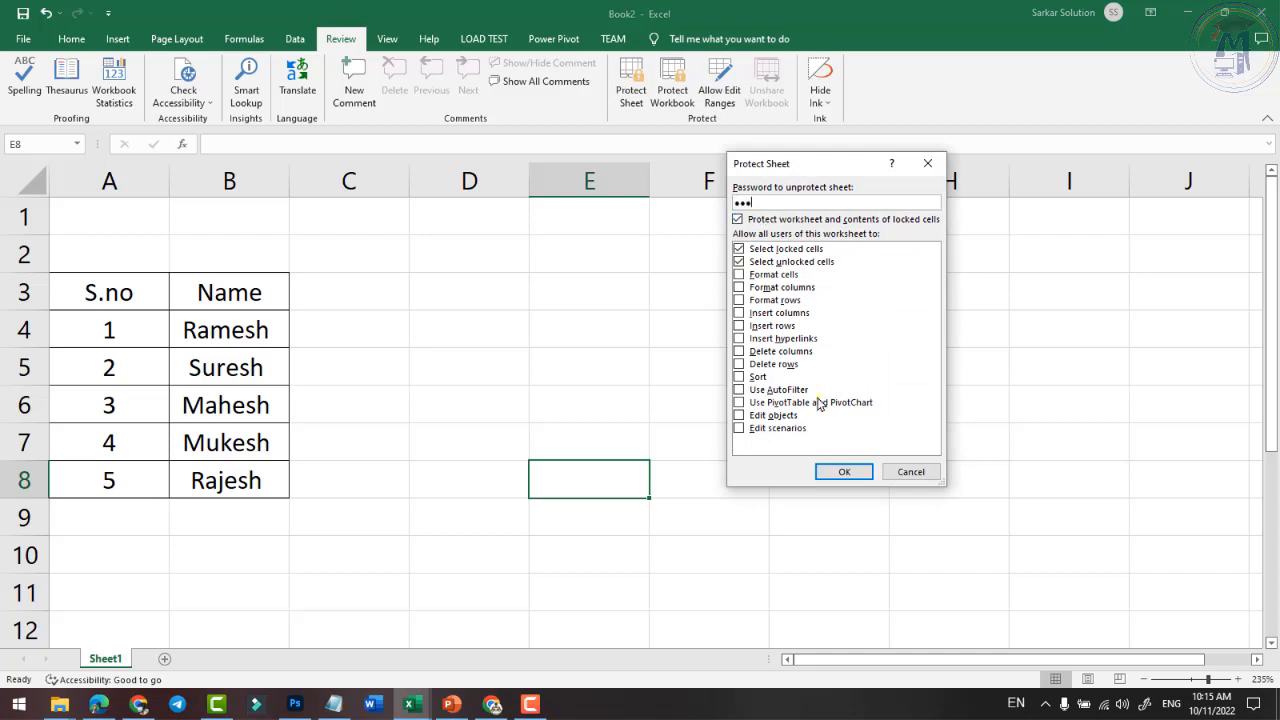
{"action": "left_click", "coordinate": [844, 471]}
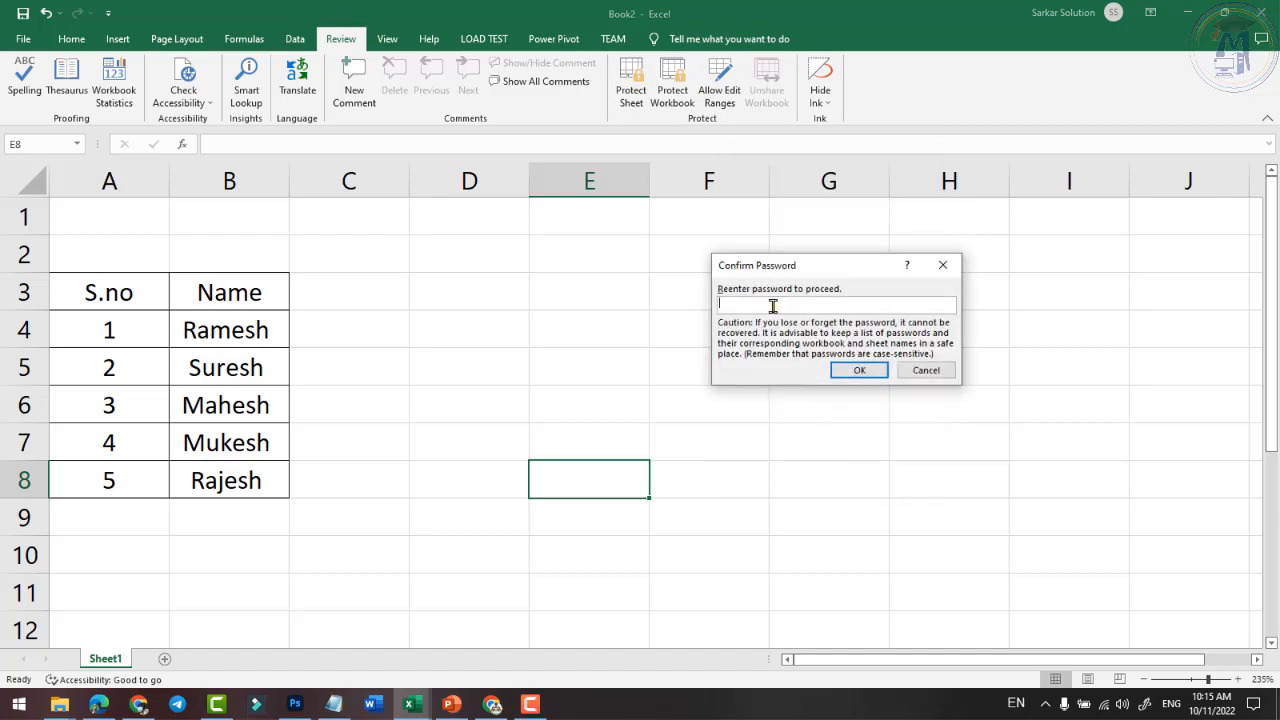
{"action": "left_click", "coordinate": [860, 370]}
- Try editing D5, G6 and clearing B4, dismissing each protected-sheet warning
{"action": "left_click", "coordinate": [462, 401]}
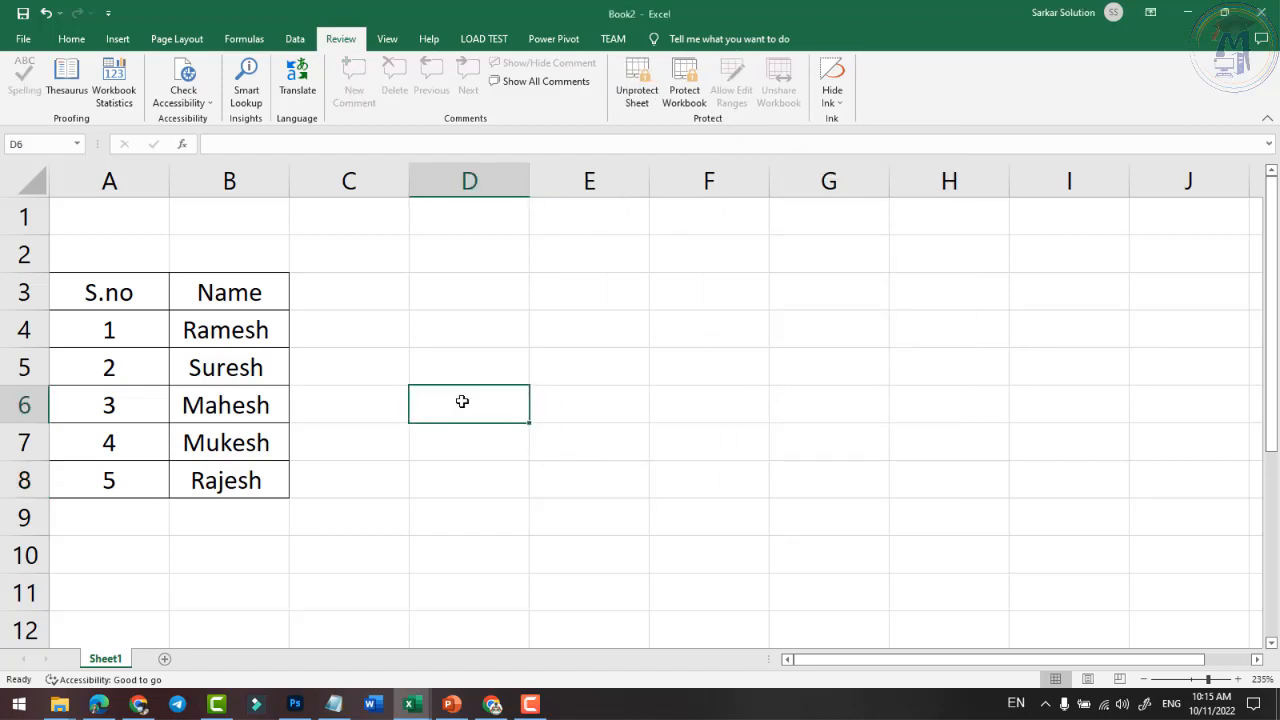
{"action": "double_click", "coordinate": [411, 351]}
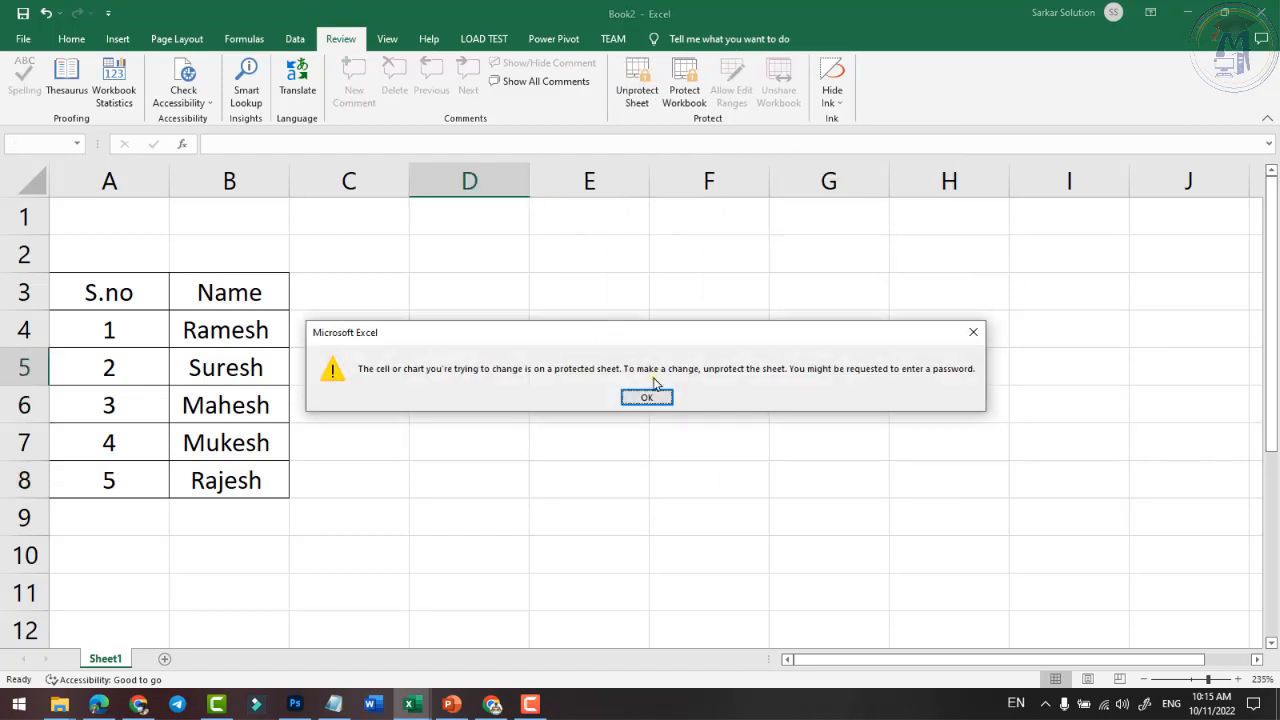
{"action": "left_click", "coordinate": [646, 397]}
{"action": "double_click", "coordinate": [815, 396]}
{"action": "left_click", "coordinate": [647, 398]}
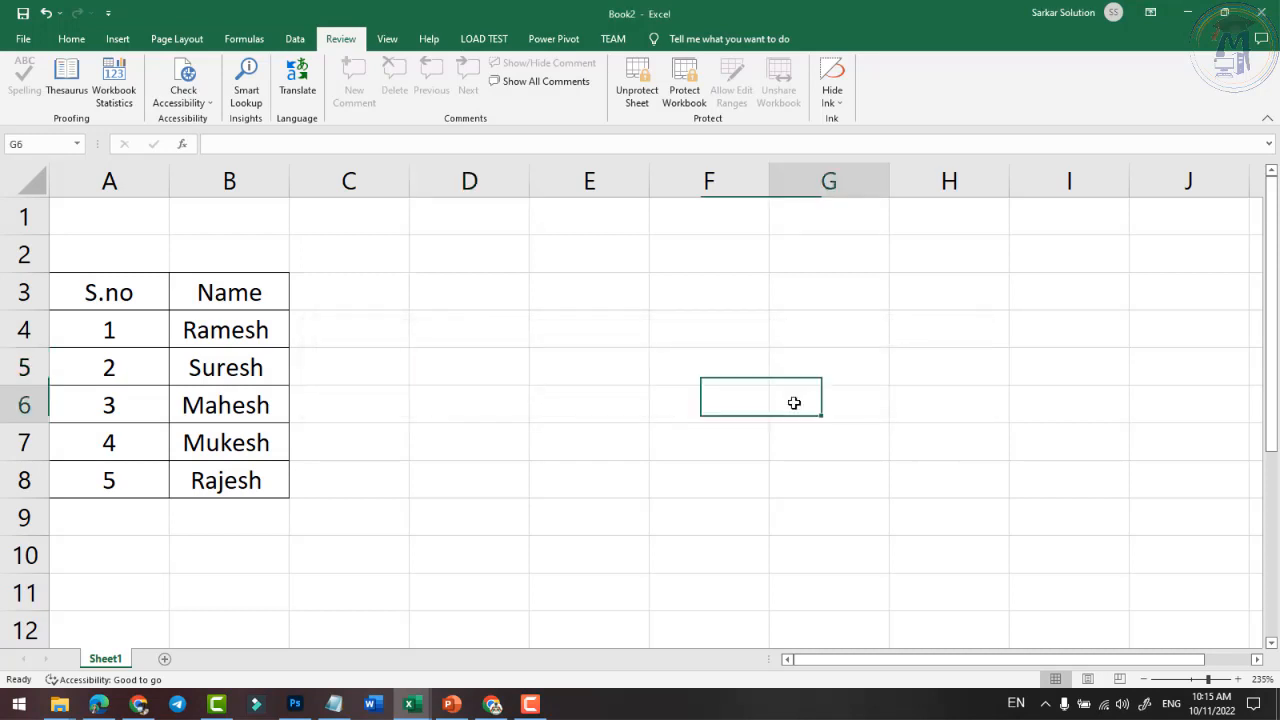
{"action": "double_click", "coordinate": [794, 403]}
{"action": "left_click", "coordinate": [646, 397]}
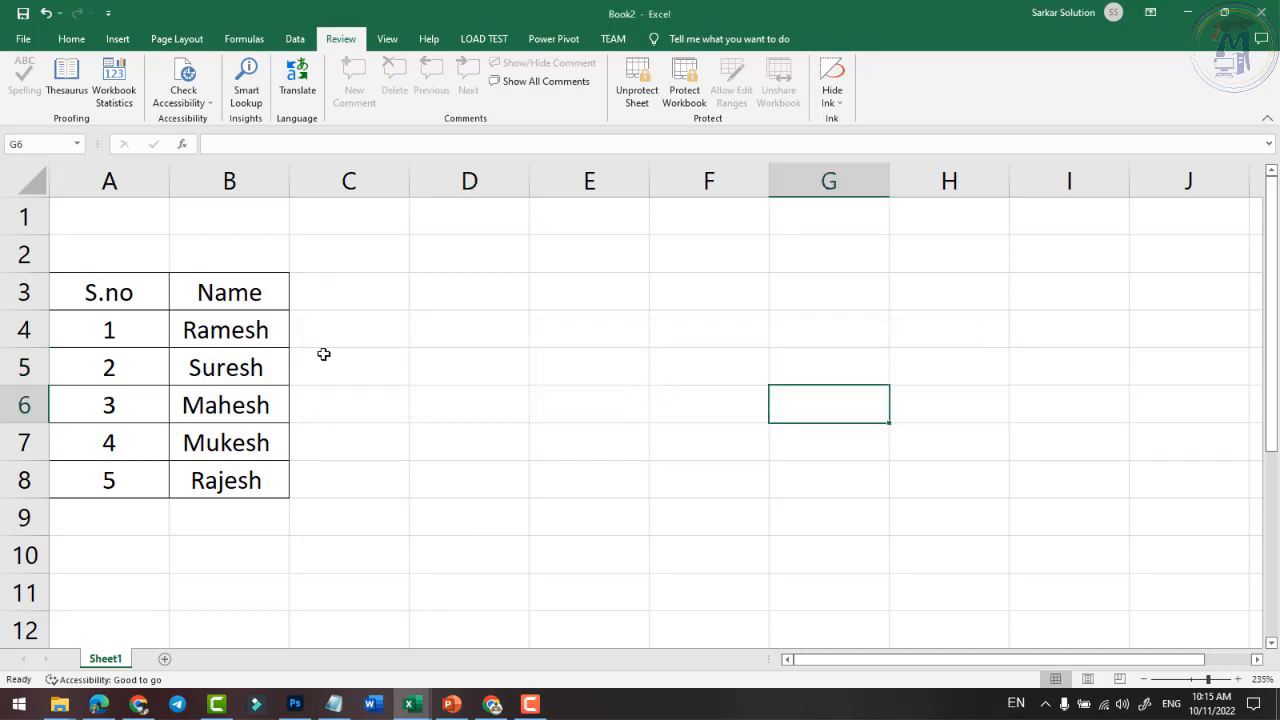
{"action": "left_click", "coordinate": [179, 340]}
{"action": "key", "text": "Delete"}
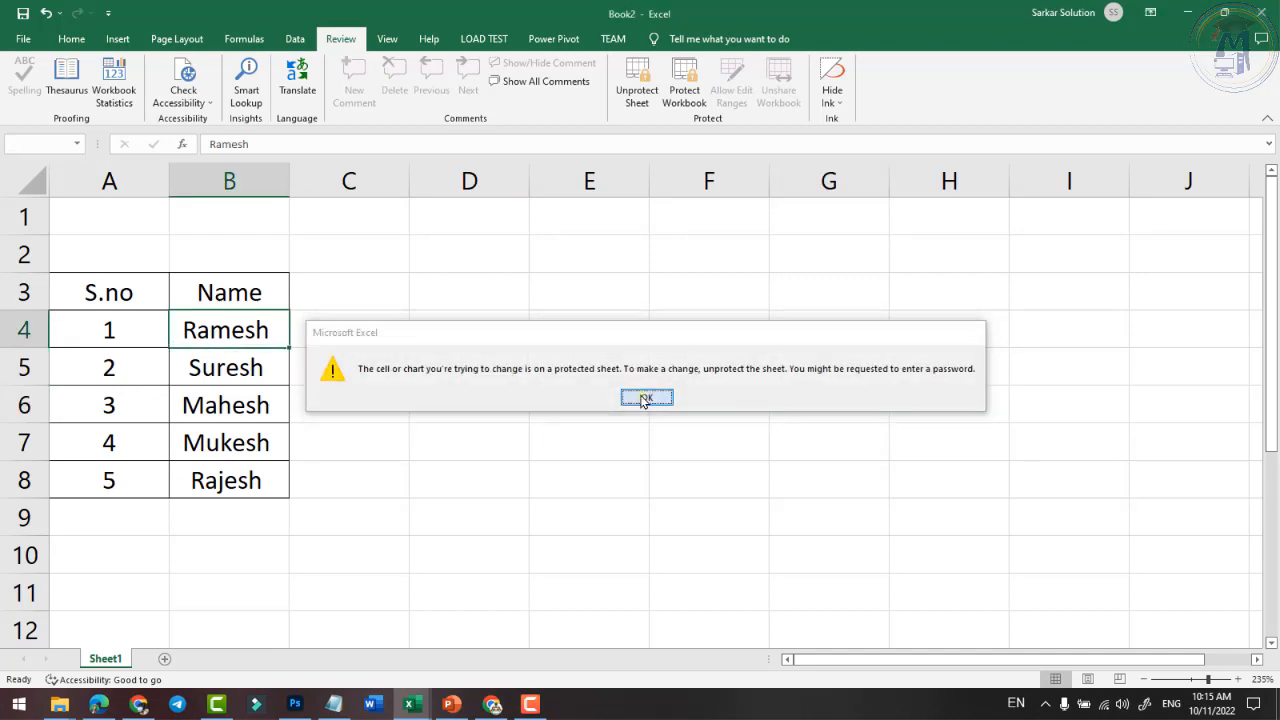
{"action": "left_click", "coordinate": [646, 397]}
- Select several cells in columns C and D on the protected sheet
{"action": "left_click", "coordinate": [500, 335]}
{"action": "left_click", "coordinate": [462, 292]}
{"action": "left_click", "coordinate": [455, 368]}
{"action": "left_click", "coordinate": [429, 440]}
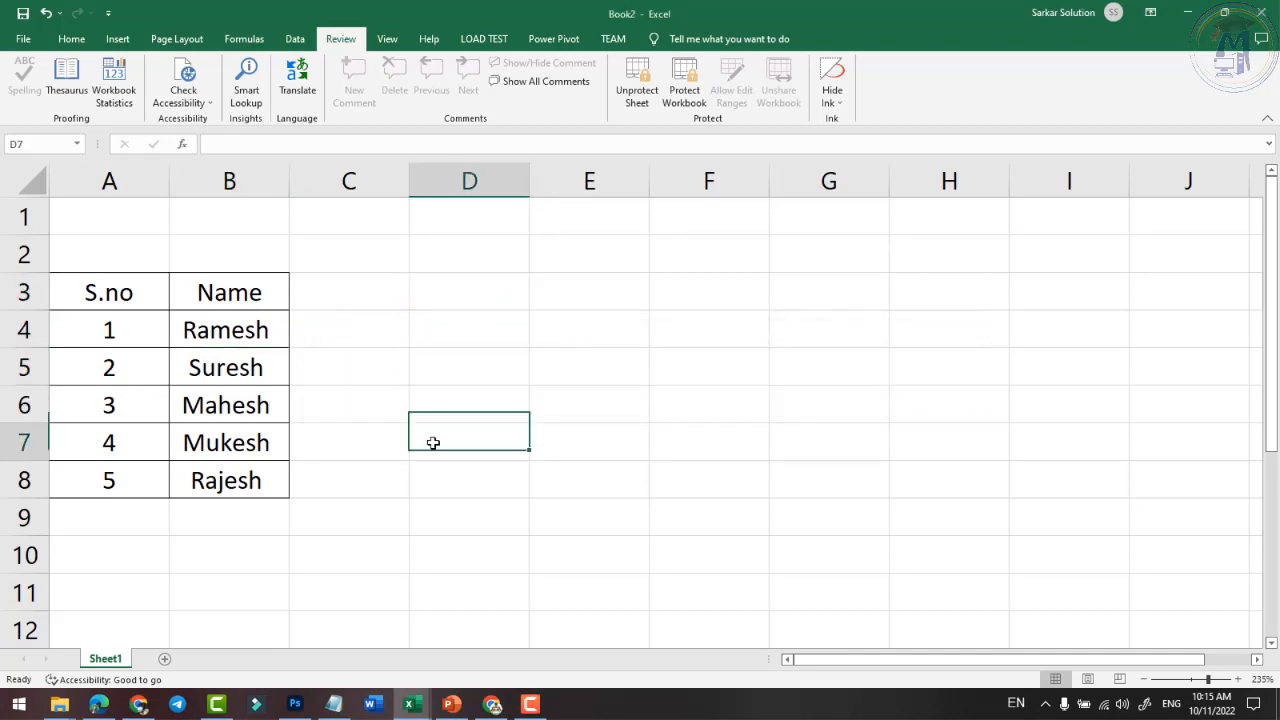
{"action": "left_click", "coordinate": [349, 471]}
{"action": "left_click", "coordinate": [452, 484]}
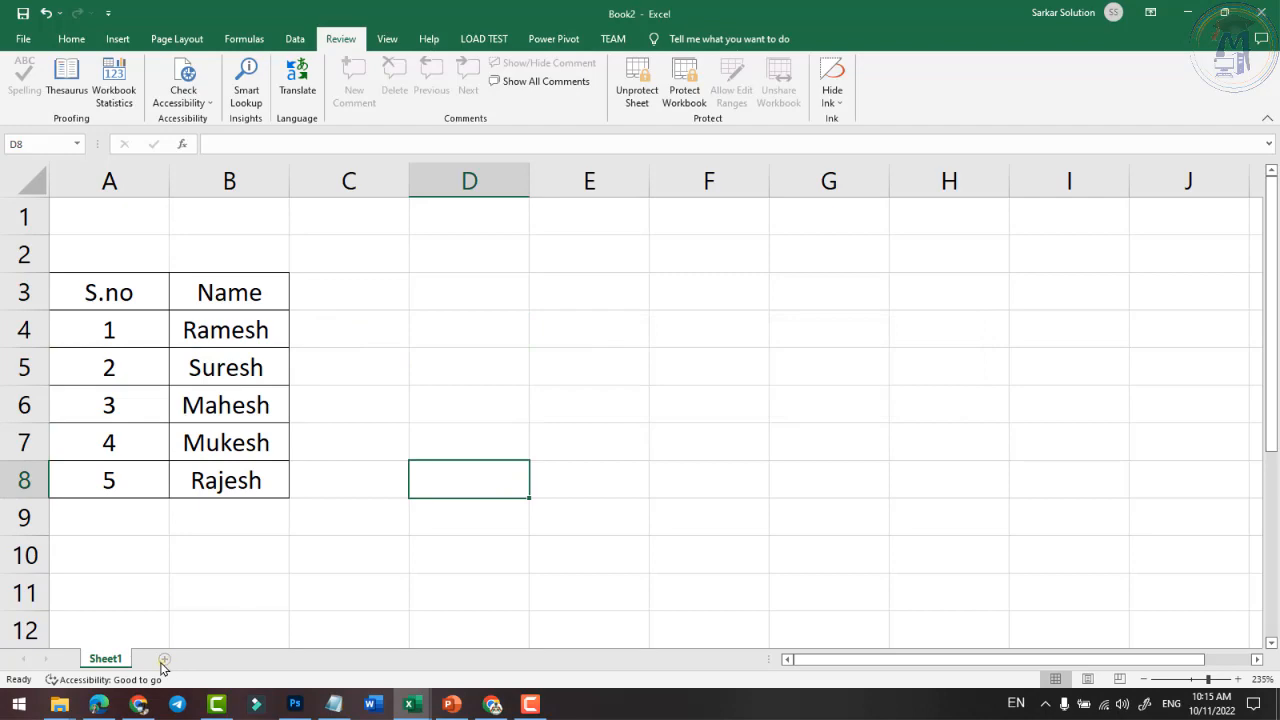
- Add Sheet2, enter test text 'dfhfdh' in F17, then clear it
{"action": "left_click", "coordinate": [165, 658]}
{"action": "left_click", "coordinate": [312, 447]}
{"action": "type", "text": "dfhfdh"}
{"action": "left_click", "coordinate": [460, 456]}
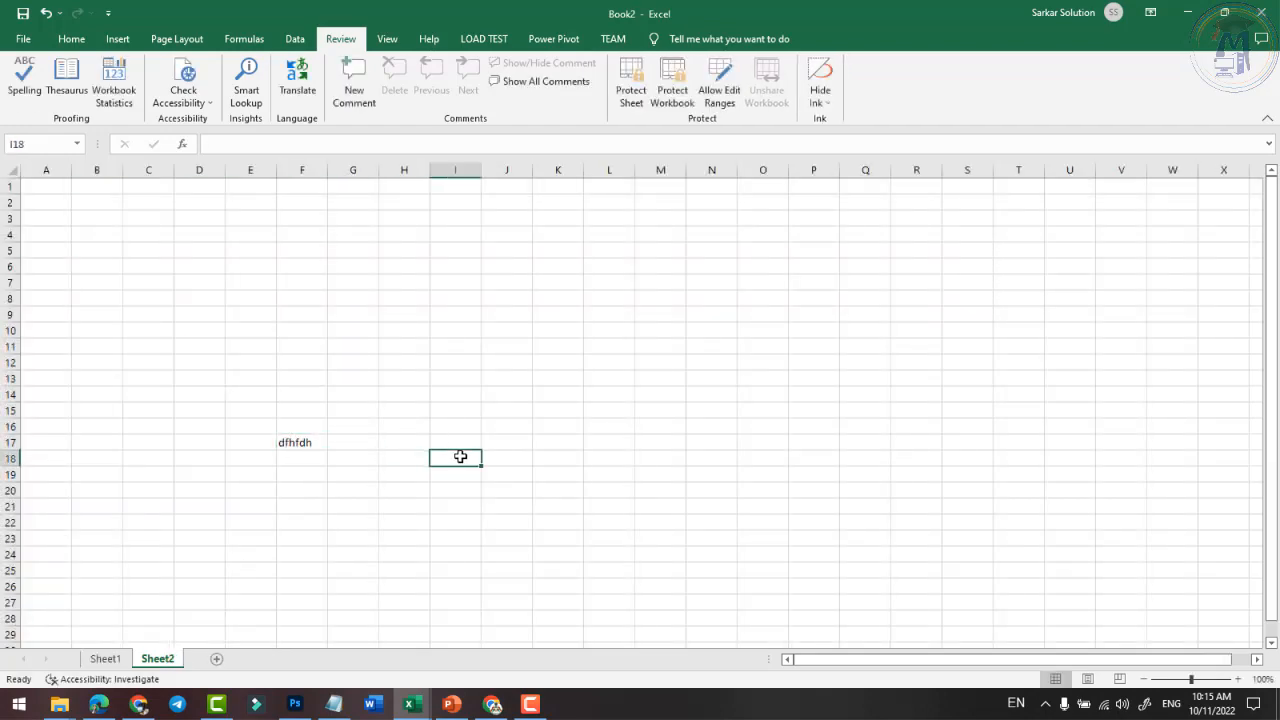
{"action": "scroll", "coordinate": [281, 475], "scroll_direction": "up", "scroll_amount": 5, "text": "ctrl"}
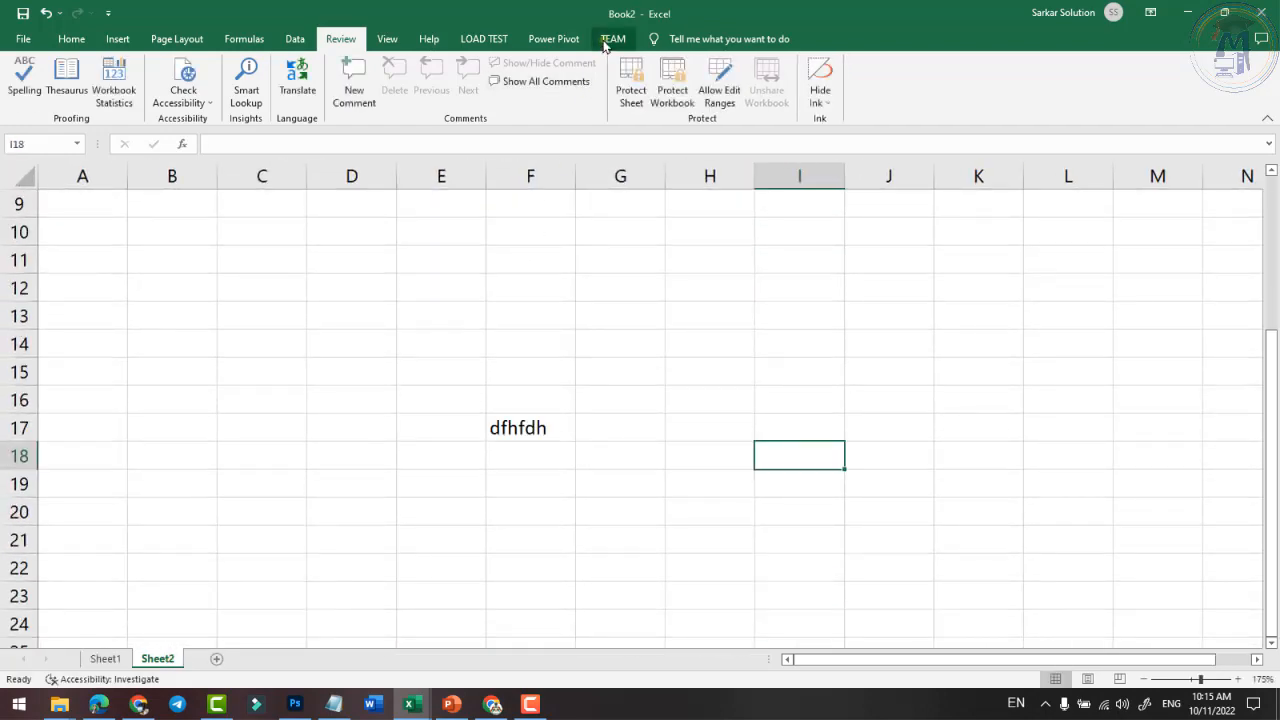
{"action": "left_click", "coordinate": [105, 658]}
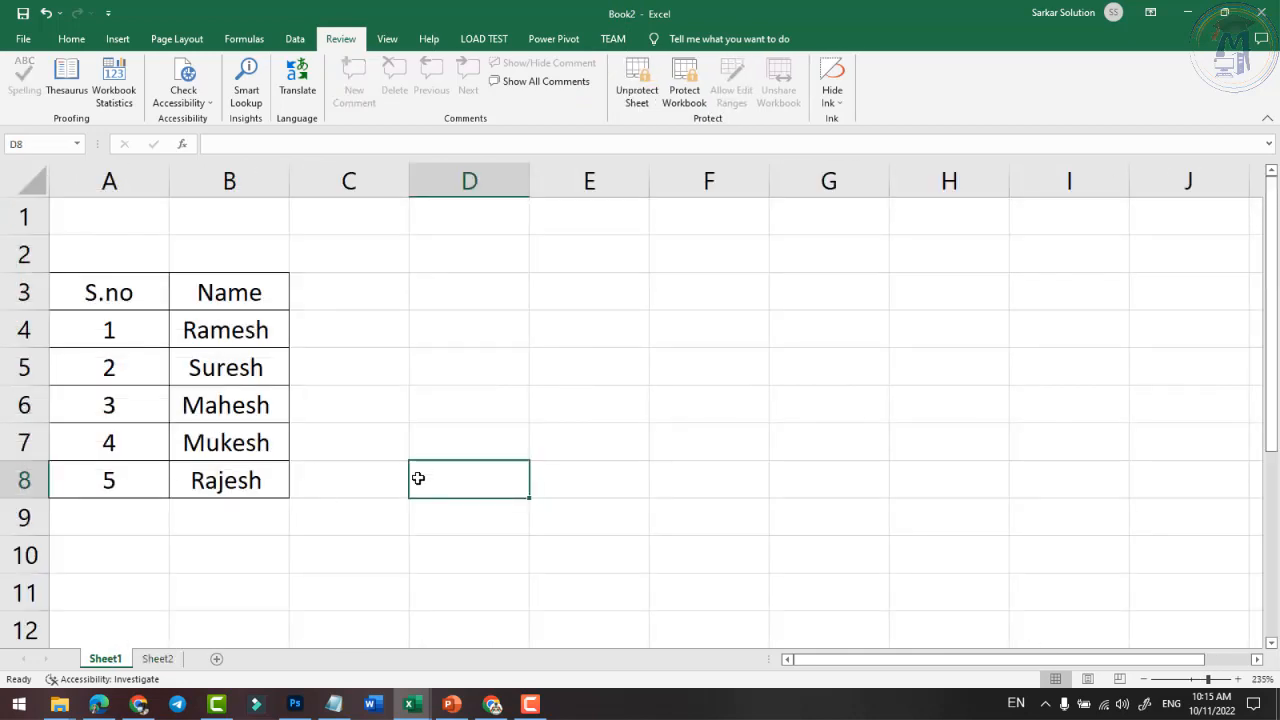
{"action": "left_click", "coordinate": [160, 659]}
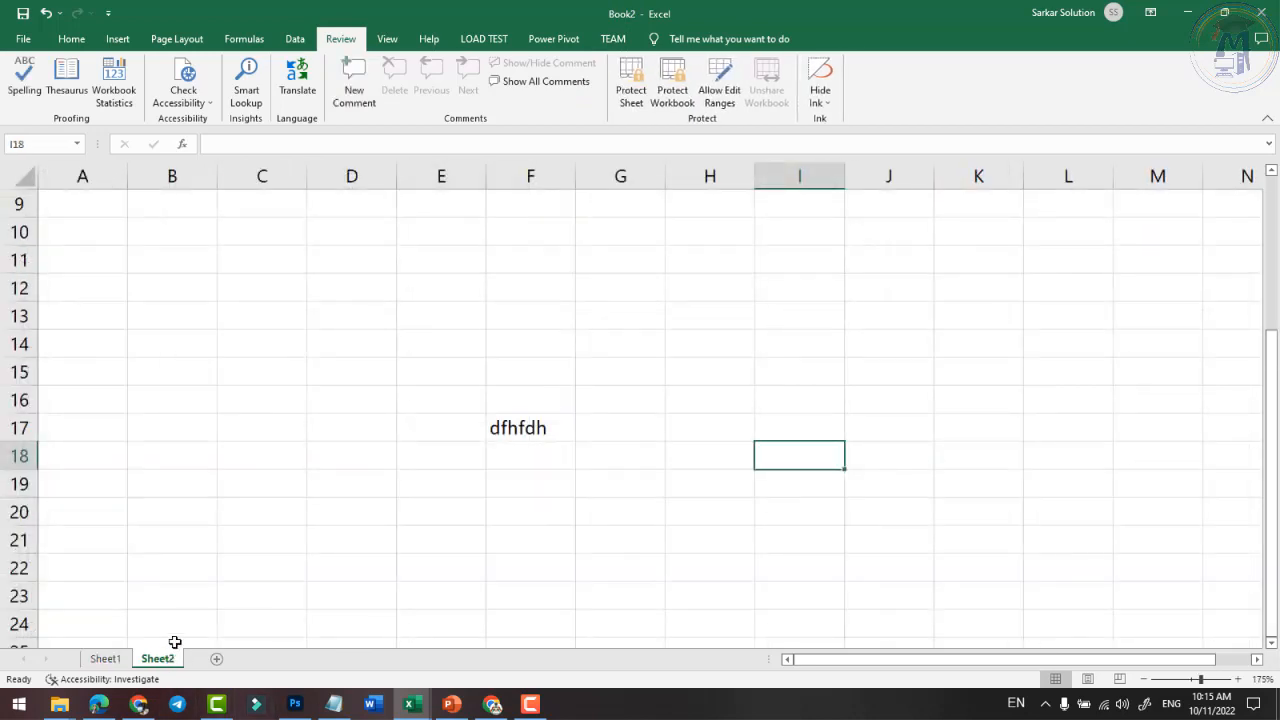
{"action": "left_click", "coordinate": [530, 428]}
{"action": "key", "text": "Delete"}
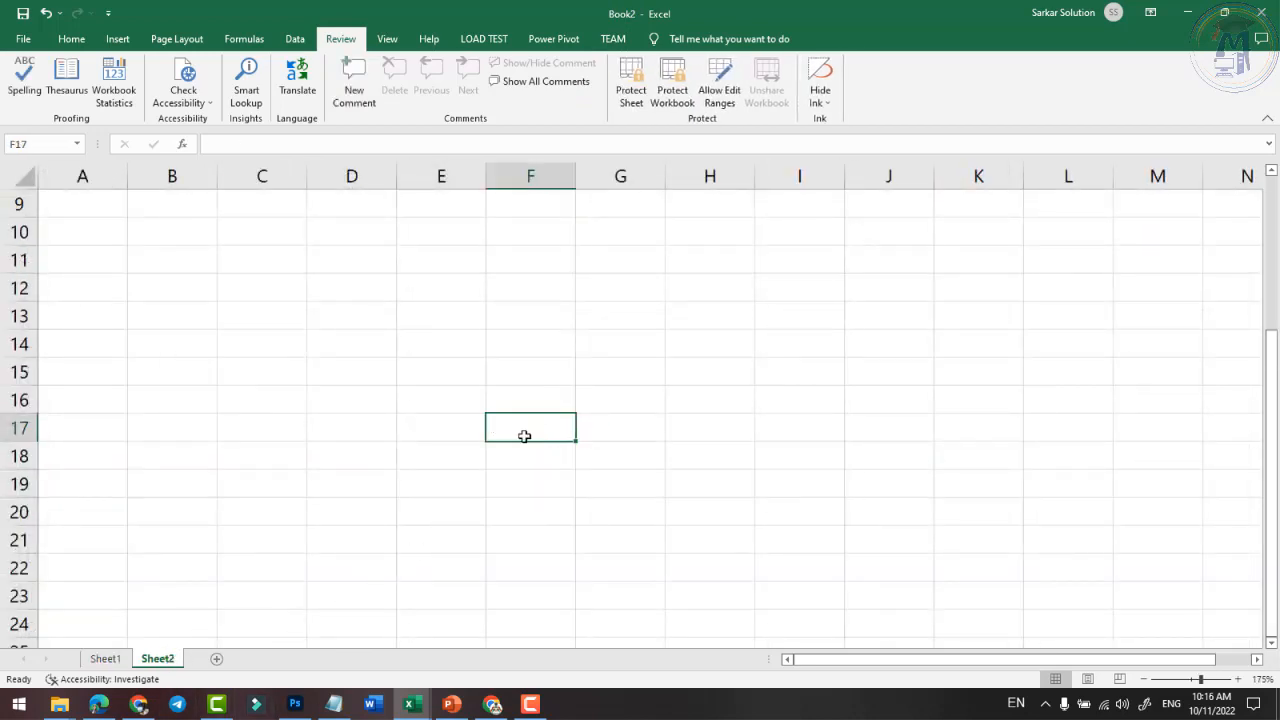
{"action": "left_click", "coordinate": [105, 658]}
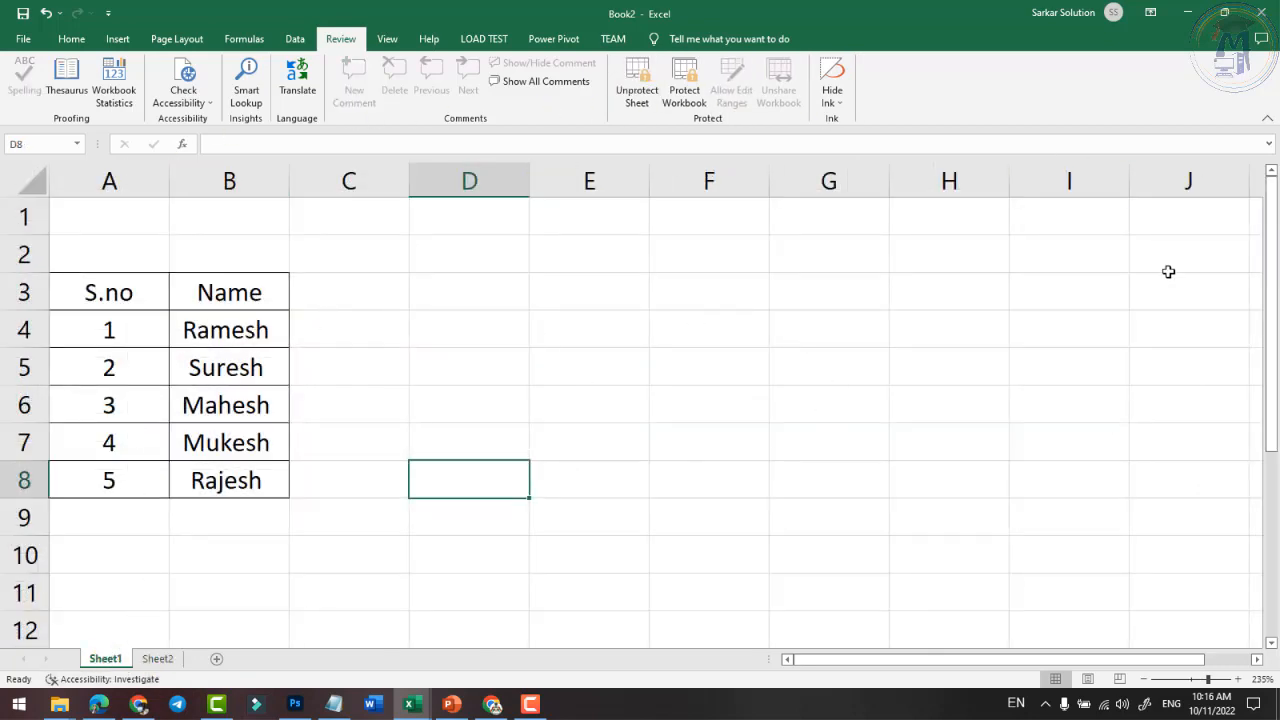
- Add Sheet3 and Sheet4, then cycle through the tabs back to Sheet1
{"action": "left_click", "coordinate": [218, 658]}
{"action": "left_click", "coordinate": [270, 659]}
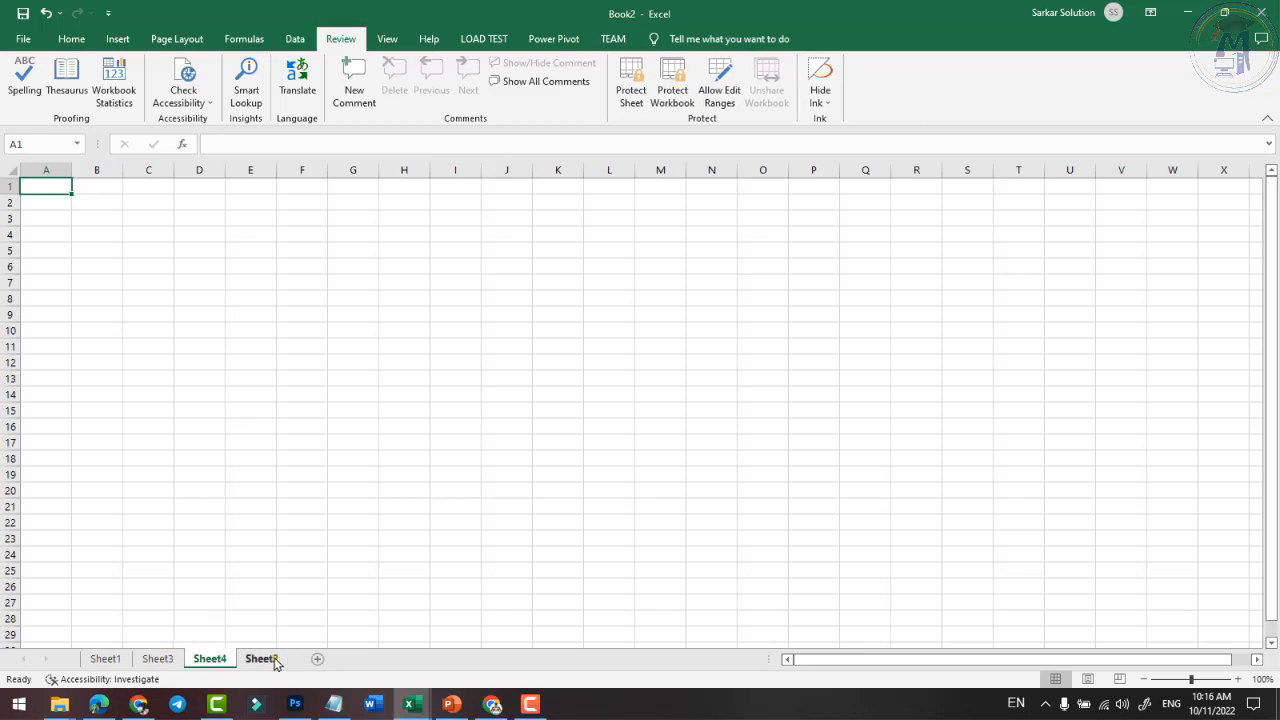
{"action": "left_click", "coordinate": [244, 661]}
{"action": "left_click", "coordinate": [207, 659]}
{"action": "left_click", "coordinate": [176, 660]}
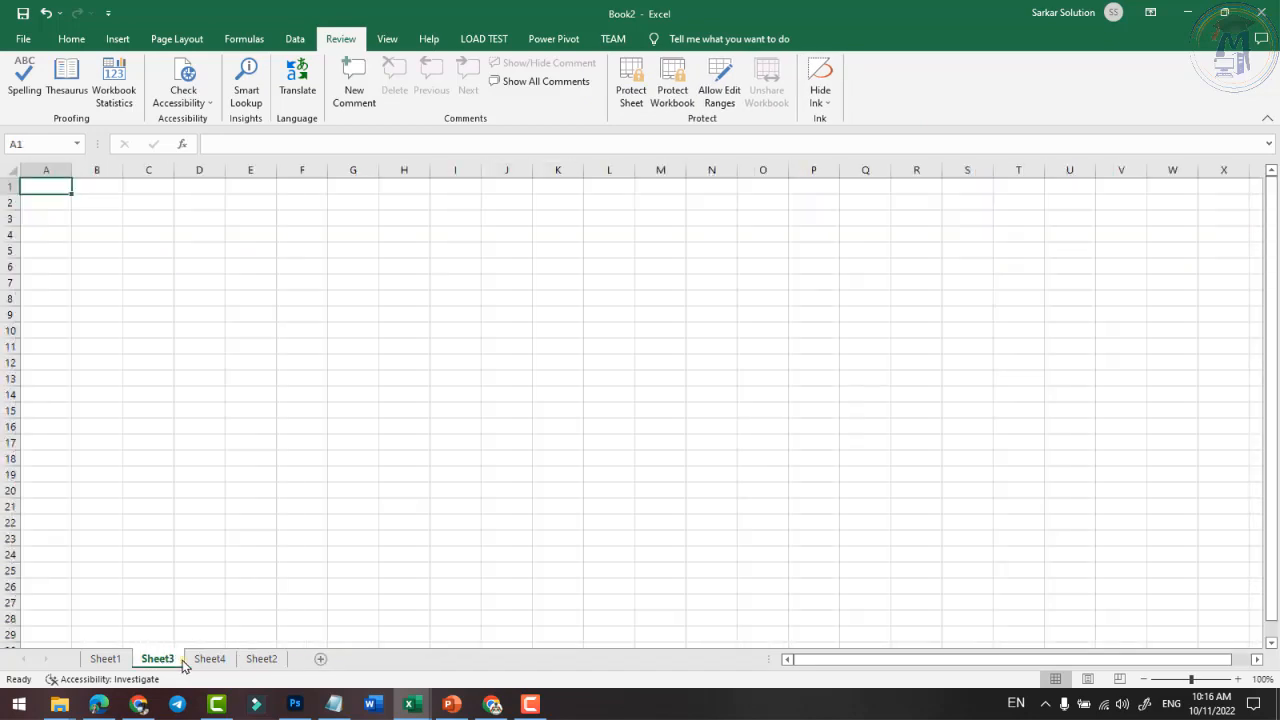
{"action": "left_click", "coordinate": [105, 658]}
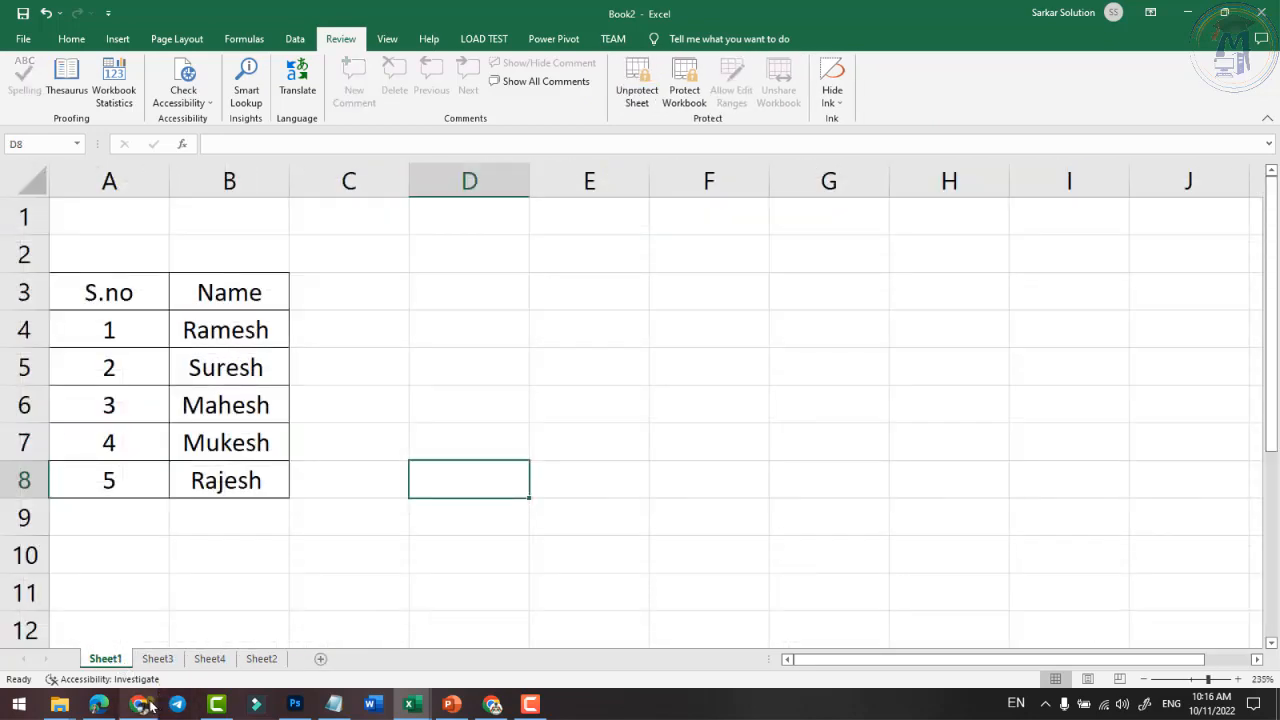
{"action": "left_click", "coordinate": [333, 601]}
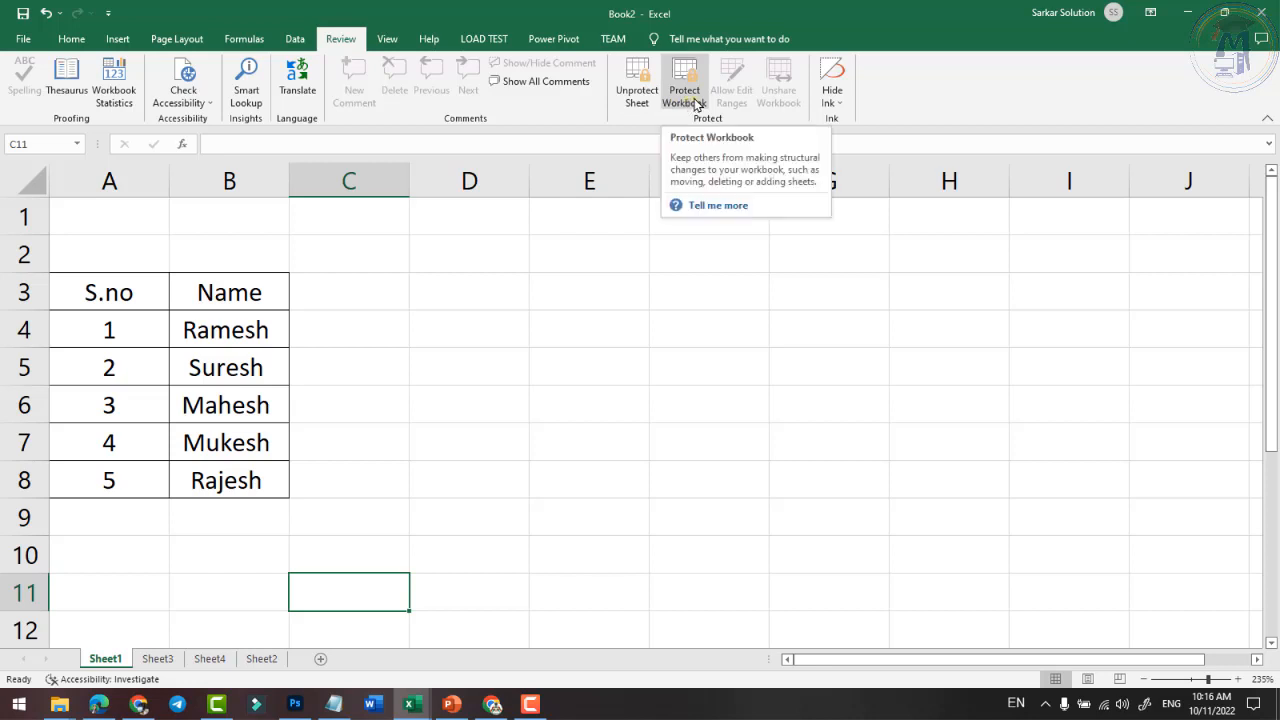
- Unprotect Sheet1 with its password, then type and delete test text in C7 and F7
{"action": "left_click", "coordinate": [638, 94]}
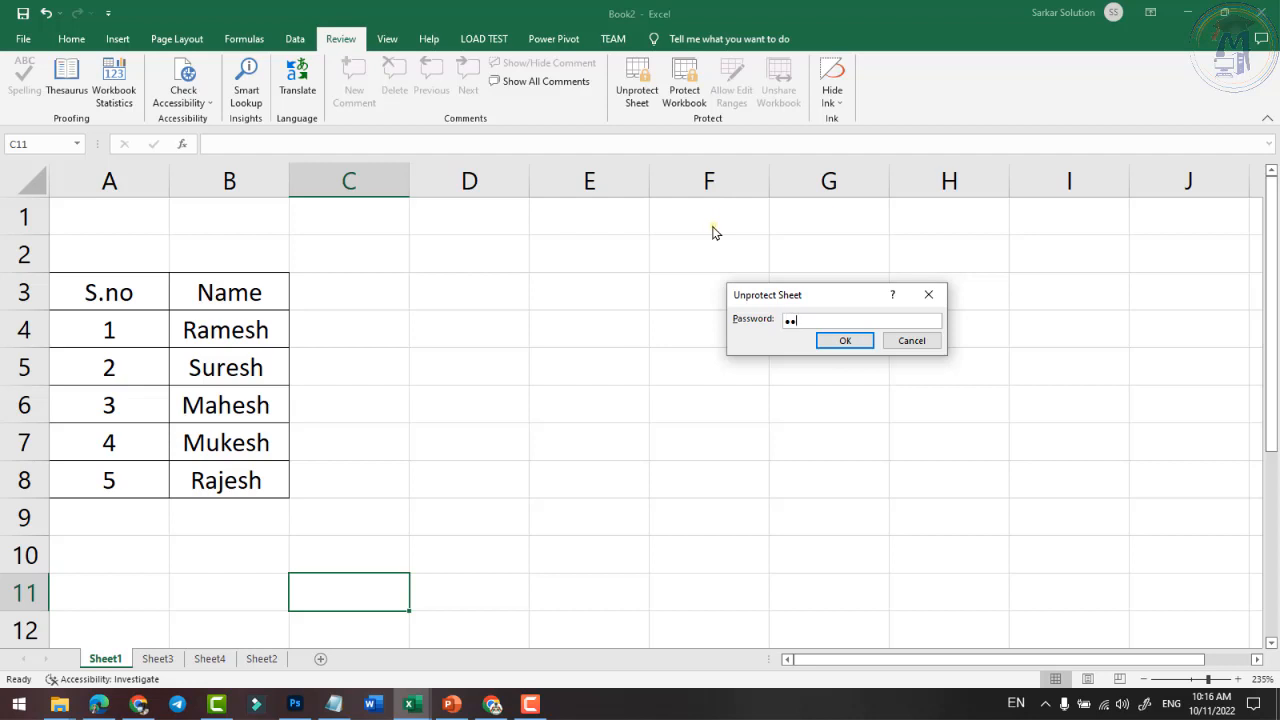
{"action": "left_click", "coordinate": [835, 343]}
{"action": "left_click", "coordinate": [386, 449]}
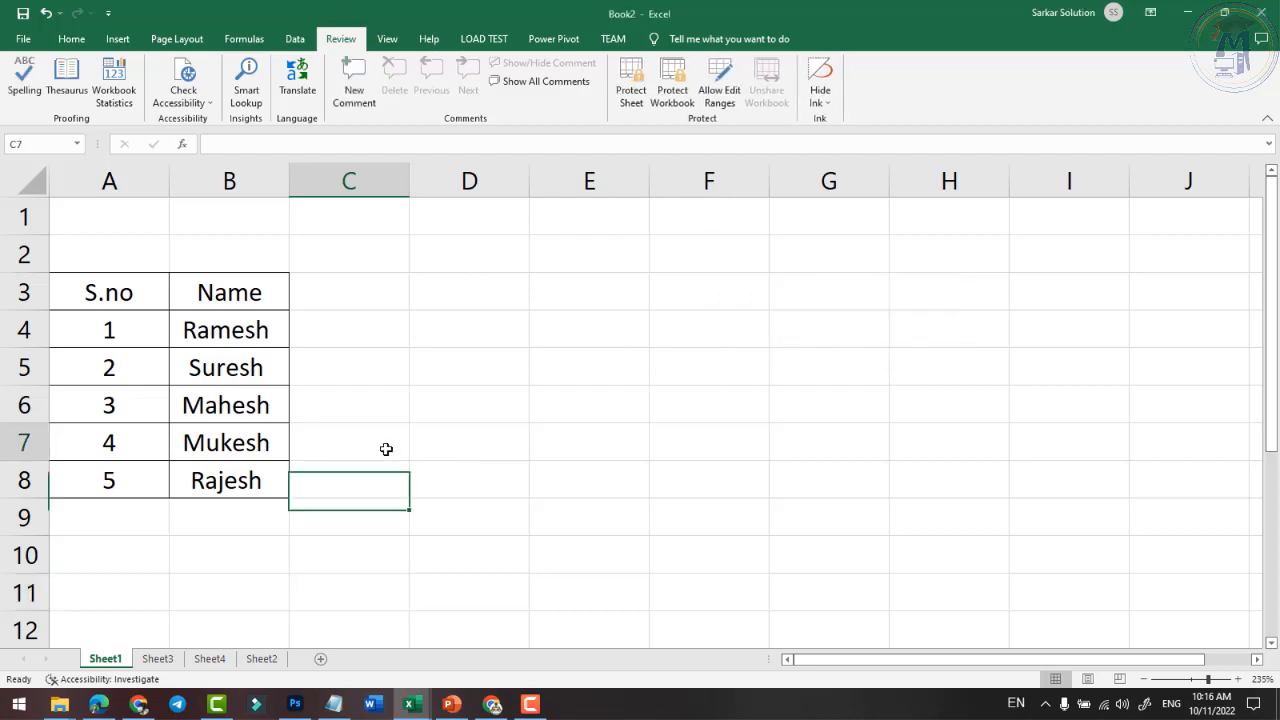
{"action": "type", "text": "dhfd"}
{"action": "left_click", "coordinate": [654, 454]}
{"action": "type", "text": "fdh"}
{"action": "left_click", "coordinate": [347, 443]}
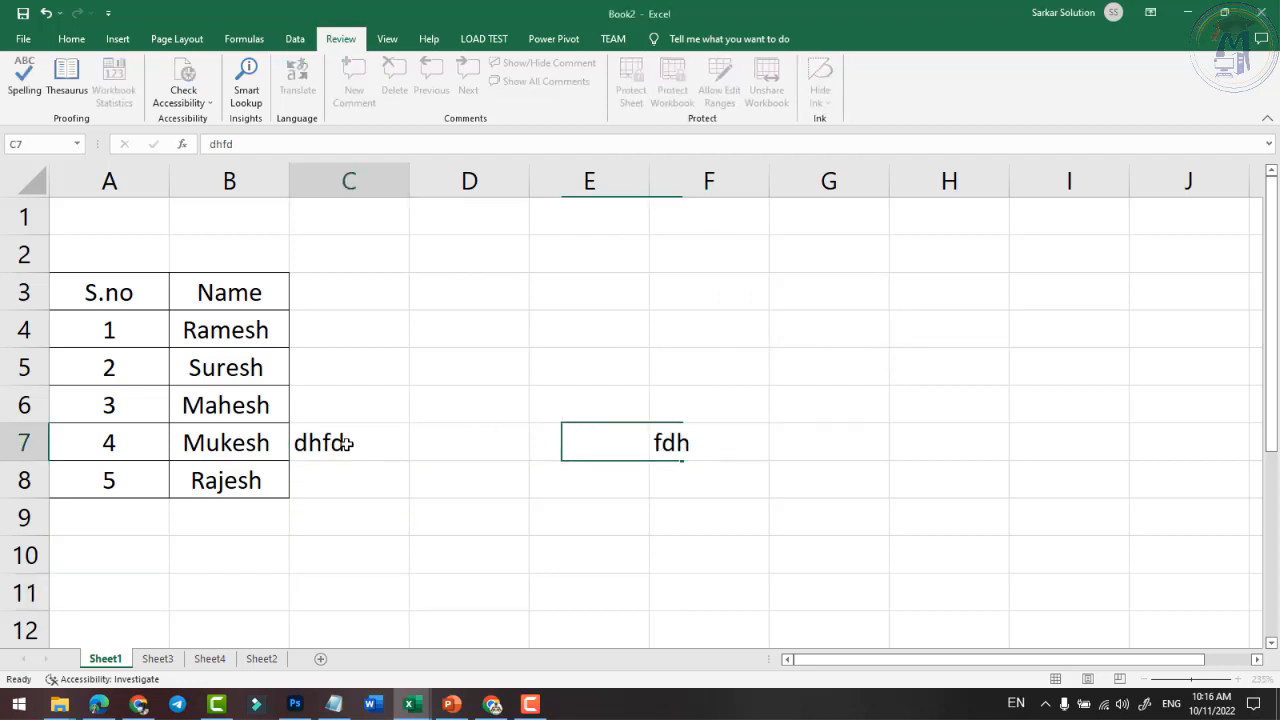
{"action": "key", "text": "Delete"}
{"action": "left_click", "coordinate": [662, 438]}
{"action": "key", "text": "Delete"}
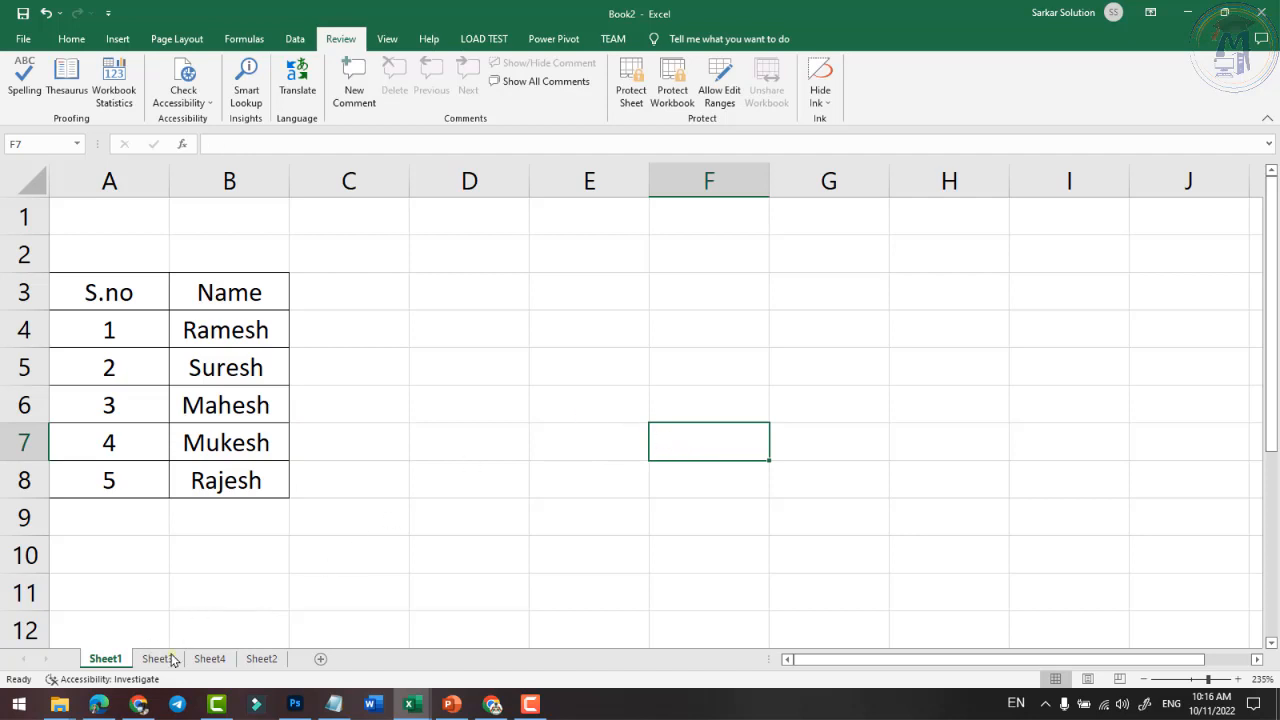
- Protect the workbook structure with a password, entered and confirmed
{"action": "left_click", "coordinate": [686, 98]}
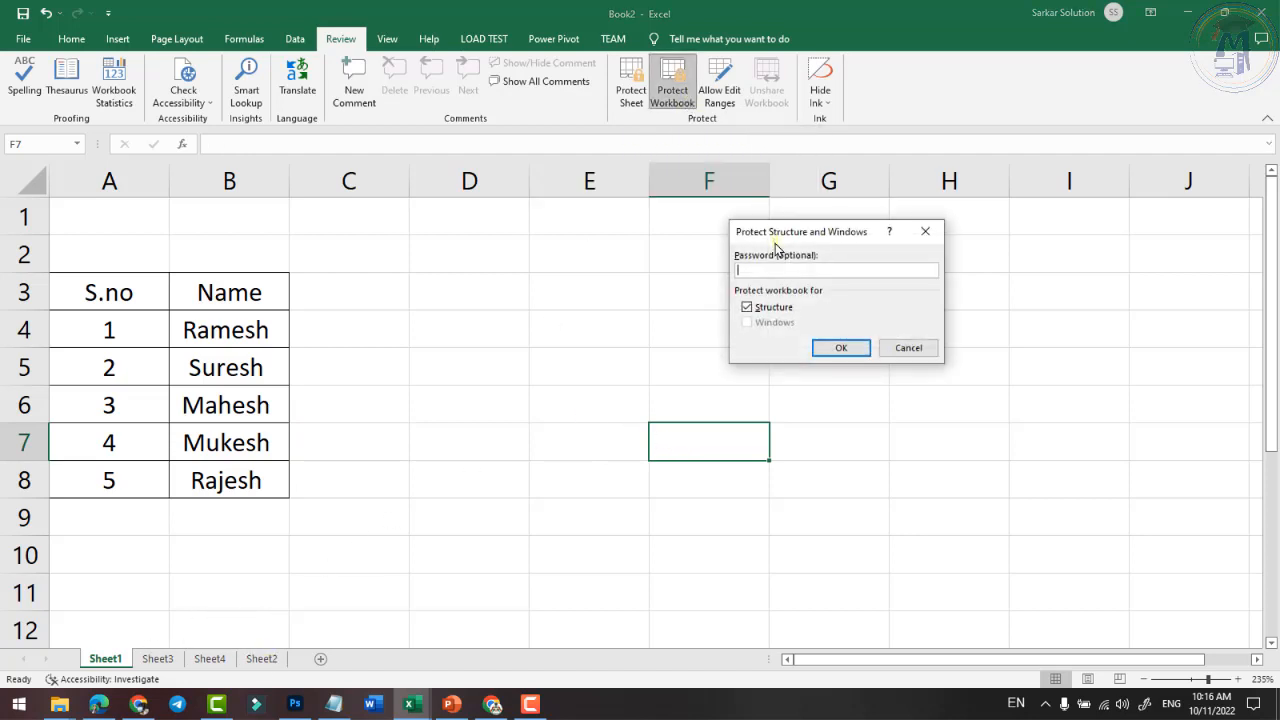
{"action": "type", "text": "•••"}
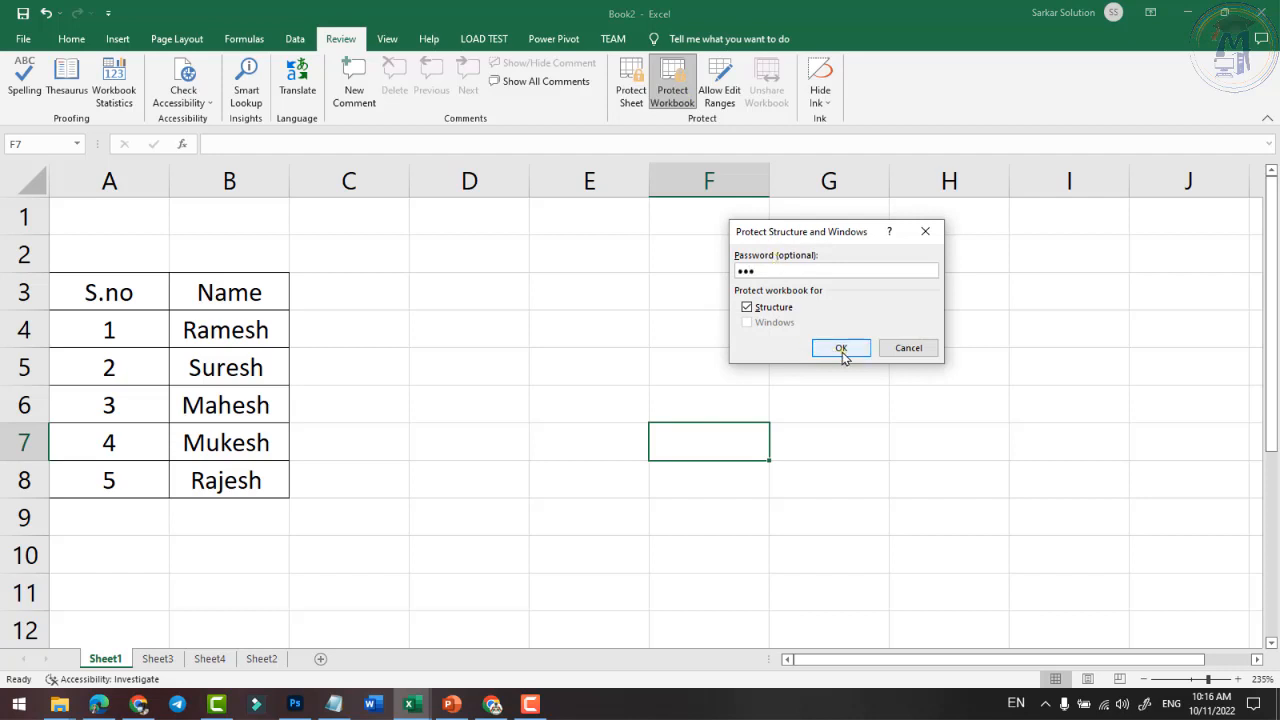
{"action": "left_click", "coordinate": [843, 350]}
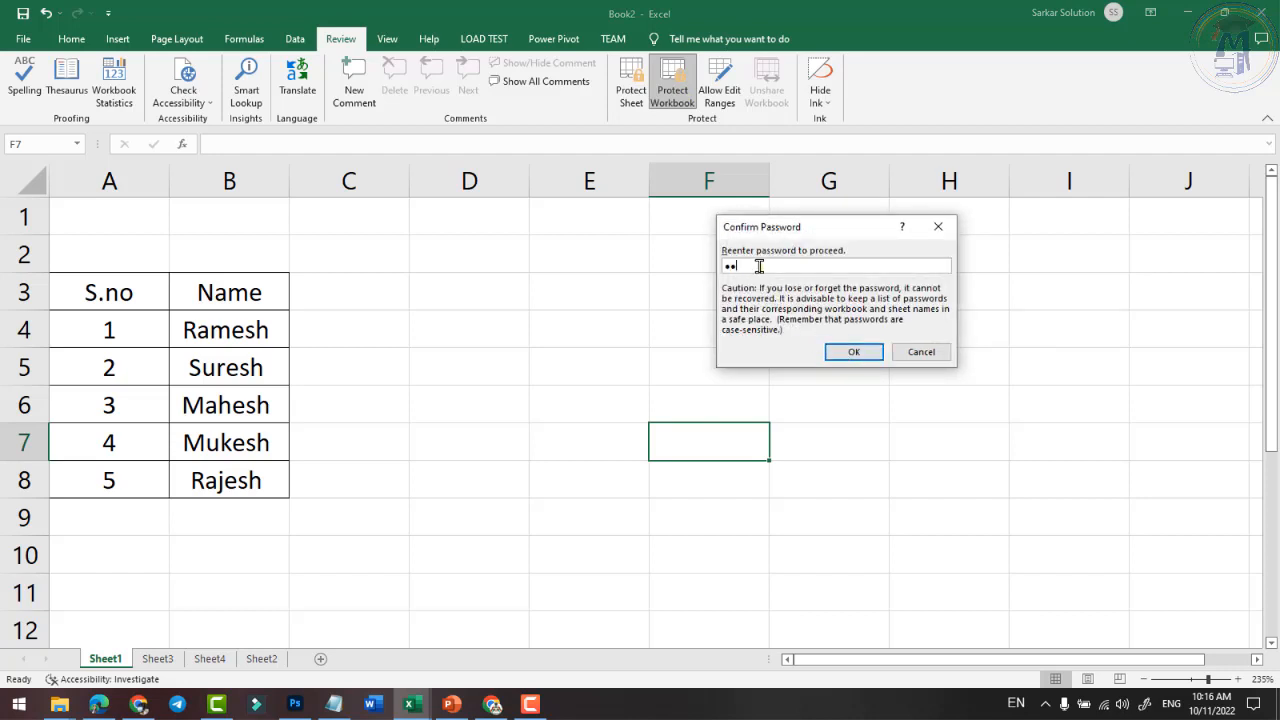
{"action": "type", "text": "•••"}
{"action": "left_click", "coordinate": [857, 350]}
- Type test text 'fdhfd' in D6, delete it, and switch to Sheet3
{"action": "left_click", "coordinate": [527, 395]}
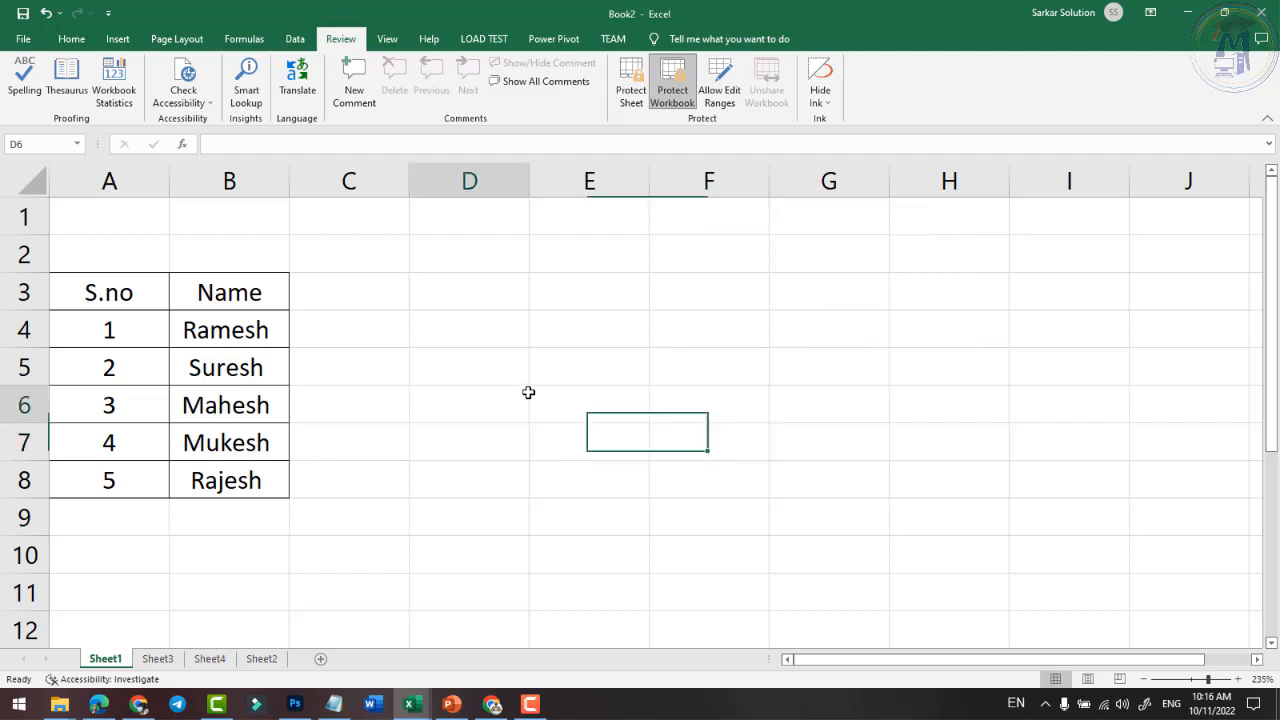
{"action": "type", "text": "fdhfd"}
{"action": "left_click", "coordinate": [578, 428]}
{"action": "left_click", "coordinate": [477, 409]}
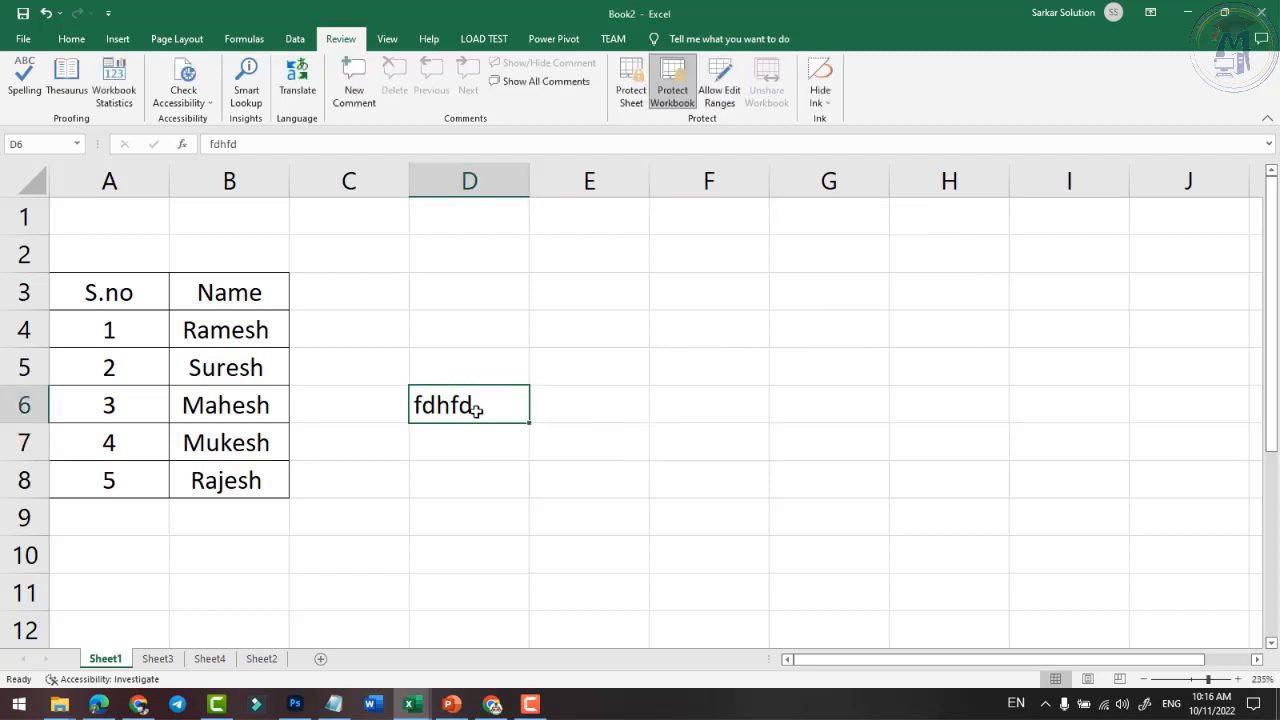
{"action": "key", "text": "Delete"}
{"action": "left_click", "coordinate": [157, 658]}
{"action": "left_click", "coordinate": [480, 423]}
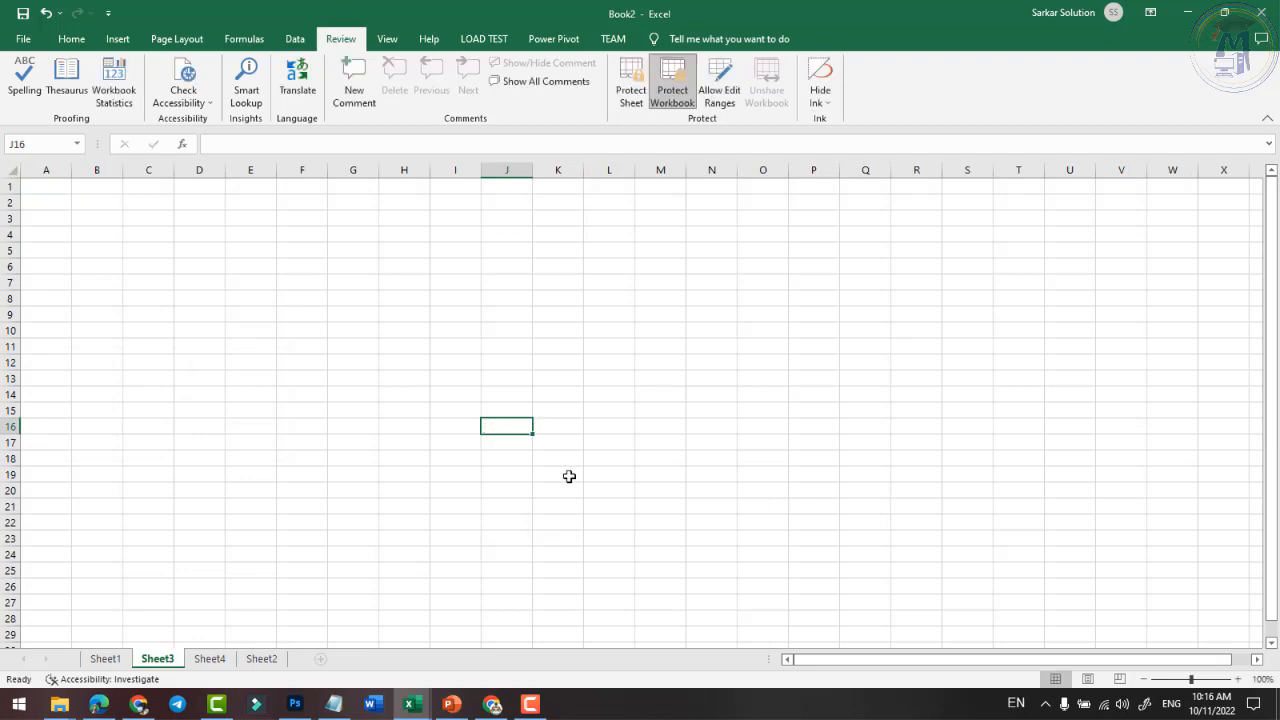
{"action": "left_click", "coordinate": [636, 96]}
{"action": "left_click", "coordinate": [905, 471]}
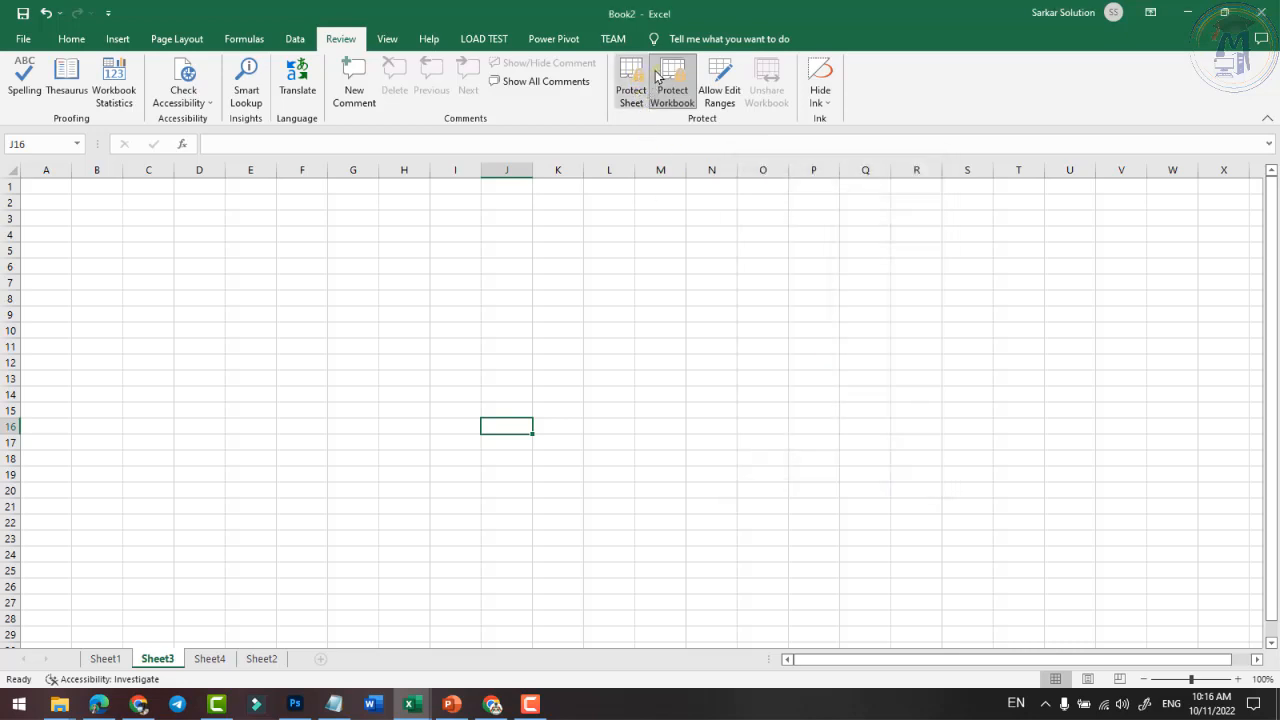
{"action": "left_click", "coordinate": [678, 92]}
{"action": "type", "text": "123"}
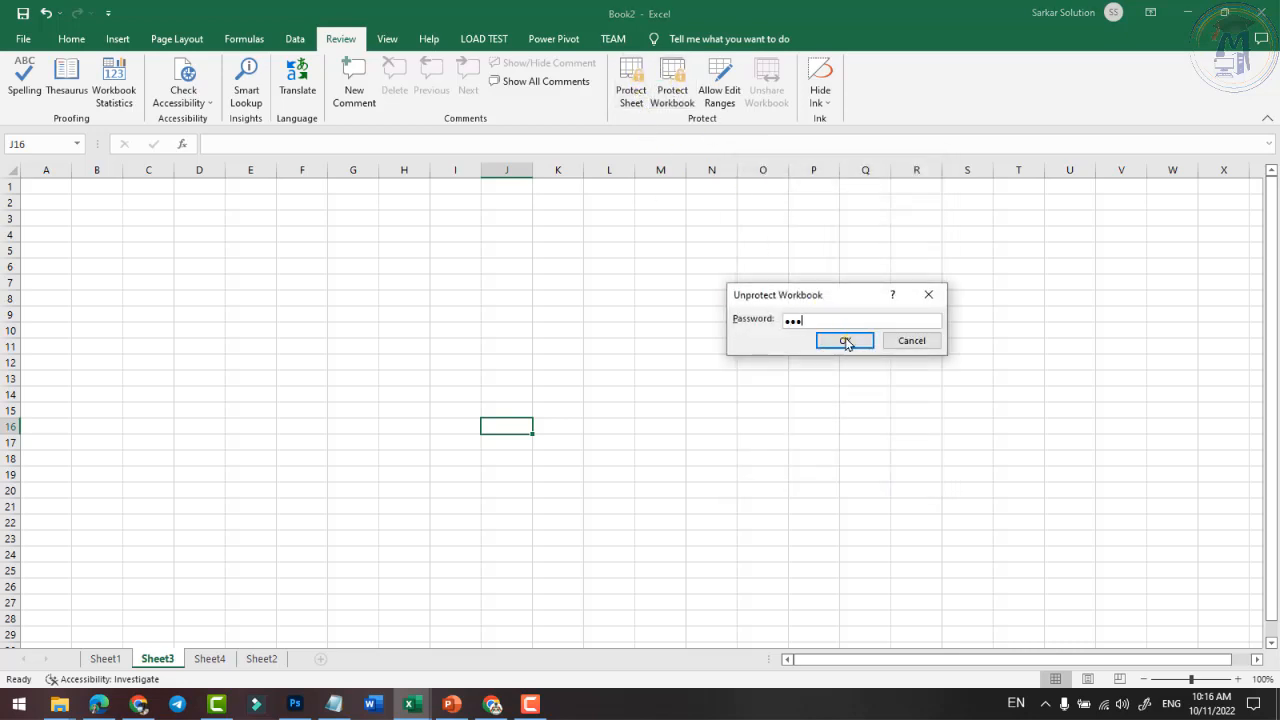
{"action": "left_click", "coordinate": [845, 340]}
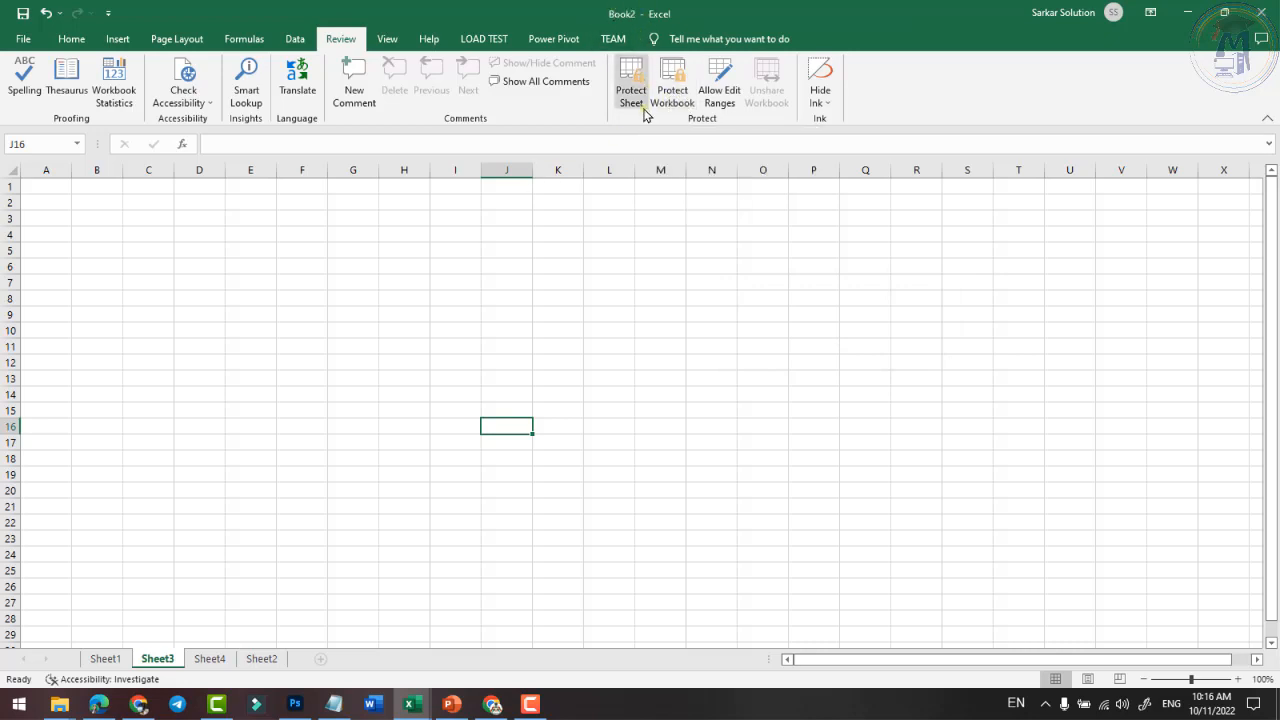
{"action": "left_click", "coordinate": [104, 658]}
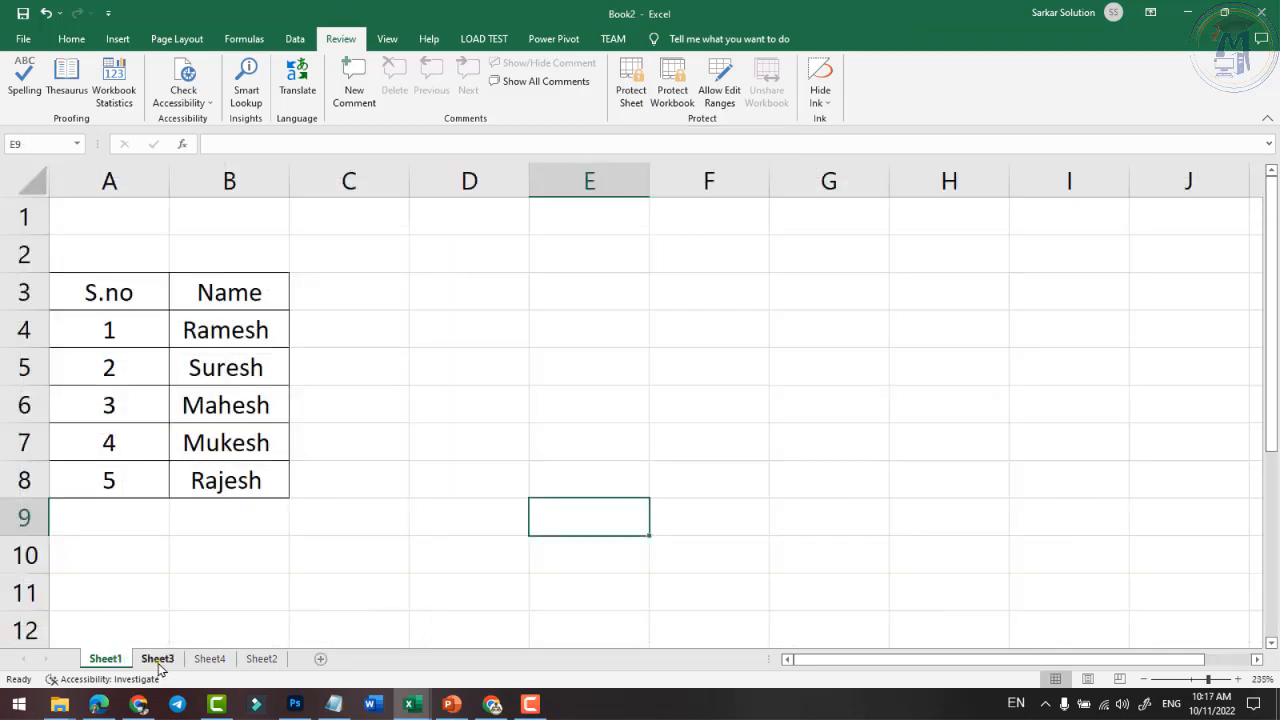
{"action": "left_click", "coordinate": [157, 660]}
{"action": "left_click", "coordinate": [209, 660]}
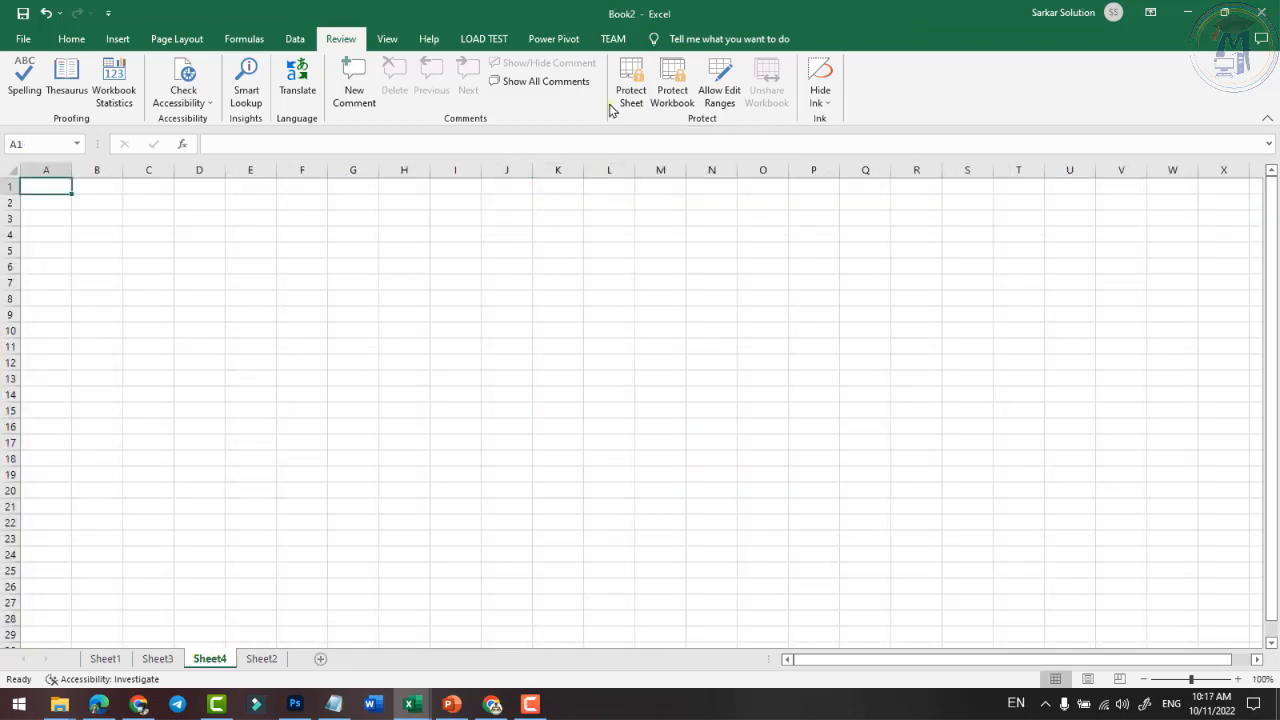
{"action": "left_click", "coordinate": [163, 309]}
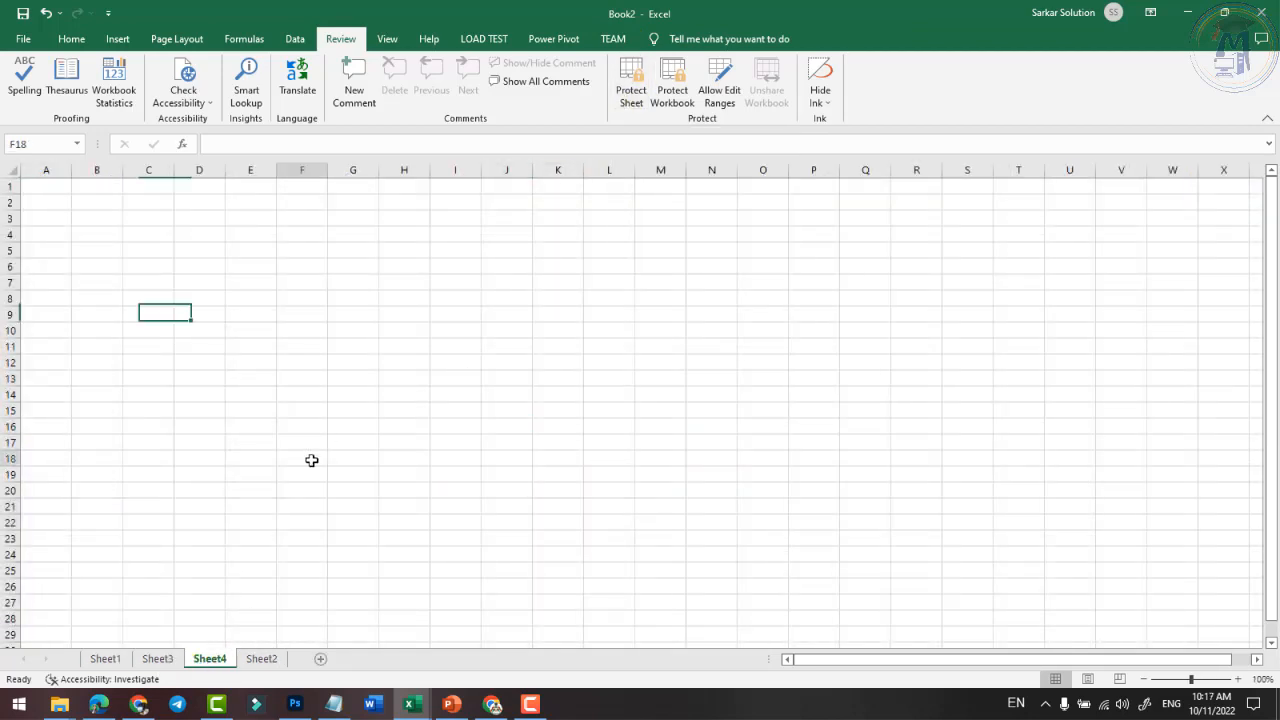
{"action": "left_click", "coordinate": [311, 460]}
{"action": "left_click", "coordinate": [105, 658]}
{"action": "left_click", "coordinate": [449, 354]}
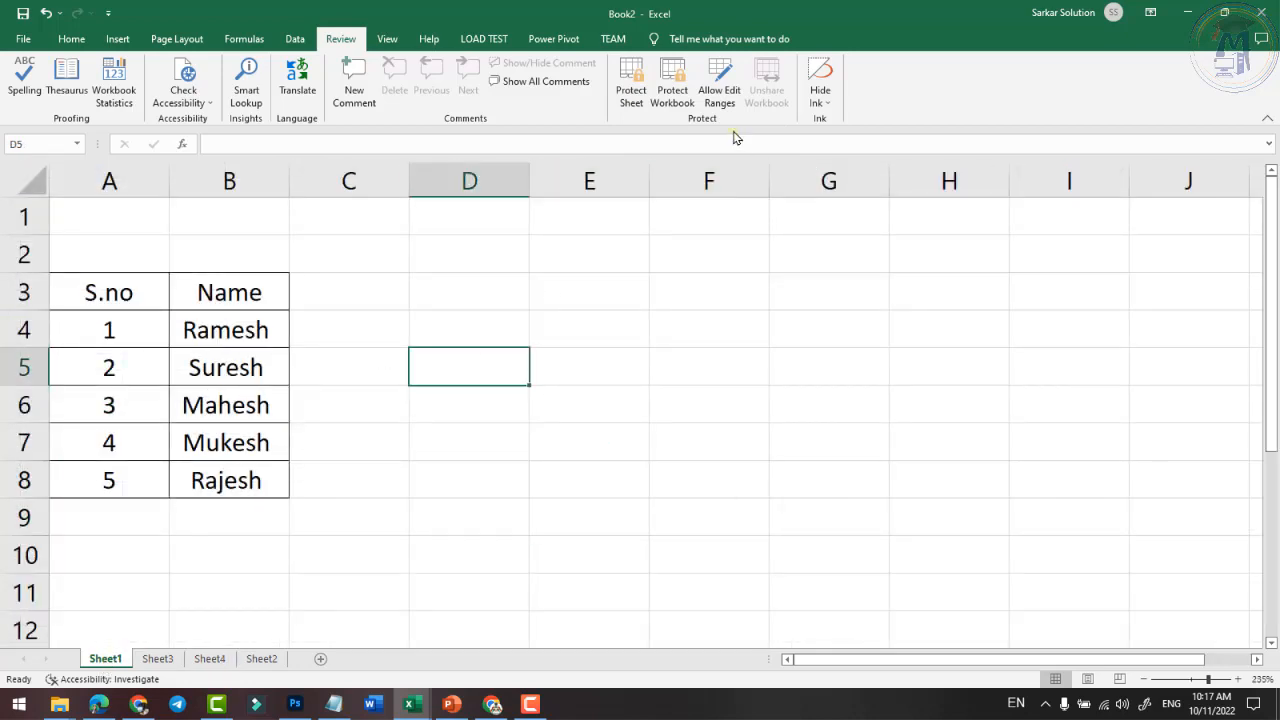
- Select A3:B11 and register it as the password-protected editable range Range1
{"action": "left_click", "coordinate": [508, 428]}
{"action": "left_click_drag", "start_coordinate": [103, 292], "coordinate": [211, 480]}
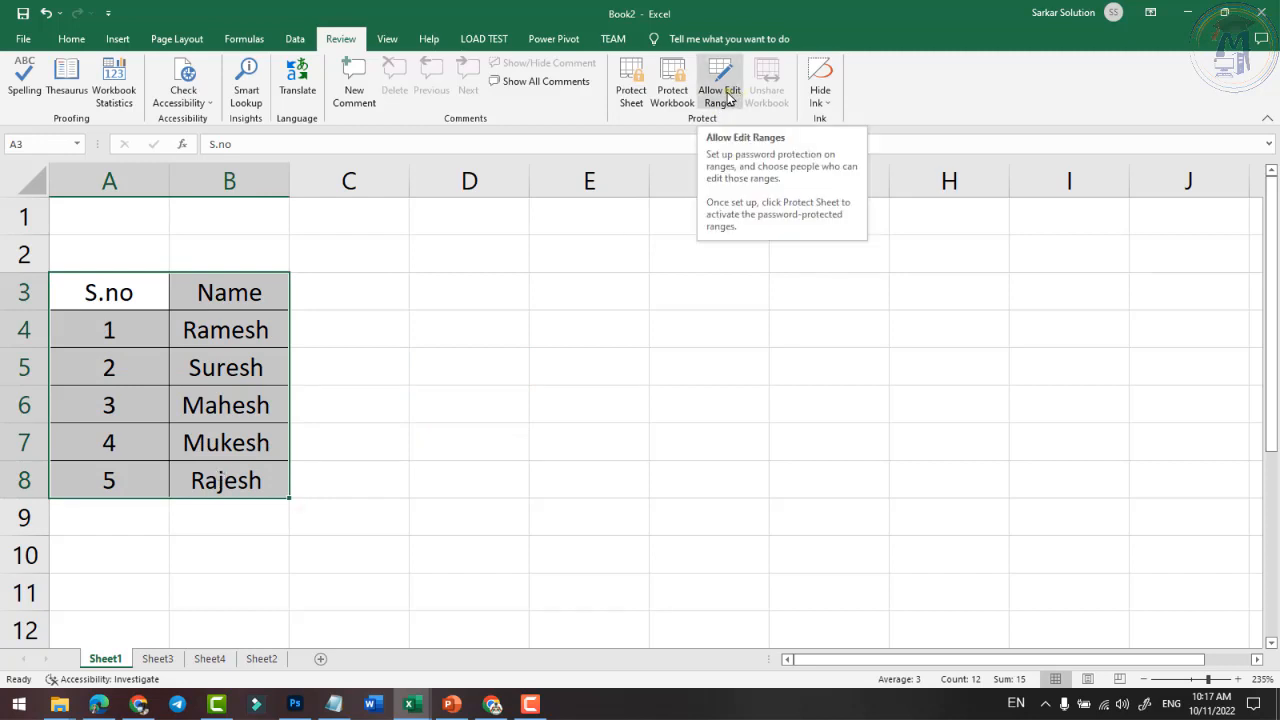
{"action": "left_click", "coordinate": [123, 372]}
{"action": "left_click_drag", "start_coordinate": [118, 296], "coordinate": [200, 597]}
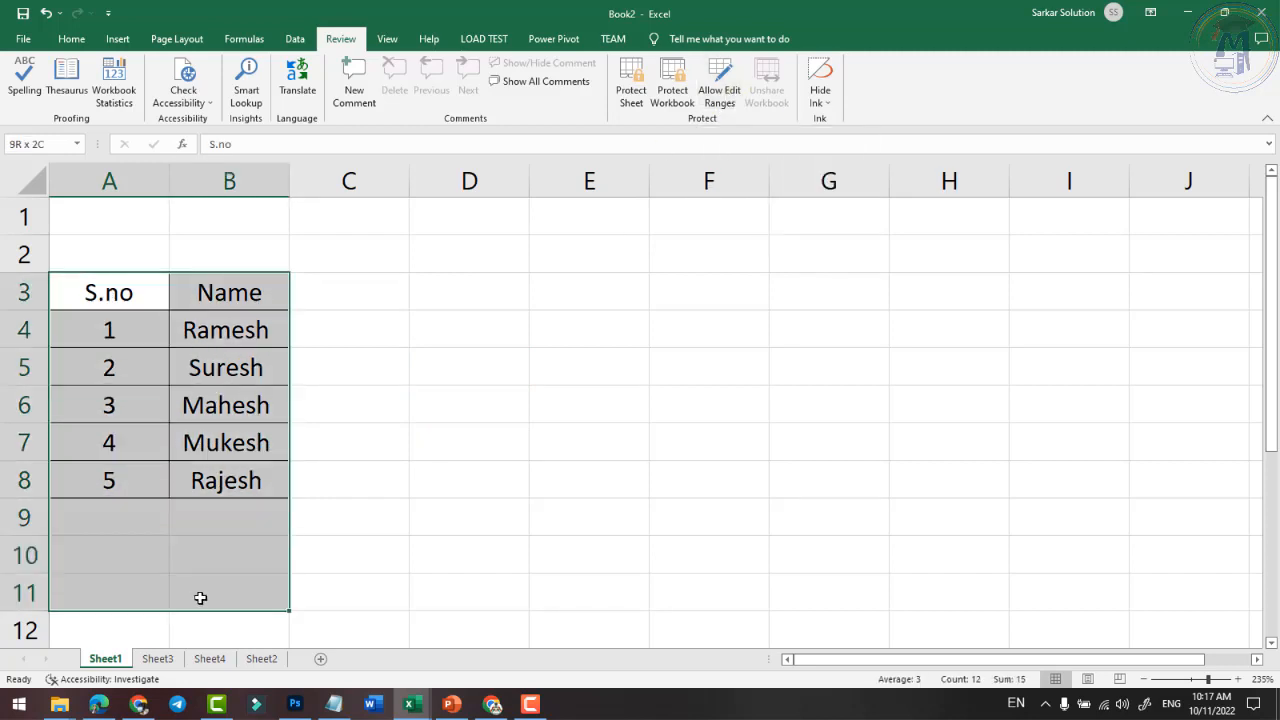
{"action": "left_click", "coordinate": [719, 82]}
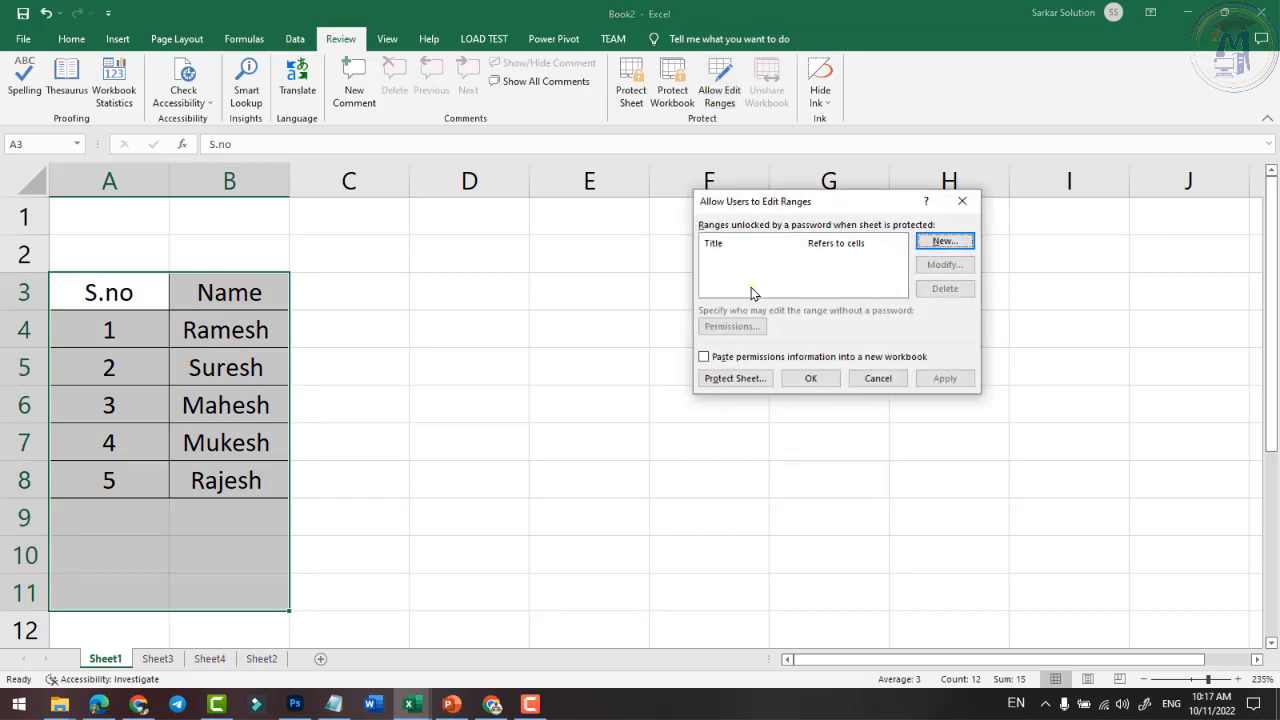
{"action": "left_click", "coordinate": [943, 241]}
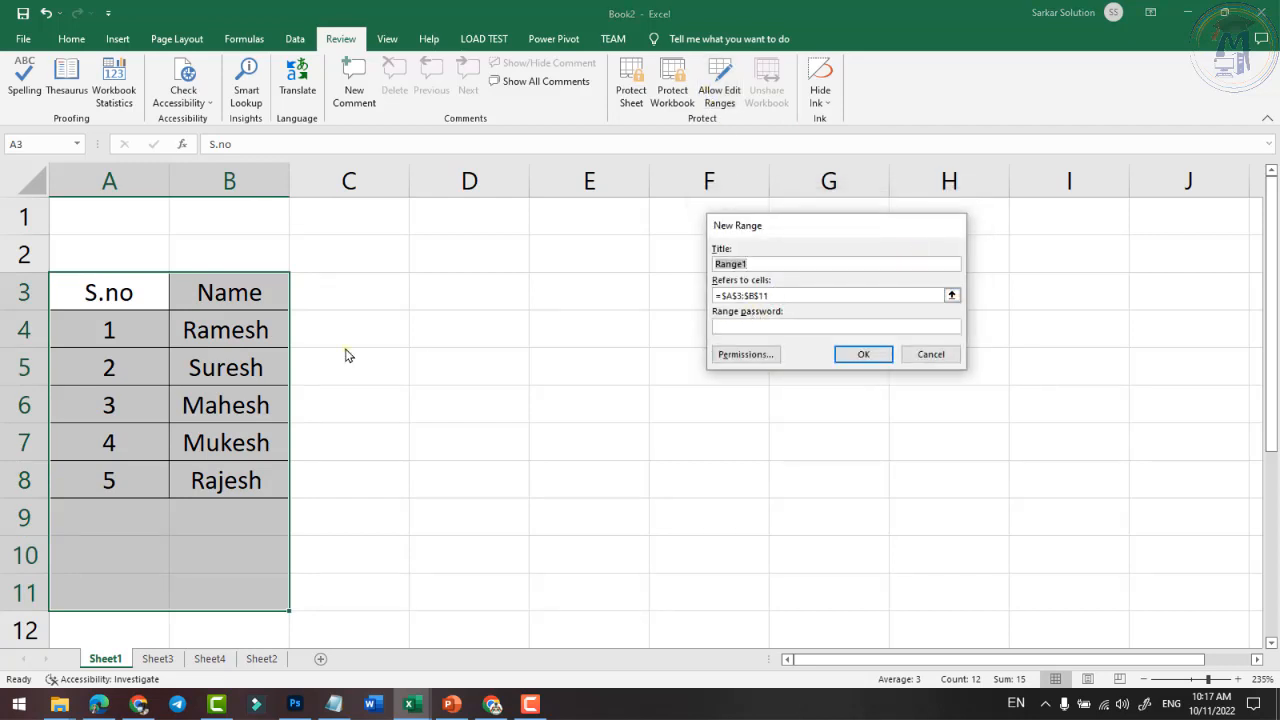
{"action": "left_click", "coordinate": [745, 327]}
{"action": "type", "text": "123"}
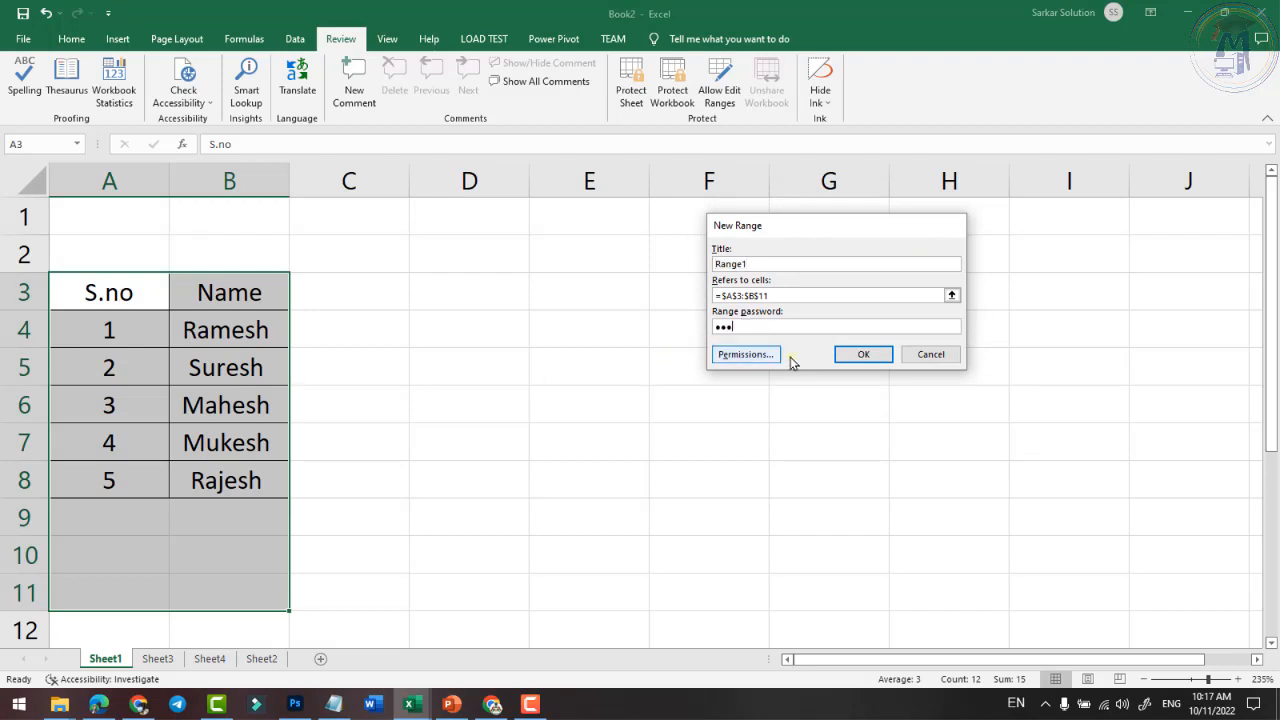
{"action": "left_click", "coordinate": [850, 357]}
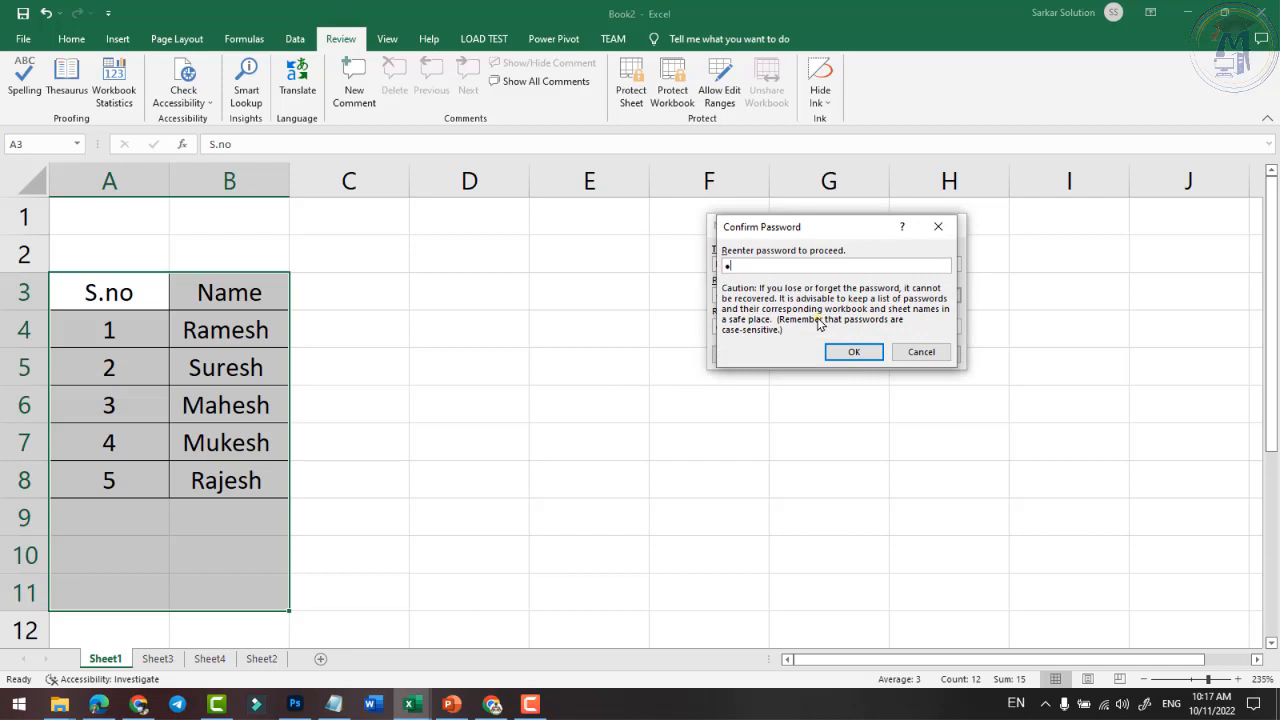
{"action": "left_click", "coordinate": [850, 352]}
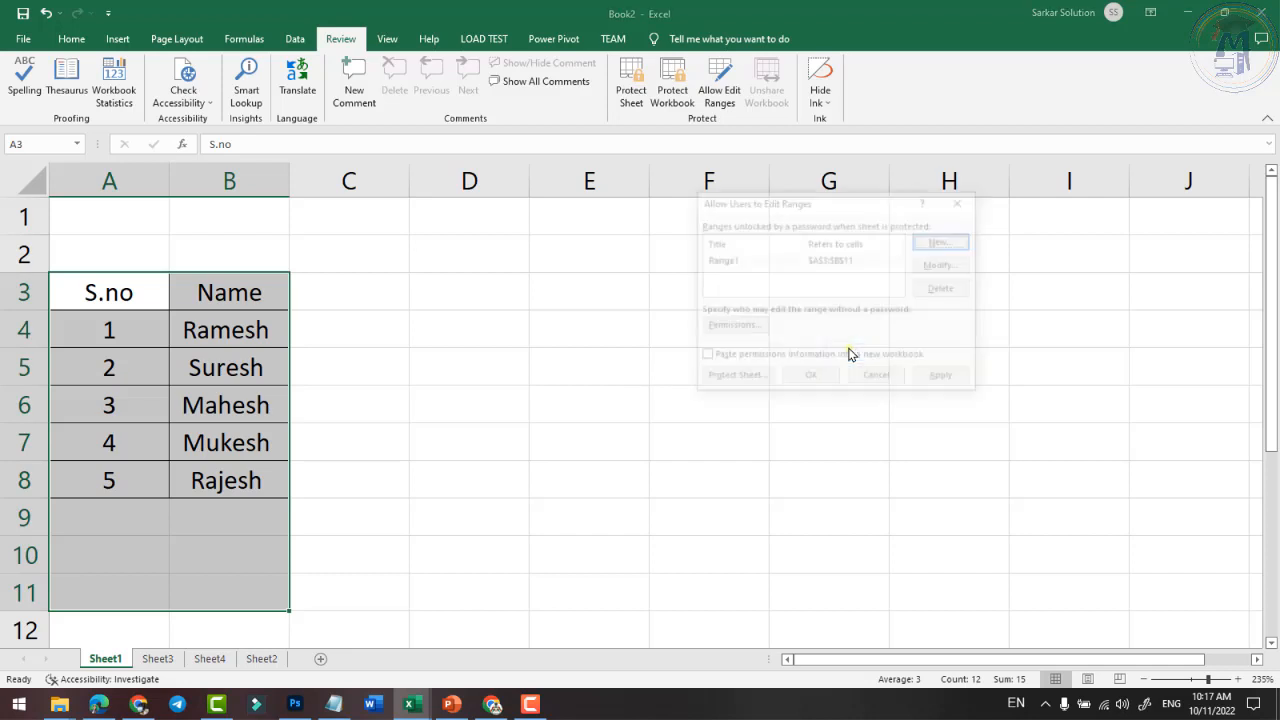
{"action": "left_click", "coordinate": [957, 385]}
{"action": "left_click", "coordinate": [811, 378]}
- Type and erase test text 'sddg' in B10, then bring up Protect Sheet
{"action": "left_click_drag", "start_coordinate": [340, 367], "coordinate": [430, 480]}
{"action": "left_click", "coordinate": [209, 534]}
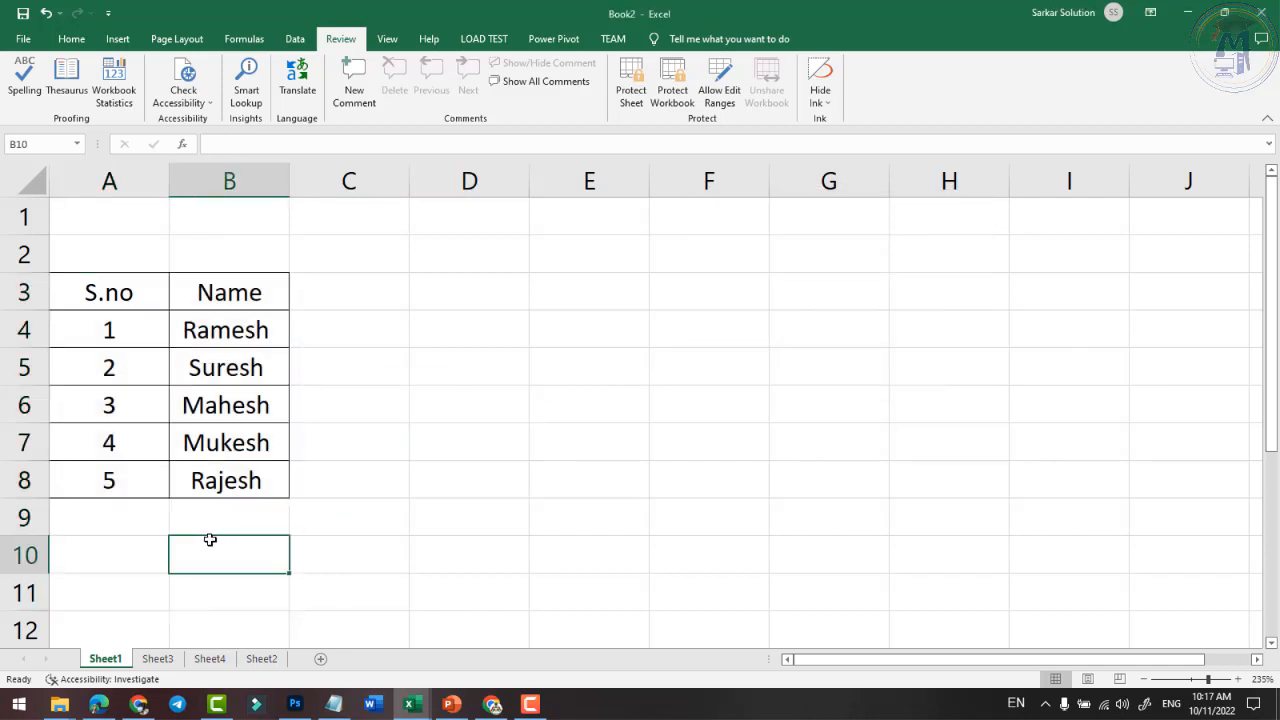
{"action": "type", "text": "sddg"}
{"action": "key", "text": "BackSpace"}
{"action": "key", "text": "BackSpace"}
{"action": "key", "text": "BackSpace"}
{"action": "key", "text": "BackSpace"}
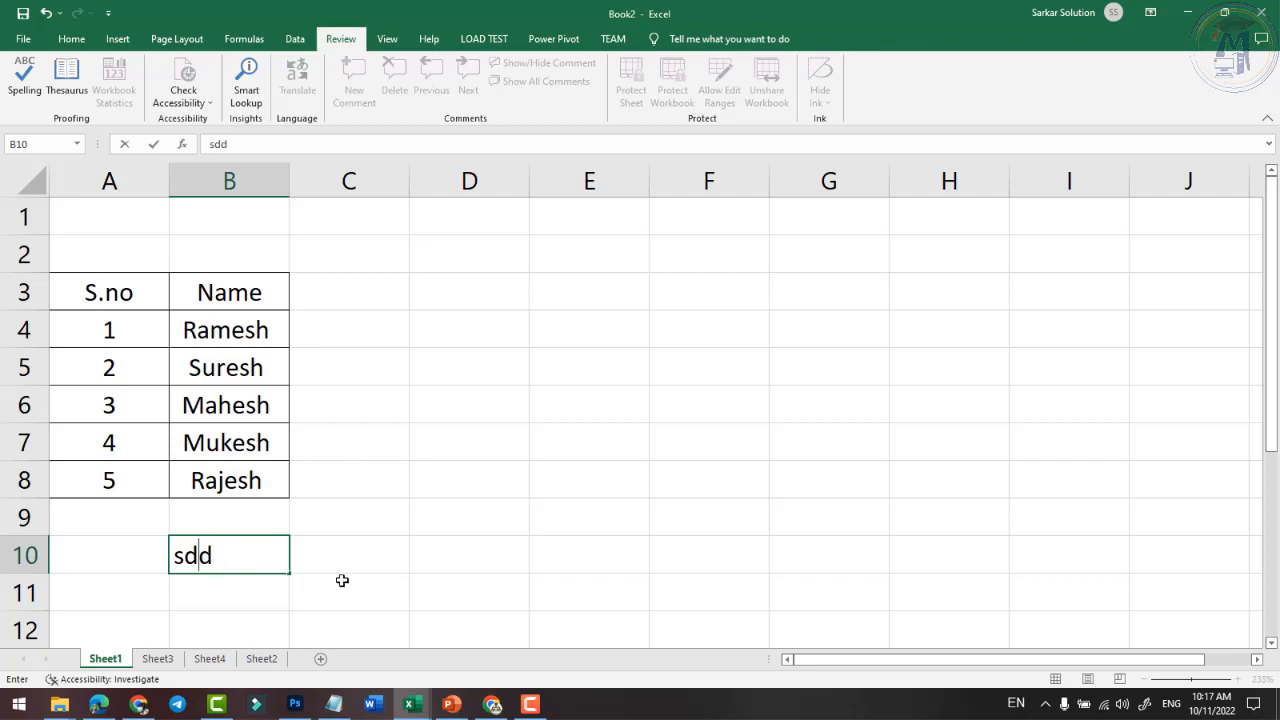
{"action": "left_click", "coordinate": [411, 542]}
{"action": "left_click", "coordinate": [234, 523]}
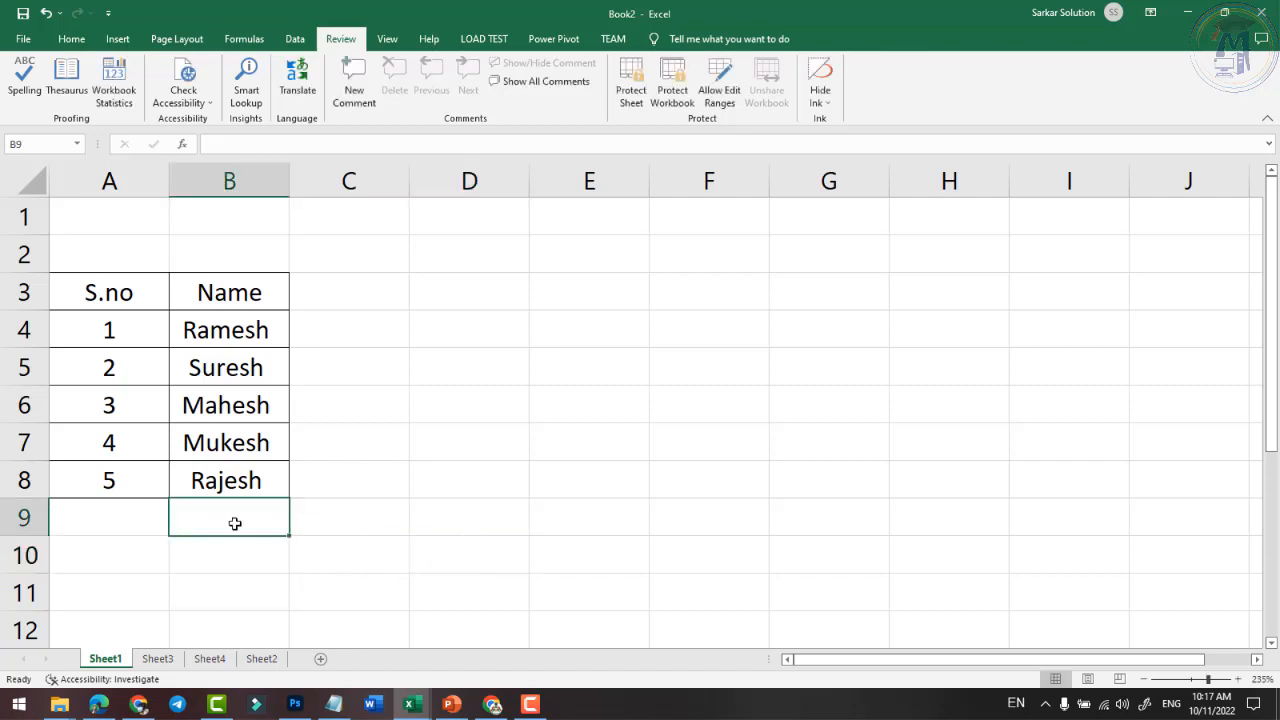
{"action": "left_click", "coordinate": [637, 97]}
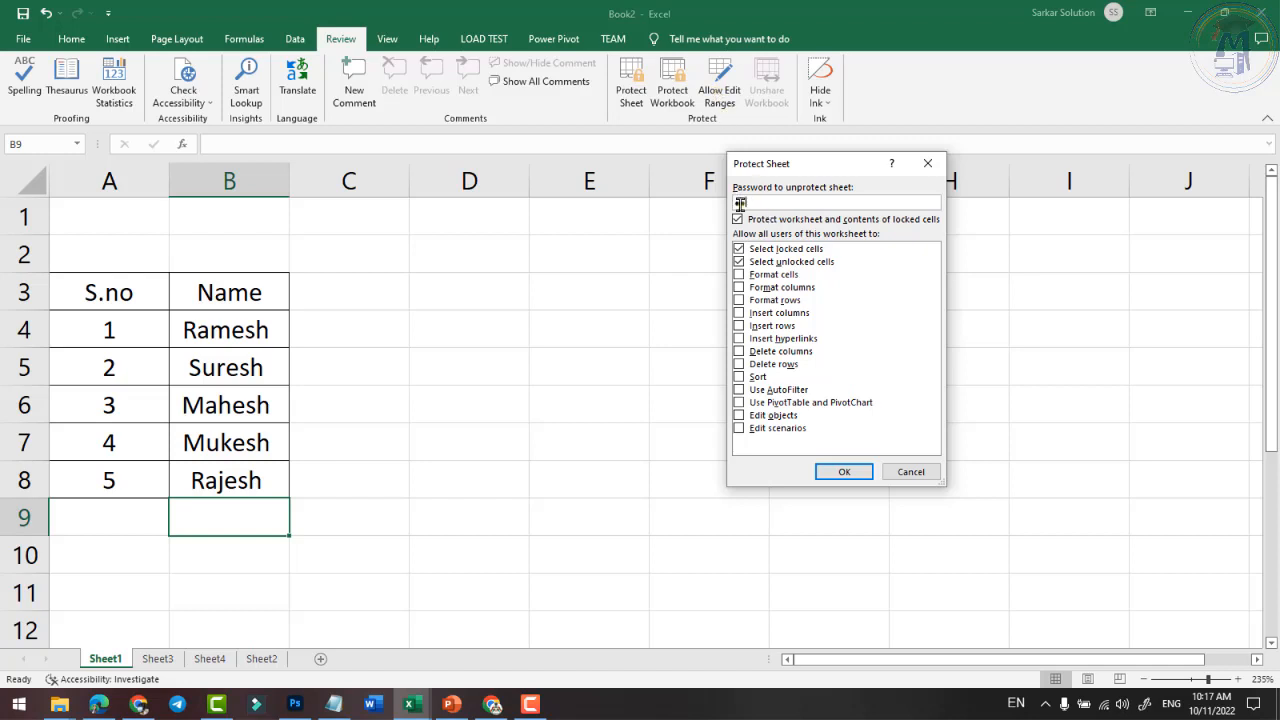
- Protect Sheet1 with a password and confirm it
{"action": "left_click", "coordinate": [830, 466]}
{"action": "type", "text": "123"}
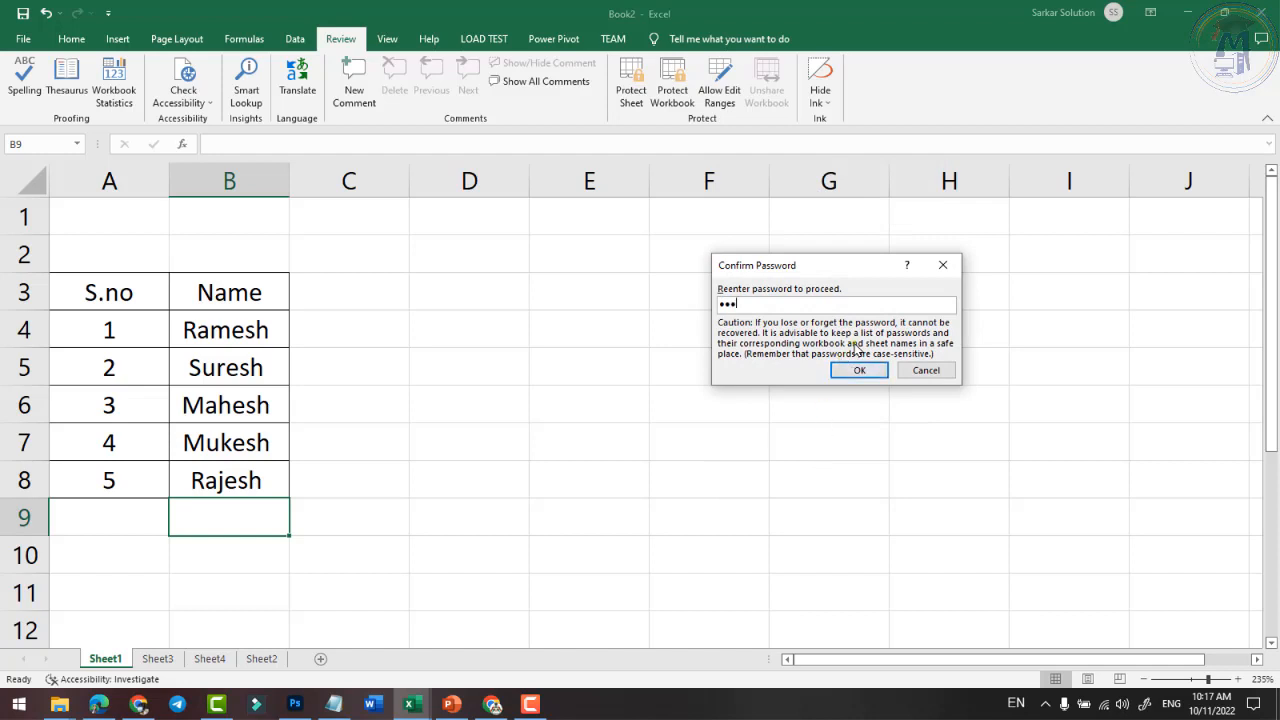
{"action": "left_click", "coordinate": [859, 370]}
- Try editing D5, B9 and A9, dismissing the warning and cancelling the unlock prompts
{"action": "double_click", "coordinate": [497, 377]}
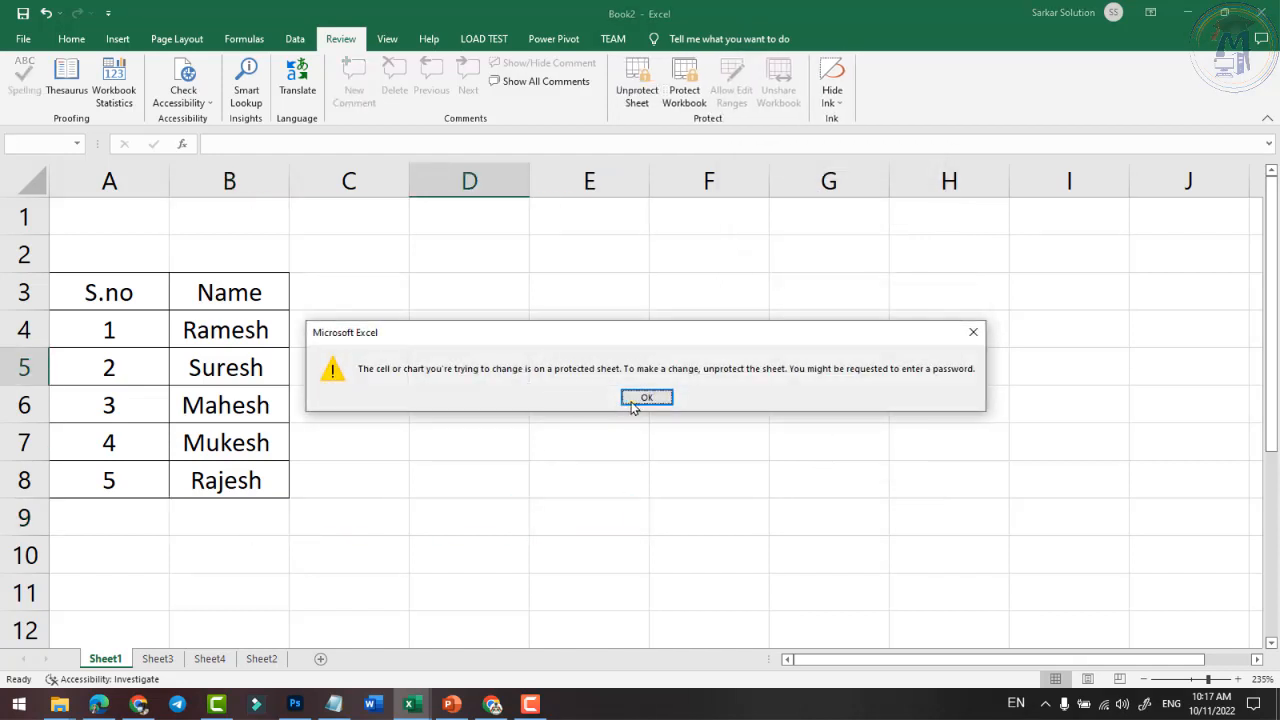
{"action": "left_click", "coordinate": [631, 402]}
{"action": "left_click", "coordinate": [262, 518]}
{"action": "type", "text": "a"}
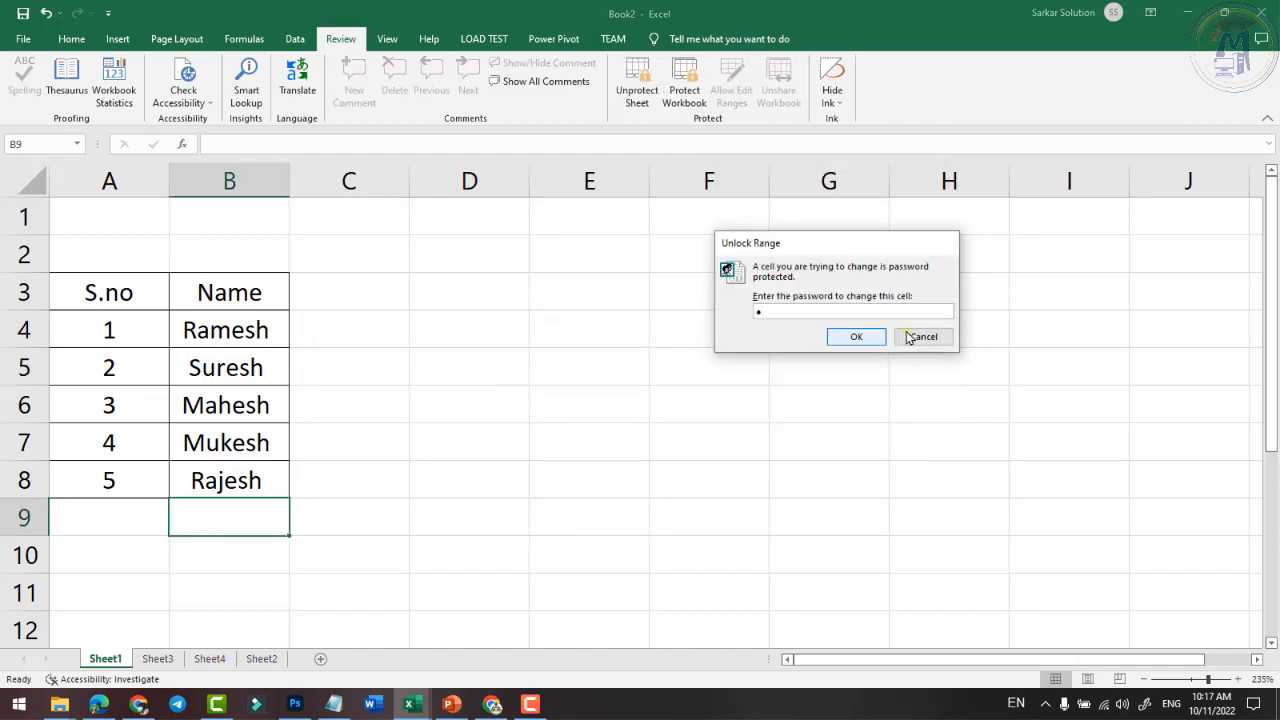
{"action": "left_click", "coordinate": [920, 337]}
{"action": "left_click_drag", "start_coordinate": [90, 292], "coordinate": [203, 583]}
{"action": "left_click", "coordinate": [136, 534]}
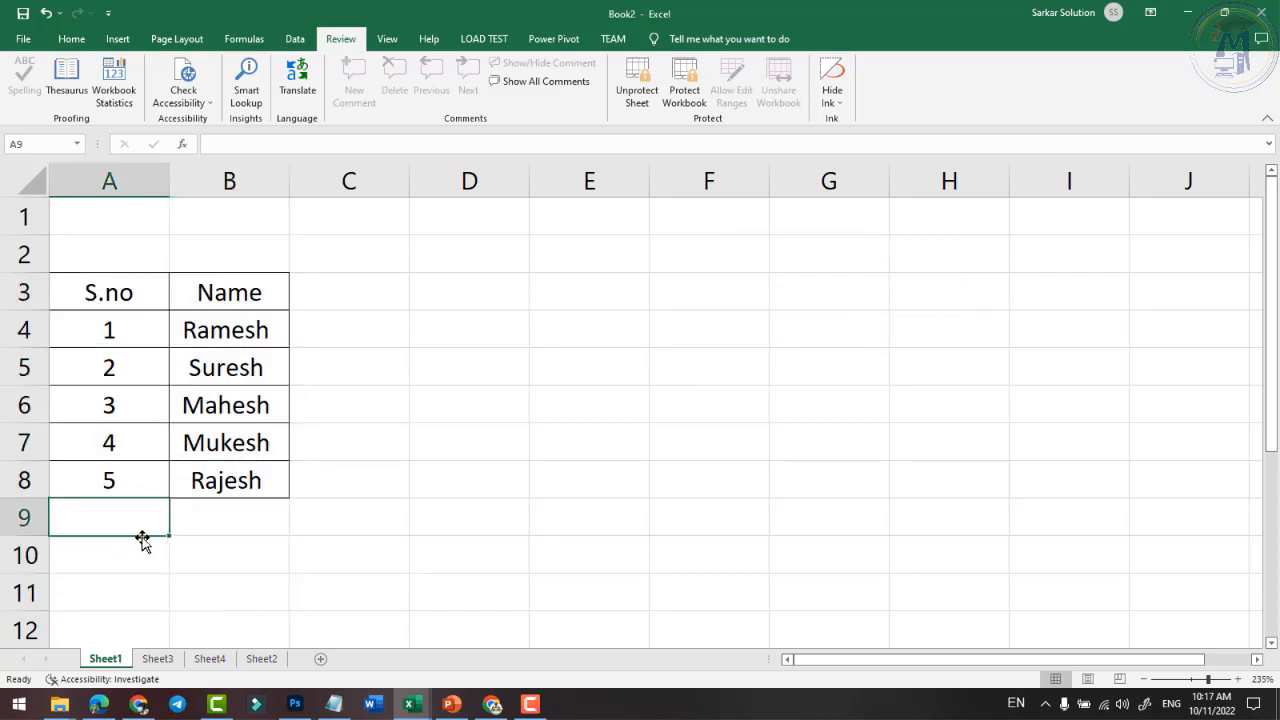
{"action": "type", "text": "1234"}
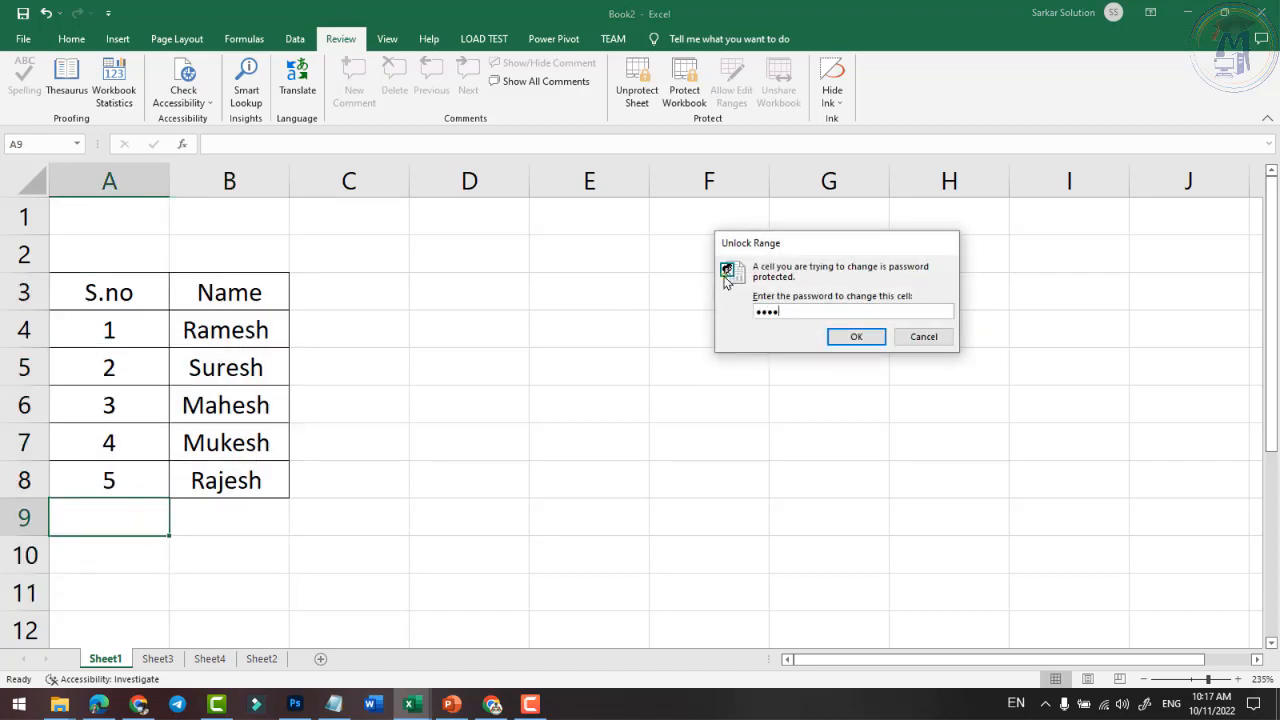
{"action": "left_click", "coordinate": [918, 338]}
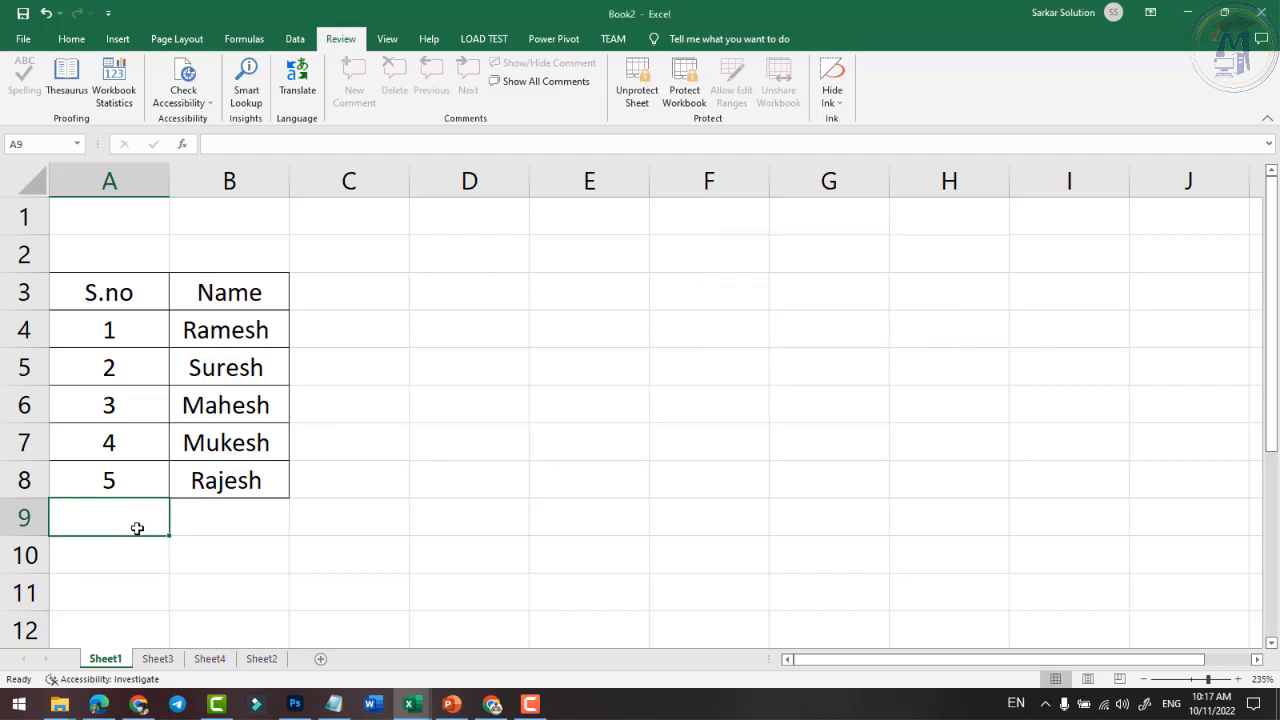
- Unlock Range1 with its password and enter 6 in cell A9
{"action": "type", "text": "1"}
{"action": "left_click_drag", "start_coordinate": [797, 308], "coordinate": [718, 313]}
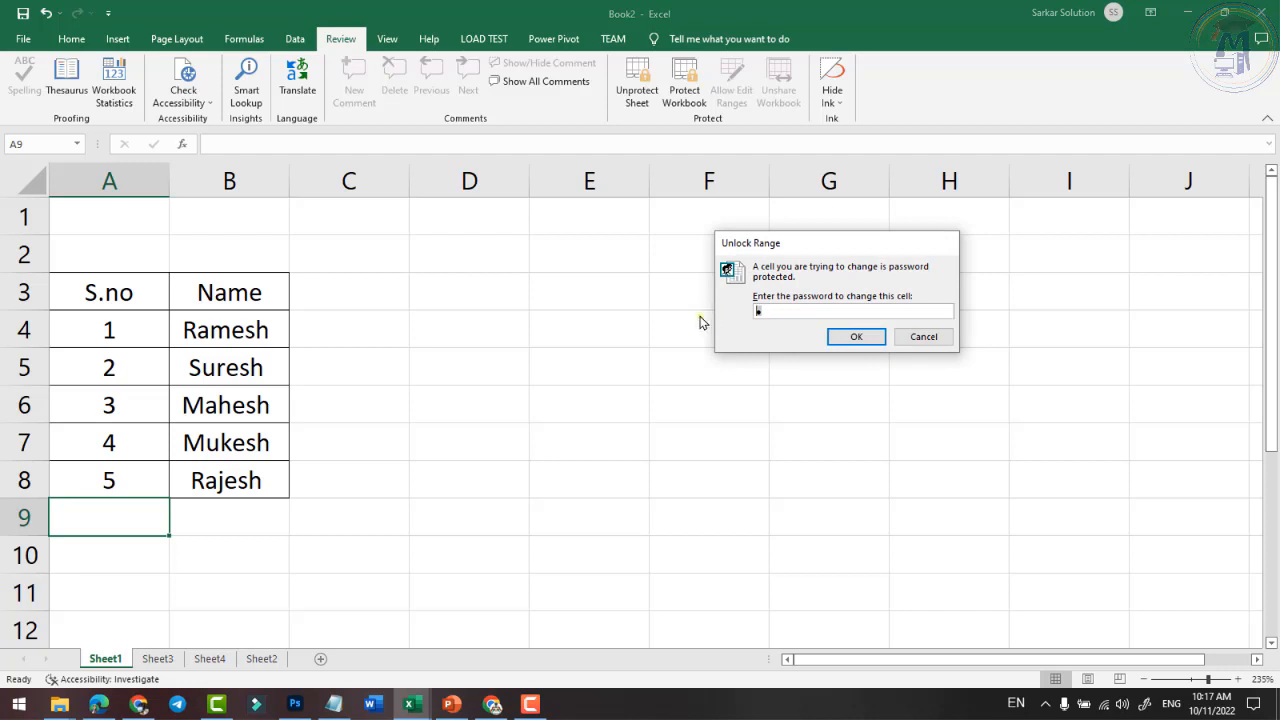
{"action": "type", "text": "1234"}
{"action": "left_click", "coordinate": [856, 337]}
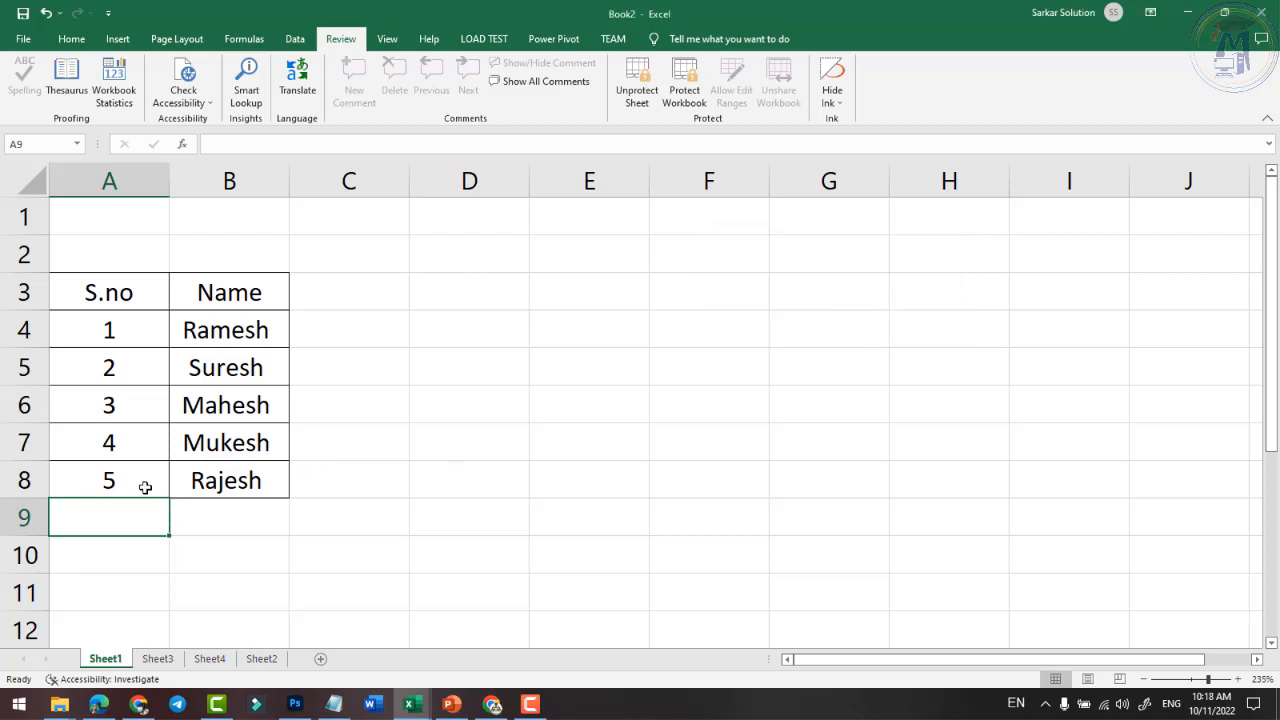
{"action": "type", "text": "6"}
{"action": "key", "text": "ctrl+Return"}
- Enter Mukesh in B9, 7 in A10 and Manish in B10
{"action": "left_click", "coordinate": [205, 510]}
{"action": "type", "text": "M"}
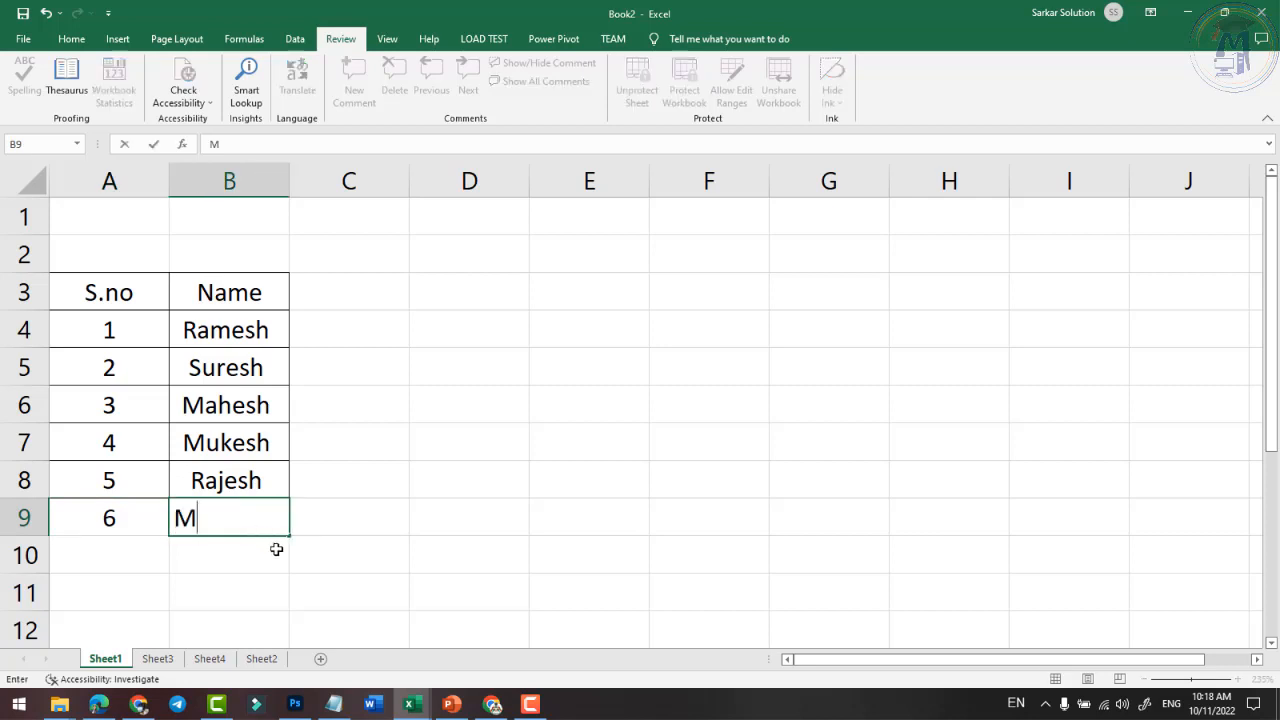
{"action": "type", "text": "ukesh"}
{"action": "key", "text": "Return"}
{"action": "key", "text": "Left"}
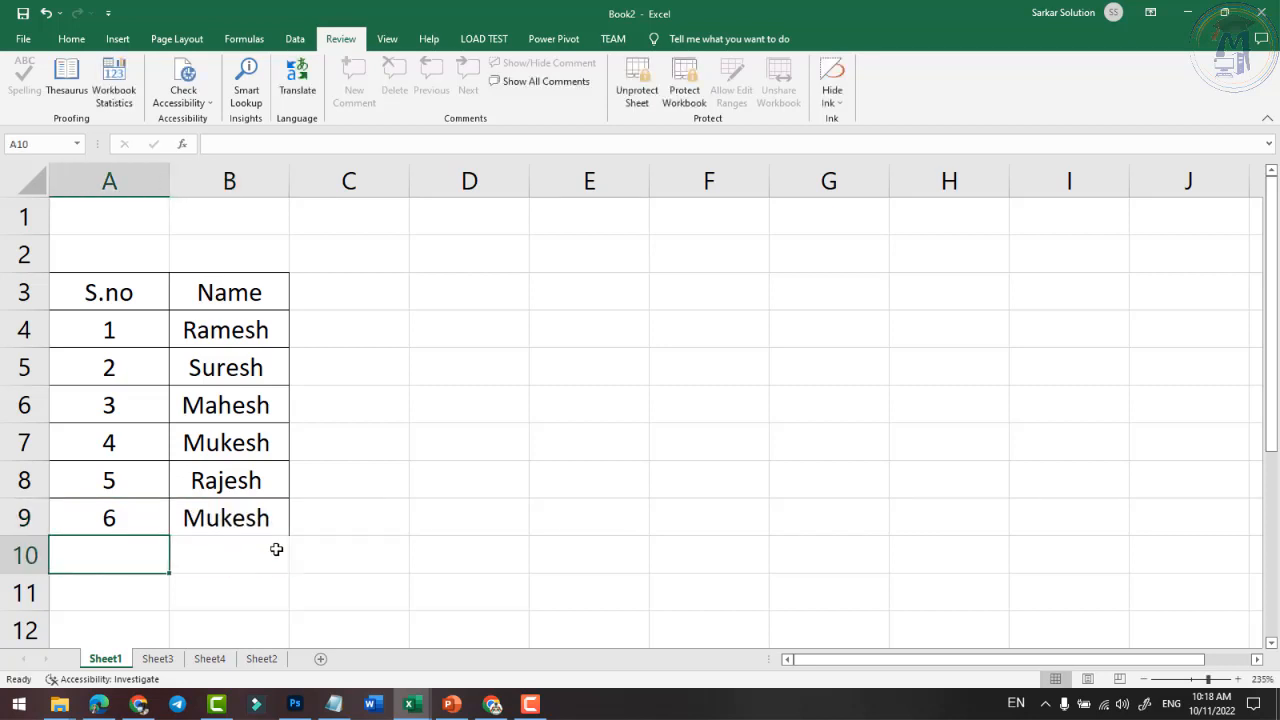
{"action": "type", "text": "7"}
{"action": "key", "text": "Return"}
{"action": "key", "text": "Right"}
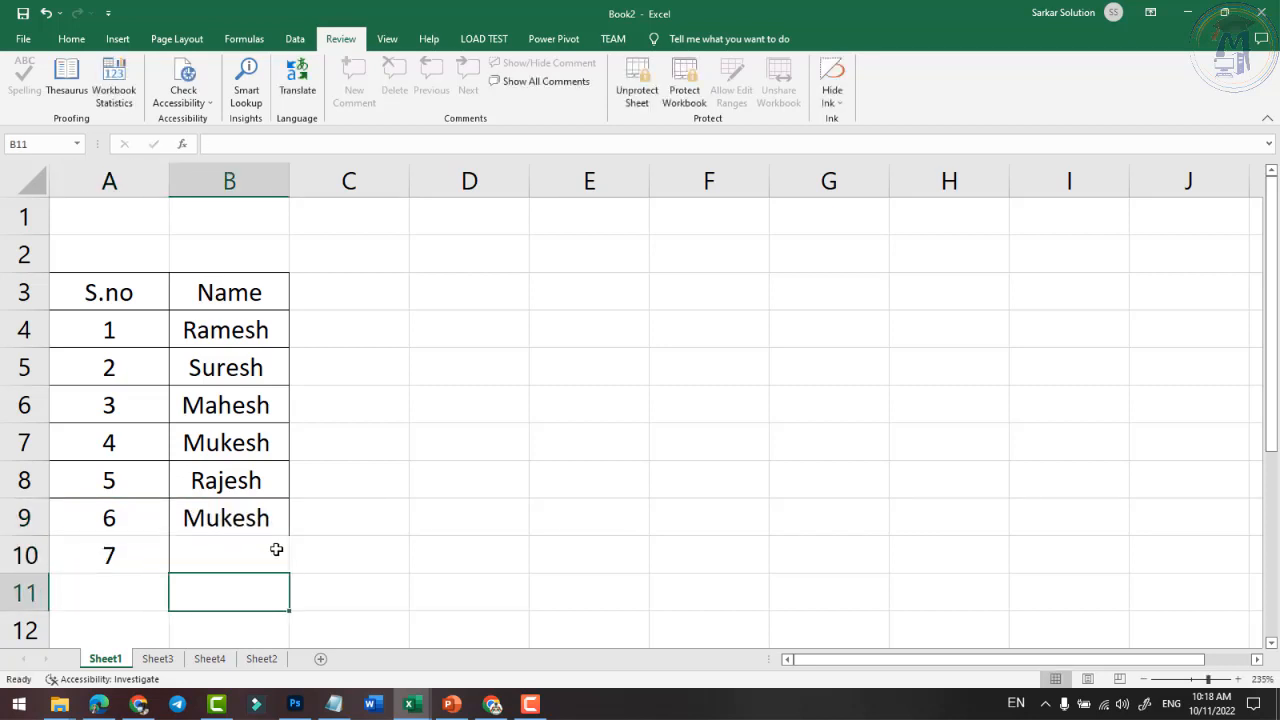
{"action": "key", "text": "Up"}
{"action": "type", "text": "Man"}
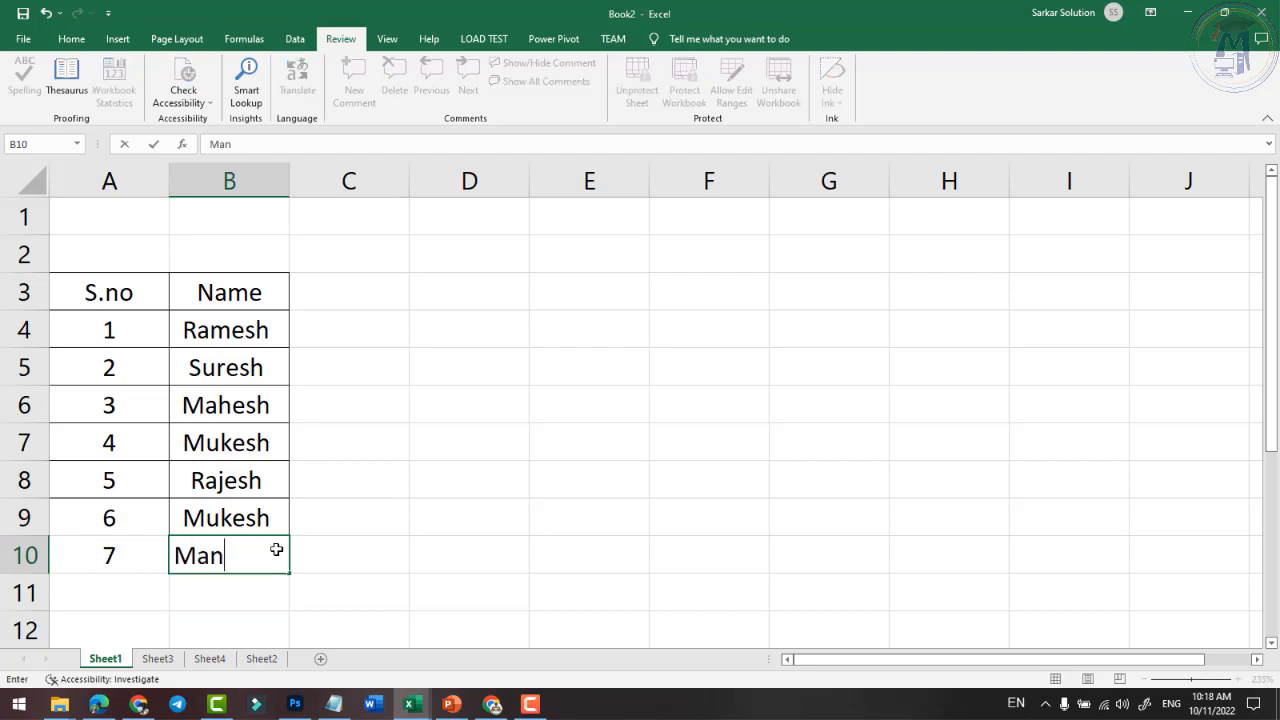
{"action": "key", "text": "BackSpace"}
{"action": "type", "text": "nish"}
{"action": "key", "text": "Return"}
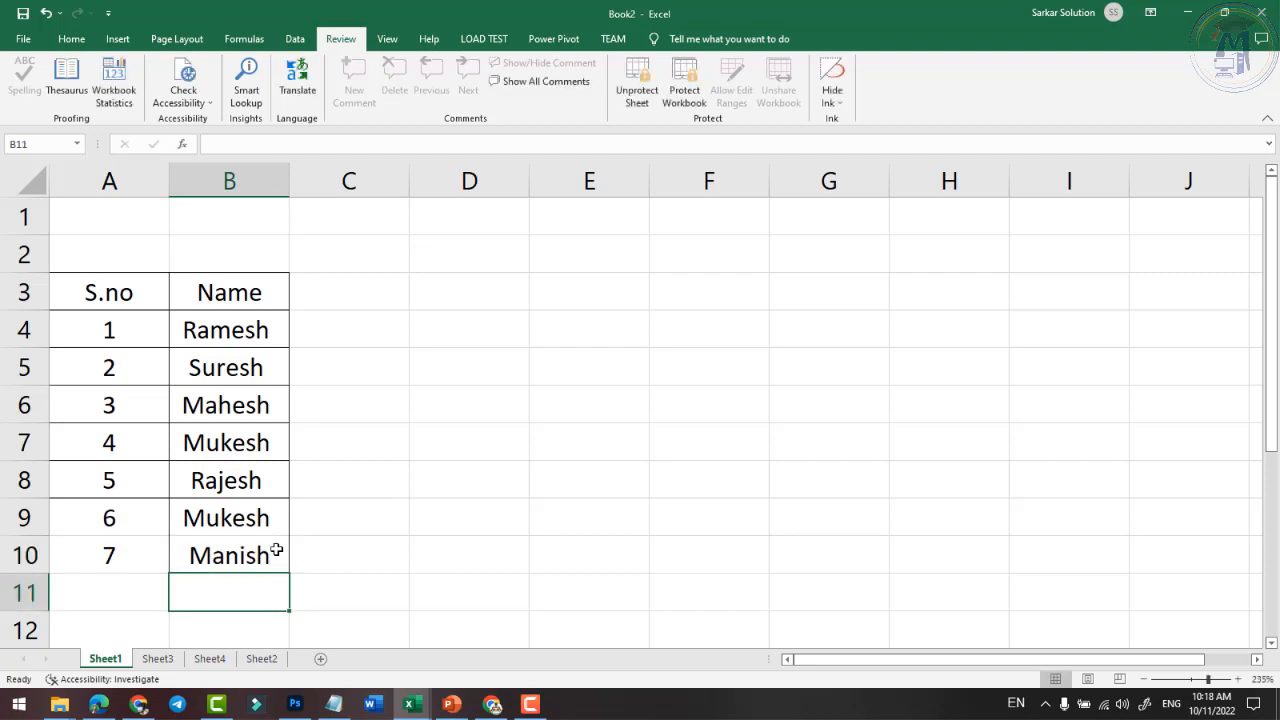
- Complete row 11 with 8 and Mohit, discarding a stray edit in A11
{"action": "key", "text": "Left"}
{"action": "type", "text": "8"}
{"action": "key", "text": "BackSpace"}
{"action": "type", "text": "M"}
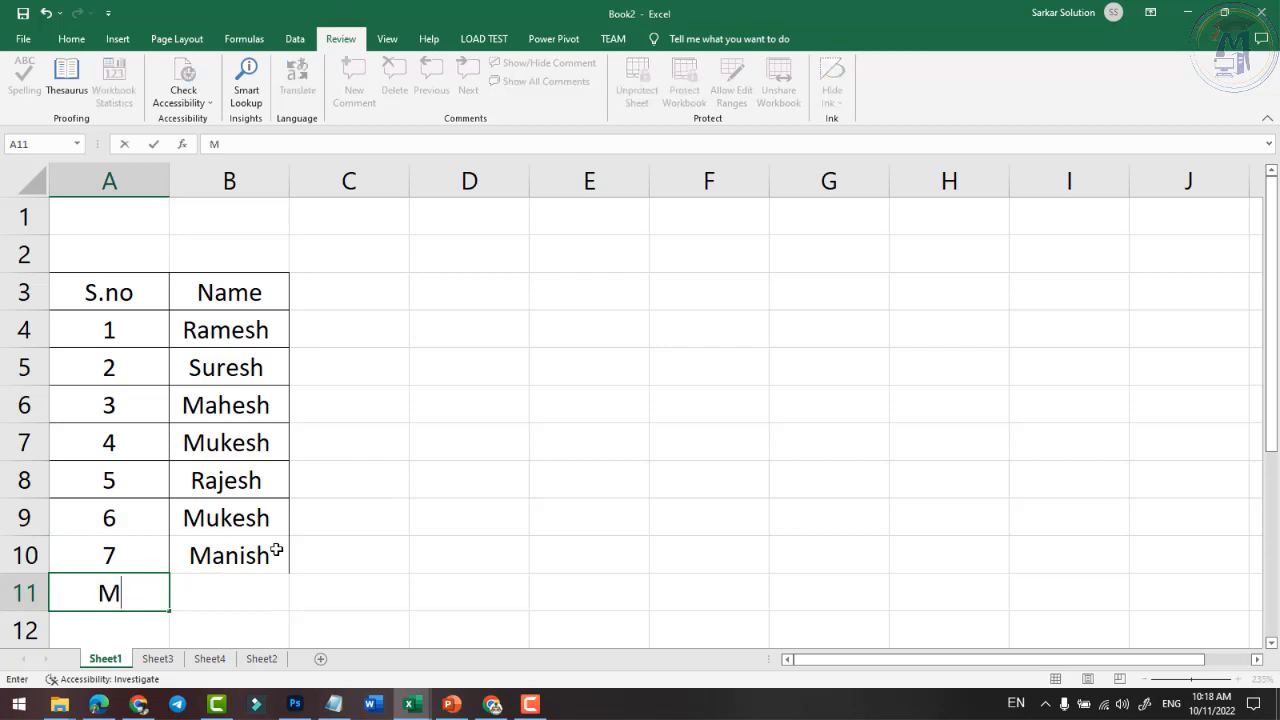
{"action": "type", "text": "ohi"}
{"action": "key", "text": "Escape"}
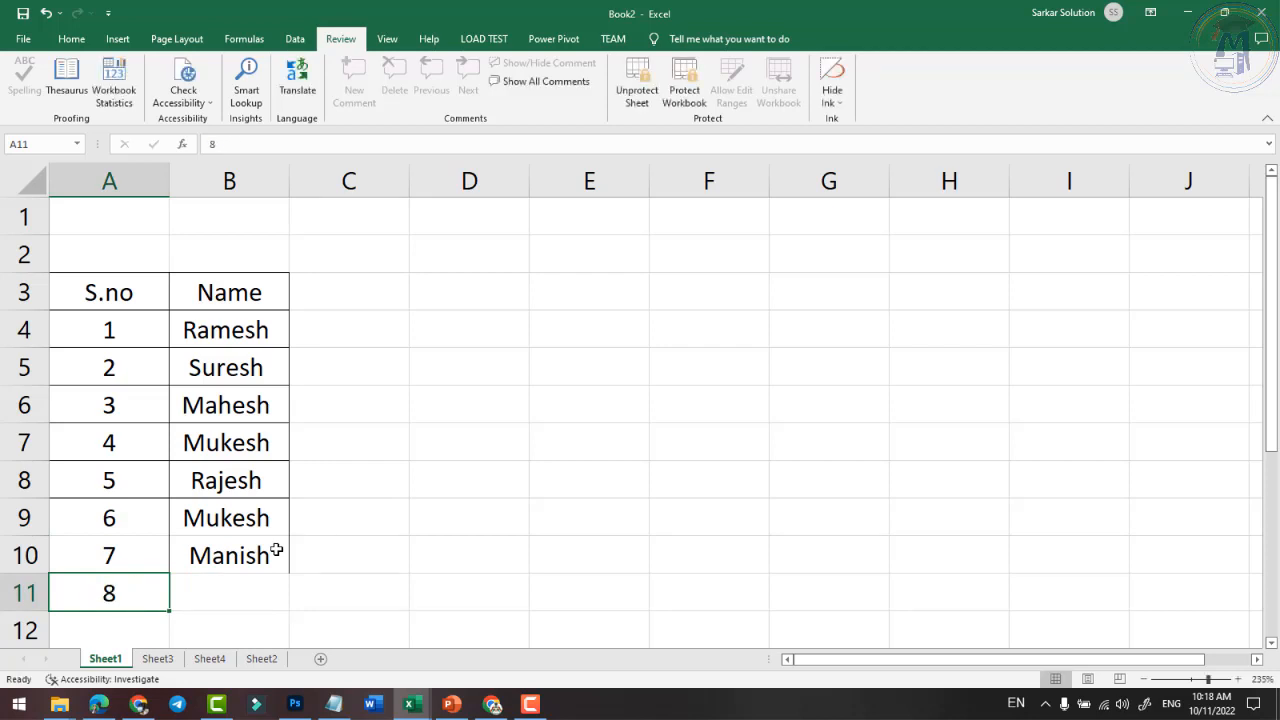
{"action": "key", "text": "Right"}
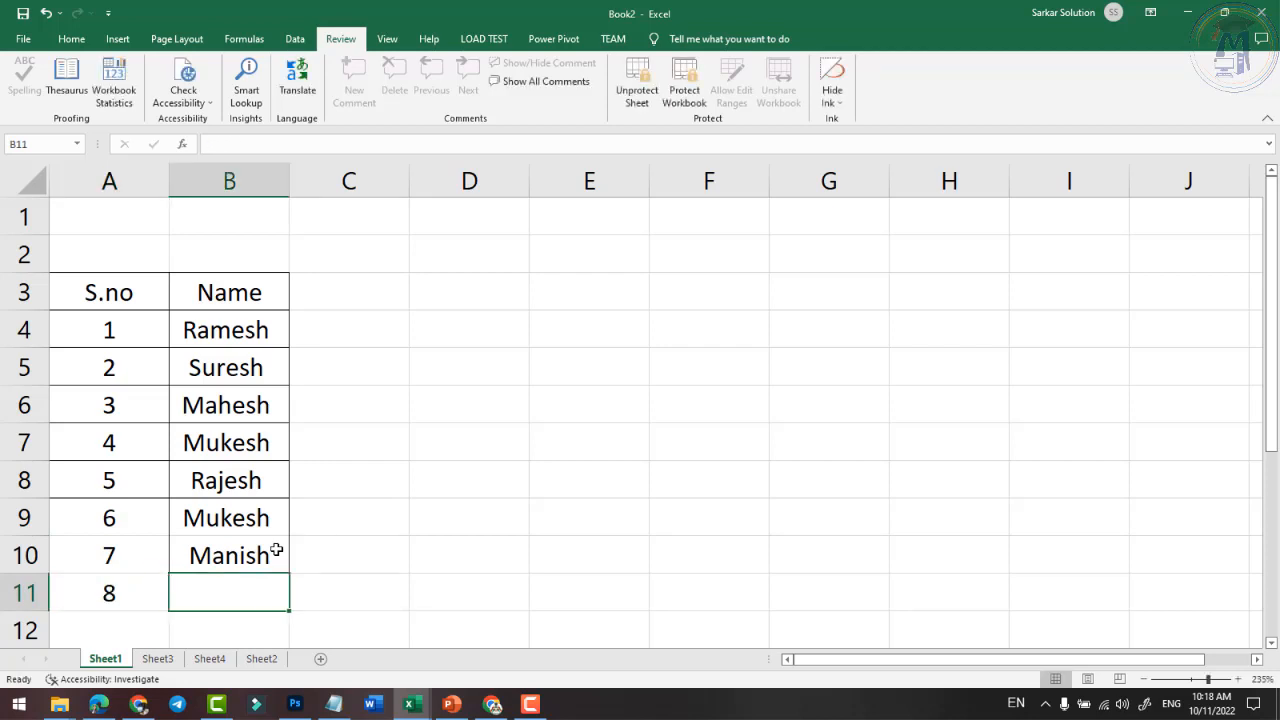
{"action": "type", "text": "Mohit"}
{"action": "key", "text": "Return"}
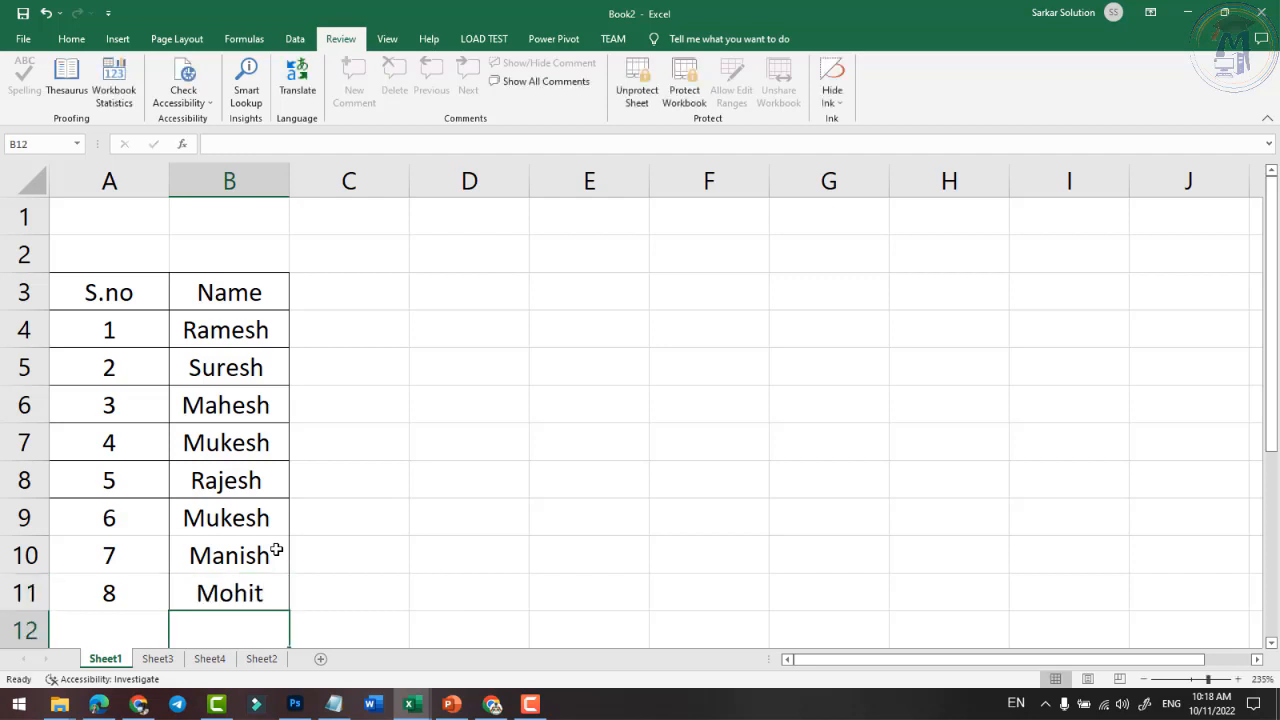
- Try entering 9 in A12, dismiss the protected-sheet warning, and return to row 1
{"action": "key", "text": "Left"}
{"action": "type", "text": "9"}
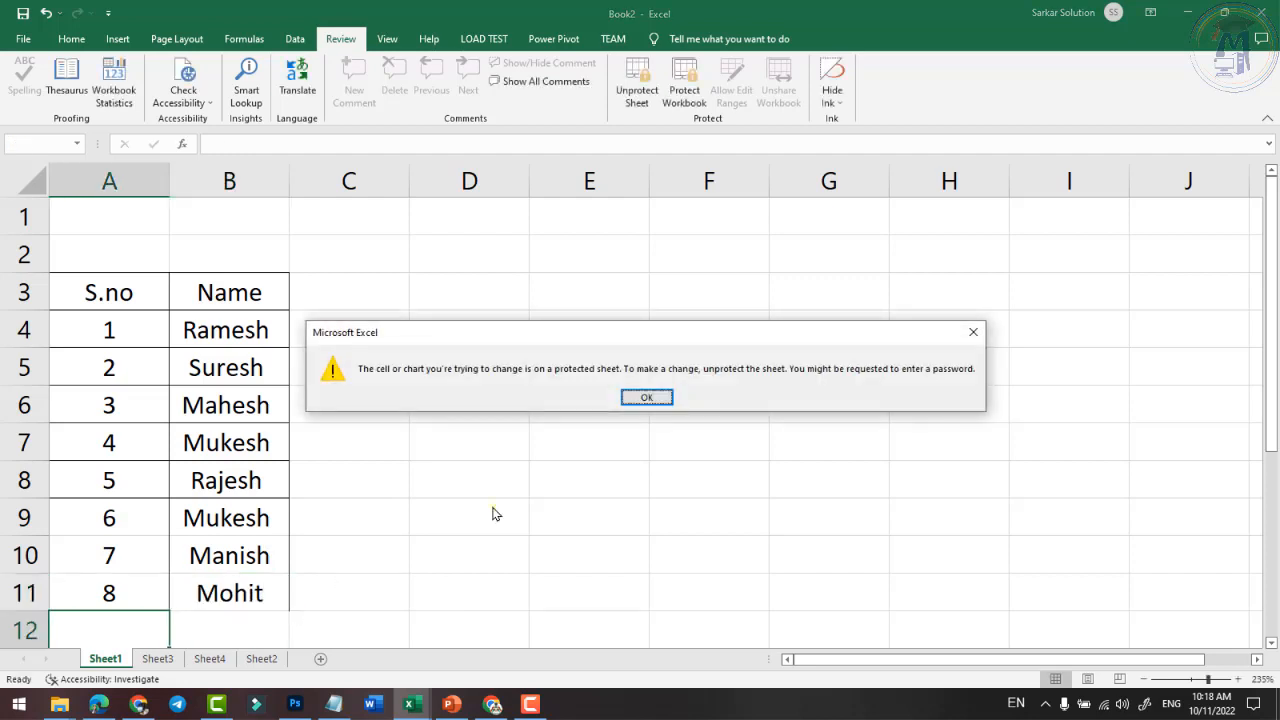
{"action": "left_click", "coordinate": [646, 397]}
{"action": "scroll", "coordinate": [131, 443], "scroll_direction": "down", "scroll_amount": 2}
{"action": "scroll", "coordinate": [85, 272], "scroll_direction": "up", "scroll_amount": 1}
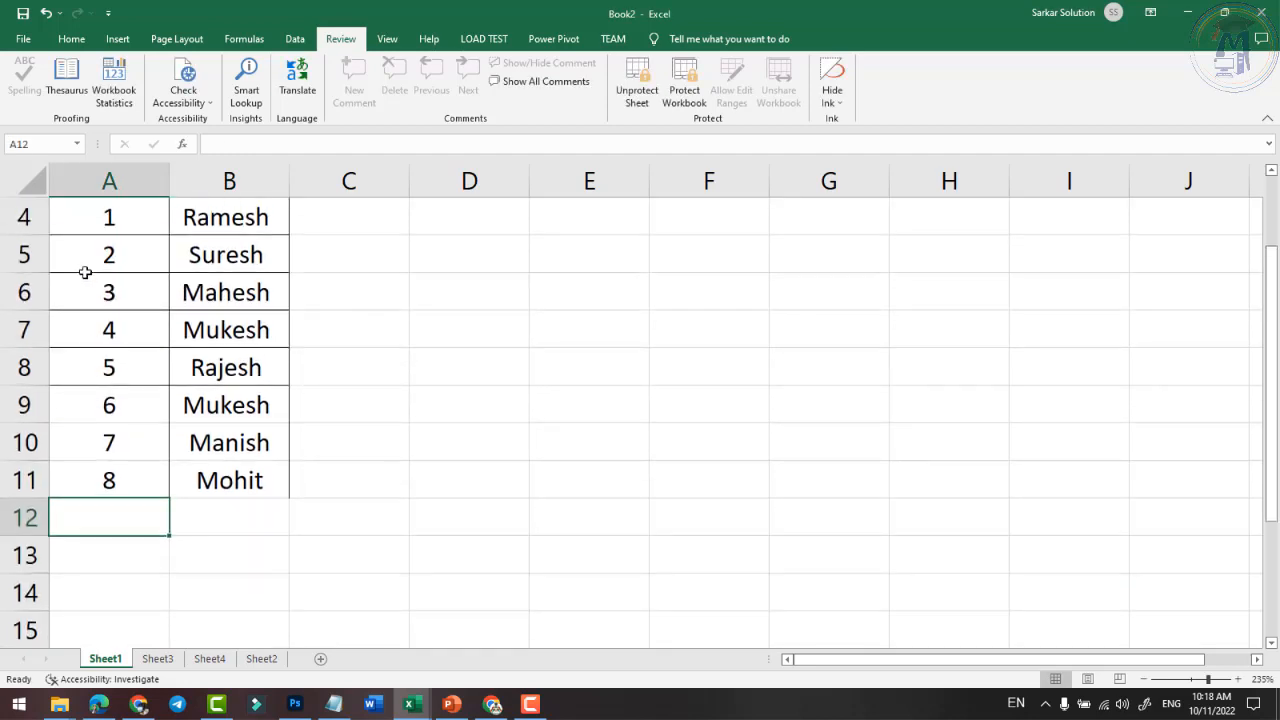
{"action": "scroll", "coordinate": [140, 473], "scroll_direction": "up", "scroll_amount": 1}
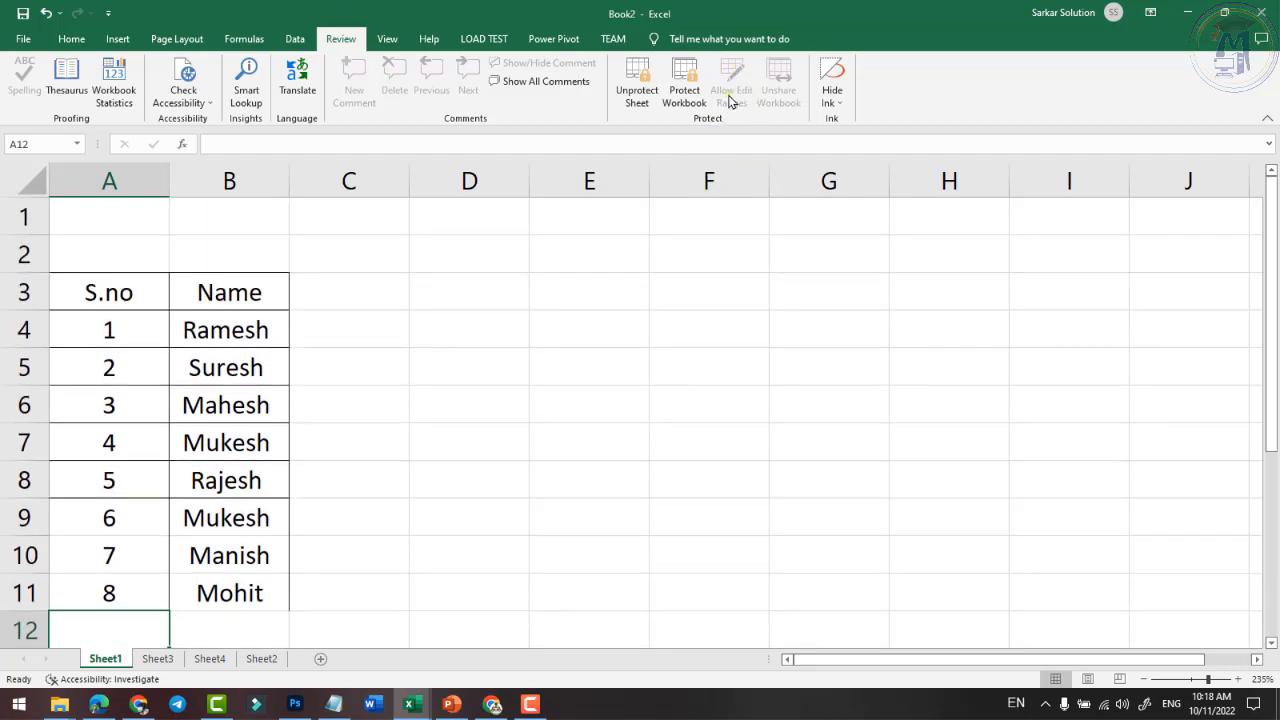
- Remove Sheet1's protection by confirming the sheet password
{"action": "left_click", "coordinate": [551, 437]}
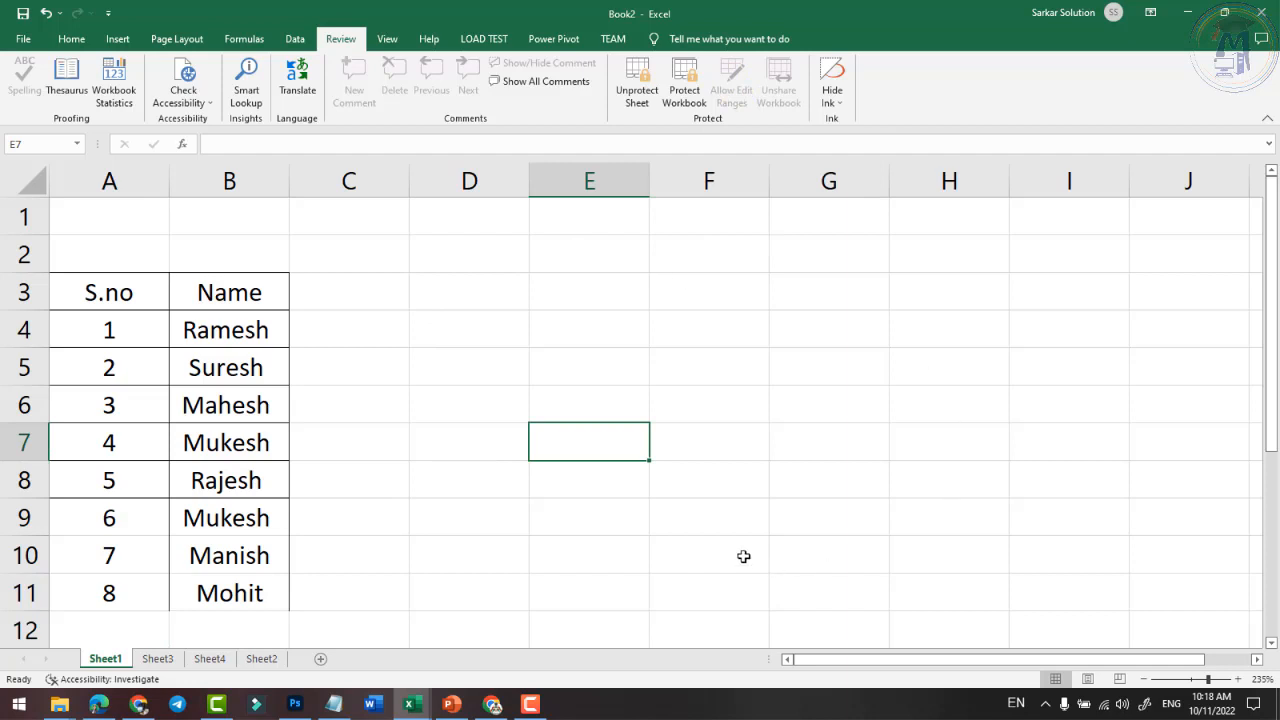
{"action": "left_click", "coordinate": [703, 522]}
{"action": "left_click", "coordinate": [622, 388]}
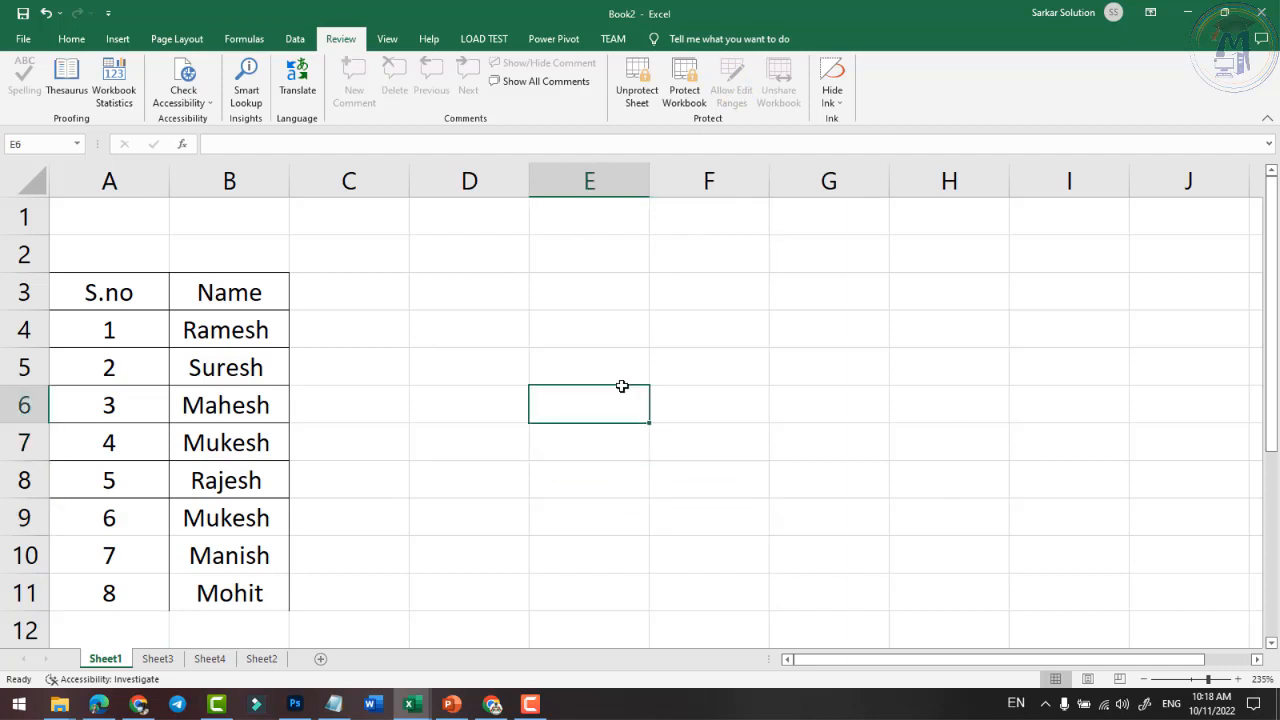
{"action": "left_click", "coordinate": [641, 98]}
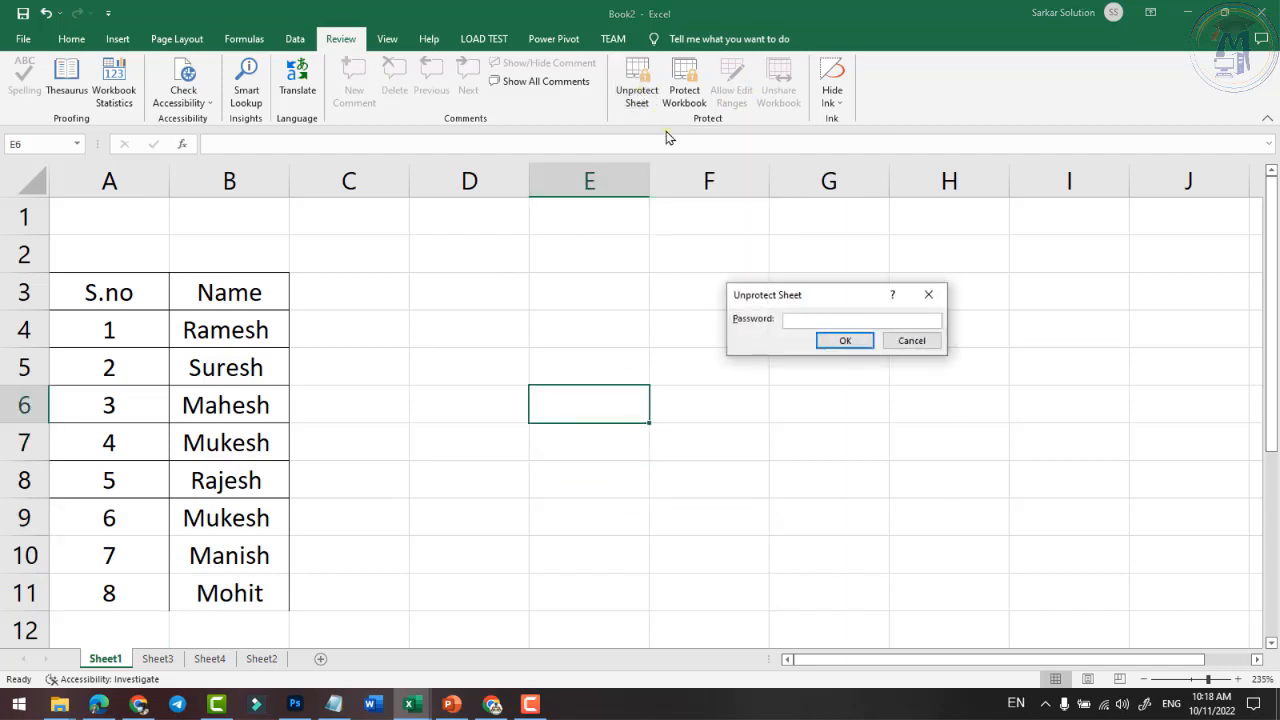
{"action": "left_click", "coordinate": [852, 340]}
- Test editing by typing 'fdhf' in D4, then delete it
{"action": "left_click", "coordinate": [520, 340]}
{"action": "type", "text": "fdhf"}
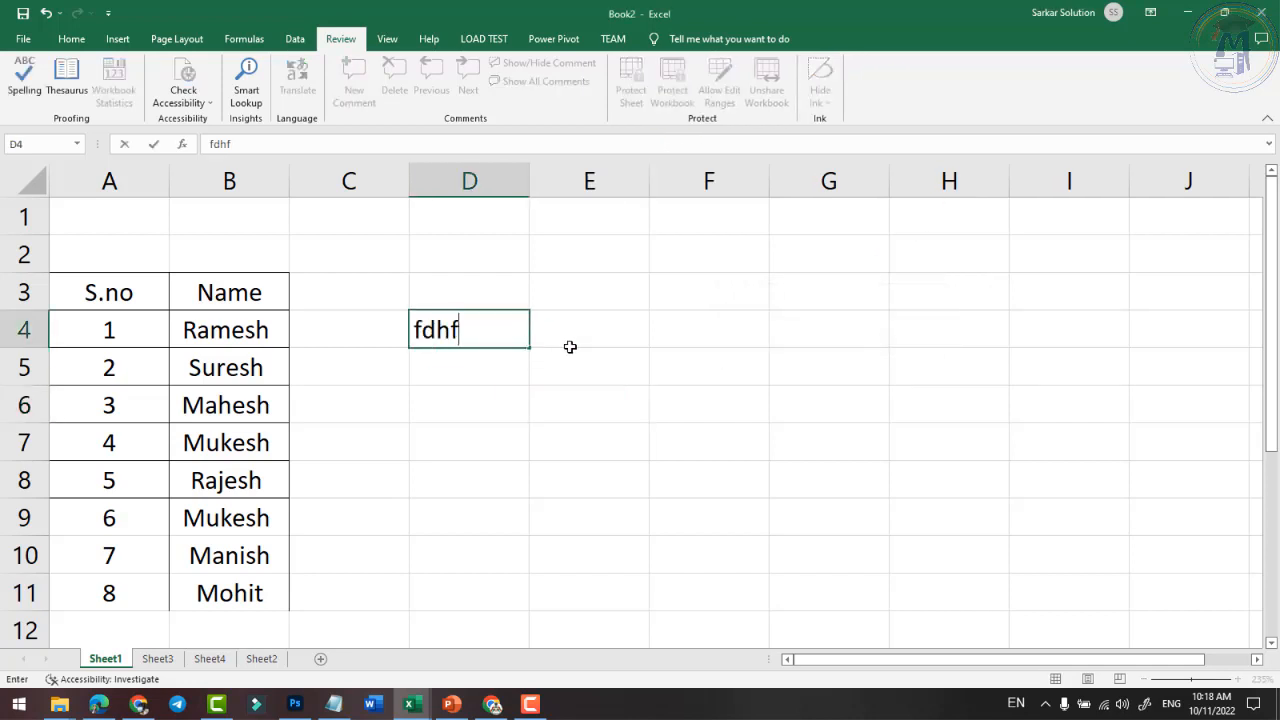
{"action": "key", "text": "BackSpace"}
{"action": "key", "text": "BackSpace"}
{"action": "key", "text": "BackSpace"}
{"action": "key", "text": "BackSpace"}
{"action": "left_click", "coordinate": [794, 483]}
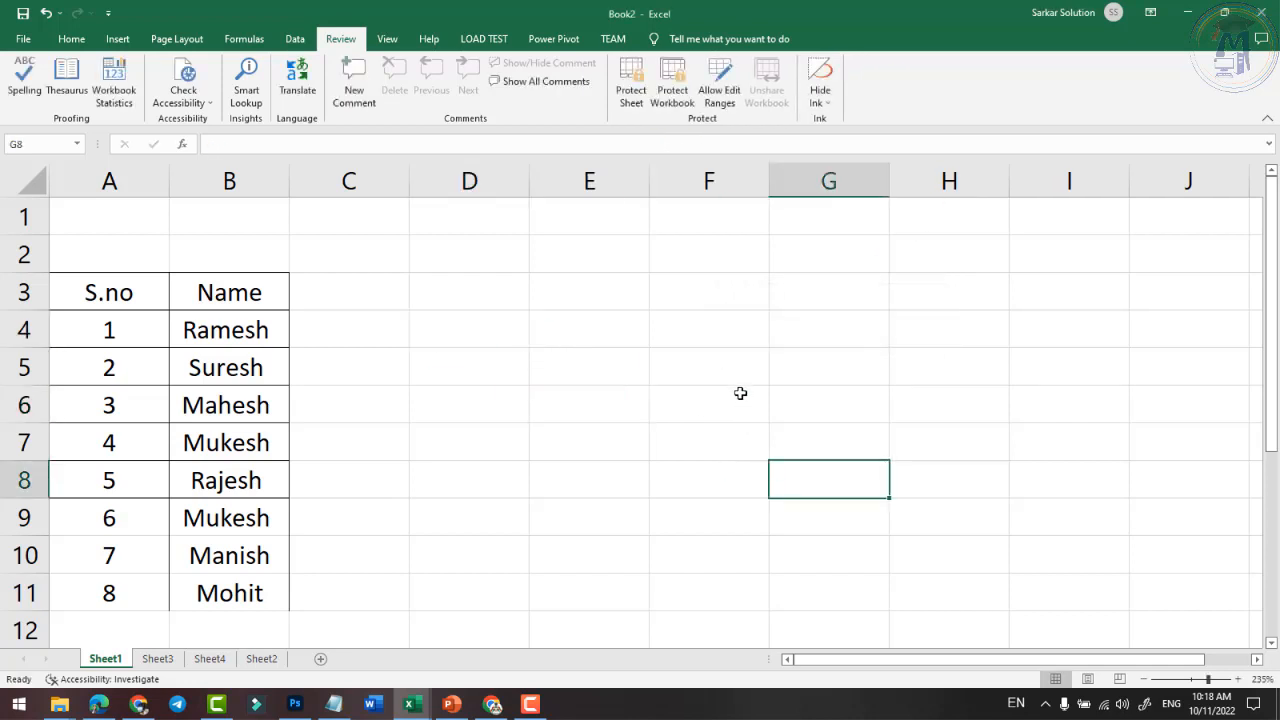
{"action": "left_click", "coordinate": [740, 391]}
{"action": "left_click", "coordinate": [692, 335]}
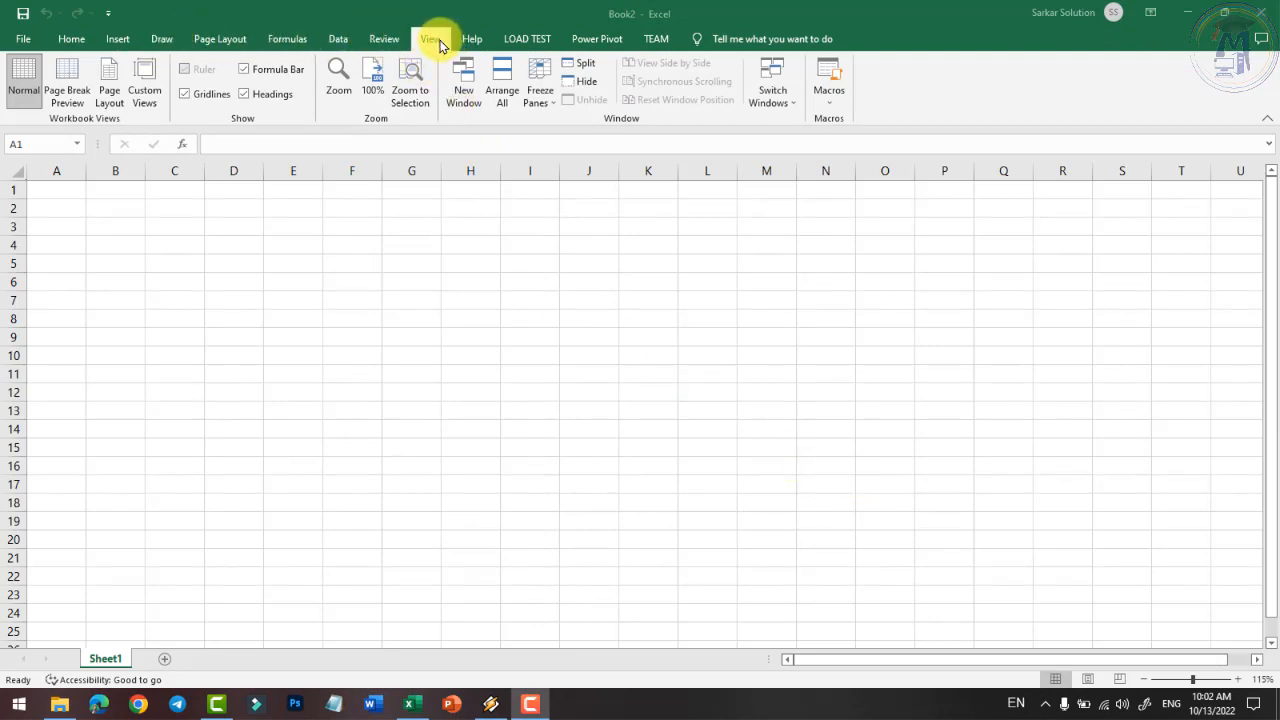
{"action": "left_click", "coordinate": [23, 38]}
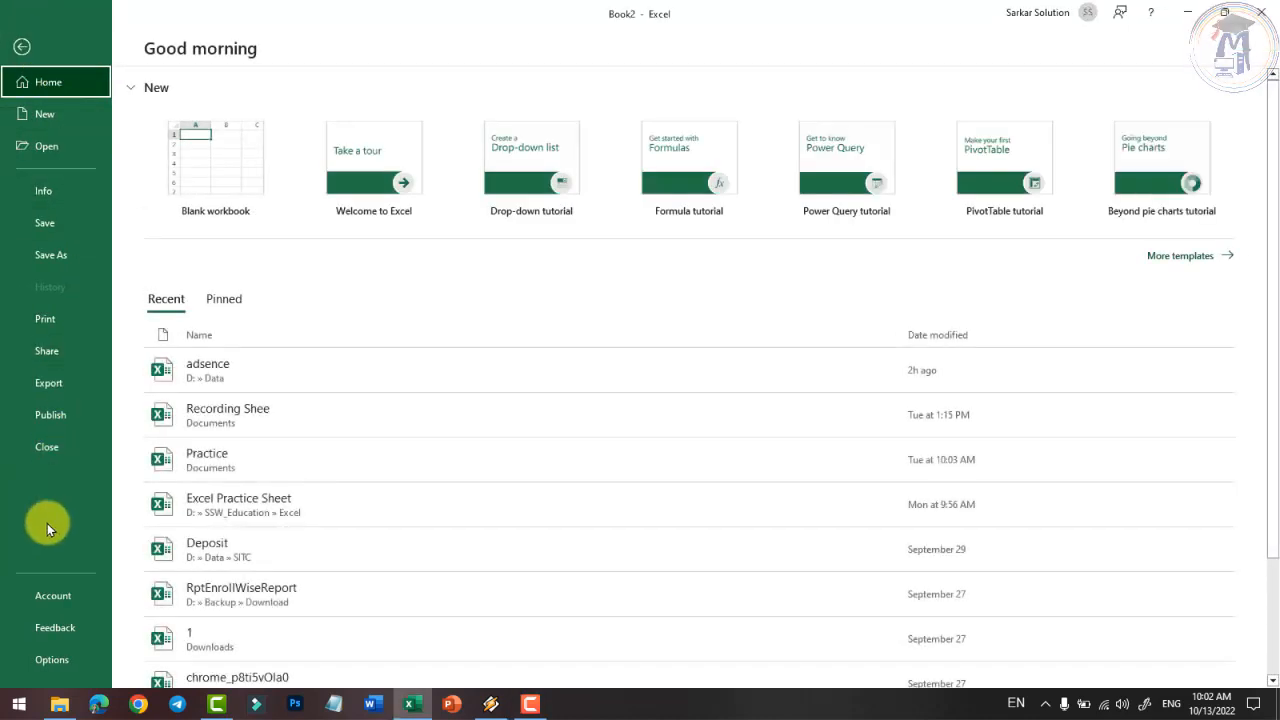
{"action": "left_click", "coordinate": [12, 42]}
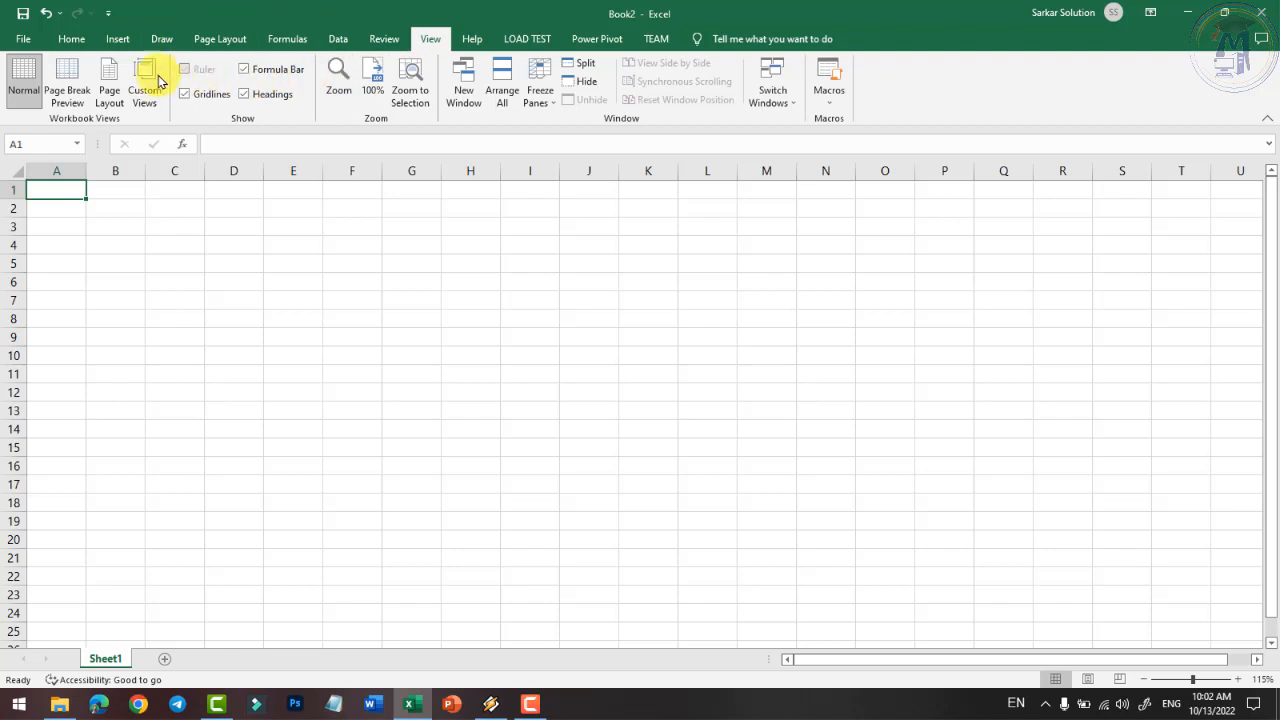
{"action": "left_click", "coordinate": [73, 42]}
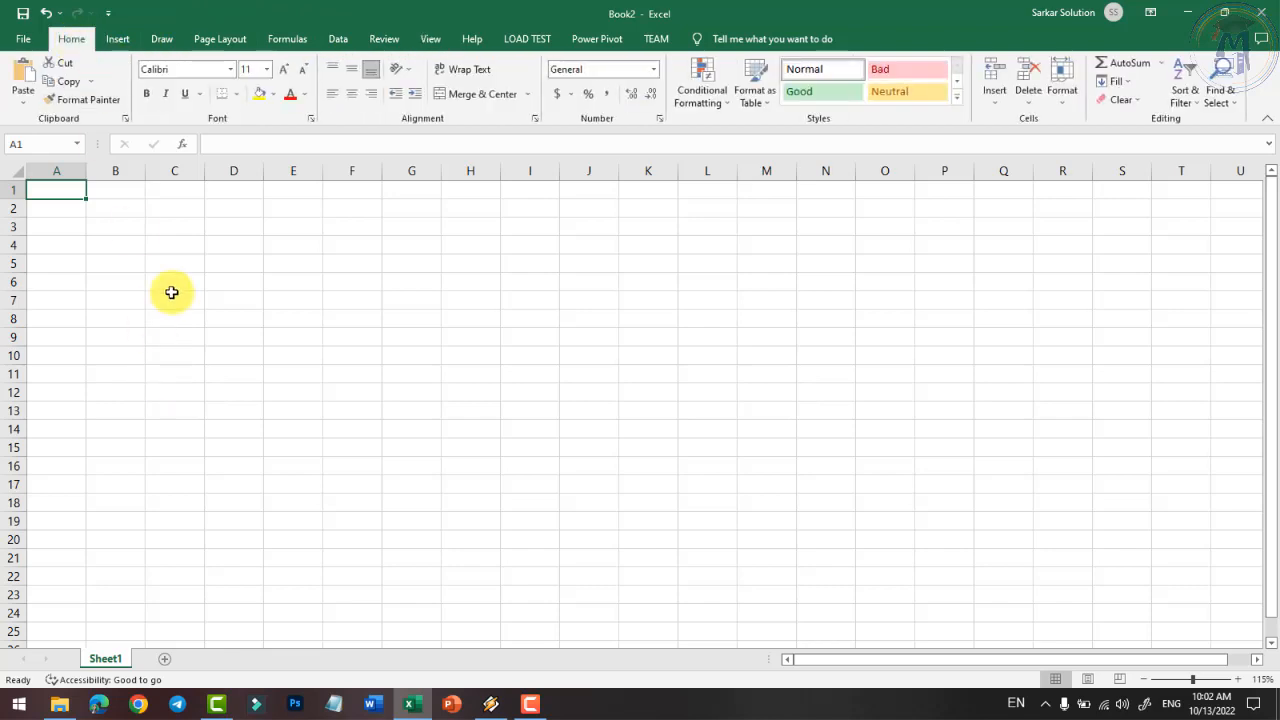
- Browse the Insert, Draw, Page Layout, Formulas, Data, Review and View tabs, then go to File Home
{"action": "left_click", "coordinate": [119, 40]}
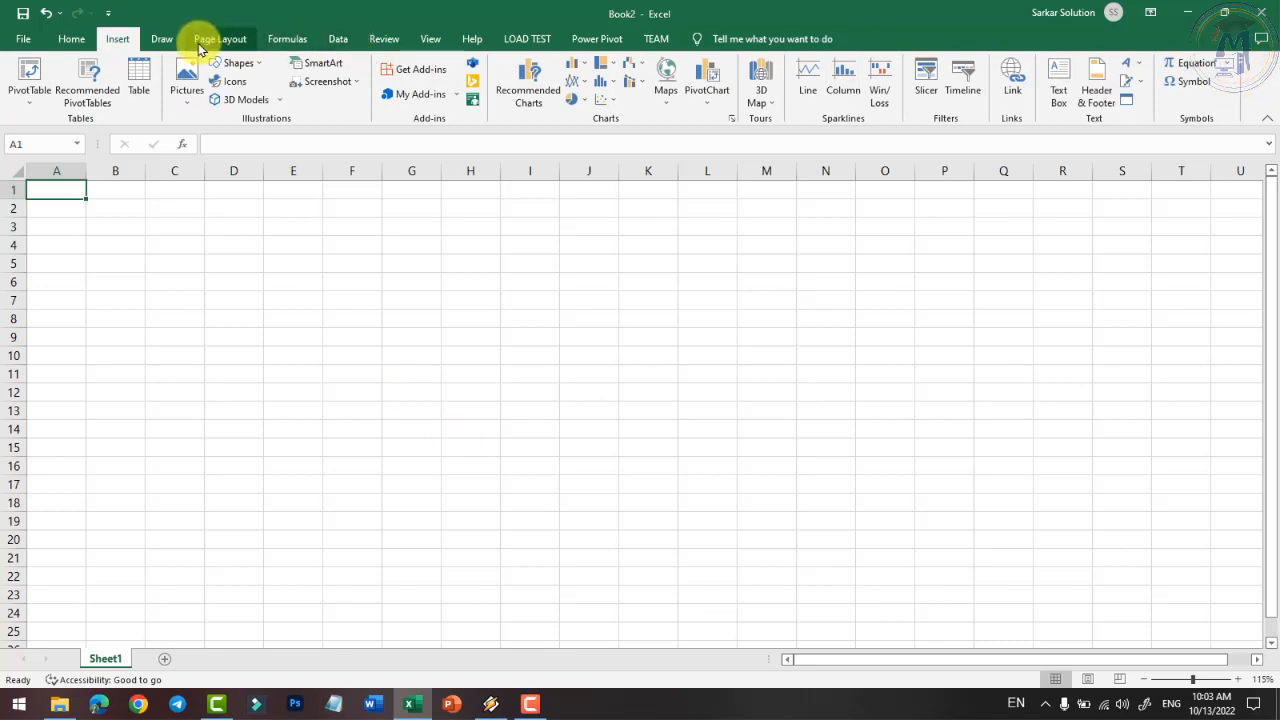
{"action": "left_click", "coordinate": [163, 38]}
{"action": "left_click", "coordinate": [214, 38]}
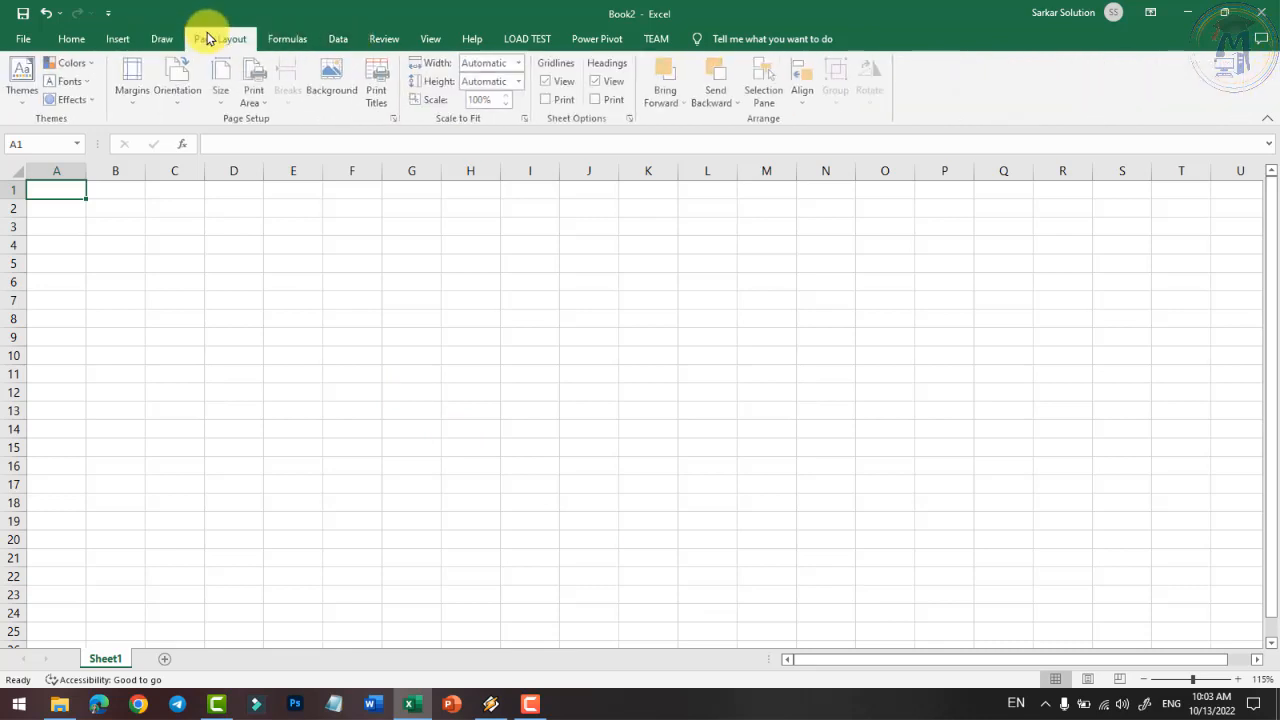
{"action": "left_click", "coordinate": [300, 42]}
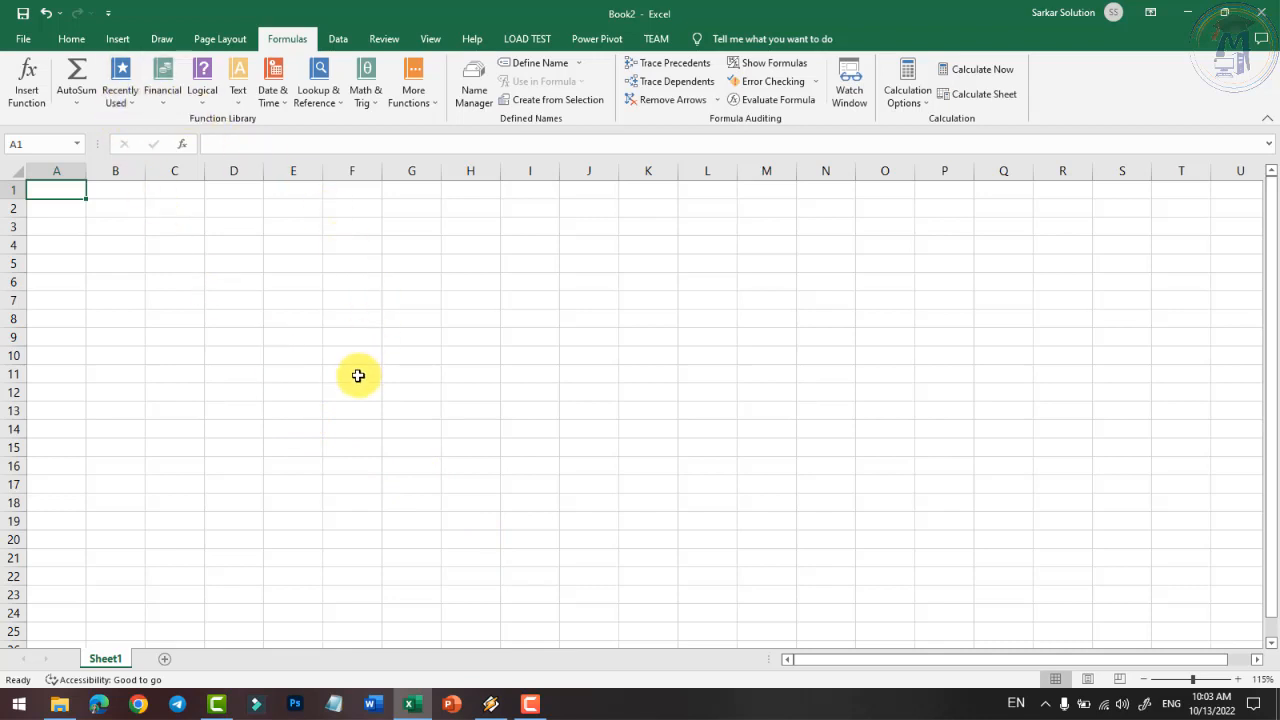
{"action": "left_click", "coordinate": [338, 40]}
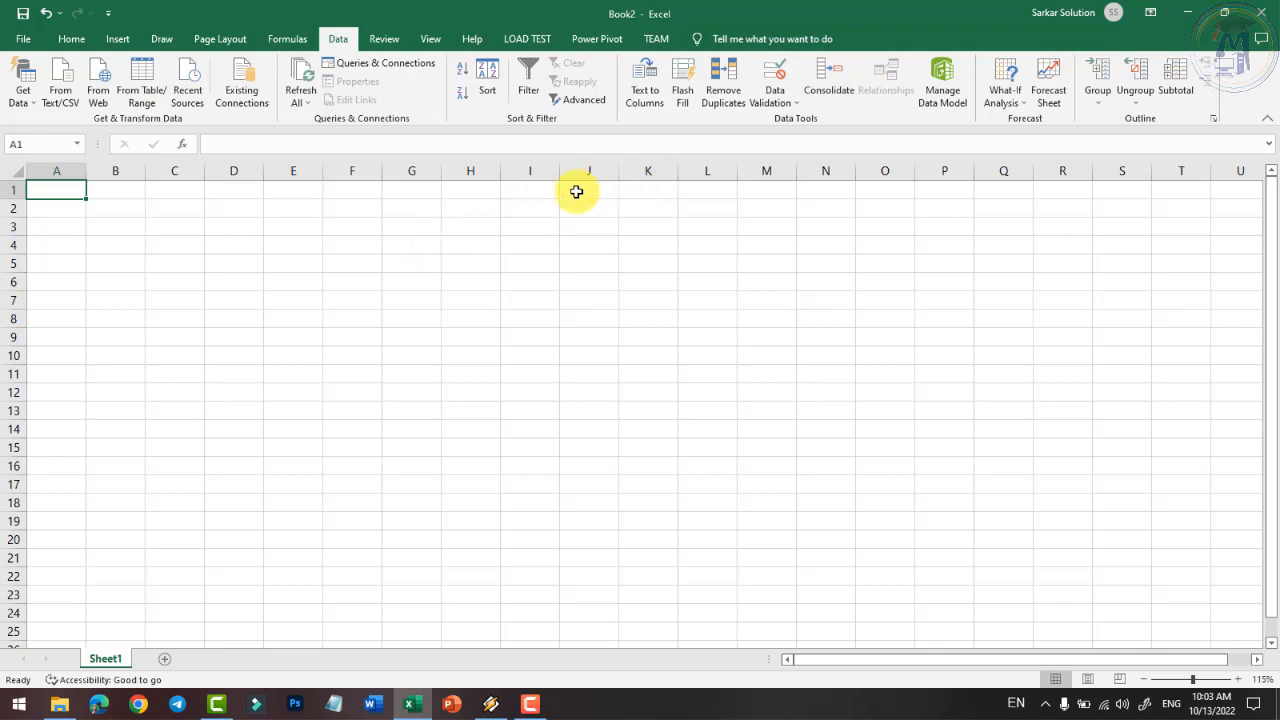
{"action": "left_click", "coordinate": [382, 38]}
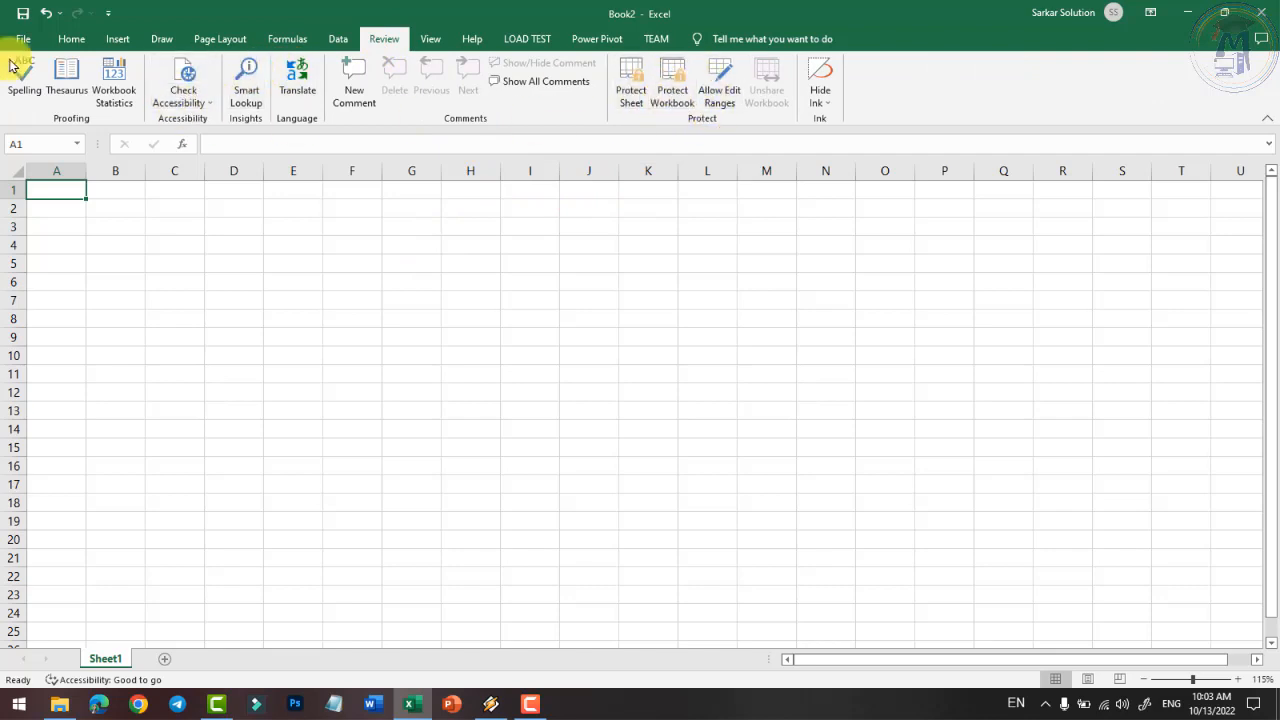
{"action": "left_click", "coordinate": [431, 40]}
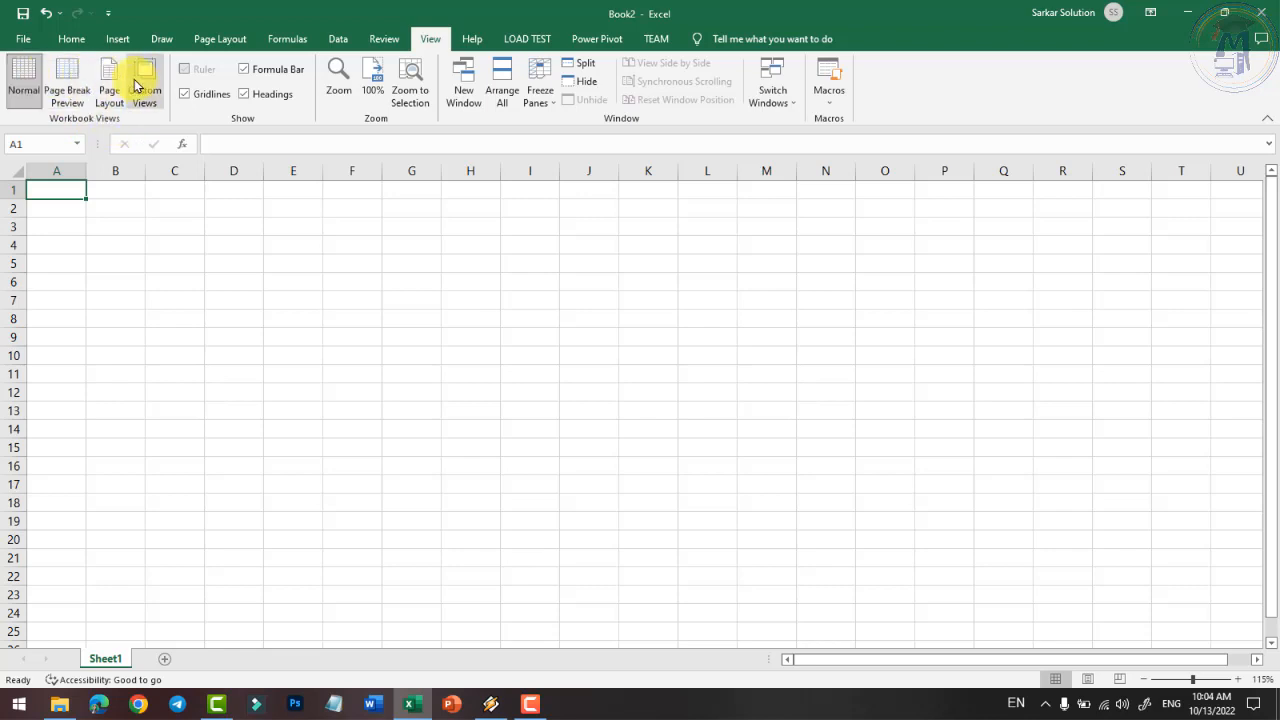
{"action": "left_click", "coordinate": [18, 40]}
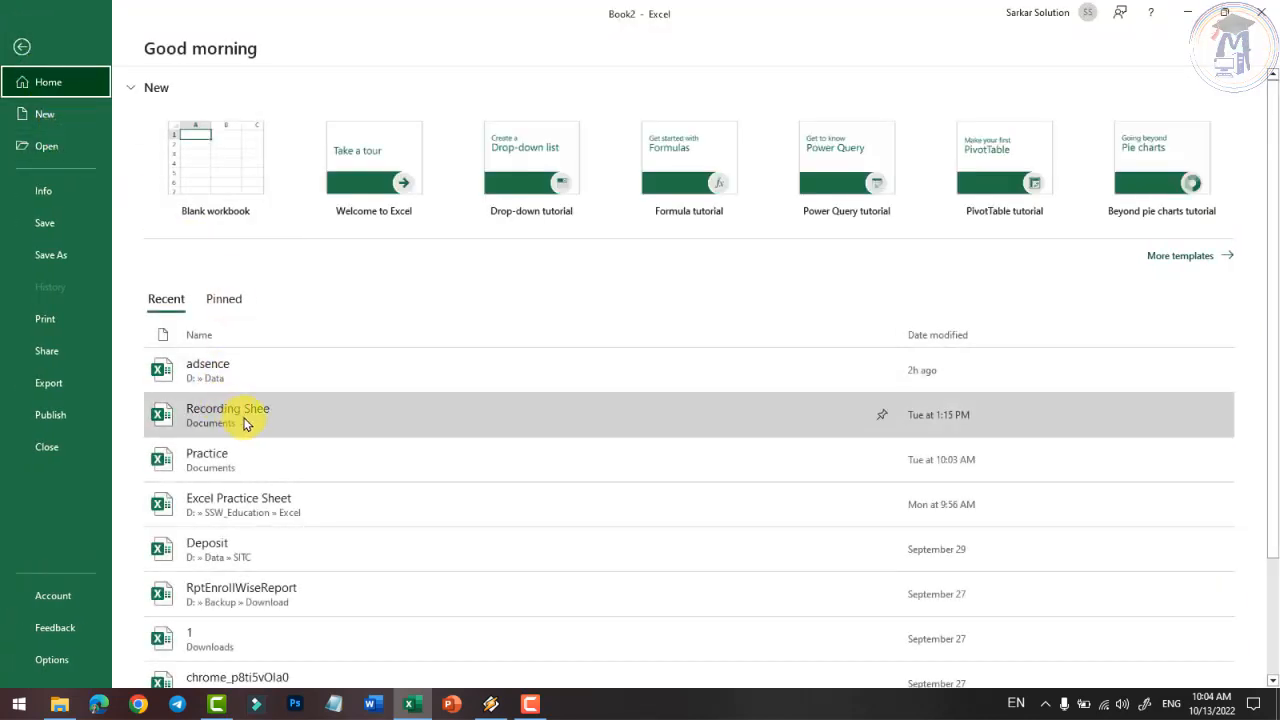
- Open the recent Recording Sheet workbook showing the JULY 2022 salary table
{"action": "left_click", "coordinate": [245, 424]}
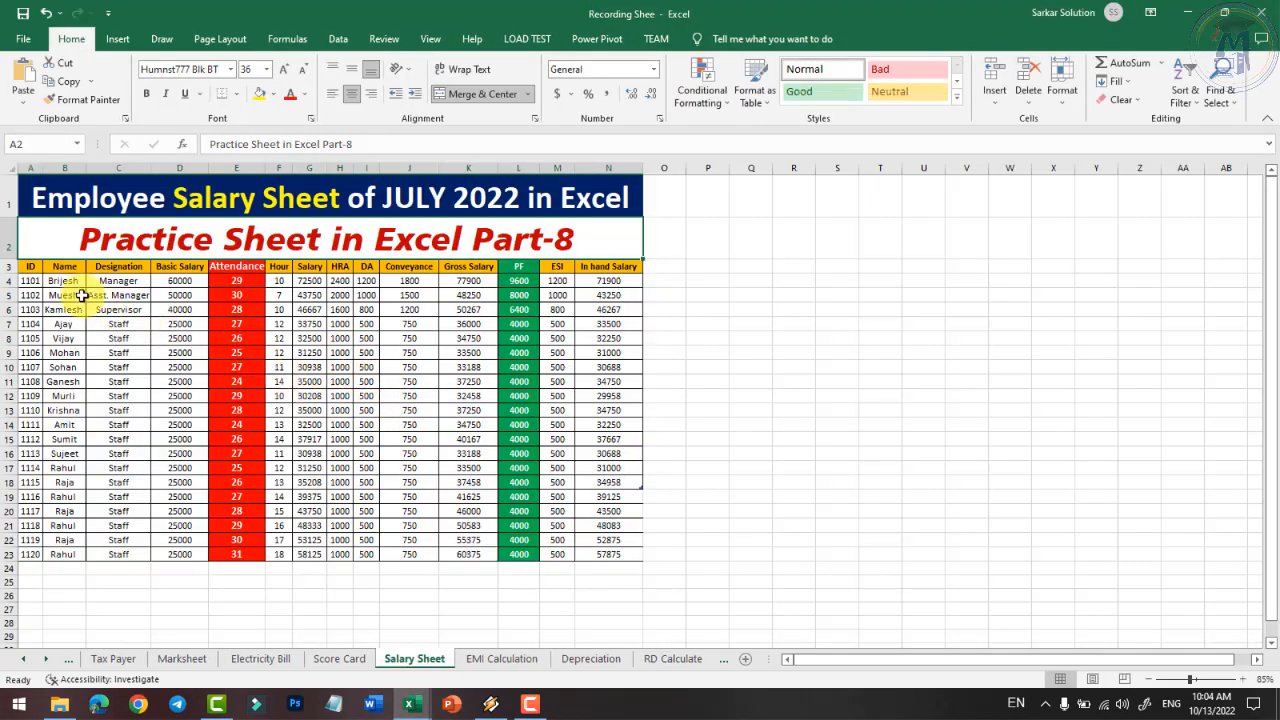
{"action": "scroll", "coordinate": [81, 296], "scroll_direction": "up", "scroll_amount": 4, "text": "ctrl"}
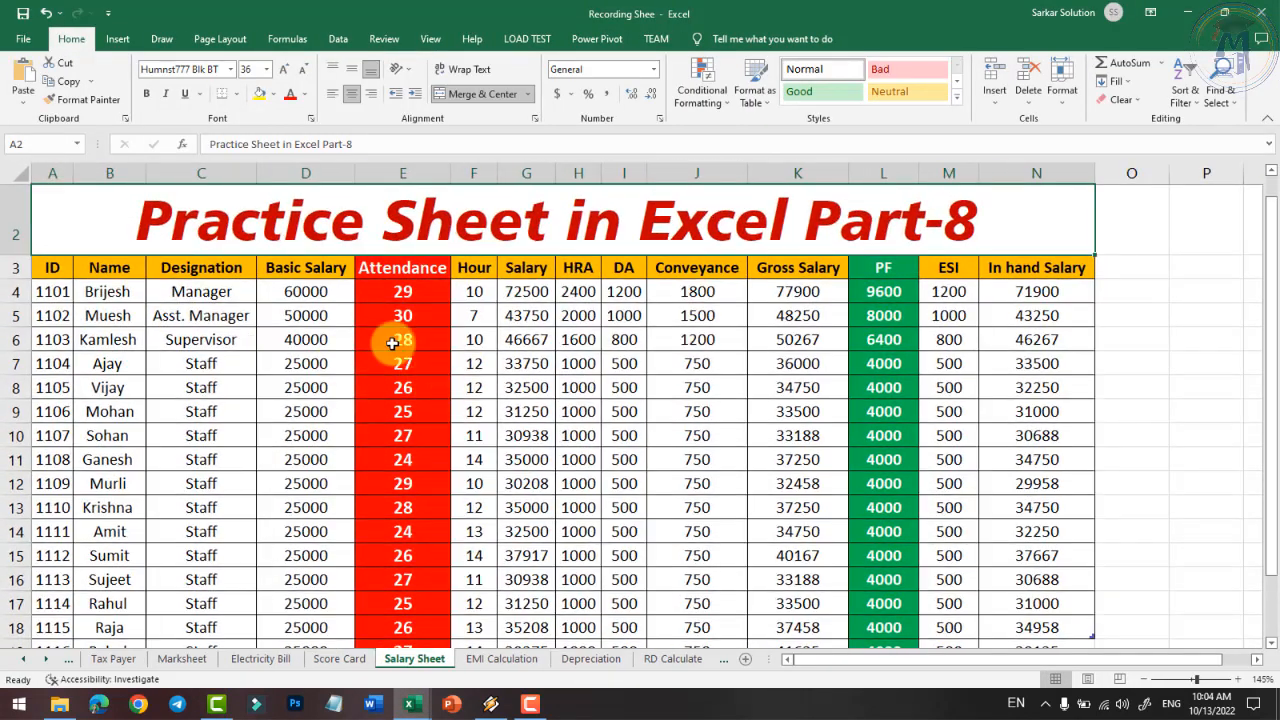
{"action": "scroll", "coordinate": [350, 344], "scroll_direction": "up", "scroll_amount": 1}
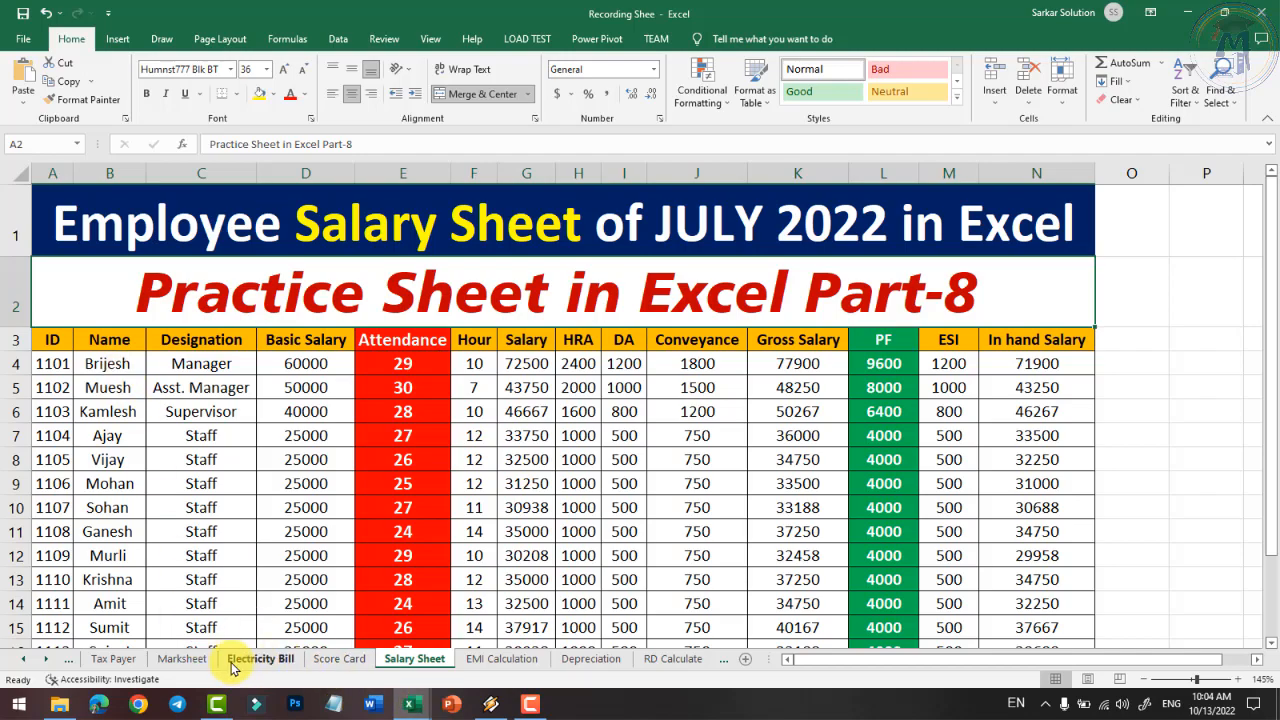
- Scroll the sheet tabs back and switch to the Attendance Sheet
{"action": "left_click", "coordinate": [68, 664]}
{"action": "left_click", "coordinate": [68, 664]}
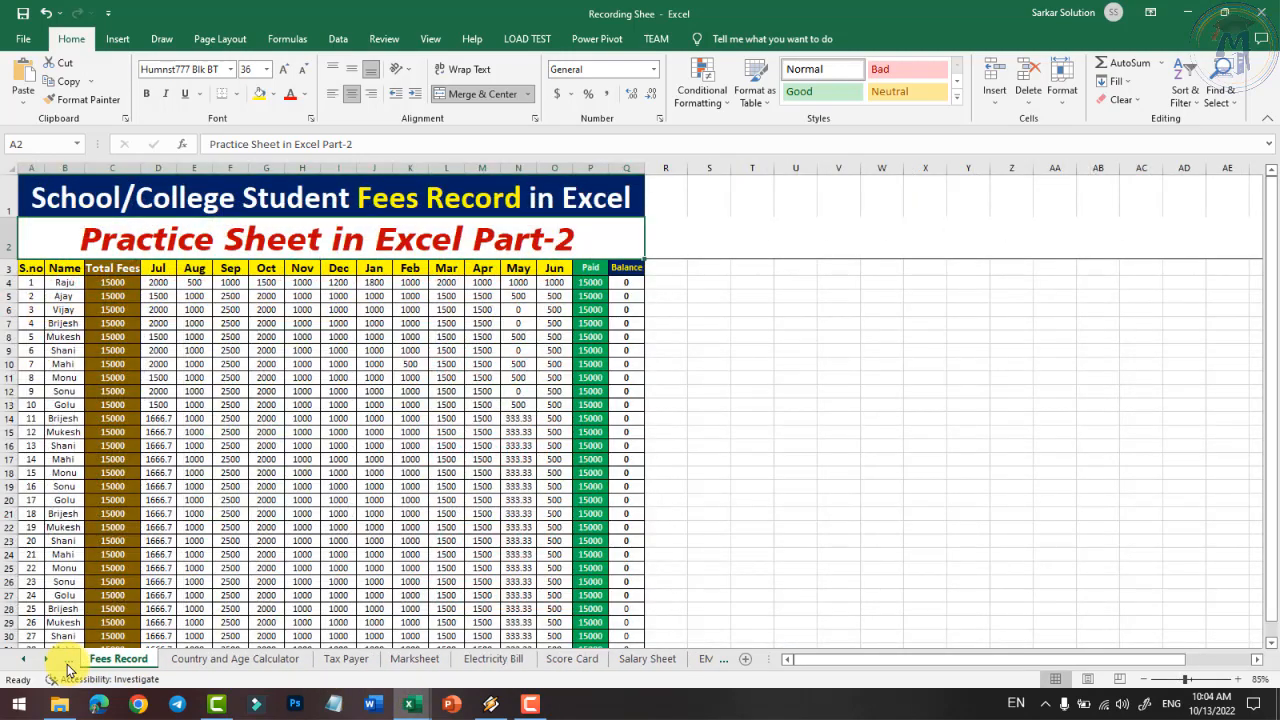
{"action": "left_click", "coordinate": [68, 664]}
{"action": "left_click", "coordinate": [68, 664]}
{"action": "left_click", "coordinate": [228, 659]}
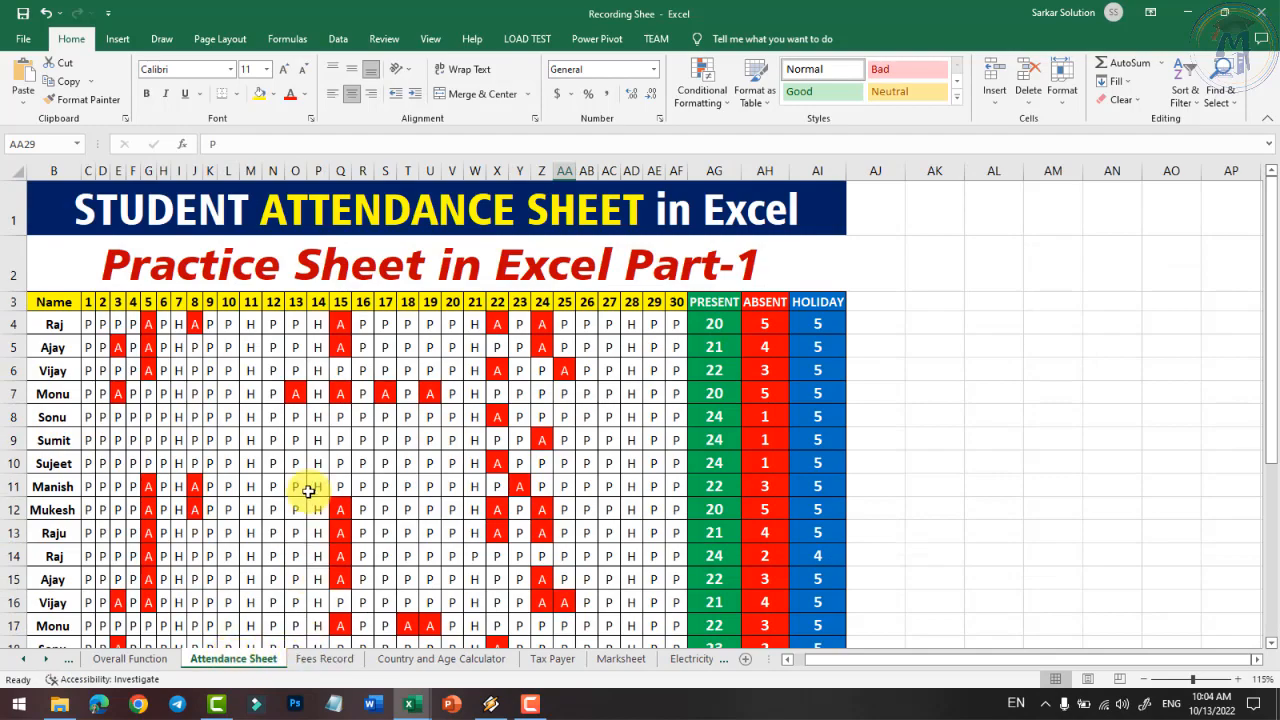
{"action": "scroll", "coordinate": [392, 425], "scroll_direction": "up", "scroll_amount": 3}
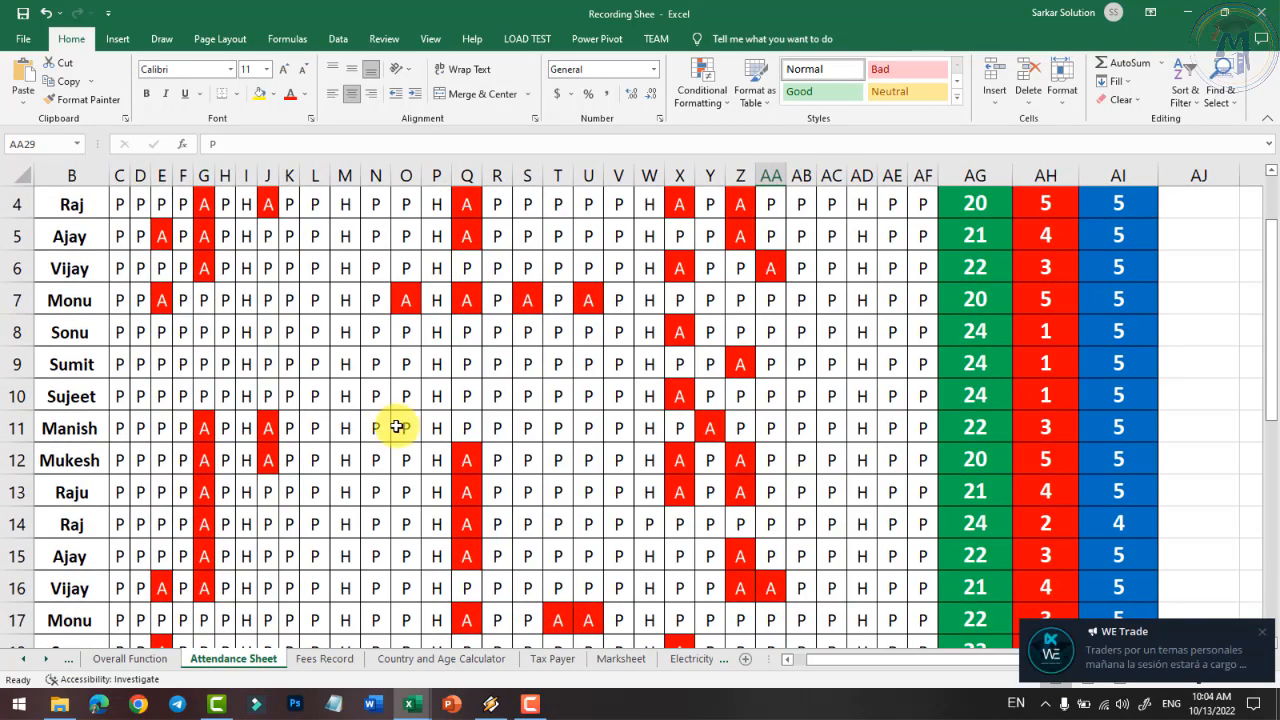
{"action": "scroll", "coordinate": [424, 418], "scroll_direction": "up", "scroll_amount": 1}
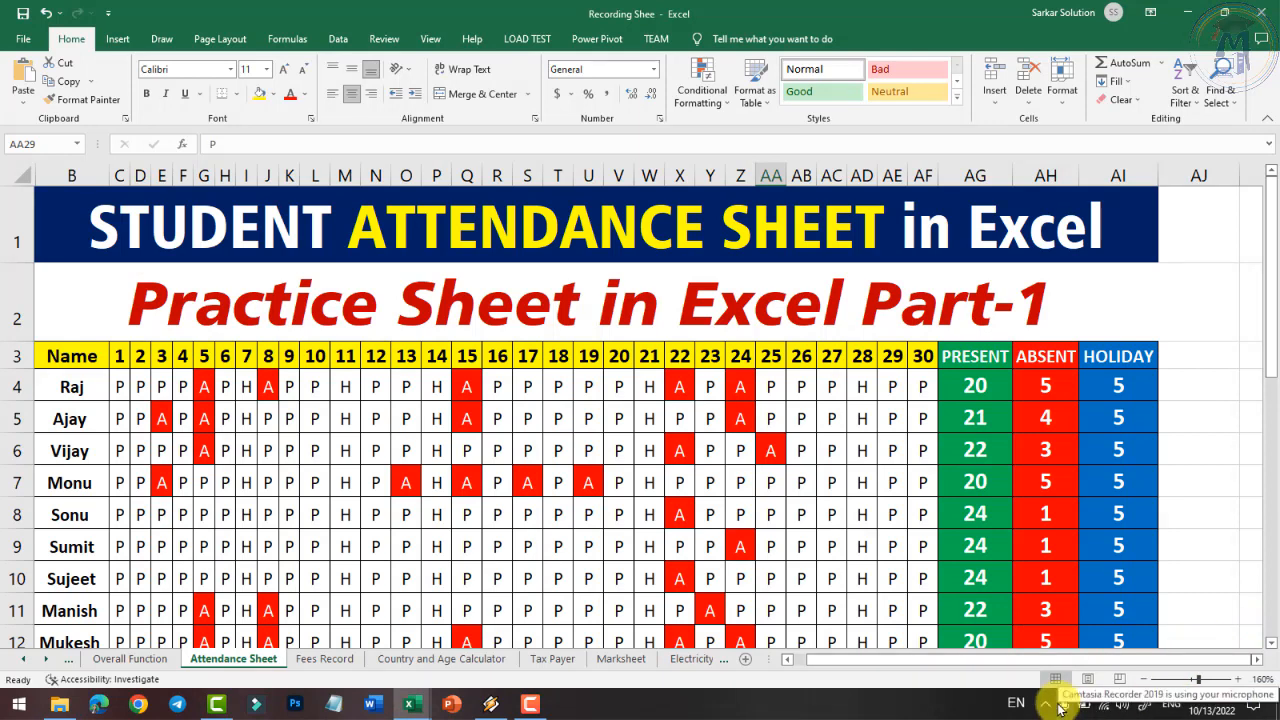
{"action": "left_click", "coordinate": [428, 38]}
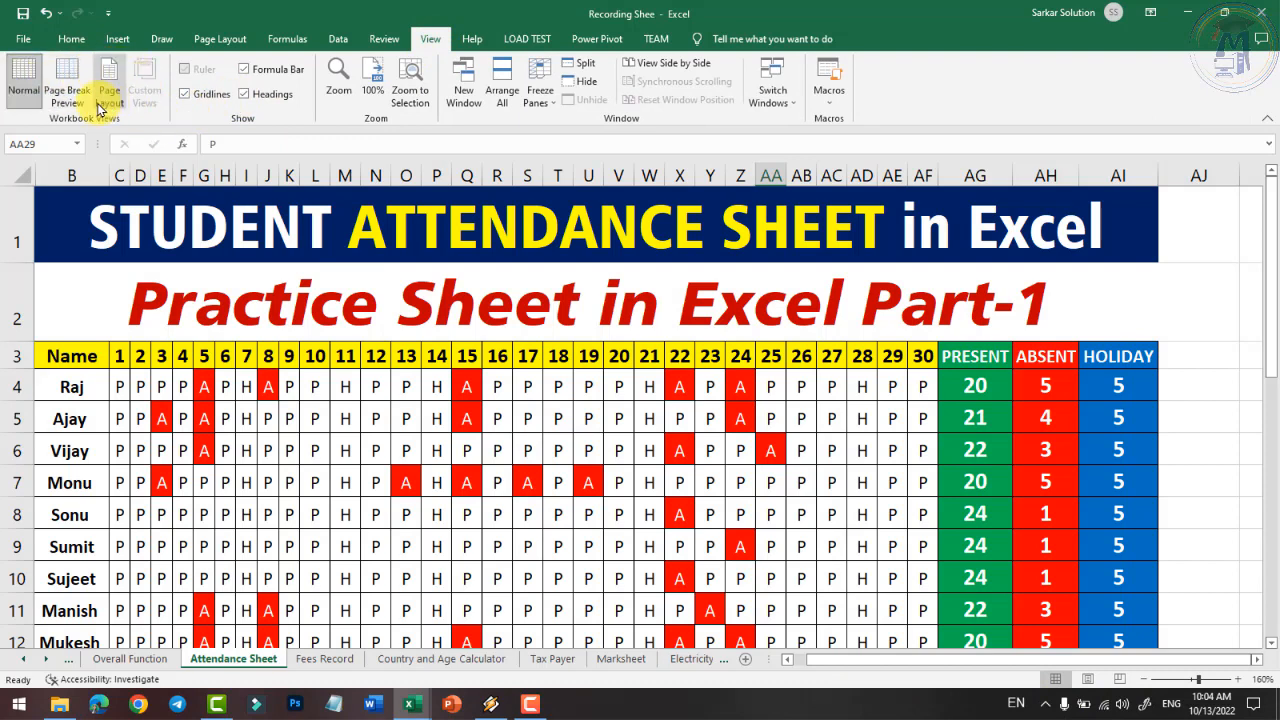
- Select some attendance cells, then switch the sheet to Page Break Preview
{"action": "left_click", "coordinate": [183, 450]}
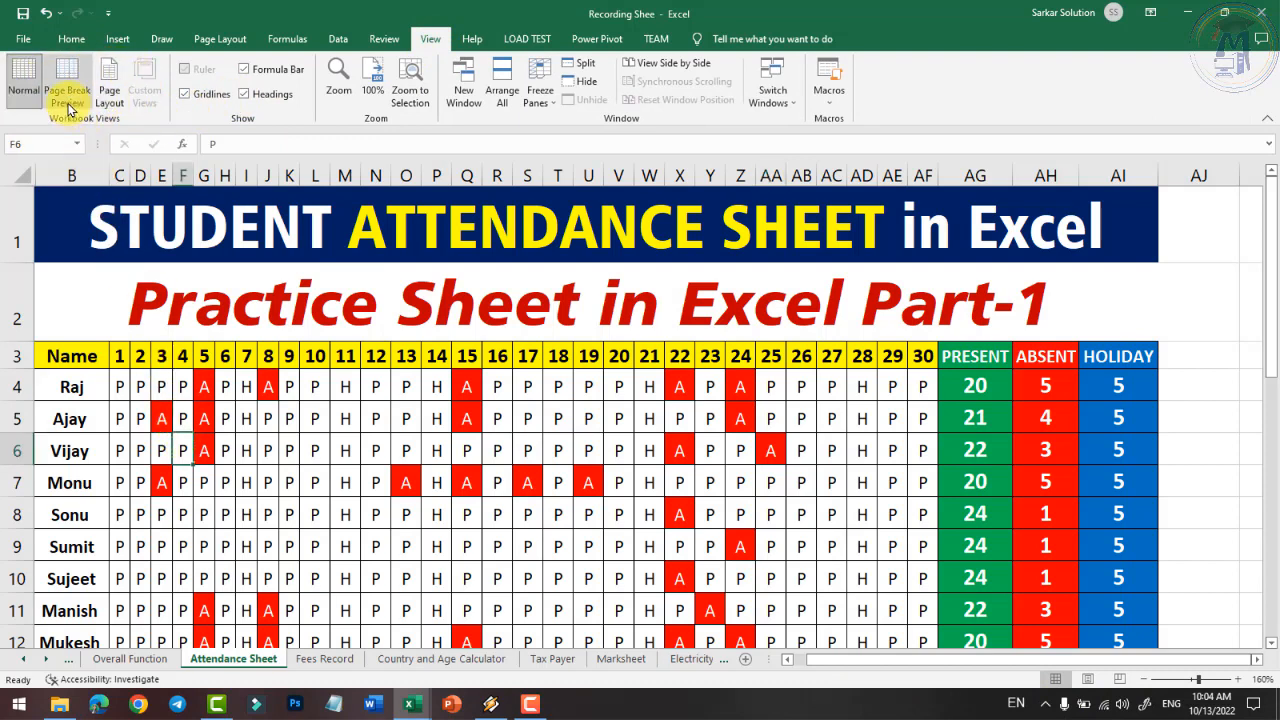
{"action": "left_click_drag", "start_coordinate": [289, 418], "coordinate": [573, 585]}
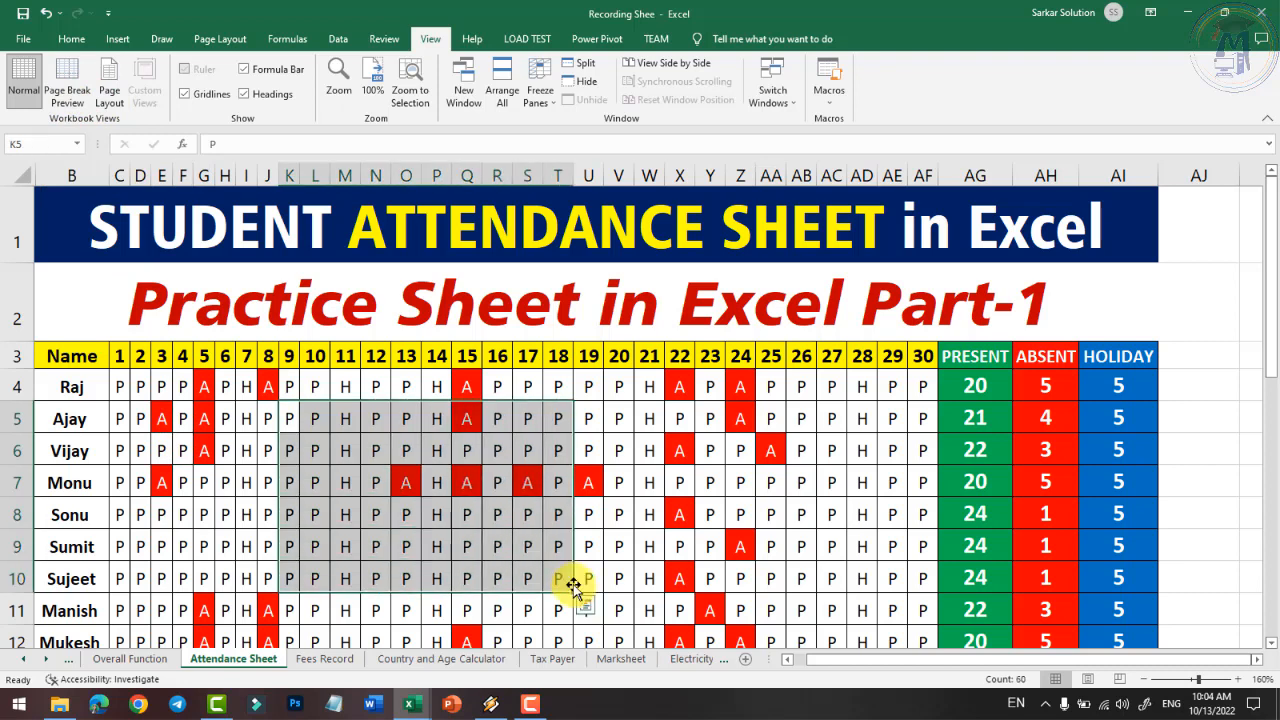
{"action": "left_click", "coordinate": [643, 548]}
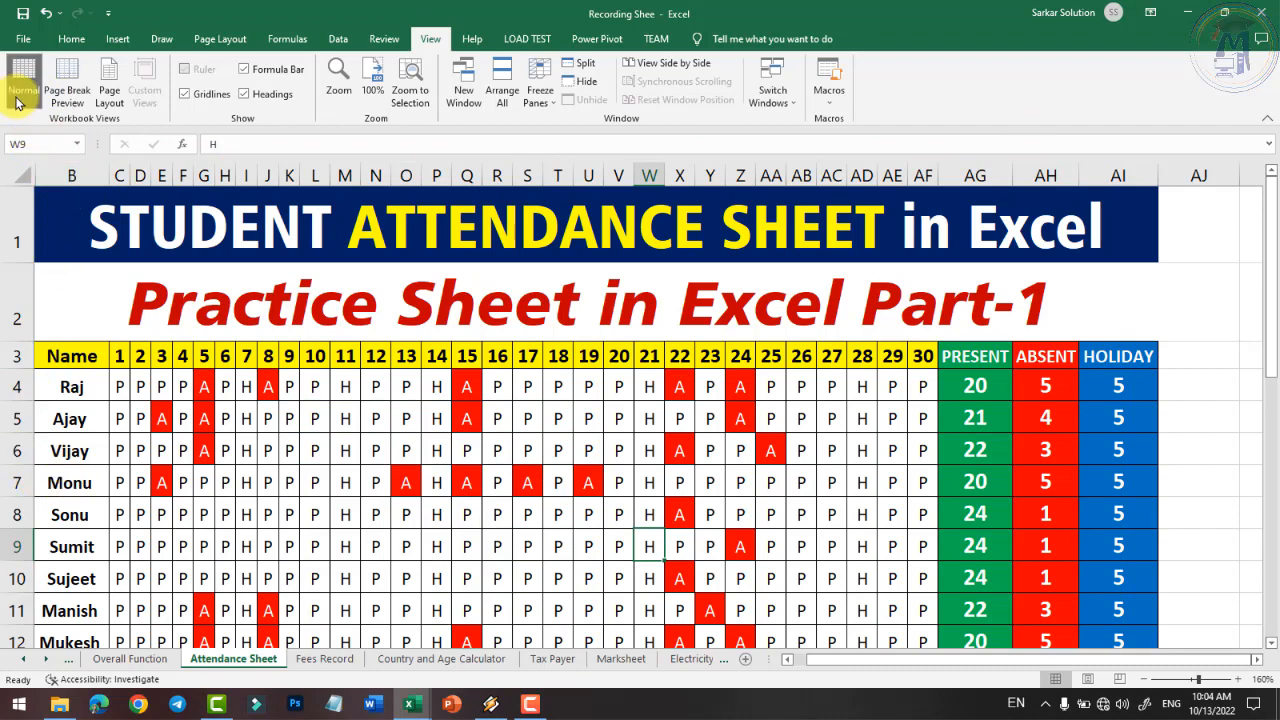
{"action": "left_click", "coordinate": [67, 88]}
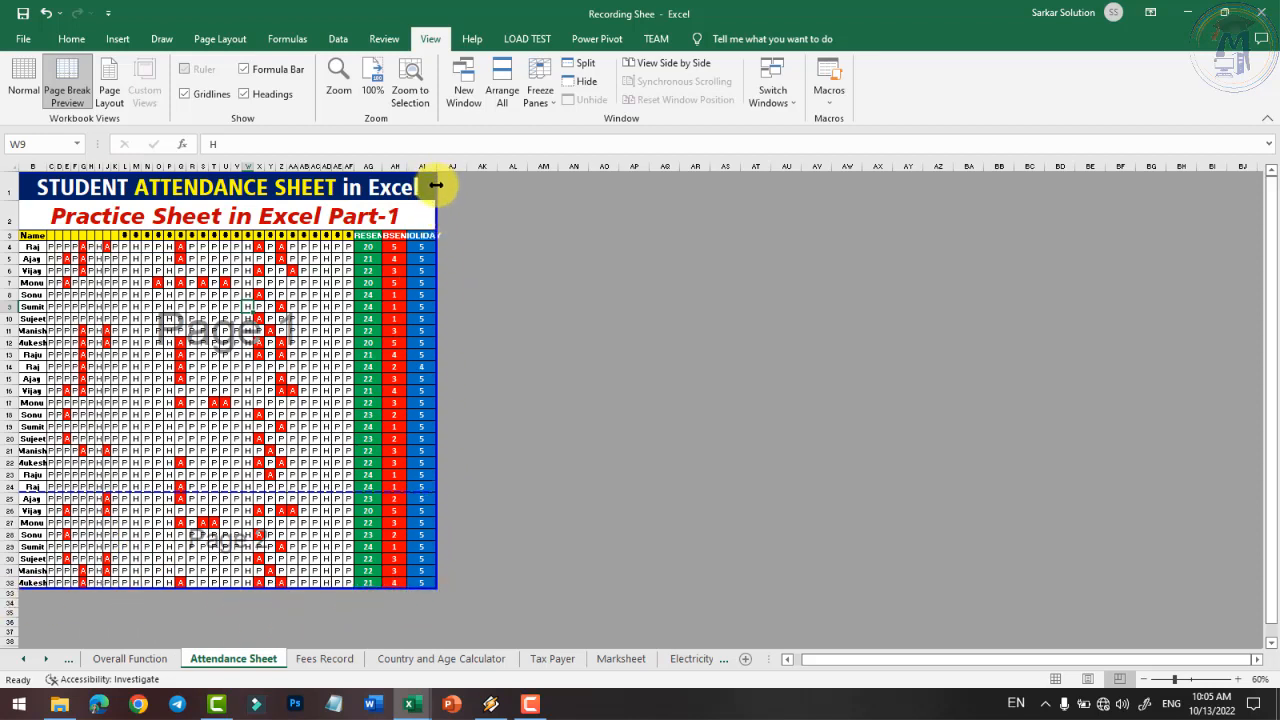
- Preview both printed pages in File > Print, then return to the worksheet
{"action": "left_click", "coordinate": [27, 39]}
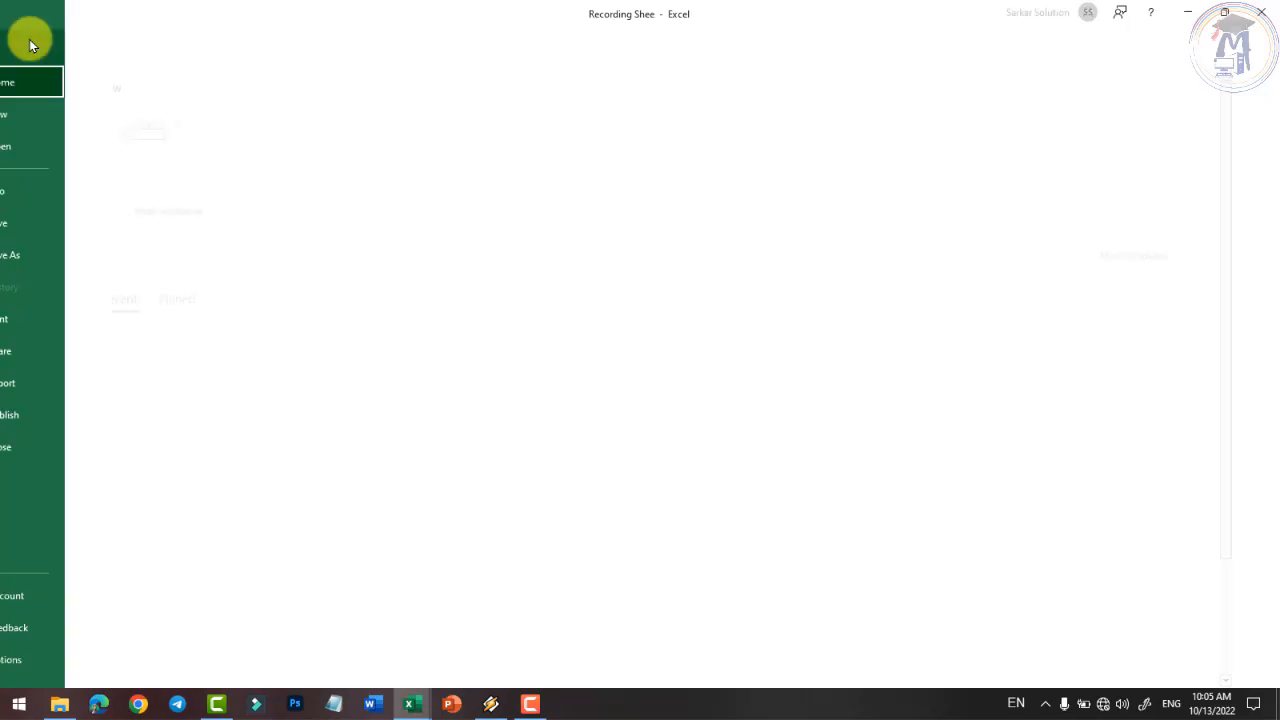
{"action": "left_click", "coordinate": [56, 322]}
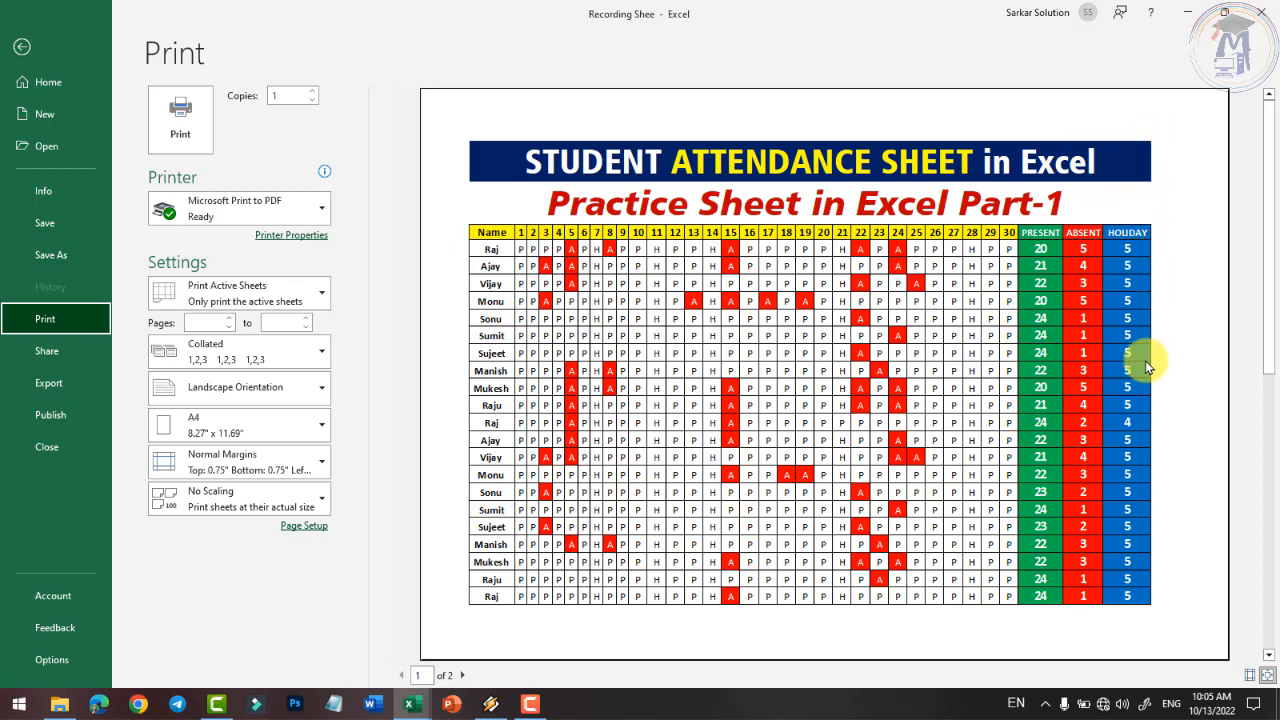
{"action": "scroll", "coordinate": [1145, 360], "scroll_direction": "down", "scroll_amount": 3}
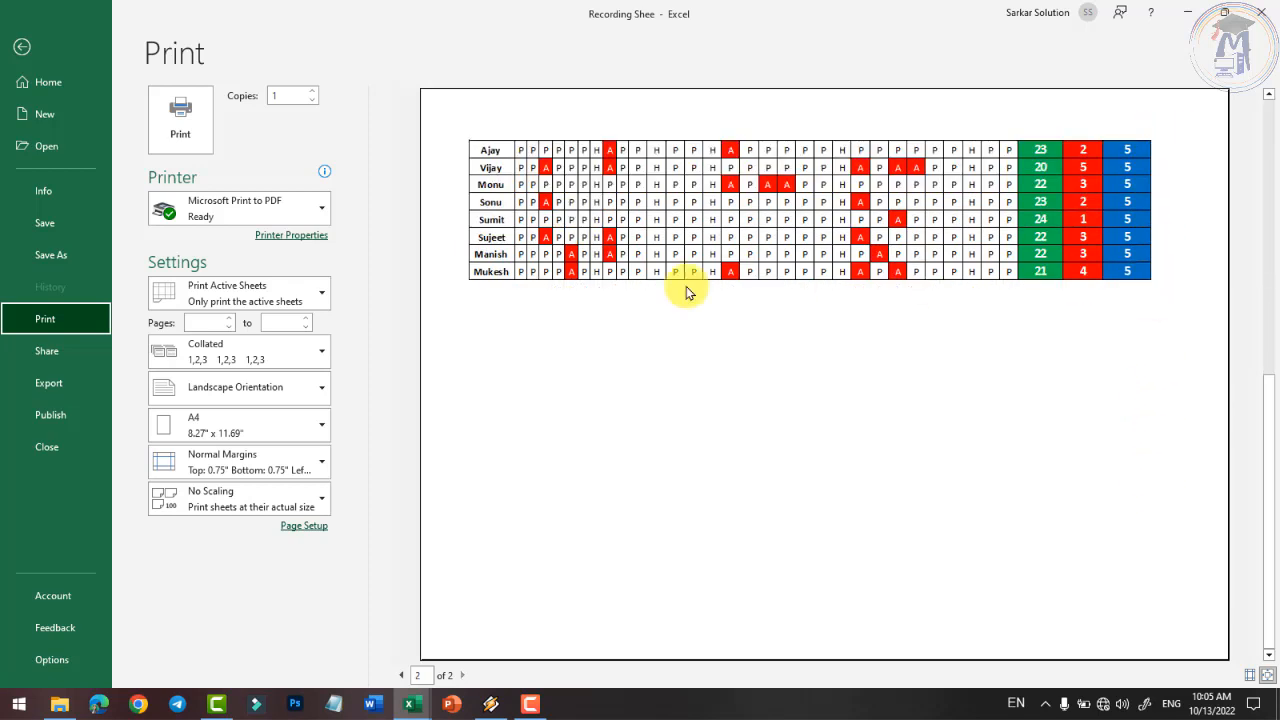
{"action": "scroll", "coordinate": [846, 286], "scroll_direction": "up", "scroll_amount": 3}
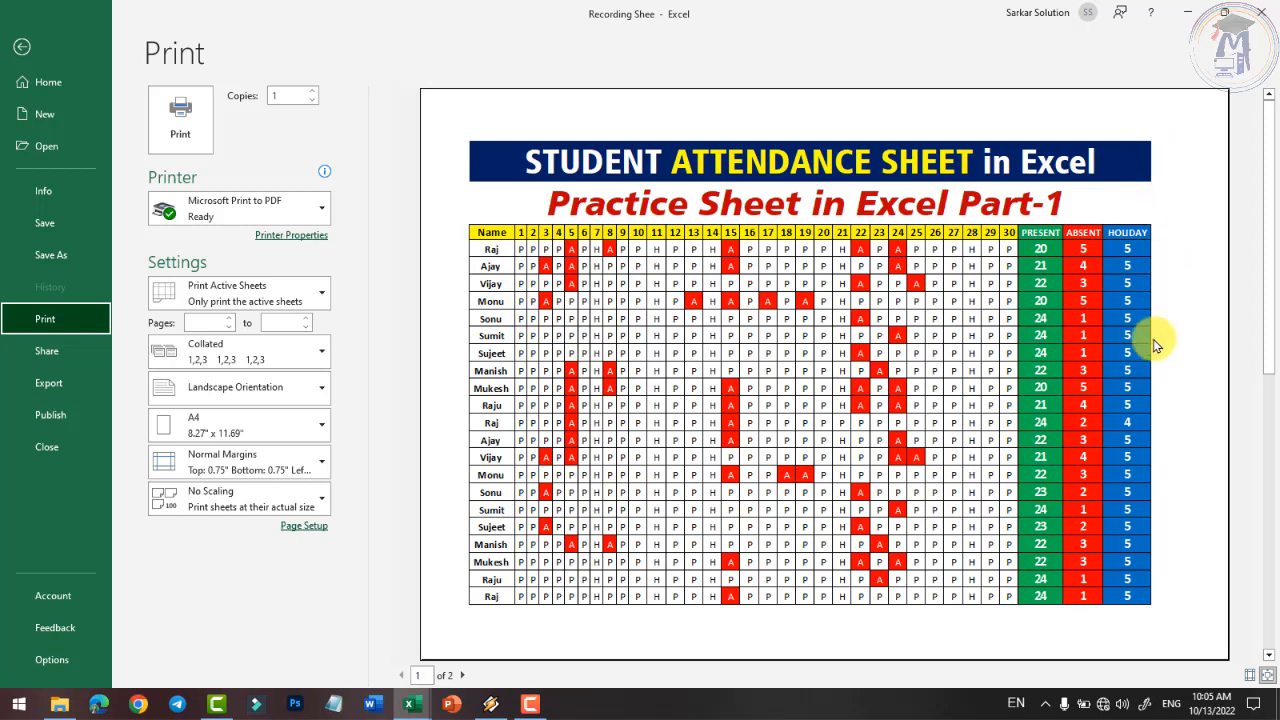
{"action": "left_click", "coordinate": [22, 48]}
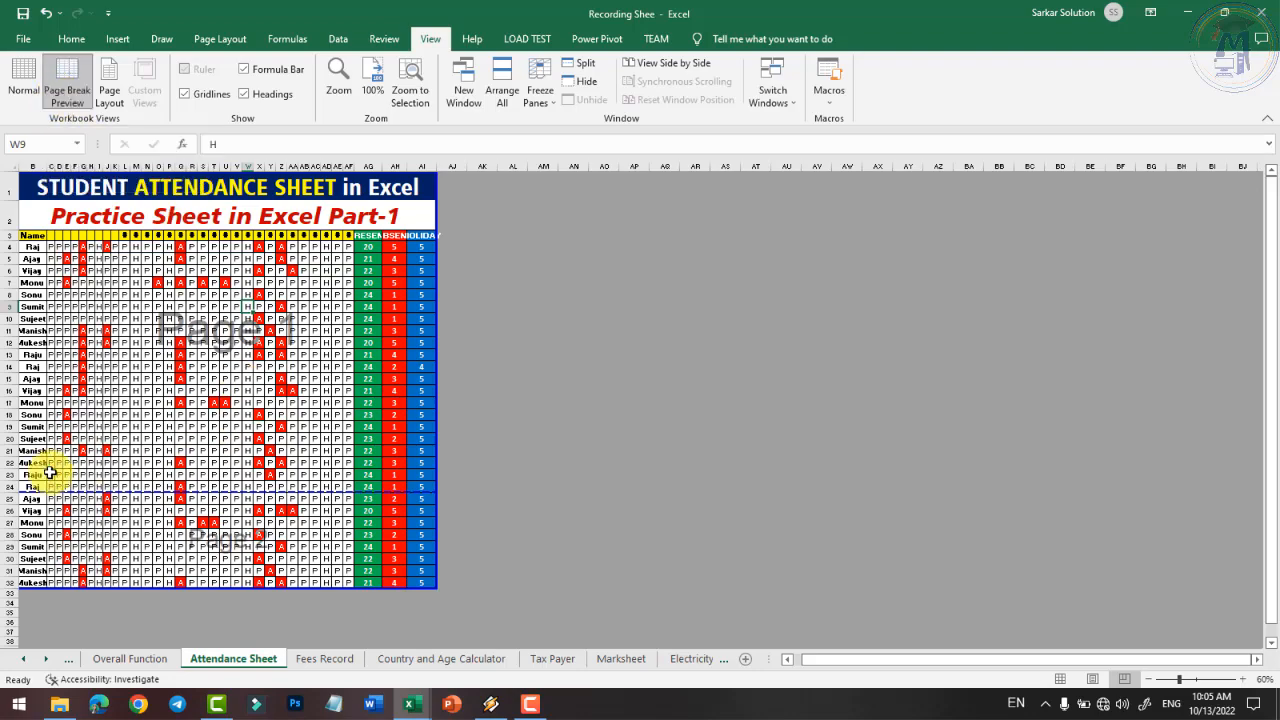
- Move the first page break down below row 26 and check the print preview
{"action": "scroll", "coordinate": [160, 503], "scroll_direction": "up", "scroll_amount": 6}
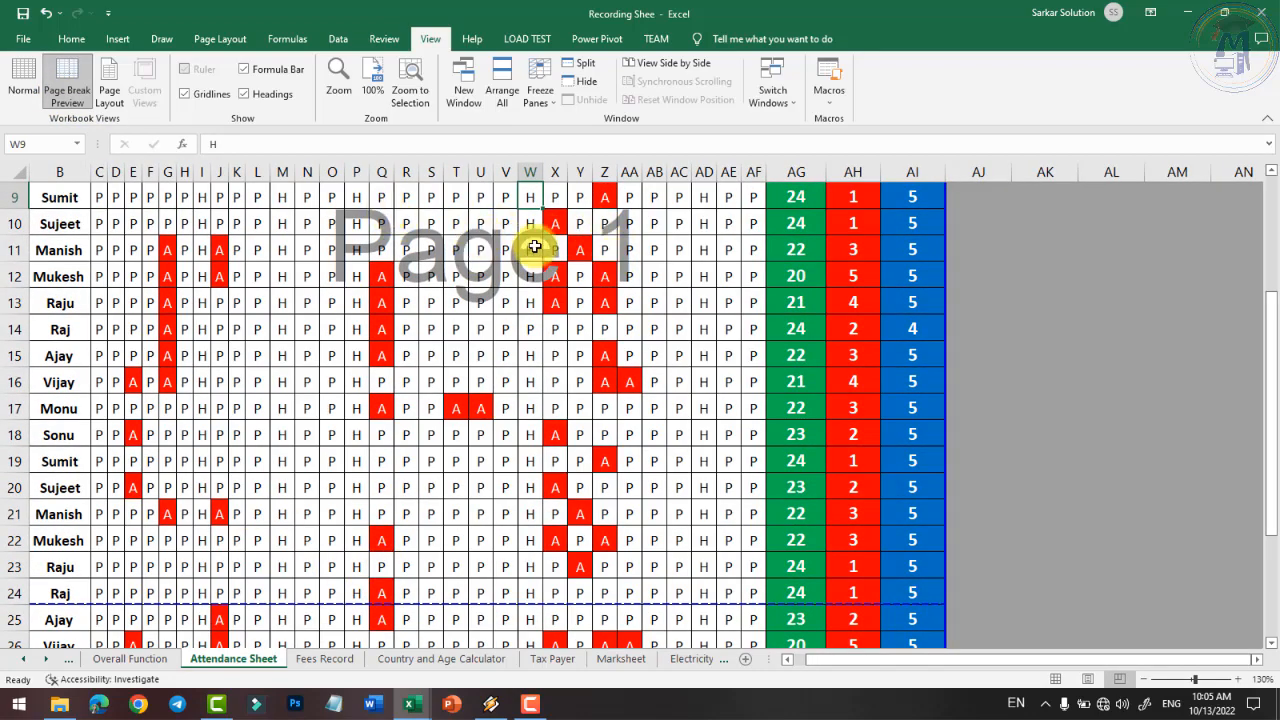
{"action": "scroll", "coordinate": [537, 243], "scroll_direction": "down", "scroll_amount": 4}
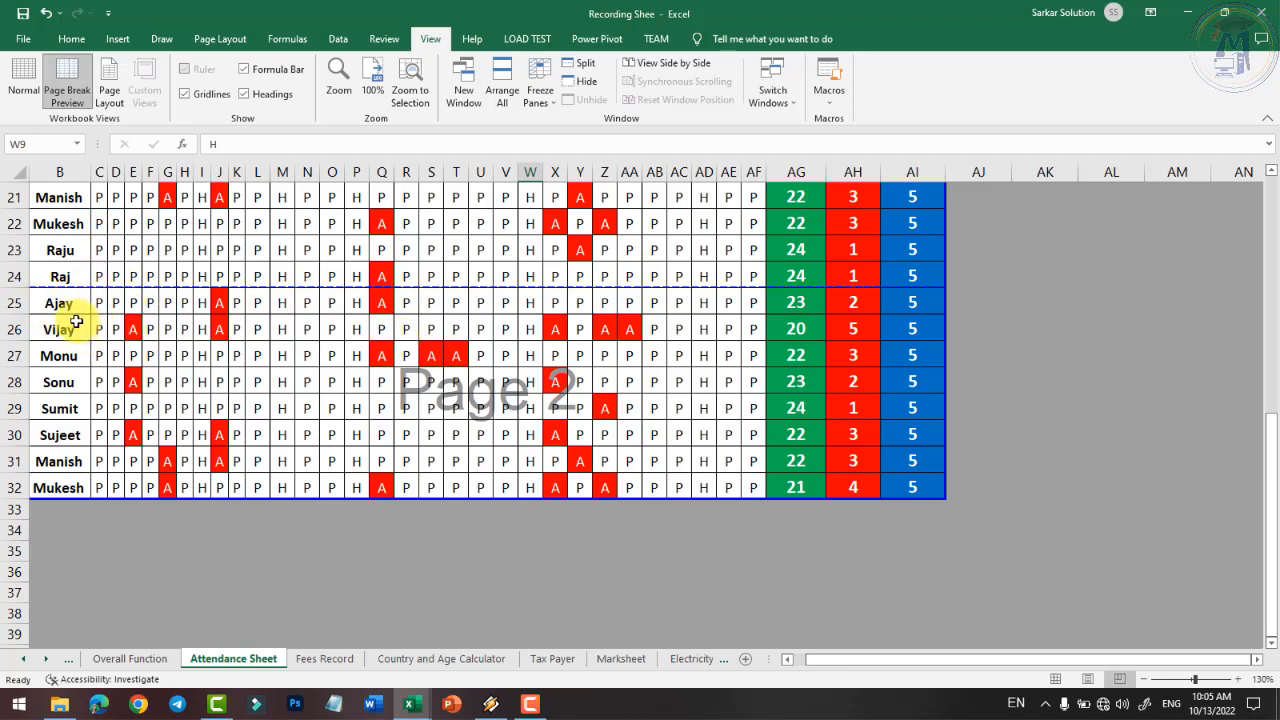
{"action": "left_click_drag", "start_coordinate": [314, 287], "coordinate": [289, 371]}
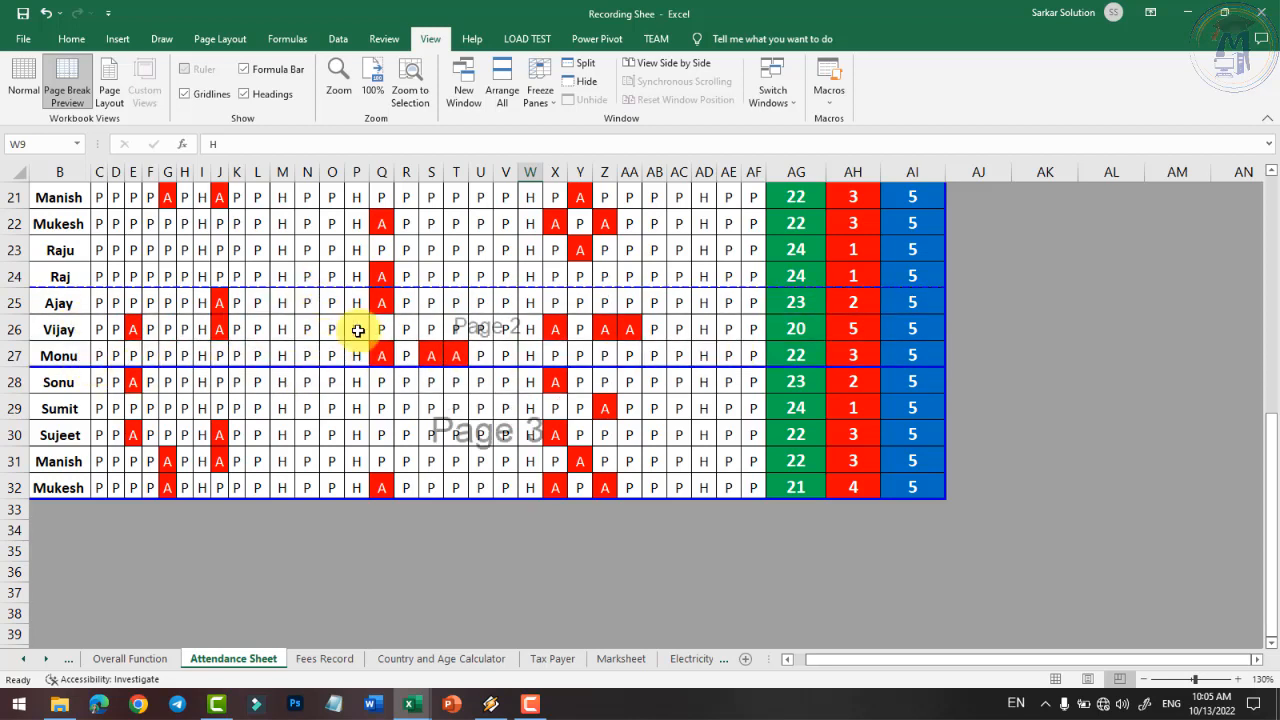
{"action": "left_click", "coordinate": [23, 38]}
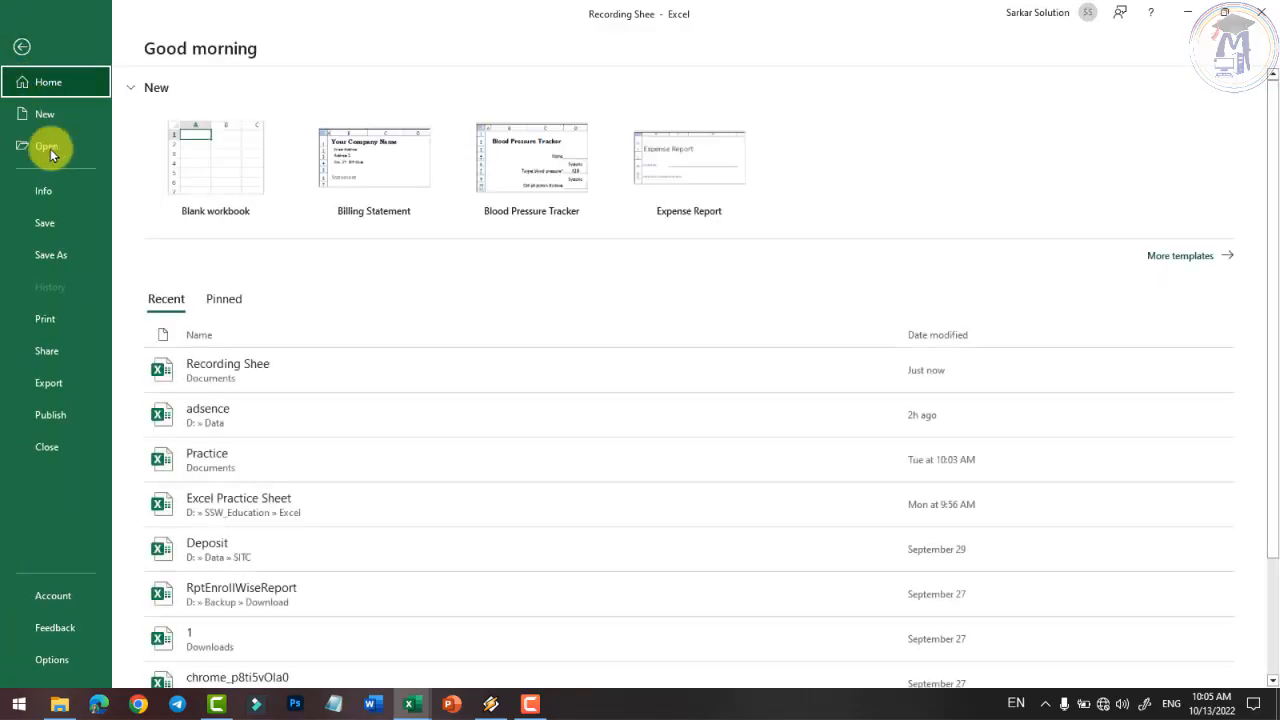
{"action": "left_click", "coordinate": [81, 316]}
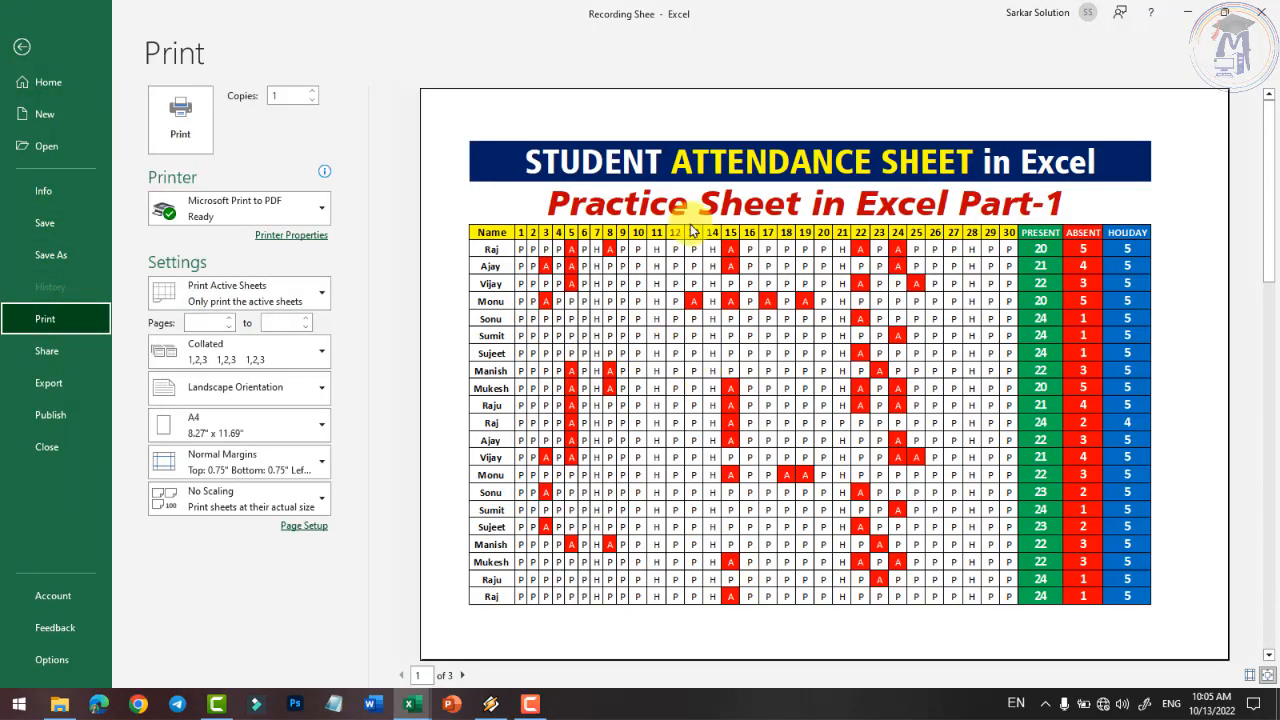
{"action": "scroll", "coordinate": [487, 598], "scroll_direction": "down", "scroll_amount": 1}
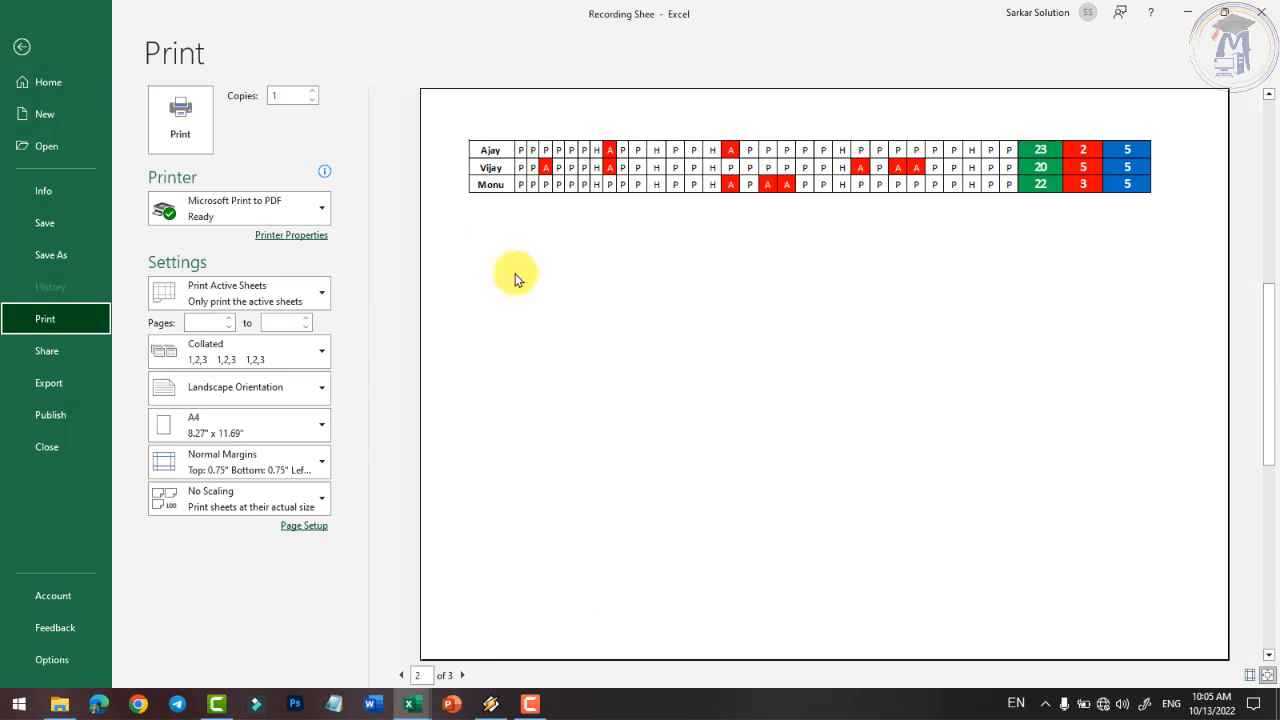
{"action": "left_click", "coordinate": [22, 47]}
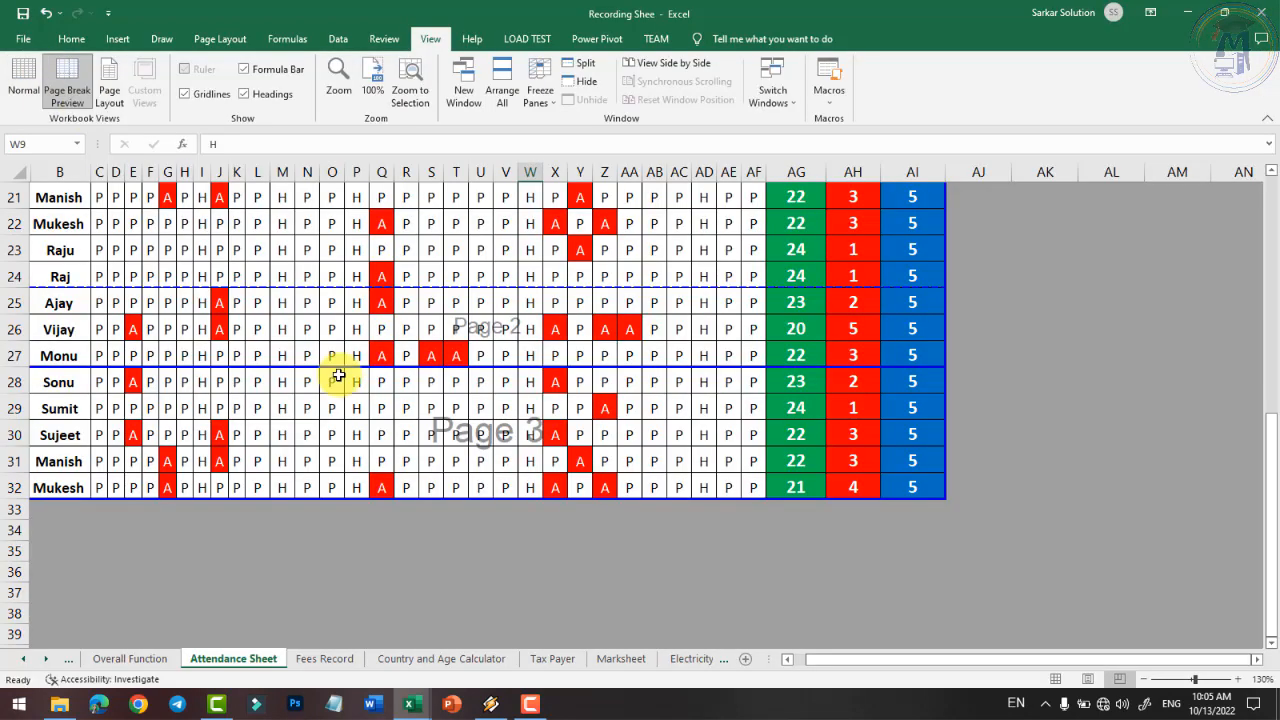
- Move the page break up below row 21 and recheck the print preview
{"action": "left_click_drag", "start_coordinate": [443, 368], "coordinate": [457, 206]}
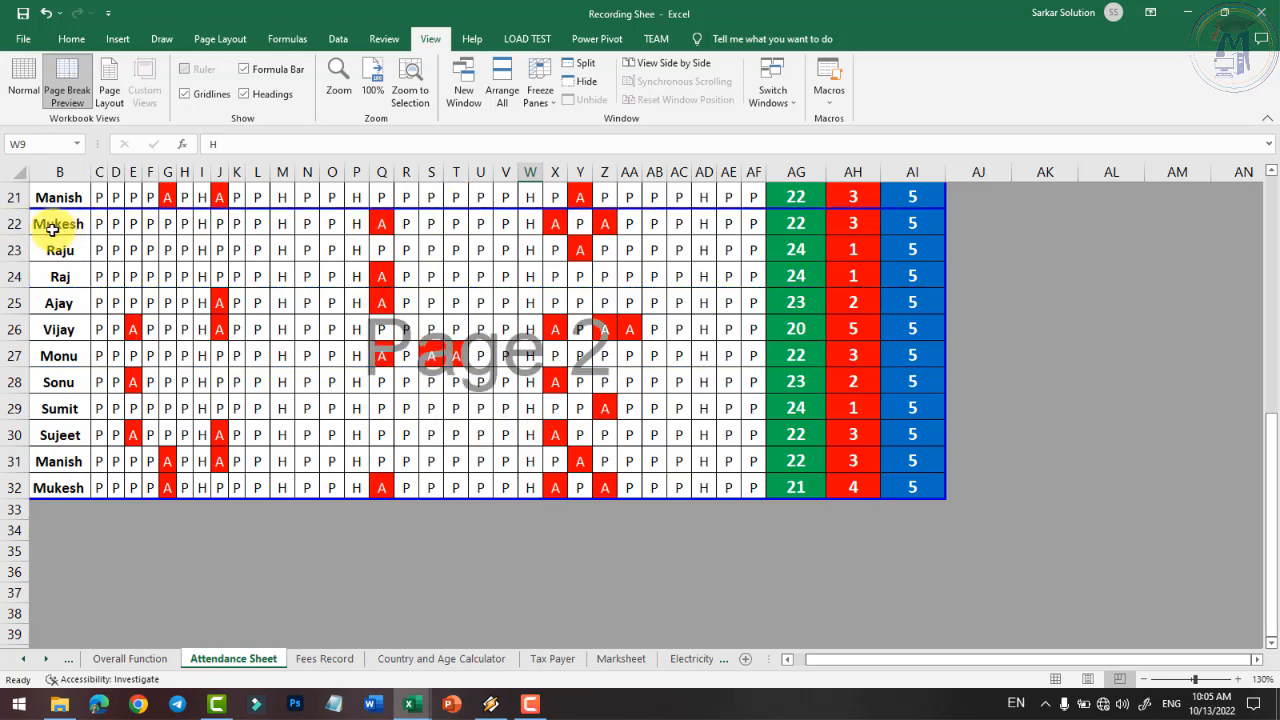
{"action": "left_click", "coordinate": [20, 40]}
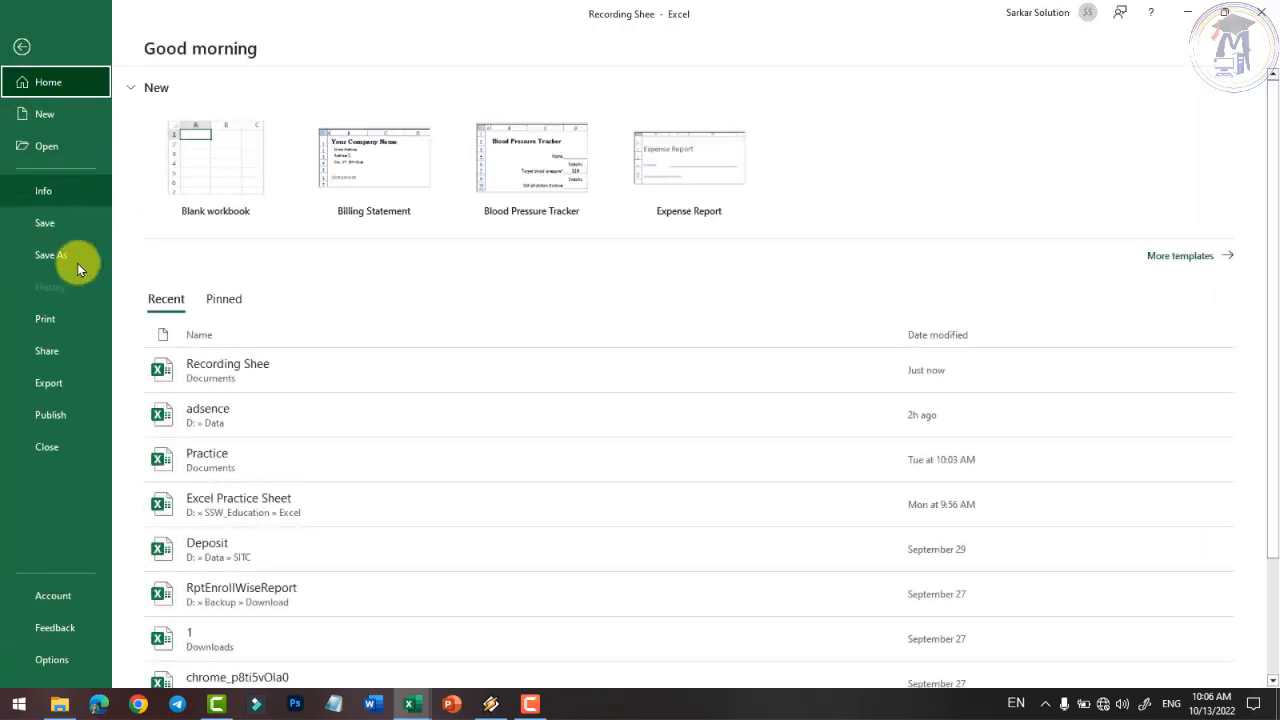
{"action": "left_click", "coordinate": [55, 322]}
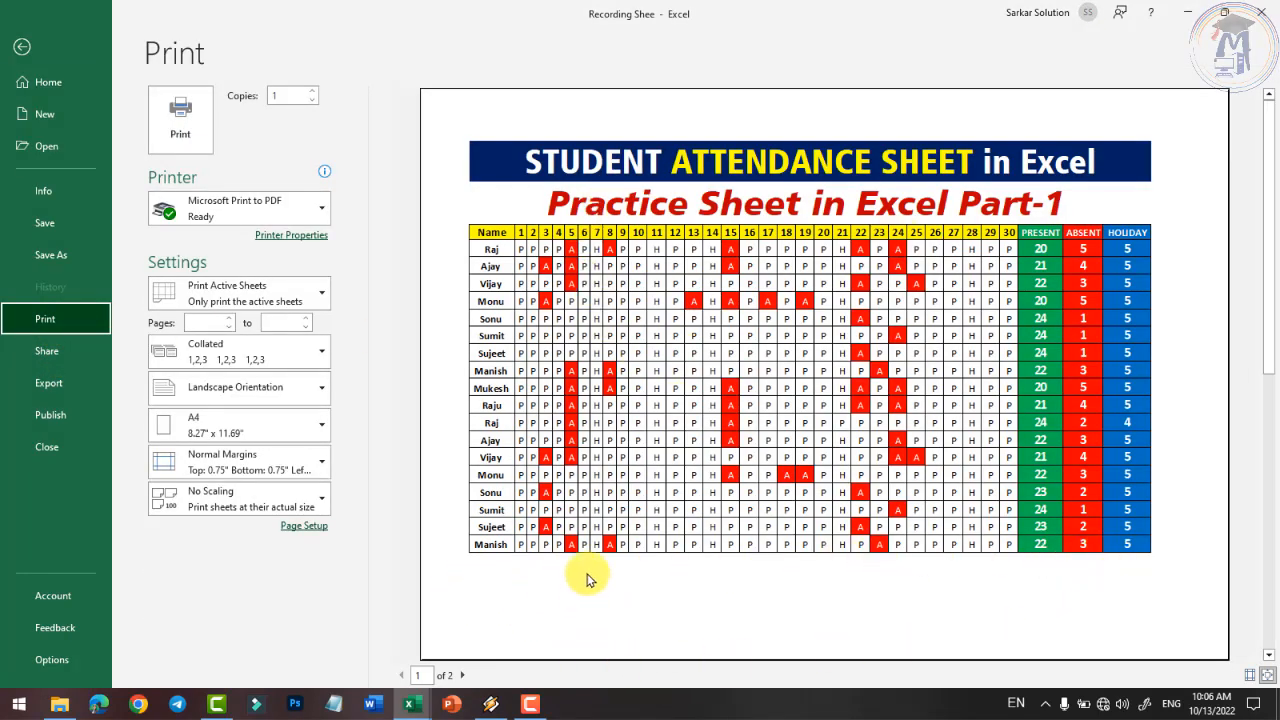
{"action": "scroll", "coordinate": [586, 570], "scroll_direction": "down", "scroll_amount": 2}
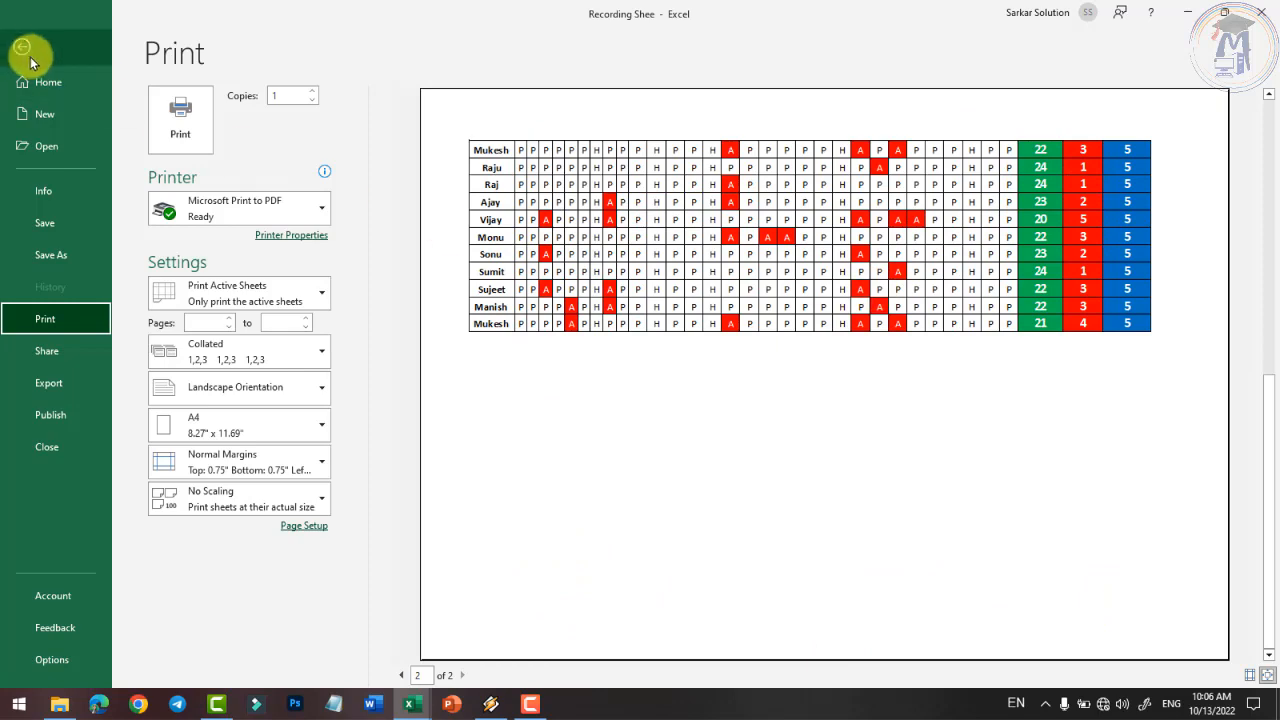
{"action": "left_click", "coordinate": [24, 48]}
{"action": "scroll", "coordinate": [259, 241], "scroll_direction": "up", "scroll_amount": 1}
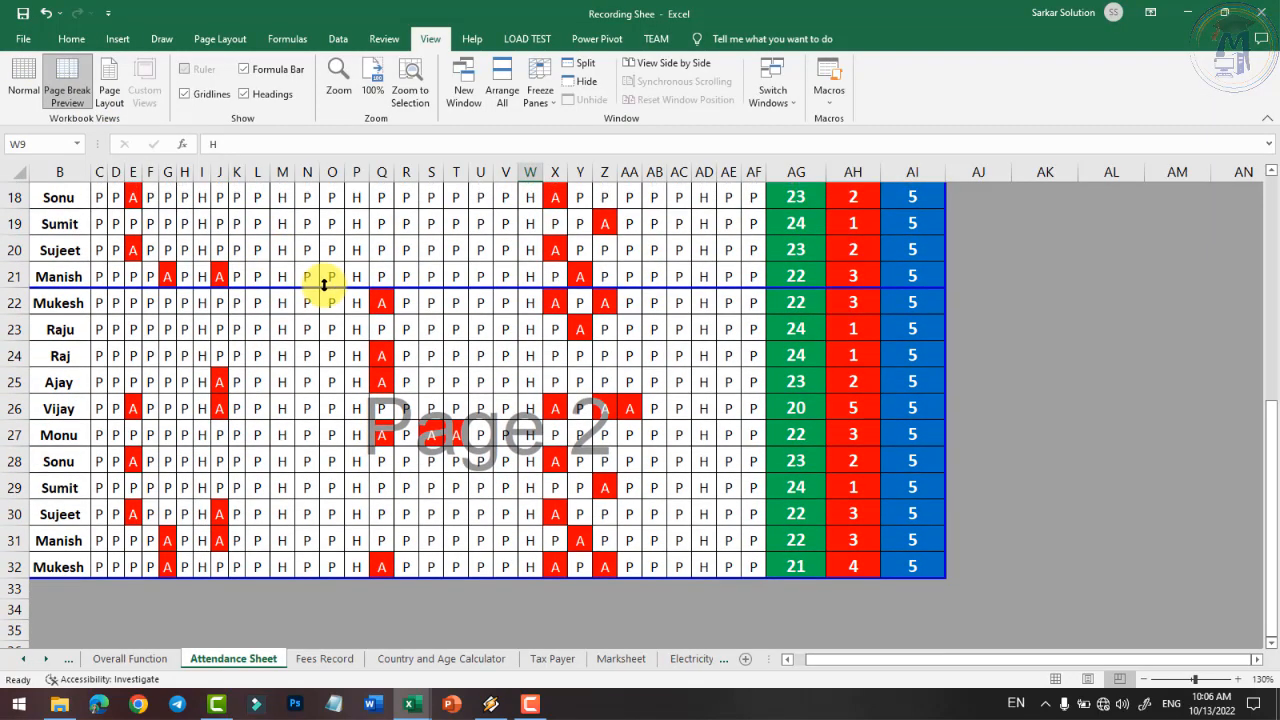
- Move the horizontal page break to below row 24
{"action": "left_click_drag", "start_coordinate": [329, 287], "coordinate": [337, 395]}
{"action": "scroll", "coordinate": [337, 395], "scroll_direction": "up", "scroll_amount": 2}
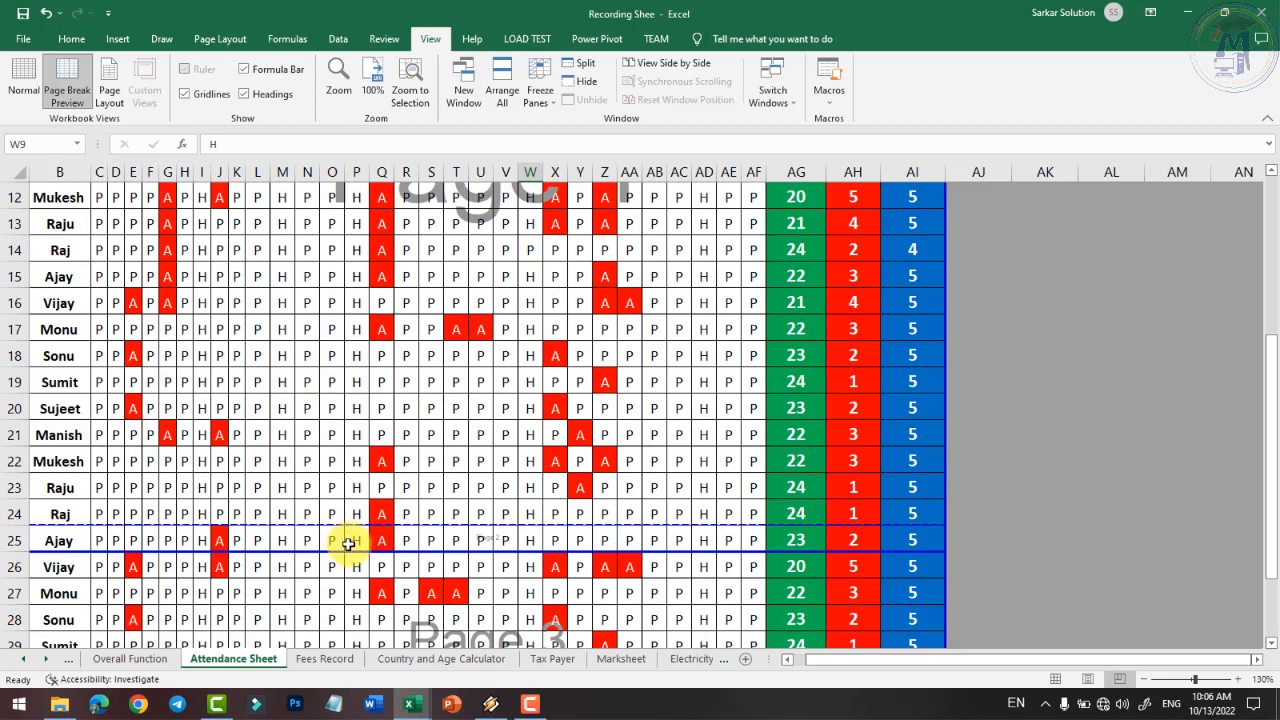
{"action": "left_click_drag", "start_coordinate": [351, 549], "coordinate": [349, 524]}
{"action": "scroll", "coordinate": [306, 514], "scroll_direction": "up", "scroll_amount": 2}
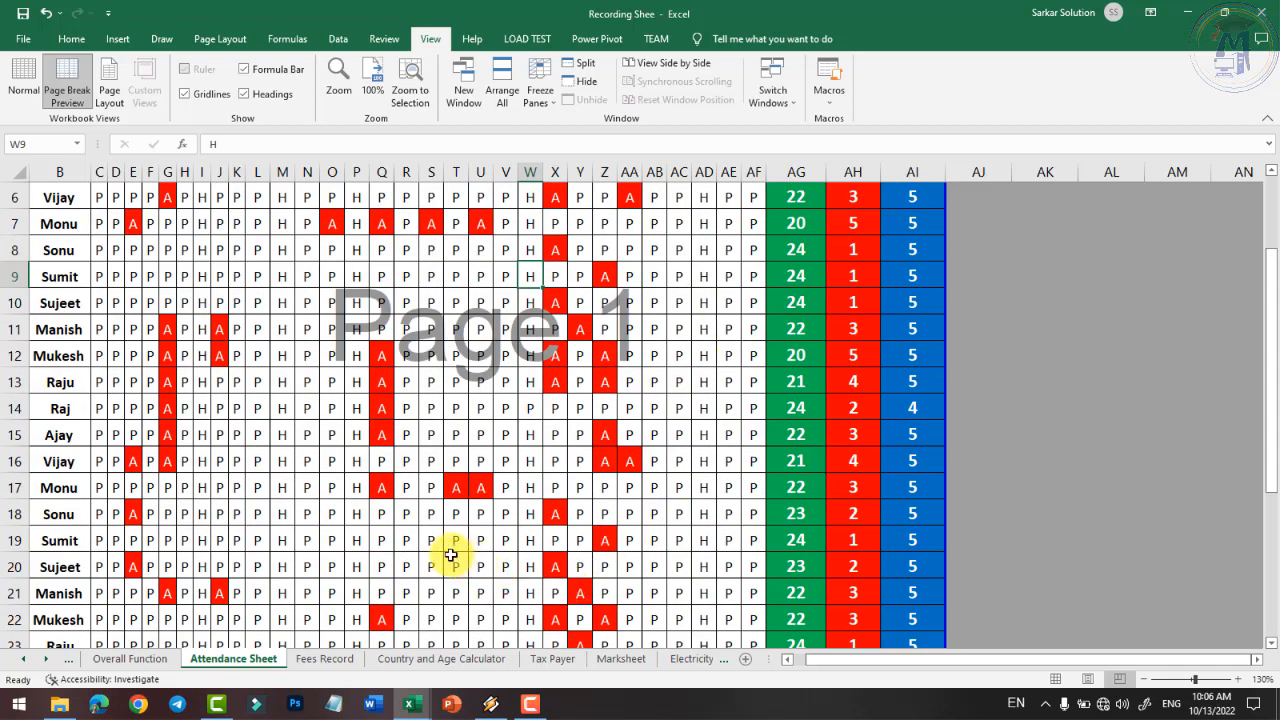
{"action": "scroll", "coordinate": [400, 441], "scroll_direction": "down", "scroll_amount": 2}
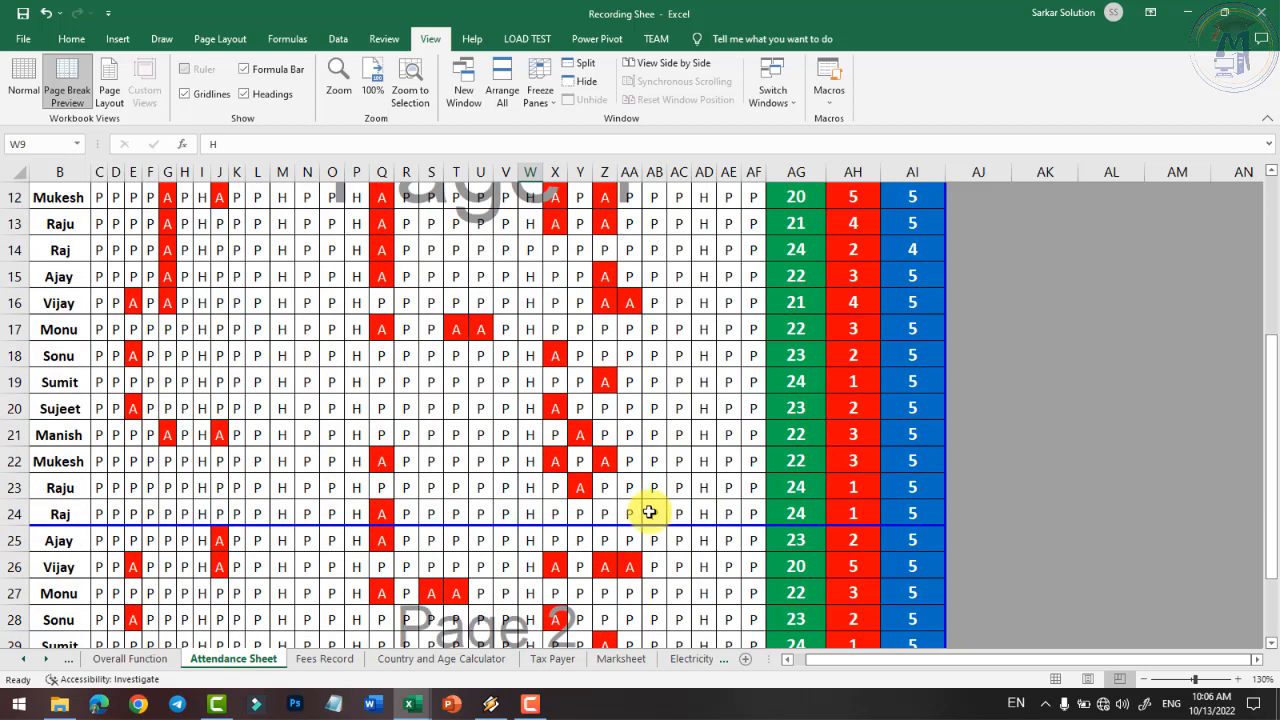
{"action": "scroll", "coordinate": [220, 223], "scroll_direction": "up", "scroll_amount": 1}
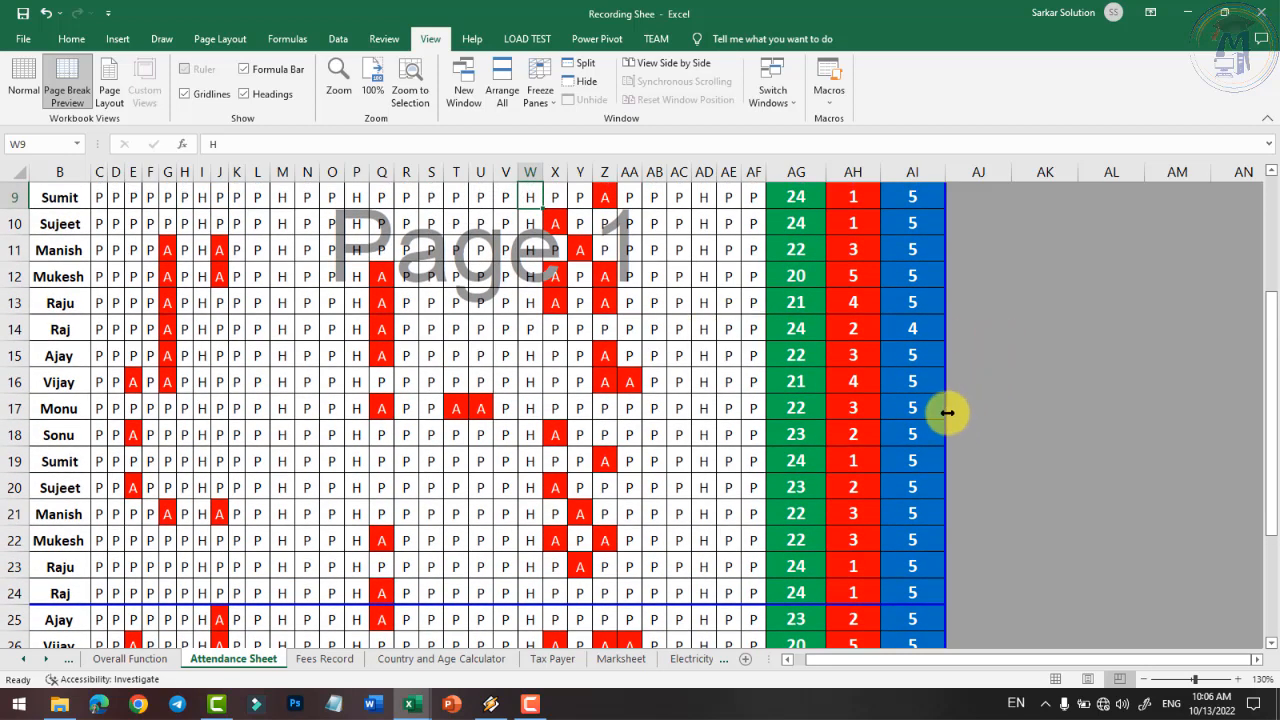
- Pull the vertical page break in to column AF and check the print preview
{"action": "left_click_drag", "start_coordinate": [944, 410], "coordinate": [766, 420]}
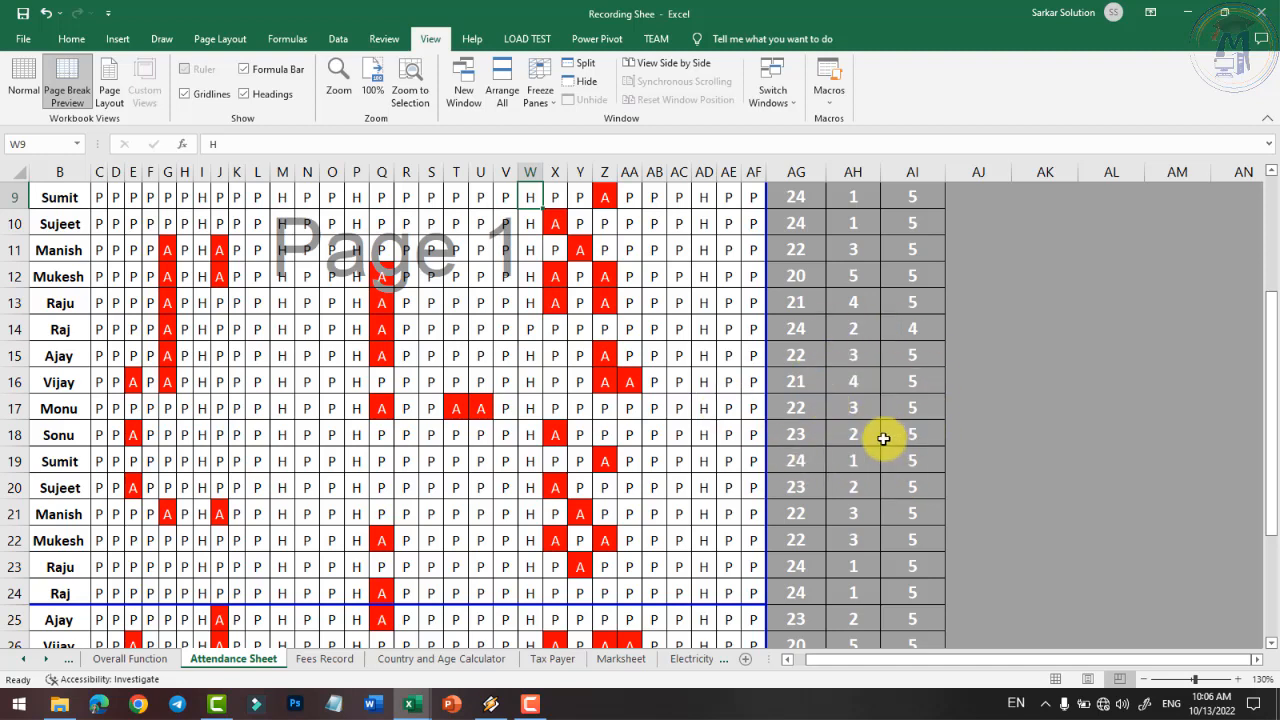
{"action": "left_click", "coordinate": [22, 39]}
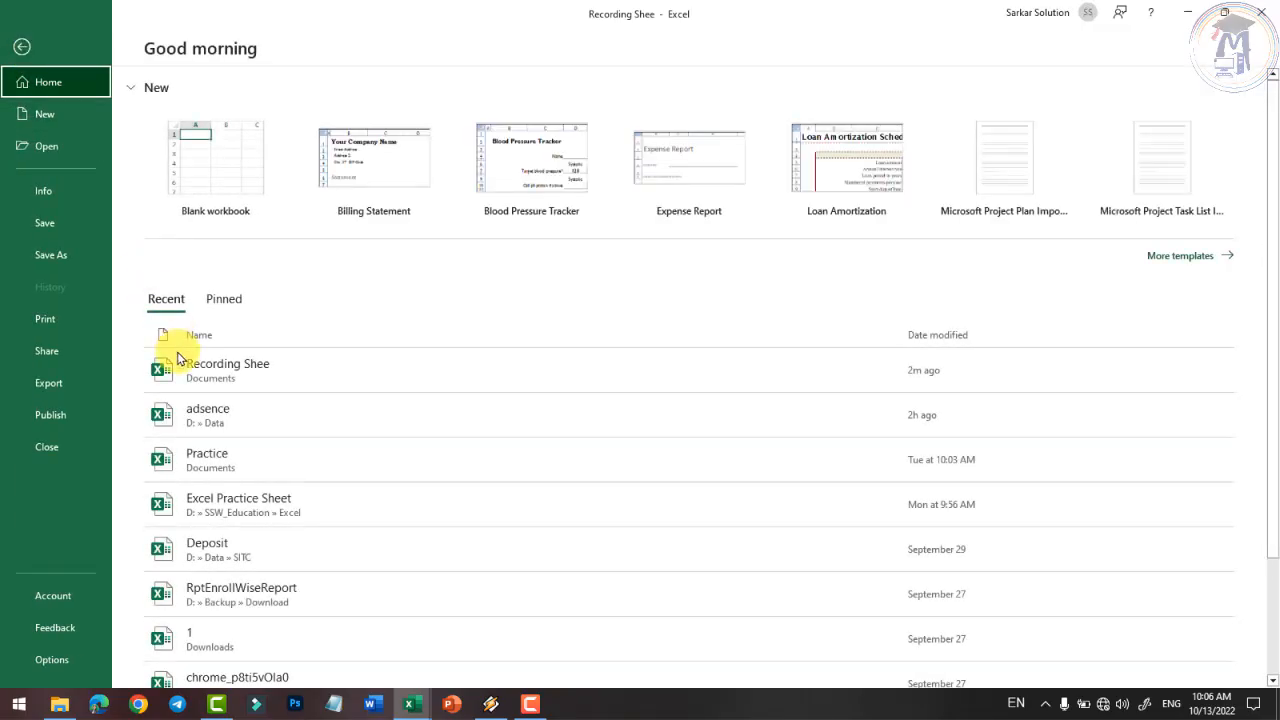
{"action": "left_click", "coordinate": [45, 319]}
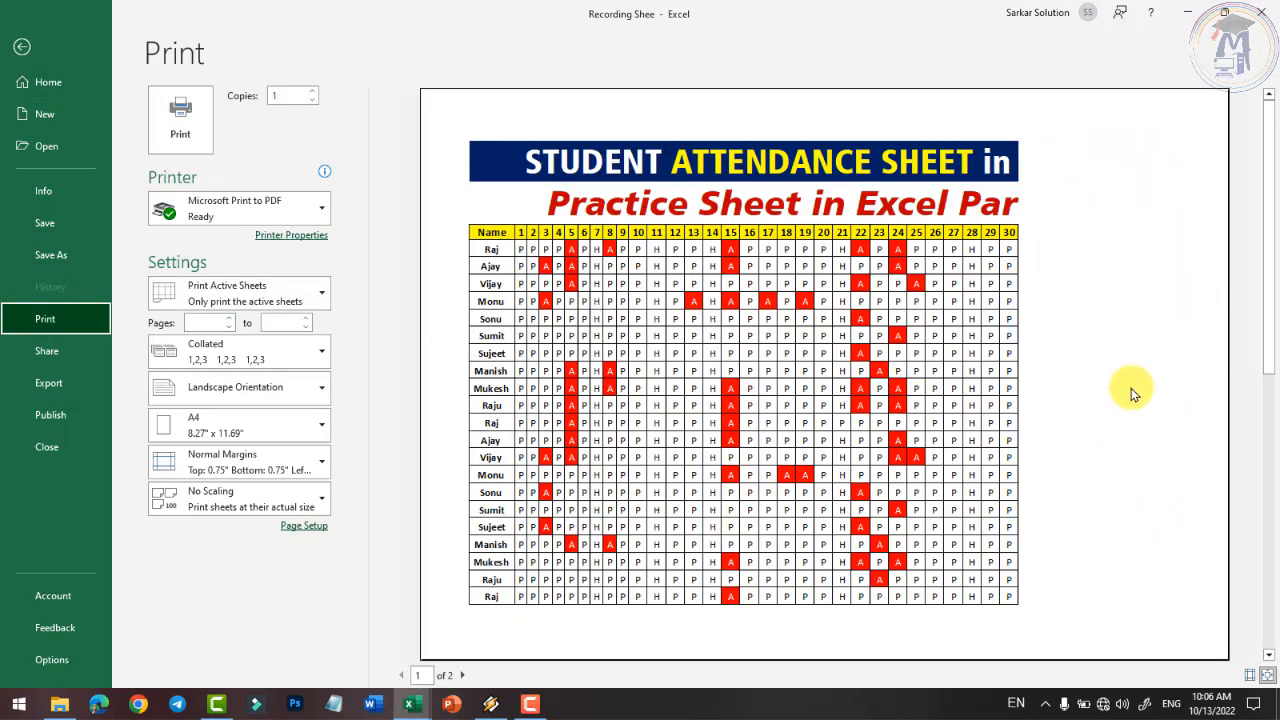
{"action": "scroll", "coordinate": [766, 405], "scroll_direction": "down", "scroll_amount": 1}
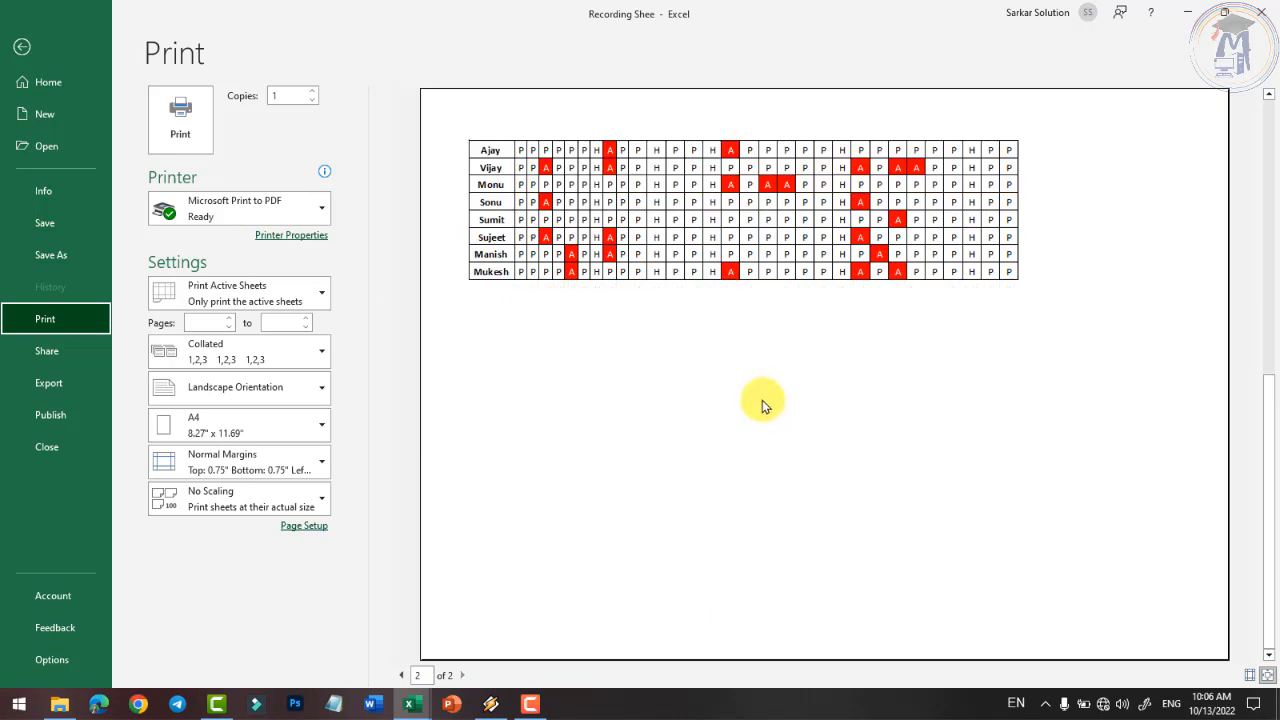
{"action": "scroll", "coordinate": [763, 400], "scroll_direction": "up", "scroll_amount": 1}
{"action": "scroll", "coordinate": [763, 400], "scroll_direction": "down", "scroll_amount": 1}
{"action": "scroll", "coordinate": [763, 400], "scroll_direction": "up", "scroll_amount": 1}
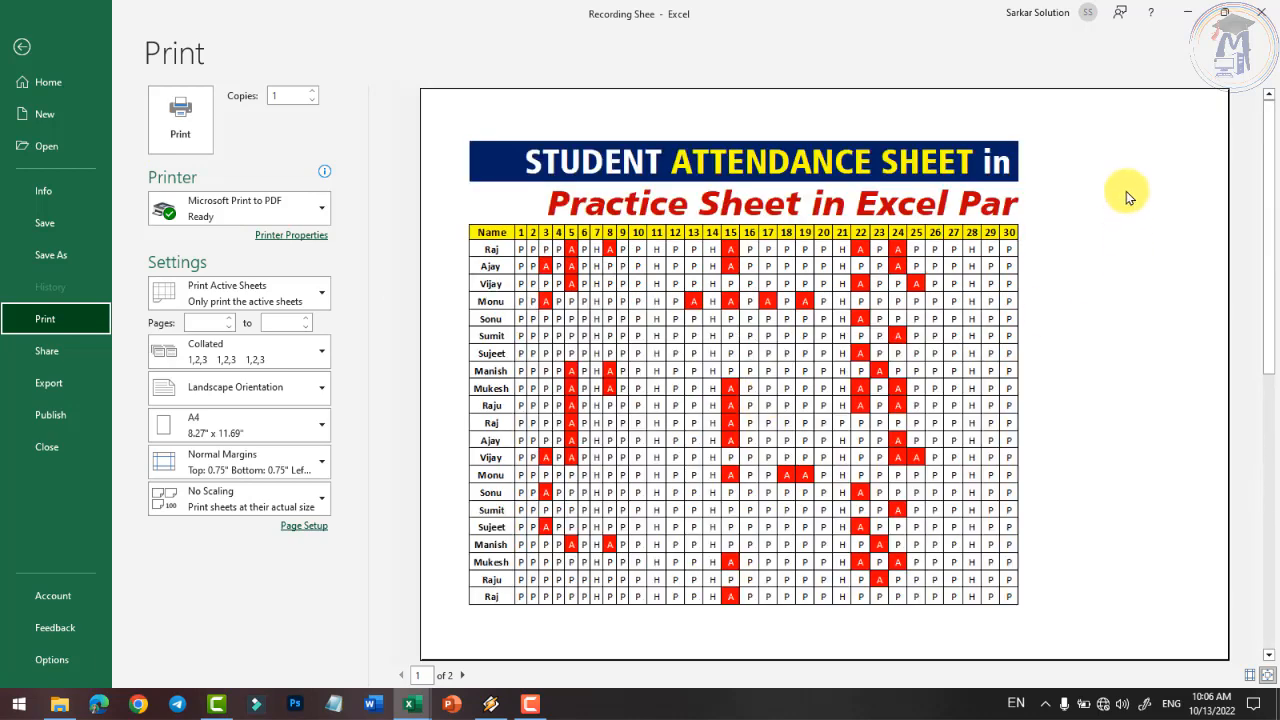
{"action": "left_click", "coordinate": [31, 48]}
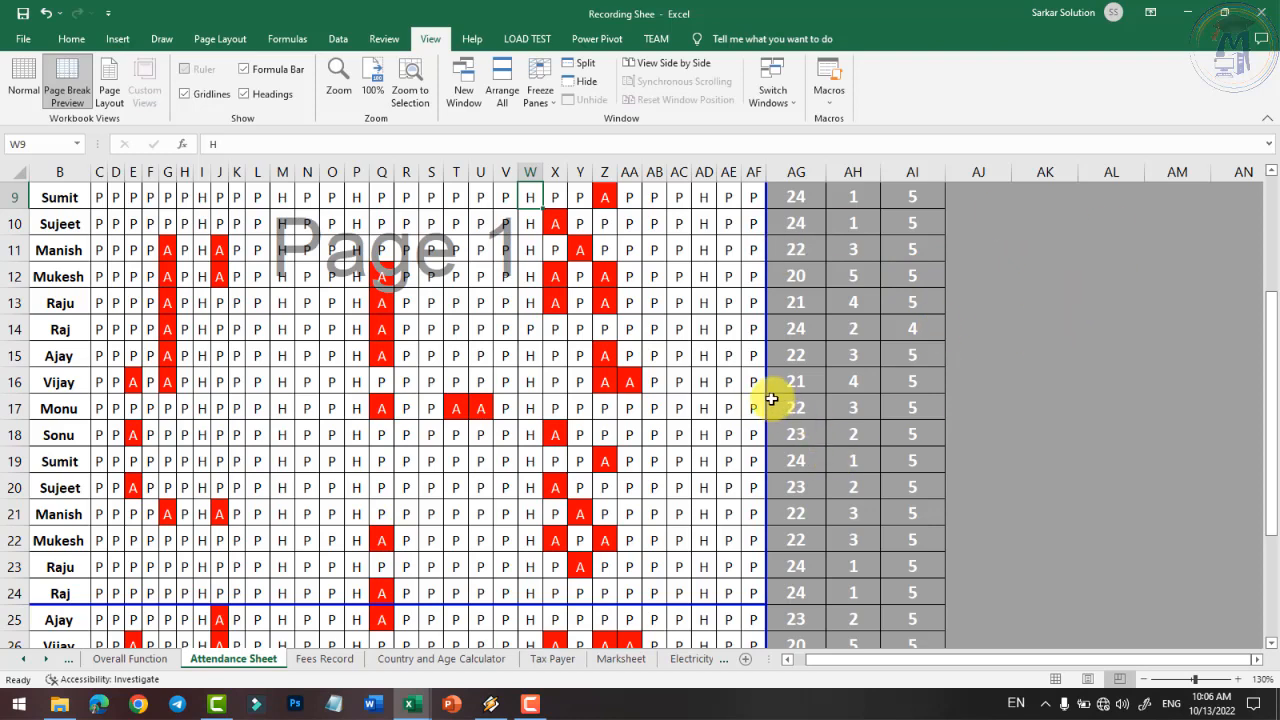
- Extend the vertical break back to column AI and preview the restored layout
{"action": "left_click_drag", "start_coordinate": [766, 396], "coordinate": [945, 418]}
{"action": "left_click", "coordinate": [30, 40]}
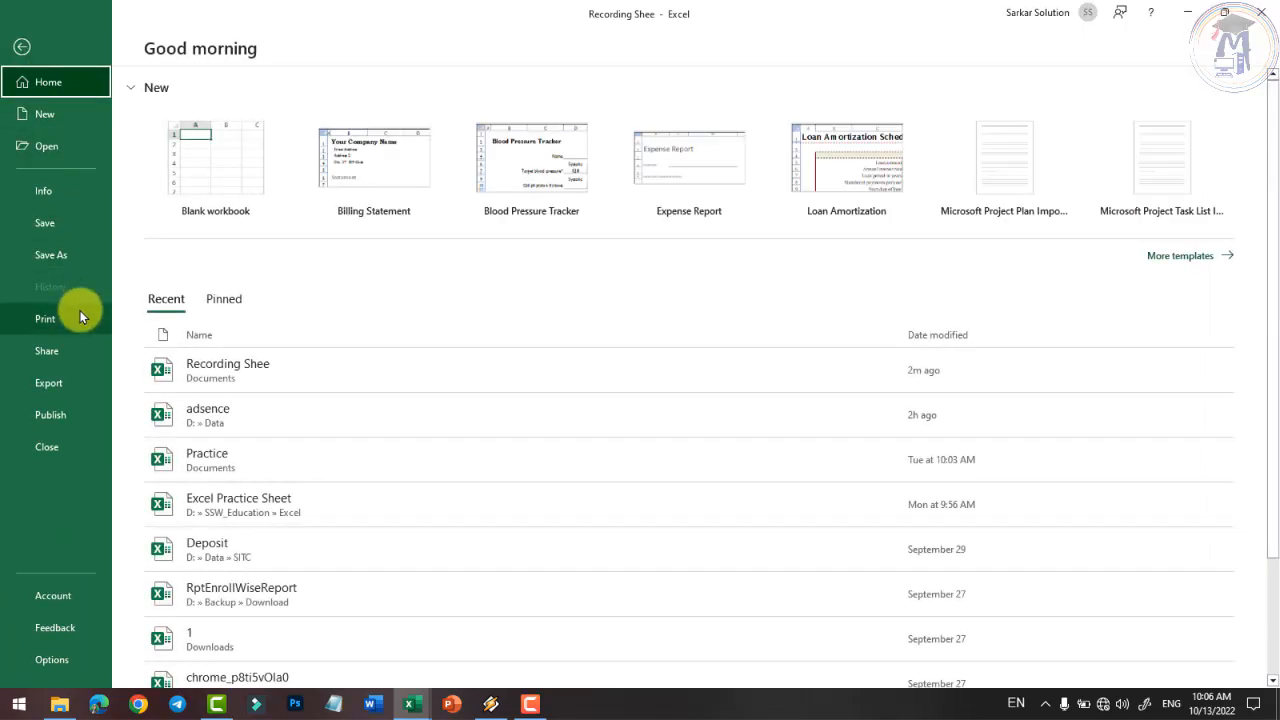
{"action": "left_click", "coordinate": [60, 316]}
{"action": "left_click", "coordinate": [22, 46]}
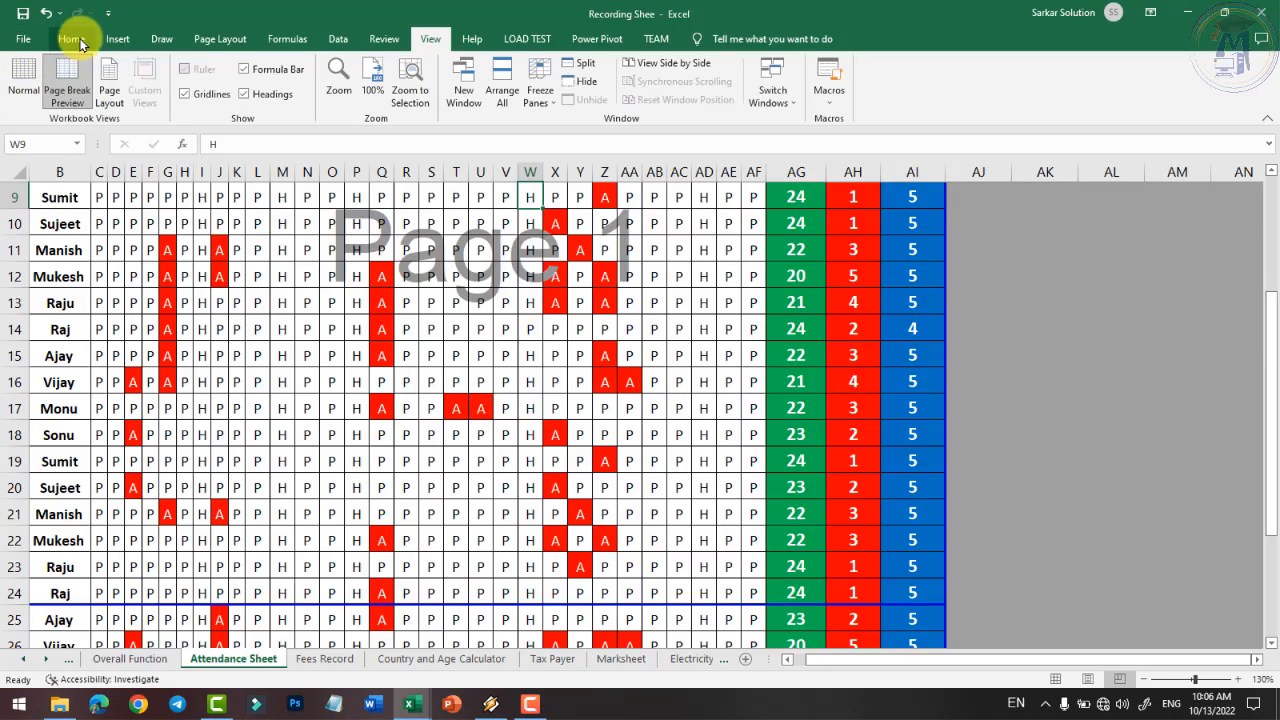
- Open Page Setup from Page Layout to review landscape A4 at 100% scaling
{"action": "left_click", "coordinate": [74, 40]}
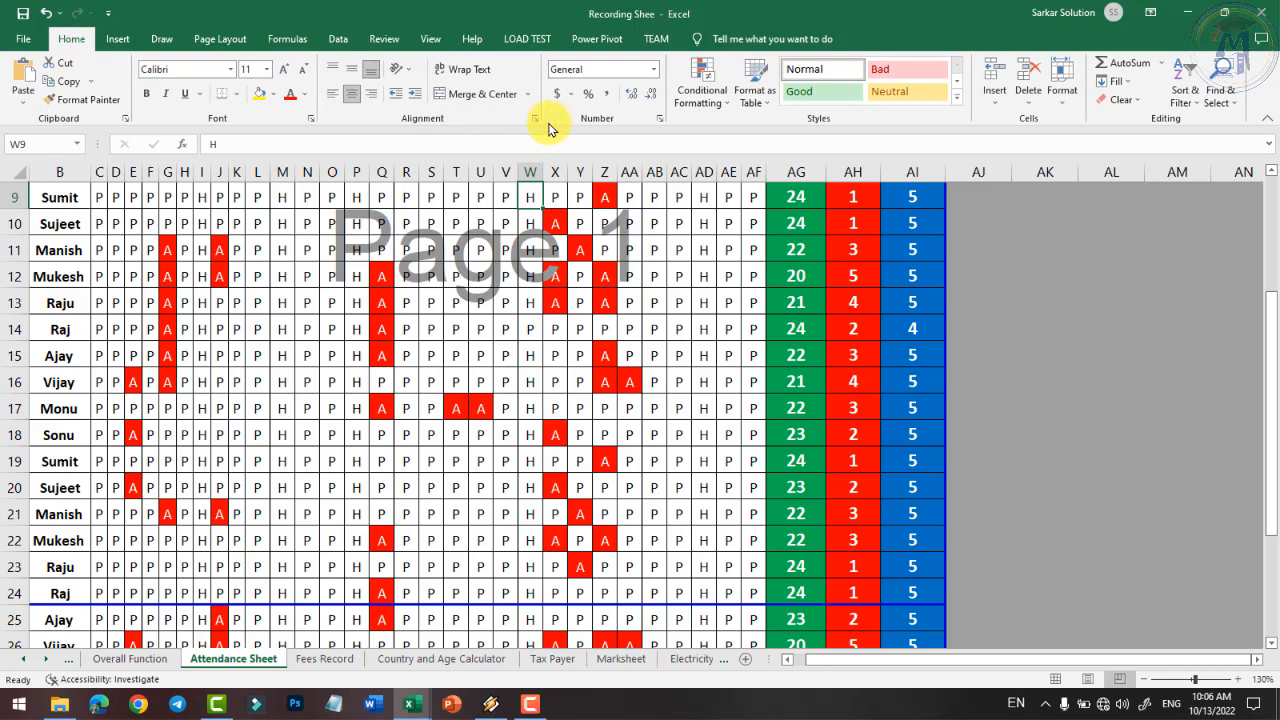
{"action": "left_click", "coordinate": [215, 39]}
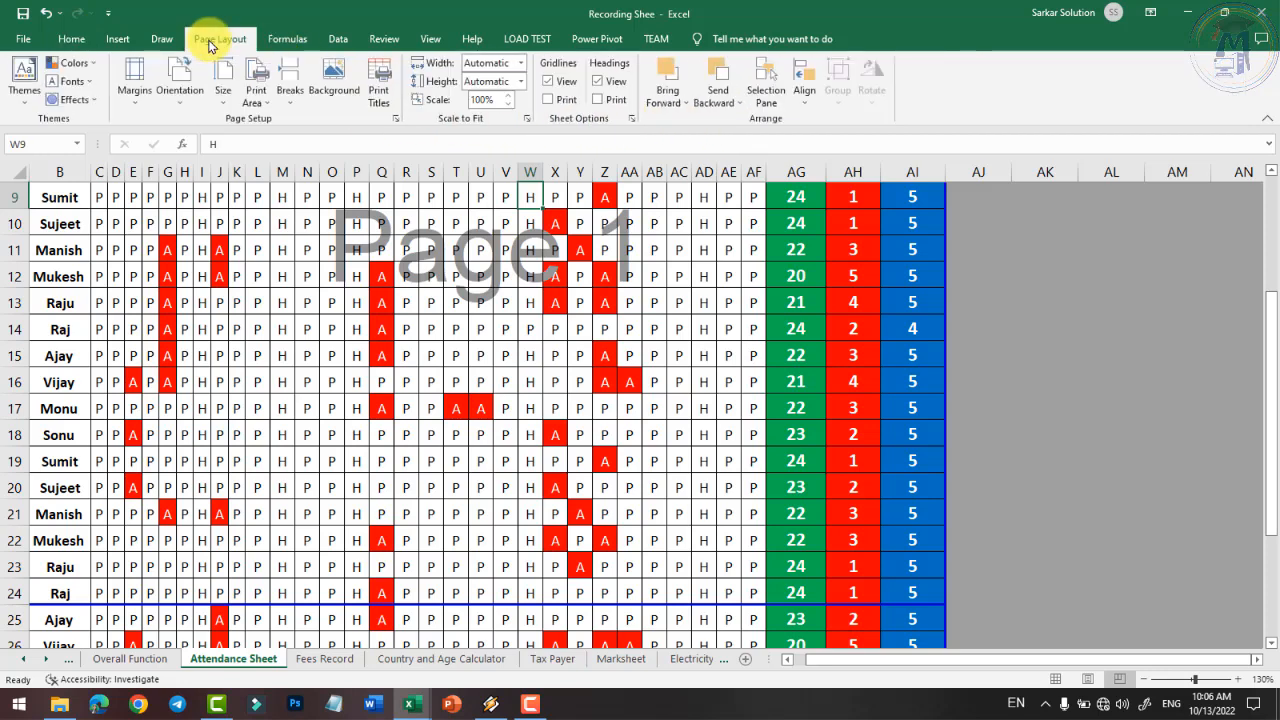
{"action": "left_click", "coordinate": [396, 122]}
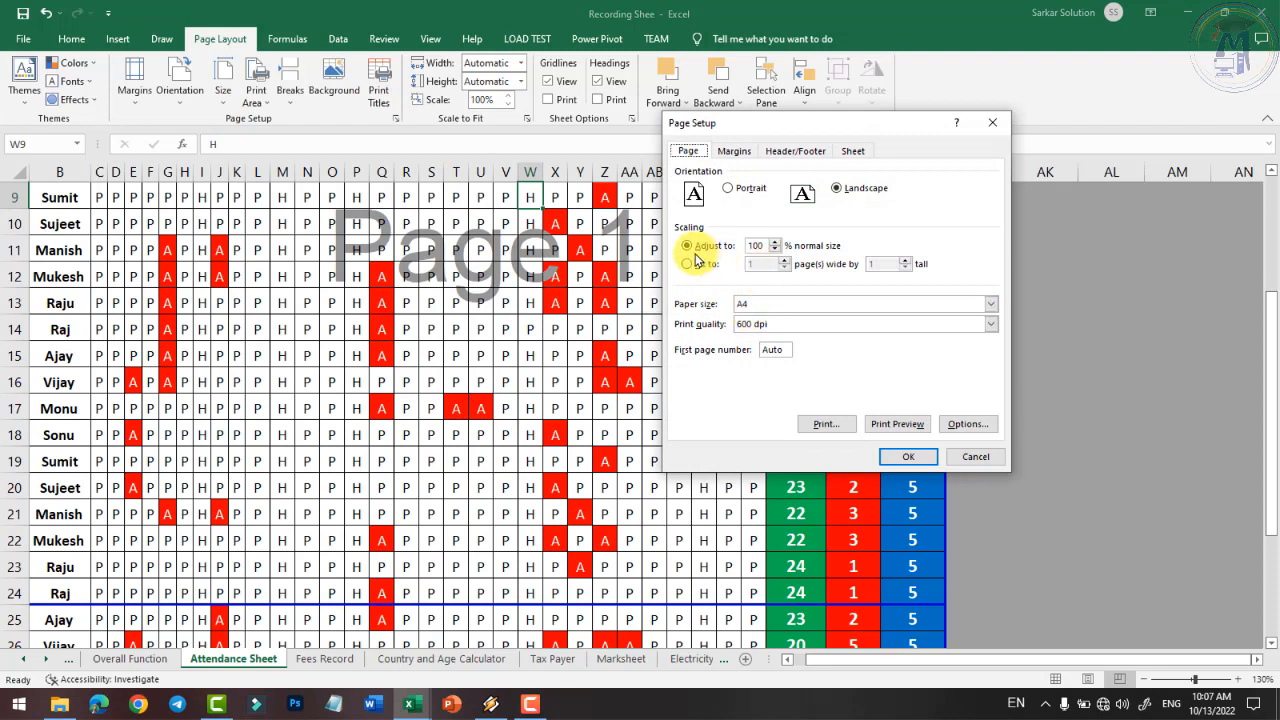
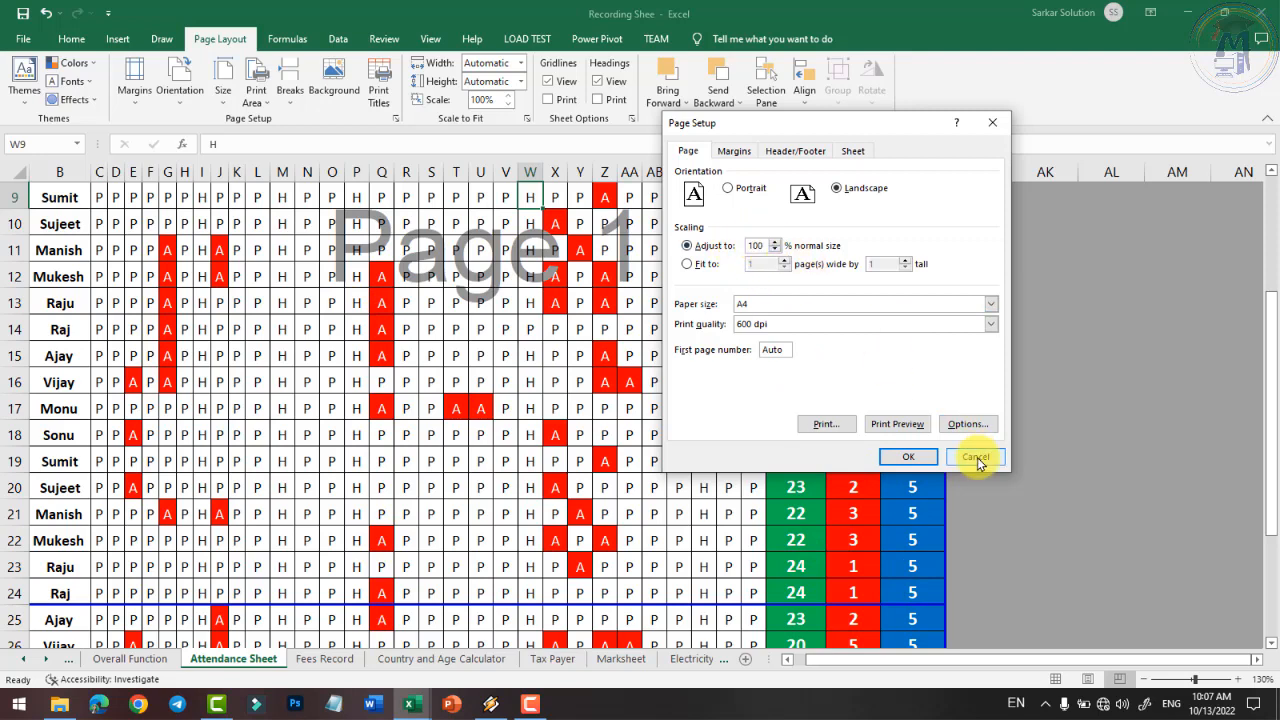
- Close Page Setup and return the Attendance Sheet from Page Break Preview to Normal view
{"action": "left_click", "coordinate": [908, 456]}
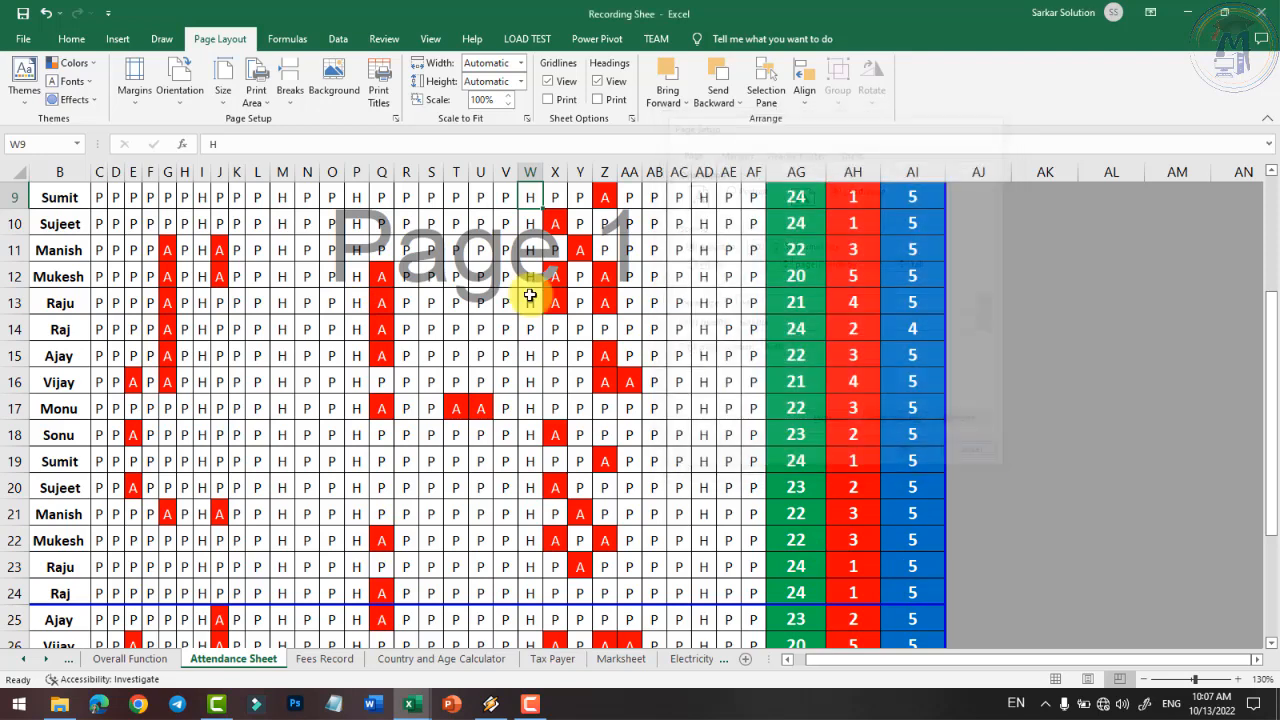
{"action": "left_click", "coordinate": [431, 40]}
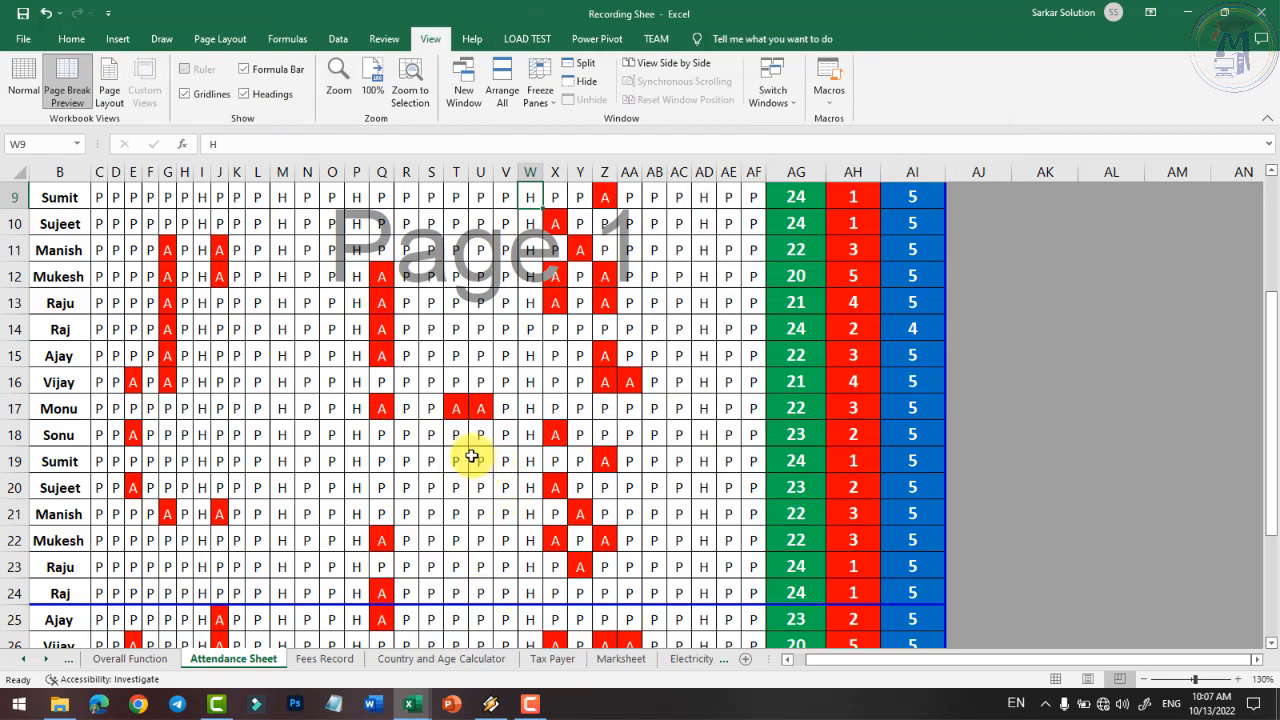
{"action": "left_click", "coordinate": [20, 86]}
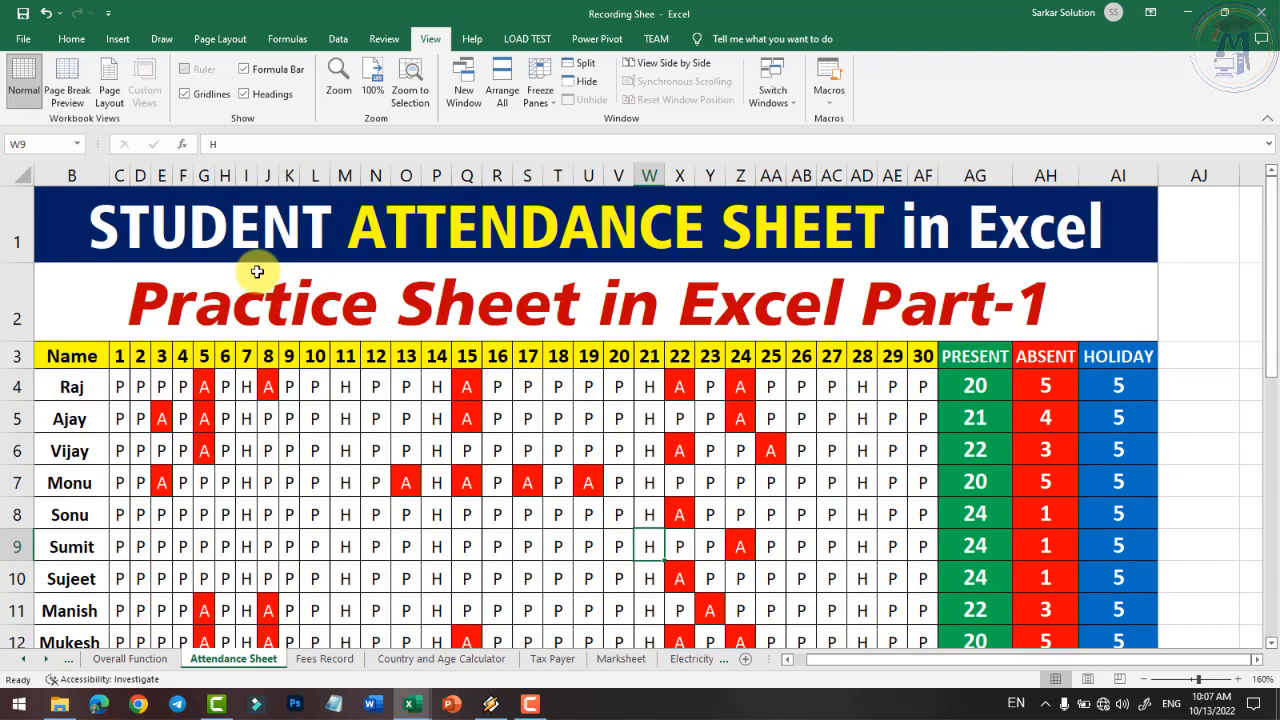
- In Page Setup, set the preset header 'Attendance Sheet' and footer 'Page 1', then apply
{"action": "left_click", "coordinate": [82, 39]}
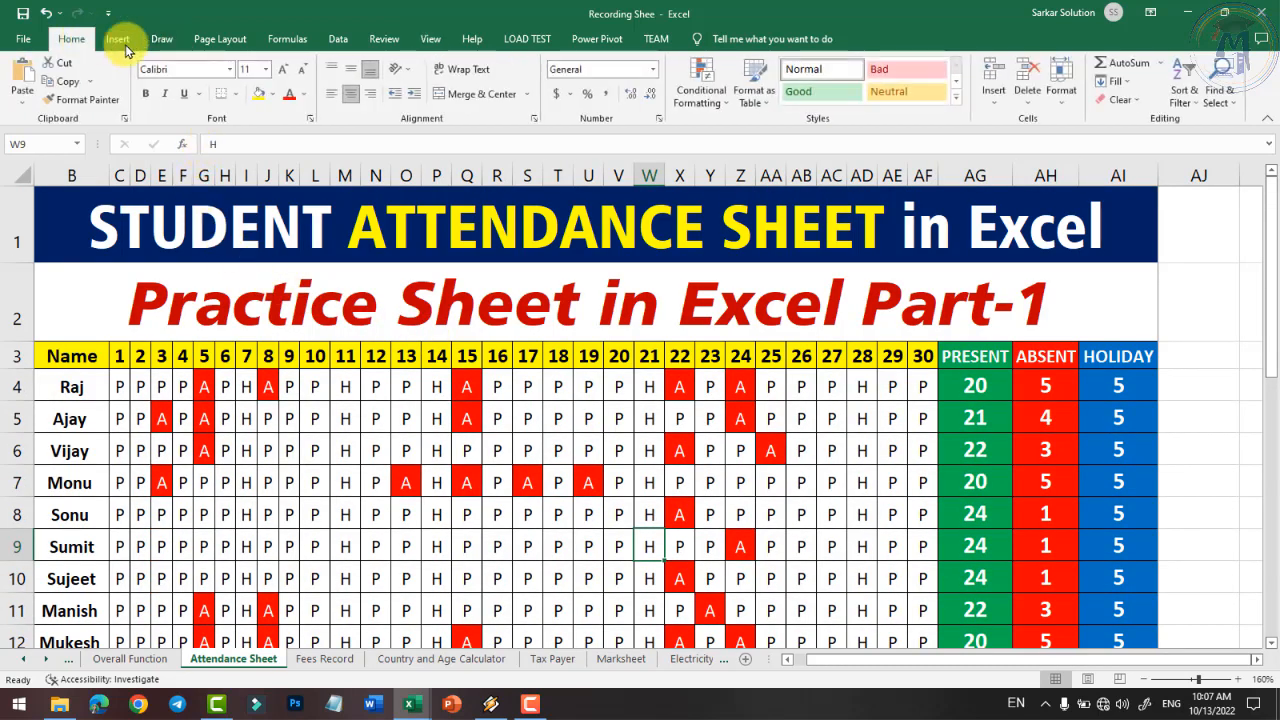
{"action": "left_click", "coordinate": [219, 40]}
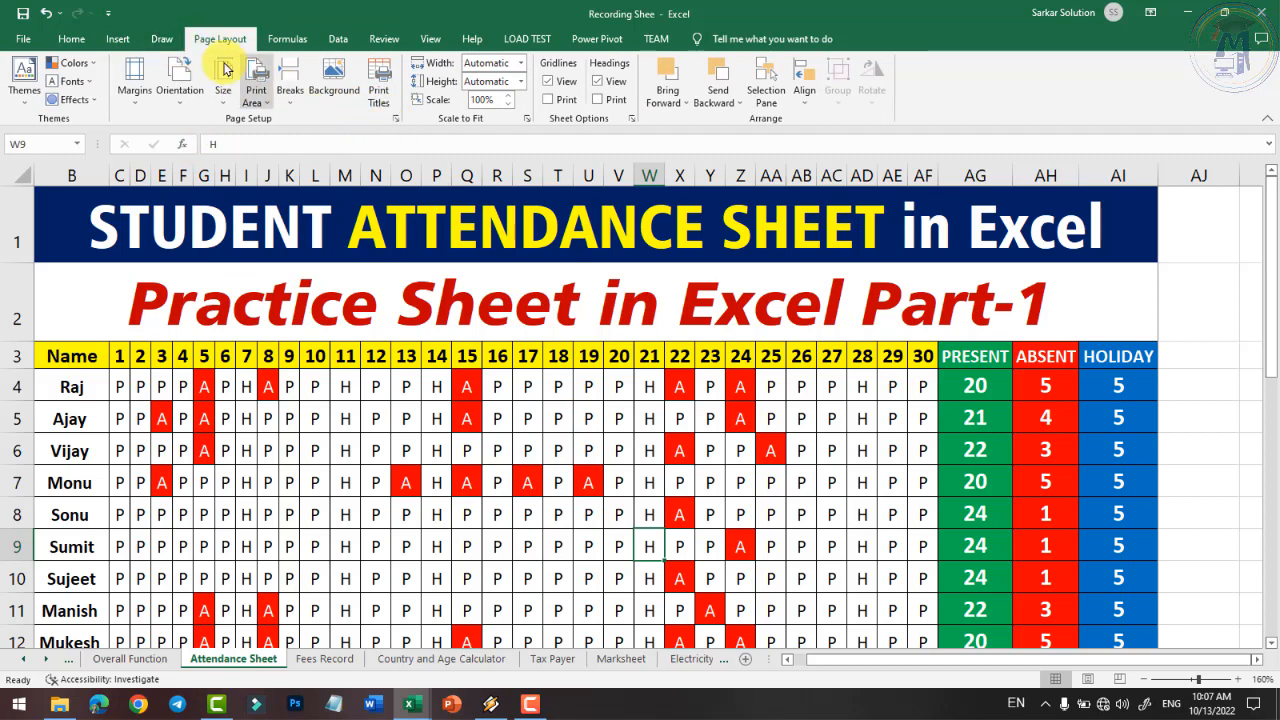
{"action": "left_click", "coordinate": [161, 42]}
{"action": "left_click", "coordinate": [219, 39]}
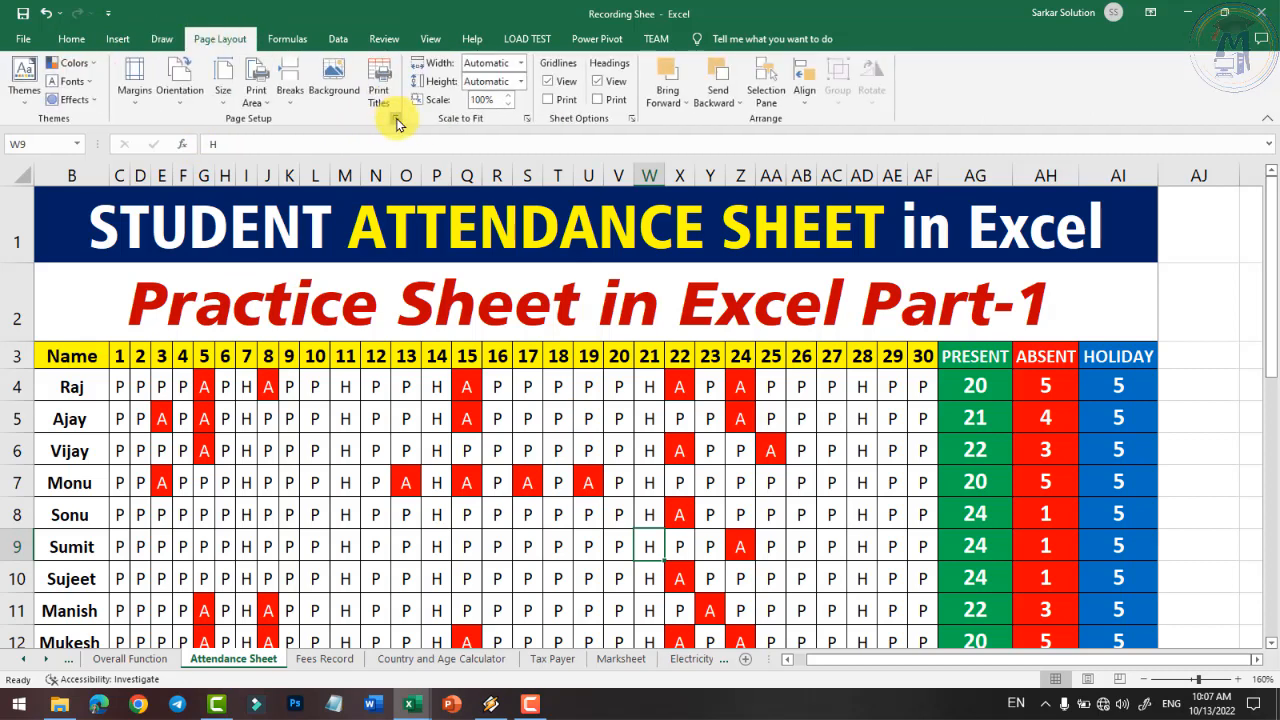
{"action": "left_click", "coordinate": [396, 118]}
{"action": "left_click", "coordinate": [733, 152]}
{"action": "left_click", "coordinate": [782, 156]}
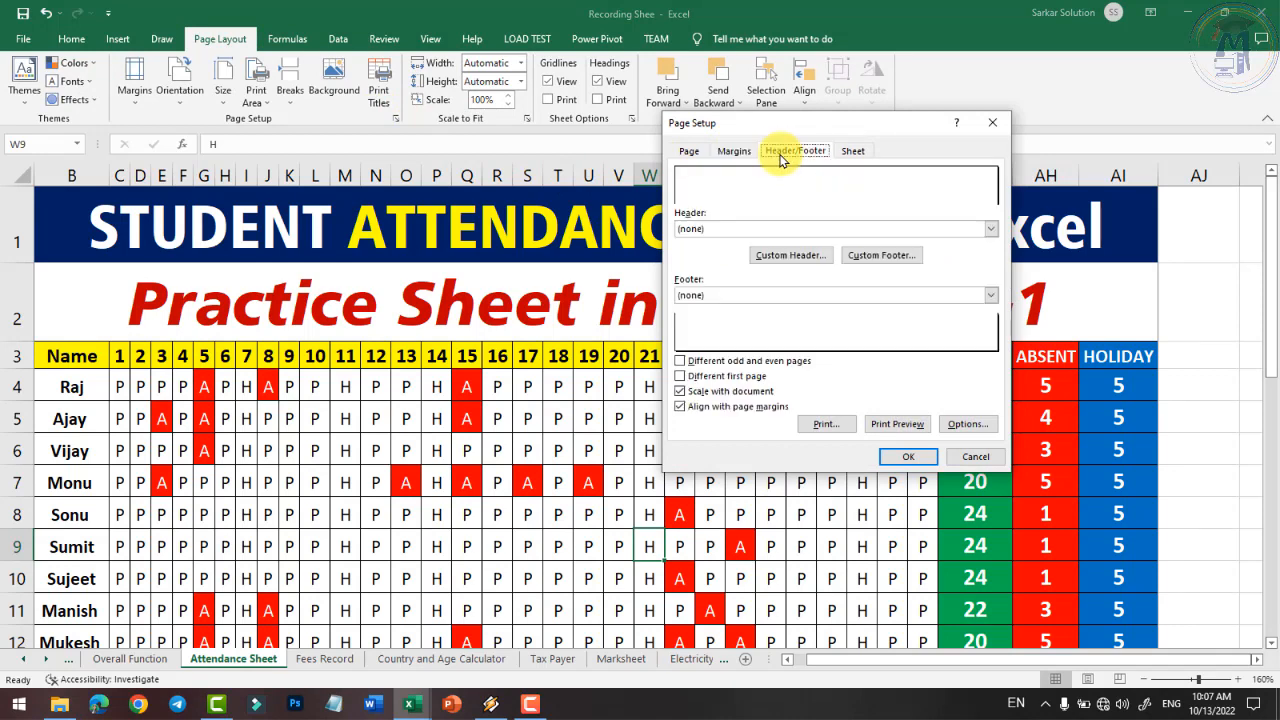
{"action": "left_click", "coordinate": [818, 230]}
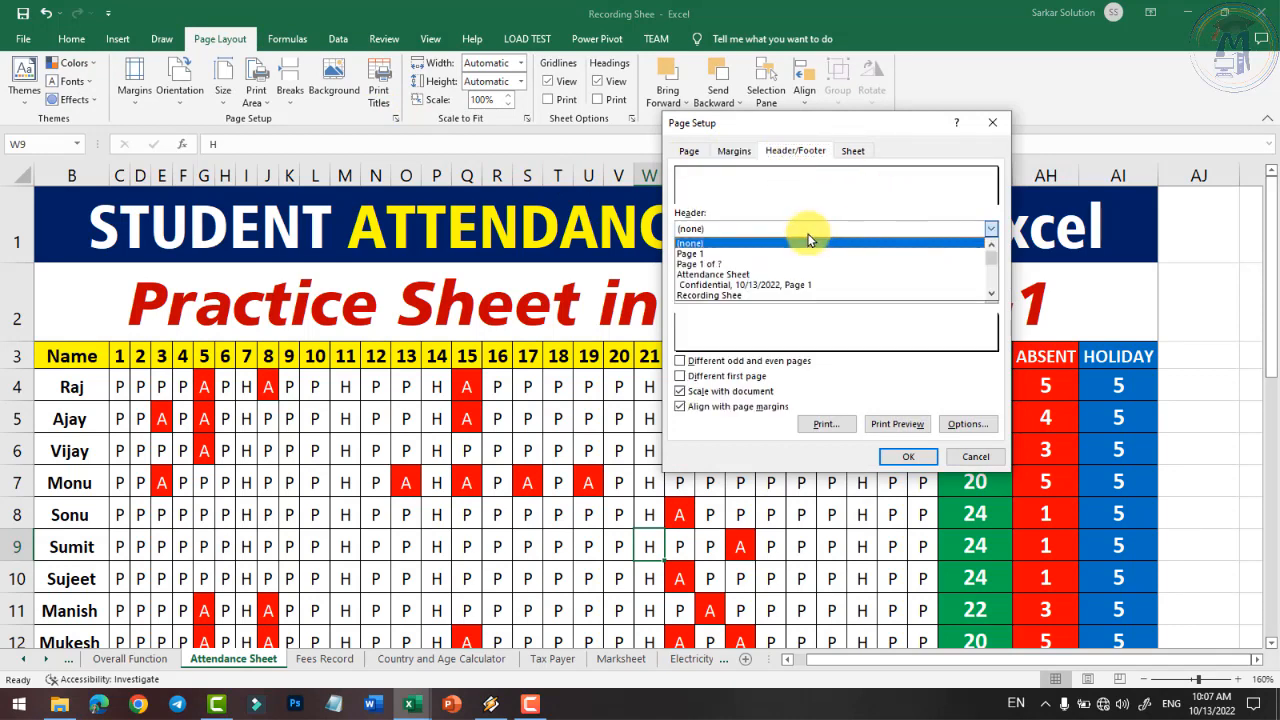
{"action": "left_click", "coordinate": [724, 281]}
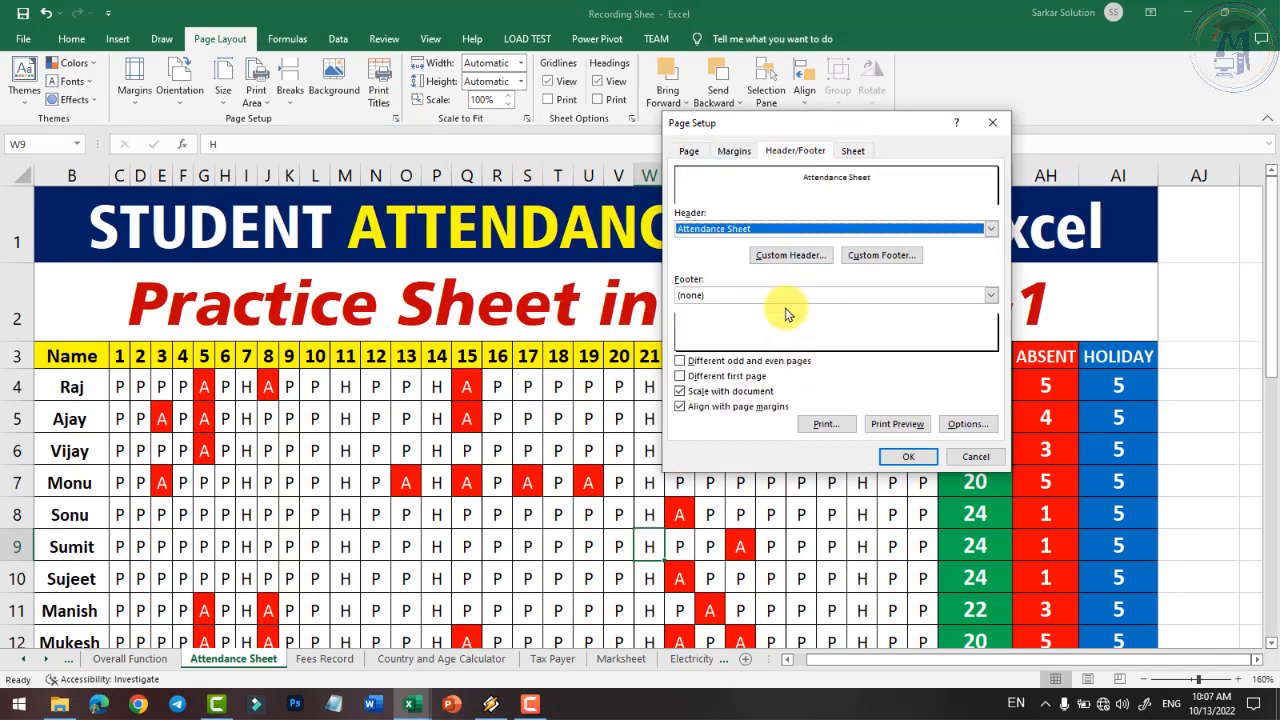
{"action": "left_click", "coordinate": [780, 295]}
{"action": "left_click", "coordinate": [745, 320]}
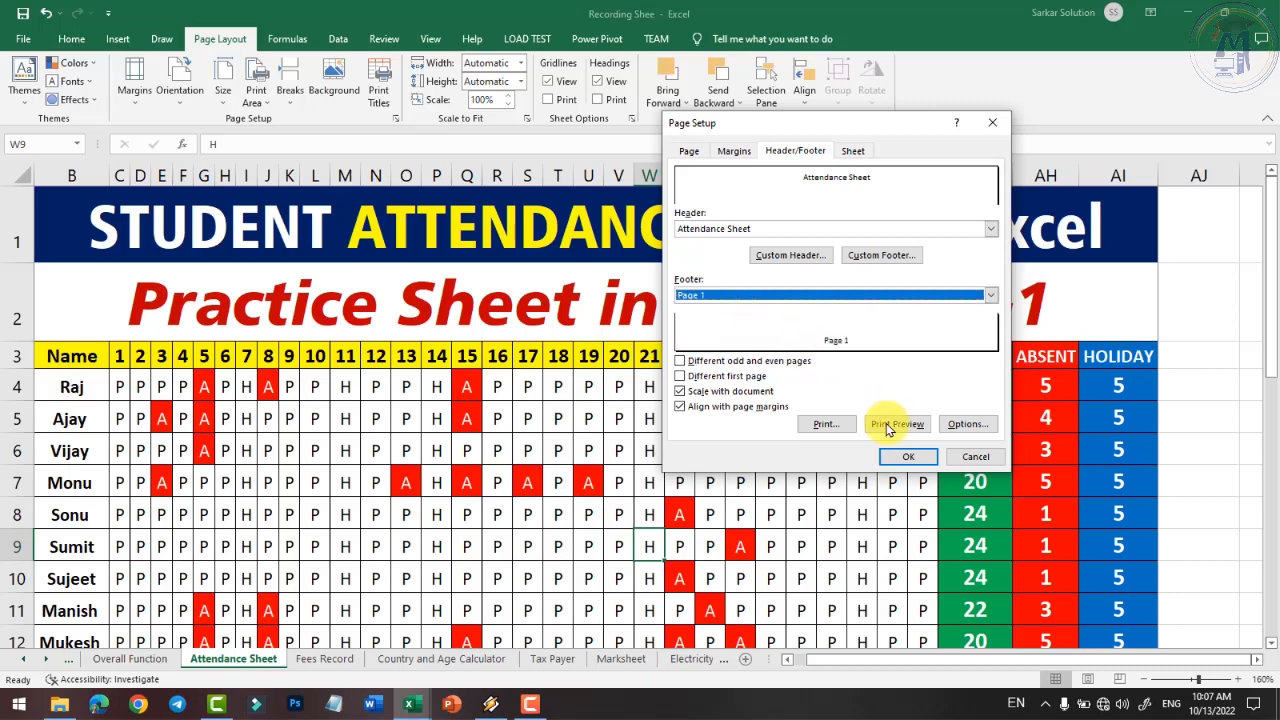
{"action": "left_click", "coordinate": [906, 457]}
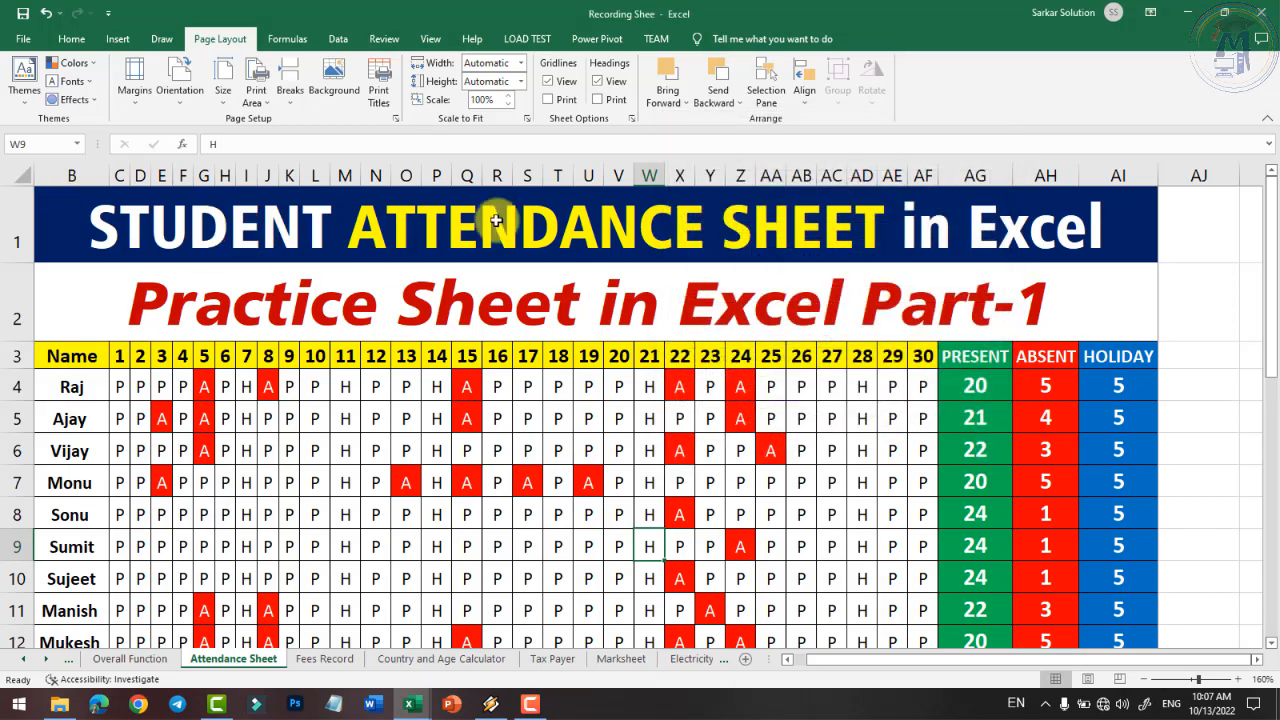
{"action": "left_click", "coordinate": [428, 40]}
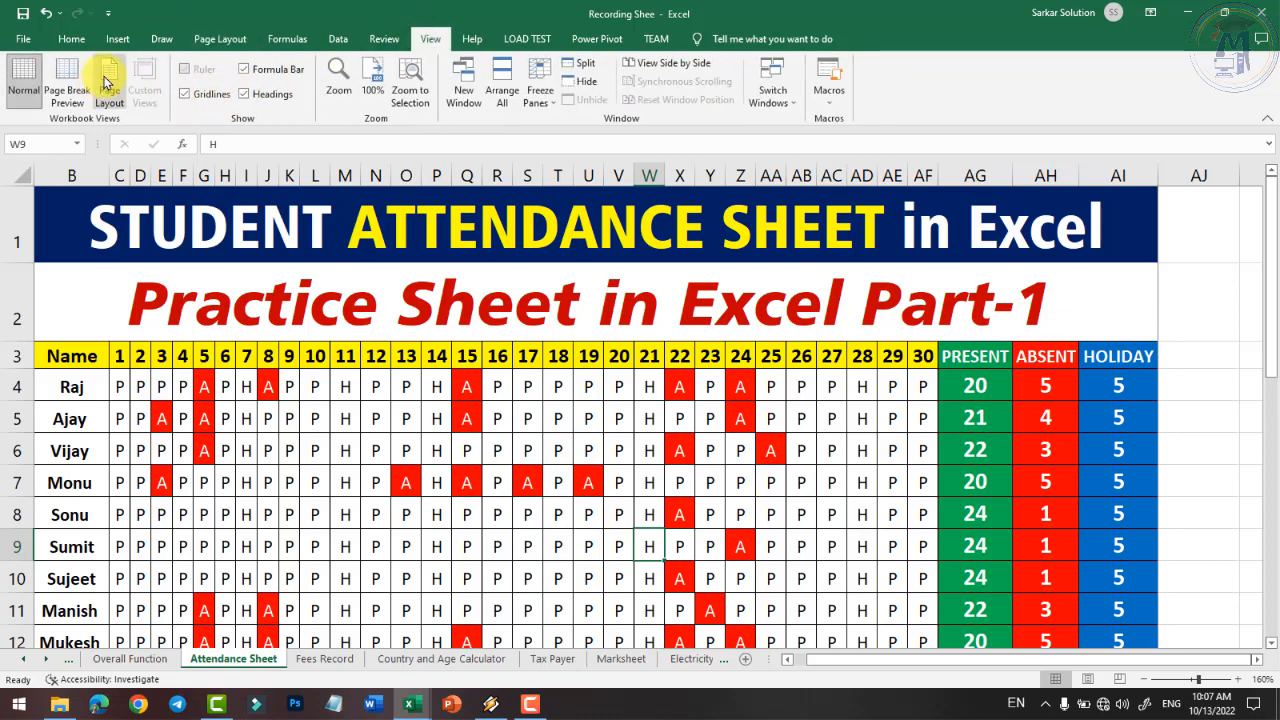
{"action": "left_click", "coordinate": [110, 80]}
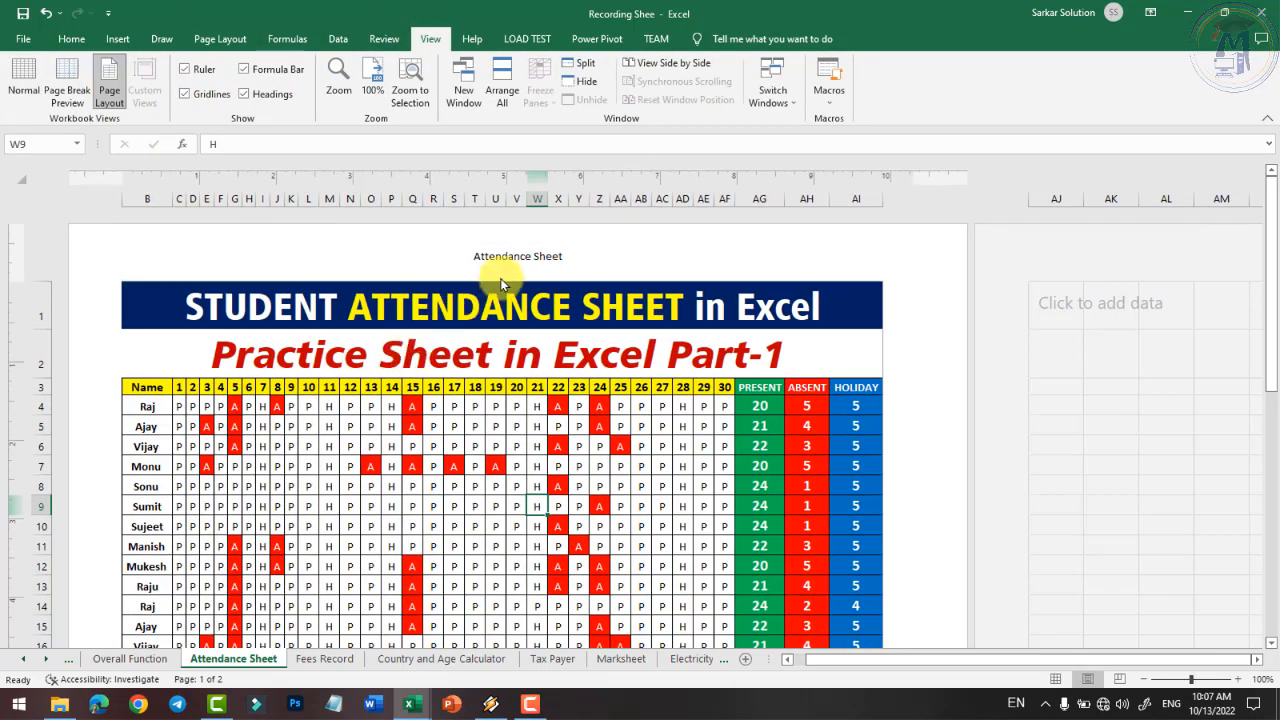
{"action": "scroll", "coordinate": [590, 372], "scroll_direction": "down", "scroll_amount": 7}
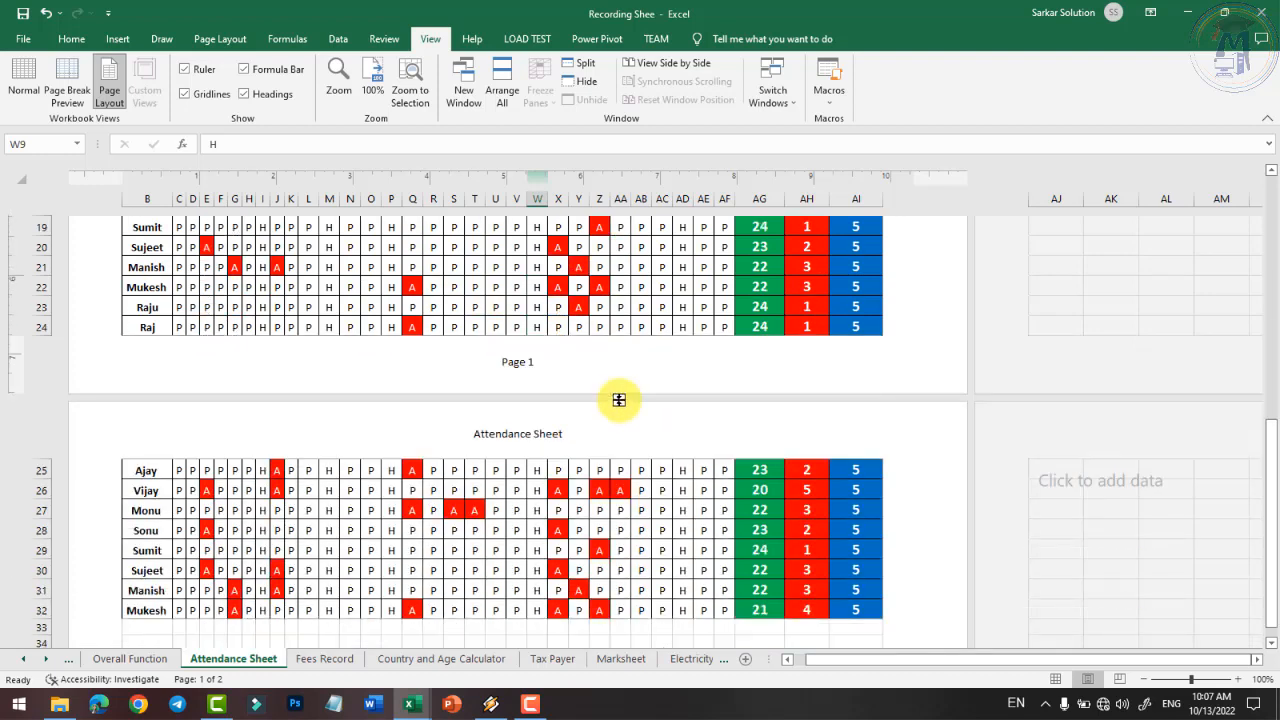
{"action": "scroll", "coordinate": [590, 372], "scroll_direction": "up", "scroll_amount": 8}
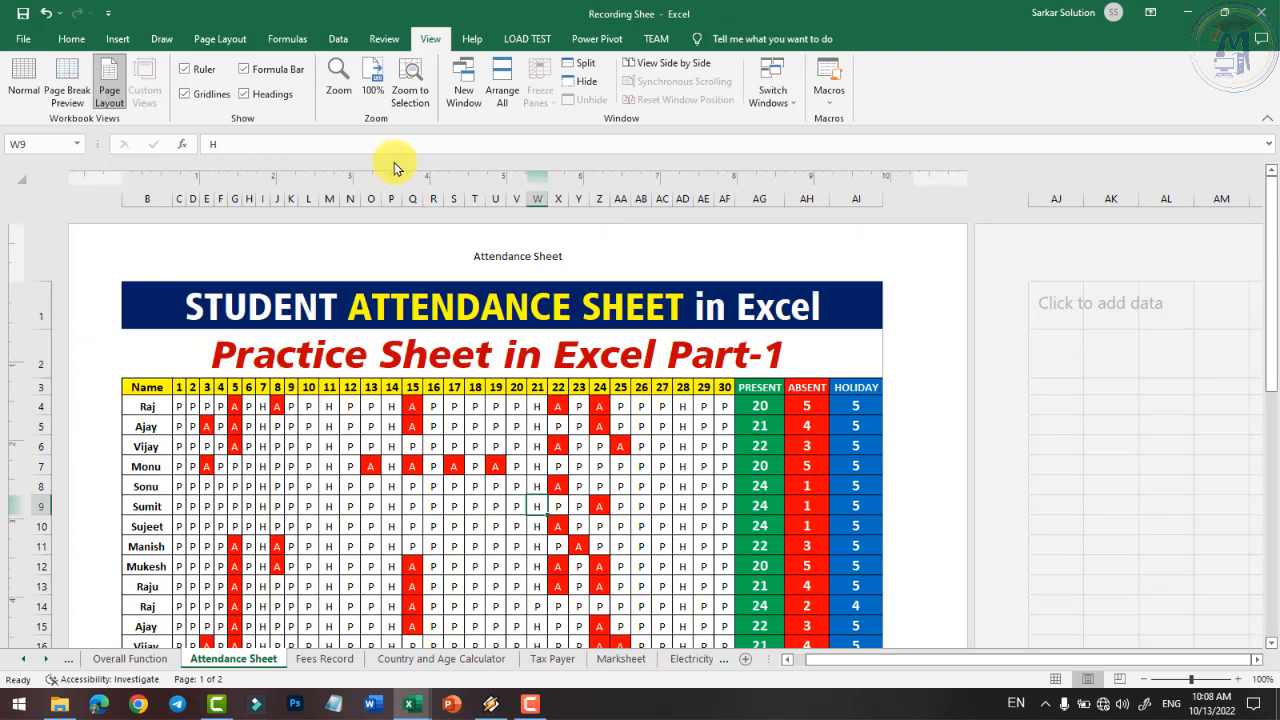
{"action": "left_click", "coordinate": [188, 70]}
{"action": "left_click", "coordinate": [188, 70]}
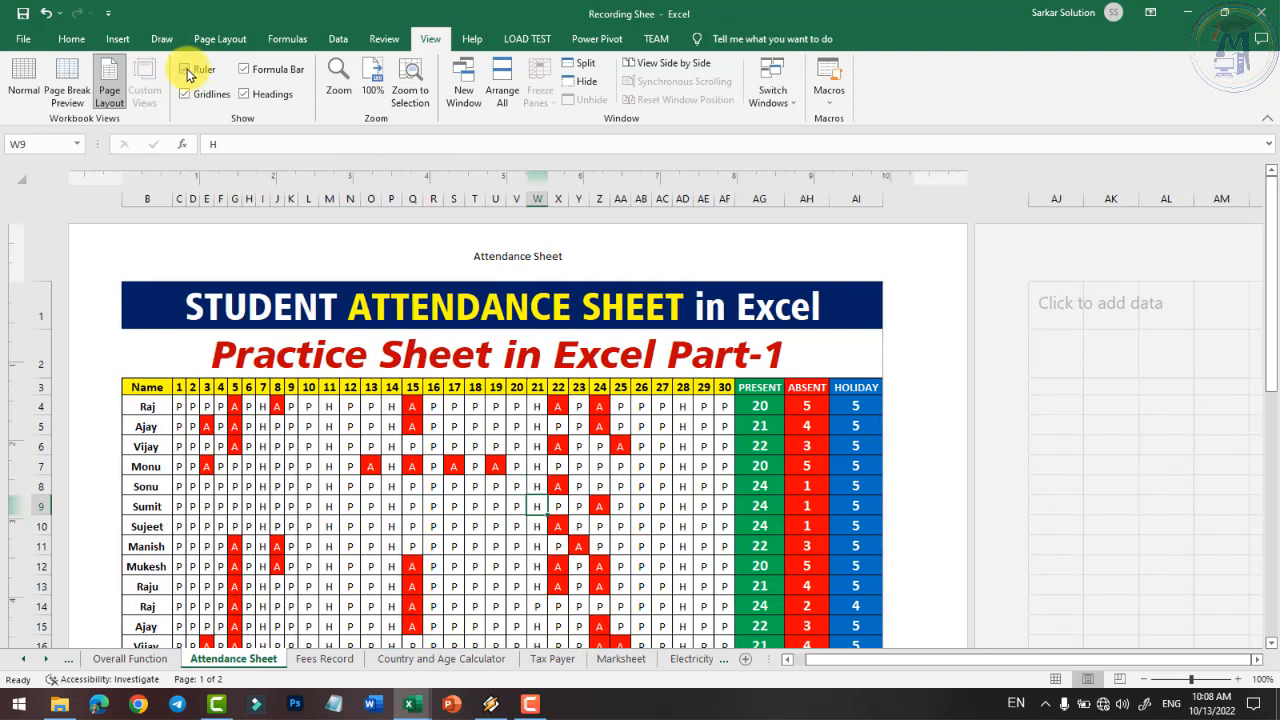
{"action": "left_click", "coordinate": [188, 70]}
{"action": "left_click", "coordinate": [188, 70]}
{"action": "left_click", "coordinate": [184, 95]}
{"action": "left_click", "coordinate": [190, 95]}
{"action": "left_click", "coordinate": [244, 71]}
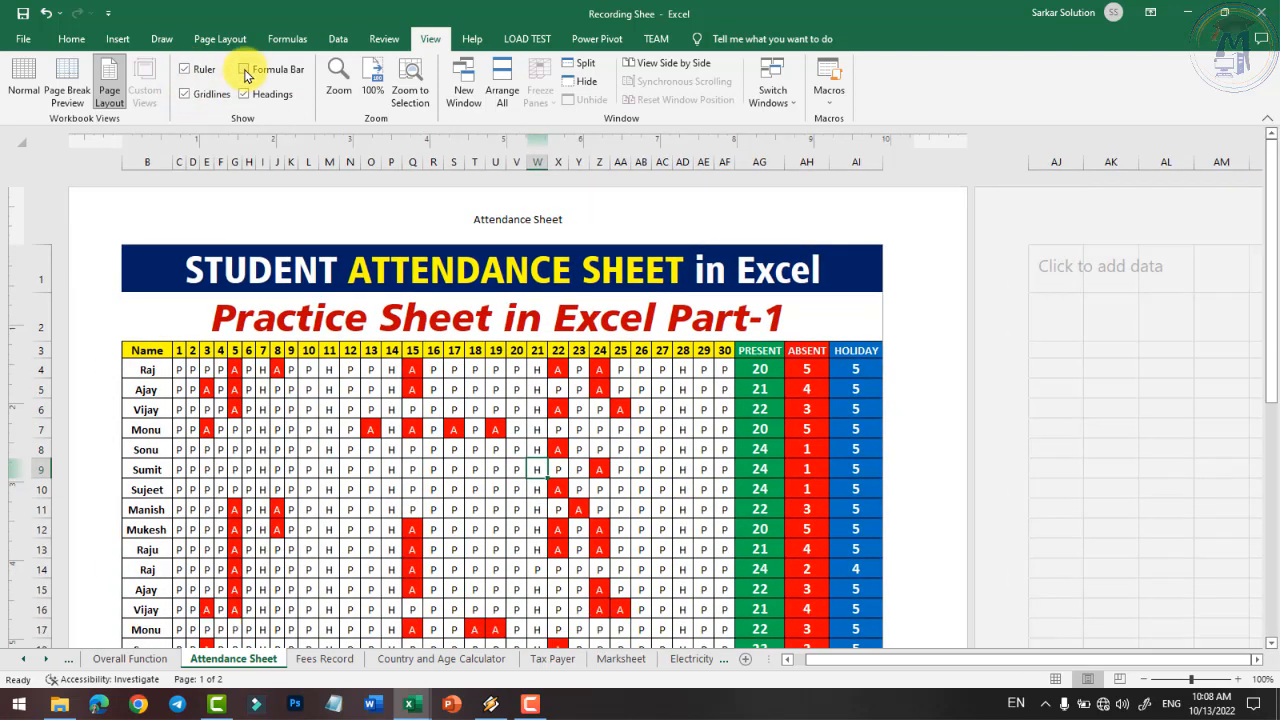
{"action": "left_click", "coordinate": [244, 71]}
{"action": "left_click", "coordinate": [244, 94]}
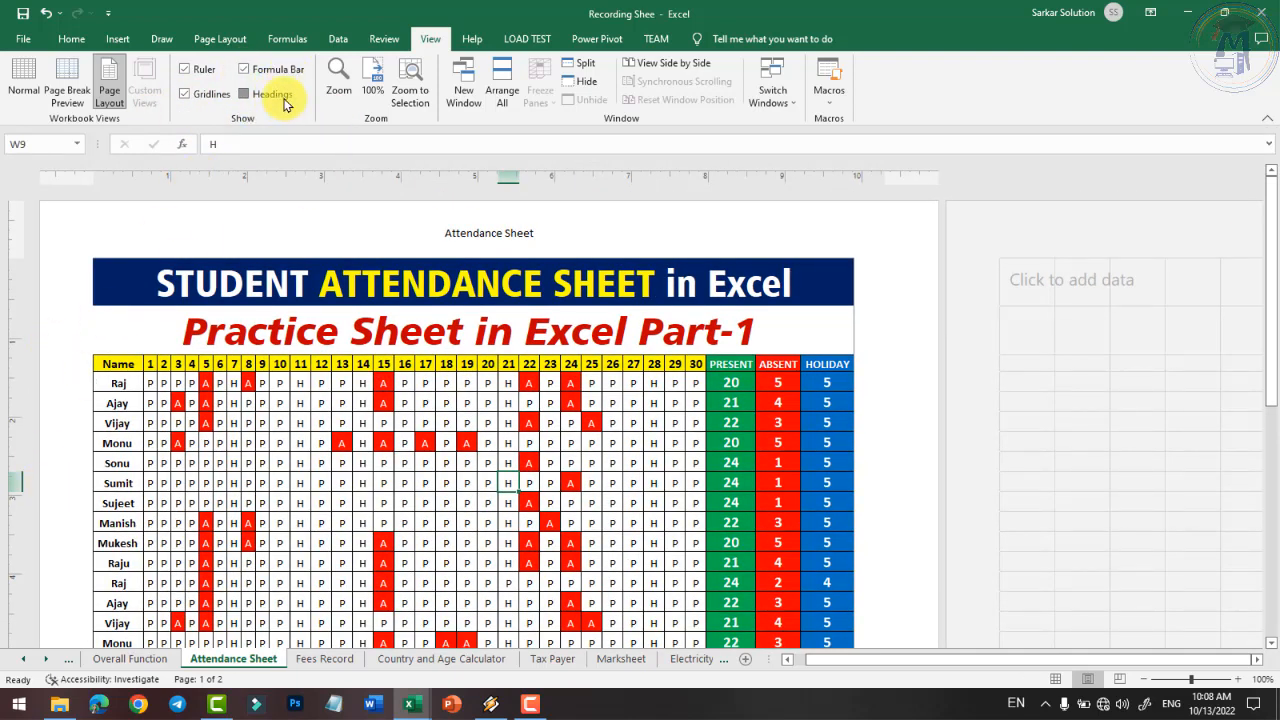
{"action": "left_click", "coordinate": [284, 100]}
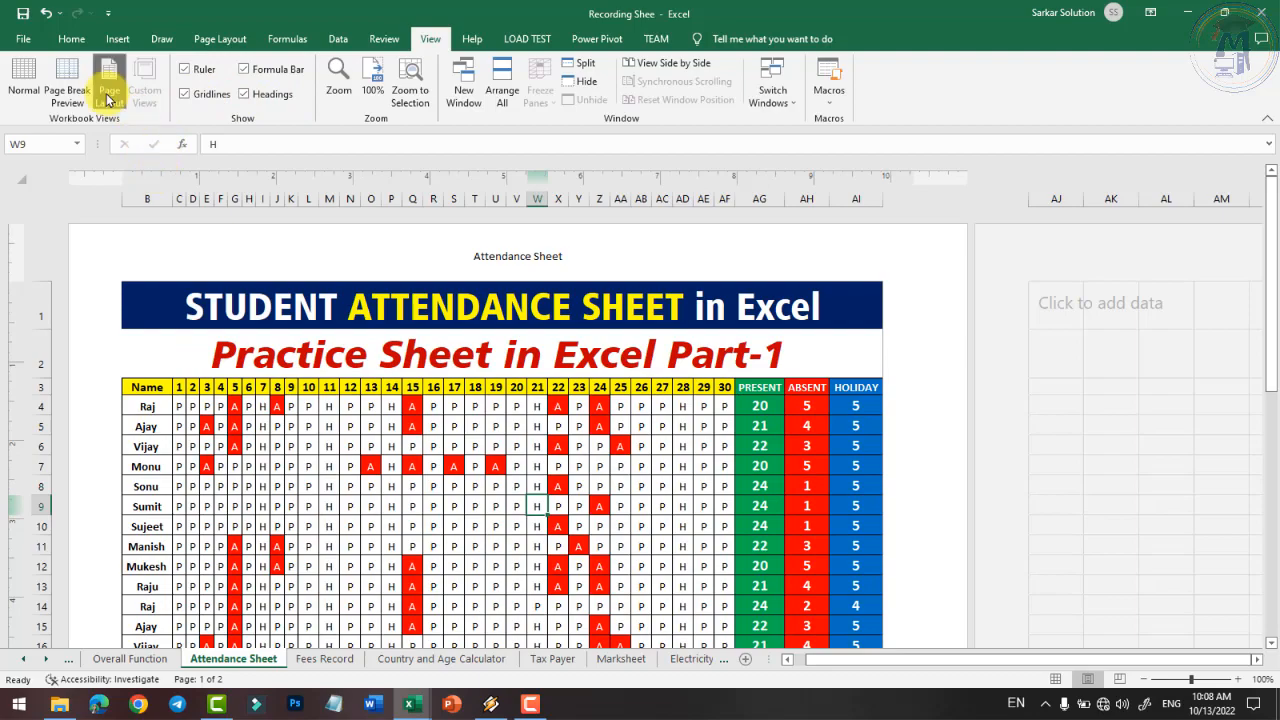
{"action": "left_click", "coordinate": [25, 82]}
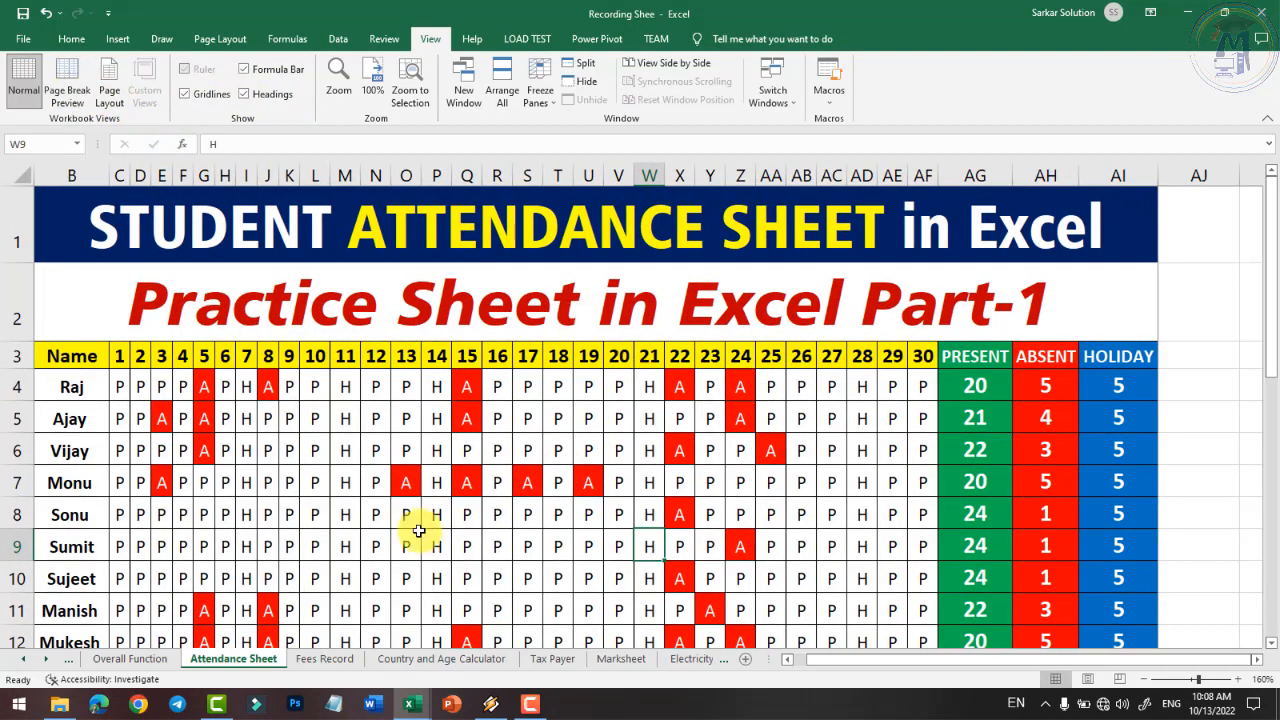
- Switch to the Fees Record sheet and step through the sheet tabs to RD Calculate
{"action": "left_click", "coordinate": [324, 658]}
{"action": "left_click", "coordinate": [836, 428]}
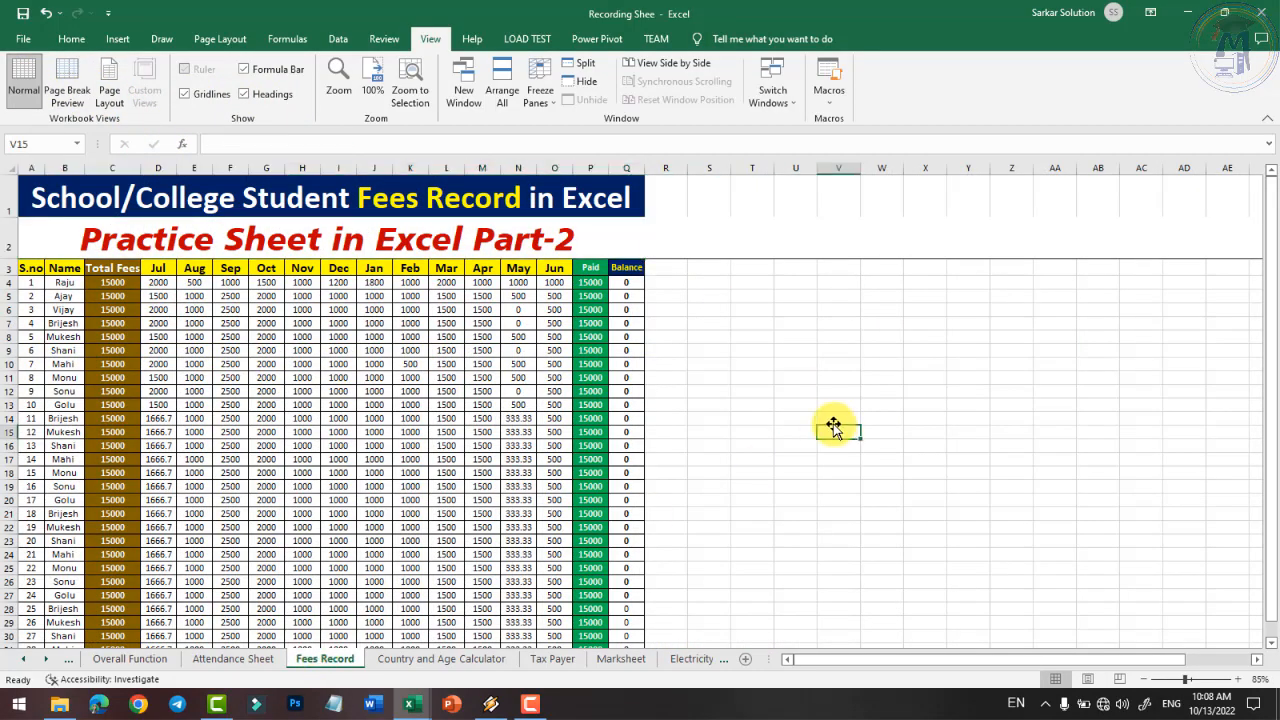
{"action": "left_click", "coordinate": [790, 377]}
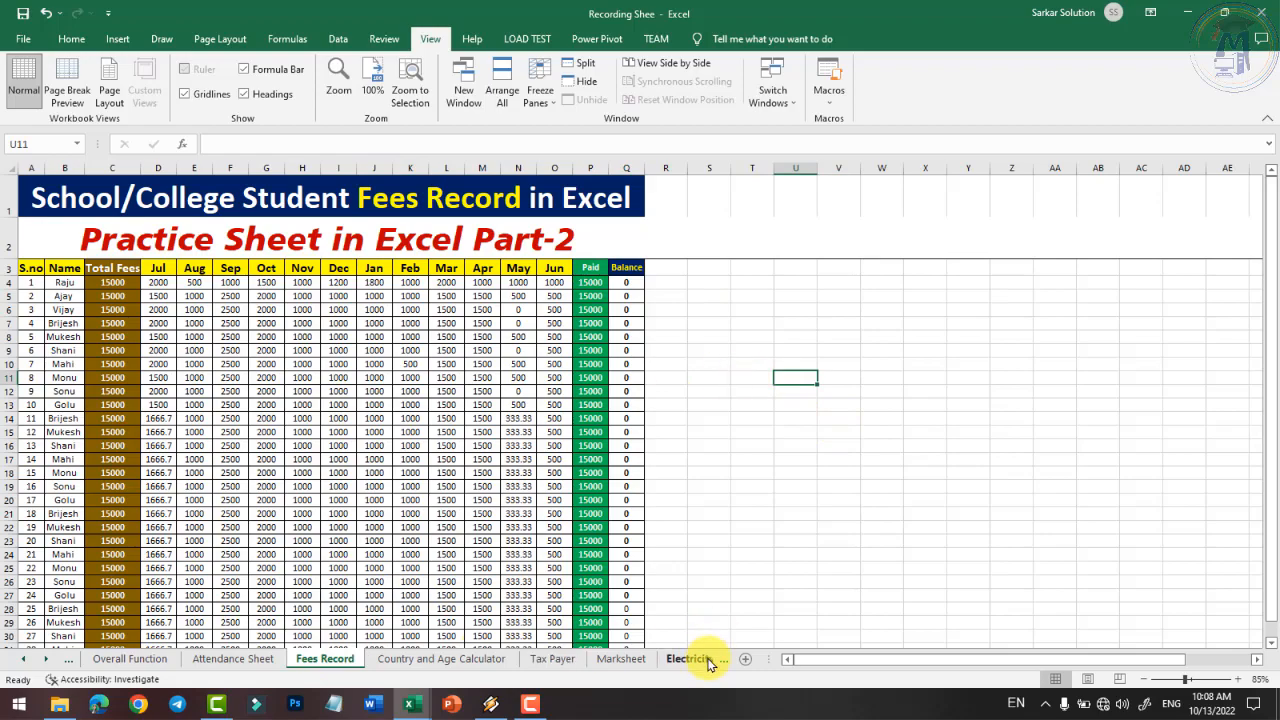
{"action": "key", "text": "ctrl+Page_Down"}
{"action": "key", "text": "ctrl+Page_Down"}
{"action": "key", "text": "ctrl+Page_Down"}
{"action": "key", "text": "ctrl+Page_Down"}
{"action": "key", "text": "ctrl+Page_Down"}
{"action": "key", "text": "ctrl+Page_Down"}
{"action": "key", "text": "ctrl+Page_Down"}
{"action": "key", "text": "ctrl+Page_Down"}
{"action": "key", "text": "ctrl+Page_Down"}
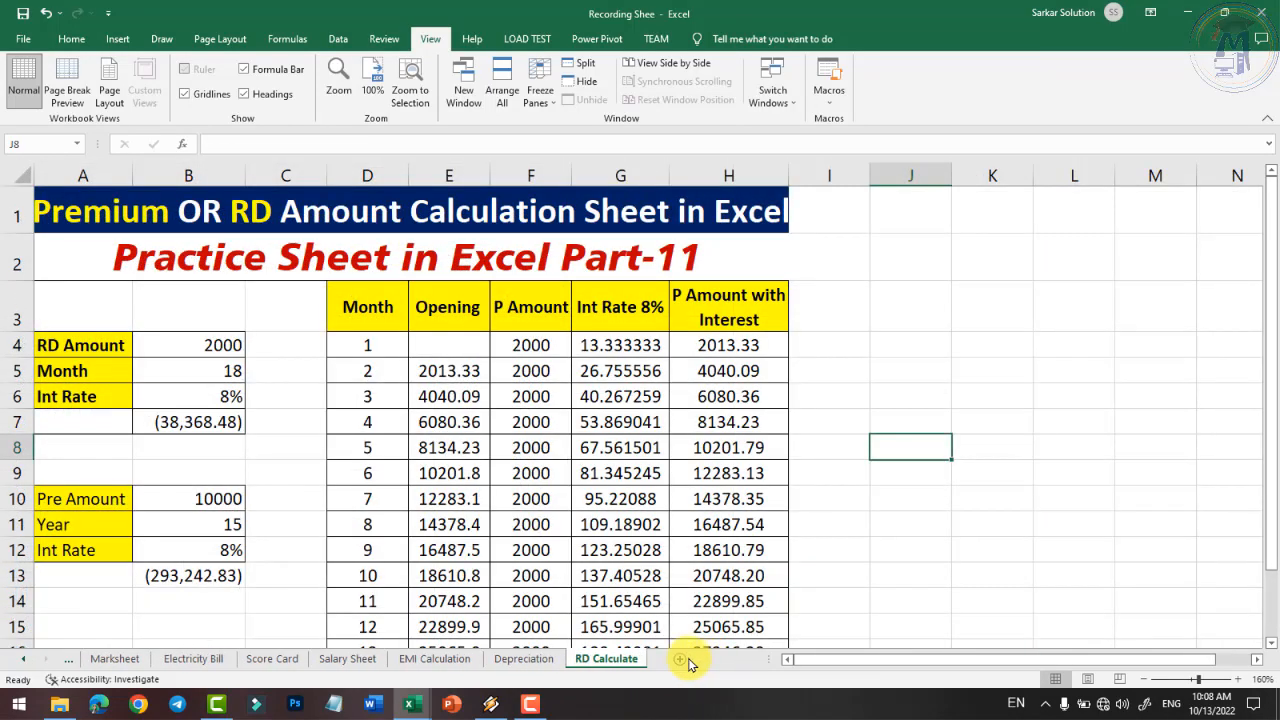
- Insert a new blank Sheet1 and select cell ranges such as A4:H17 and C5:H13
{"action": "left_click", "coordinate": [716, 659]}
{"action": "left_click", "coordinate": [317, 391]}
{"action": "scroll", "coordinate": [83, 274], "scroll_direction": "up", "scroll_amount": 2, "text": "ctrl"}
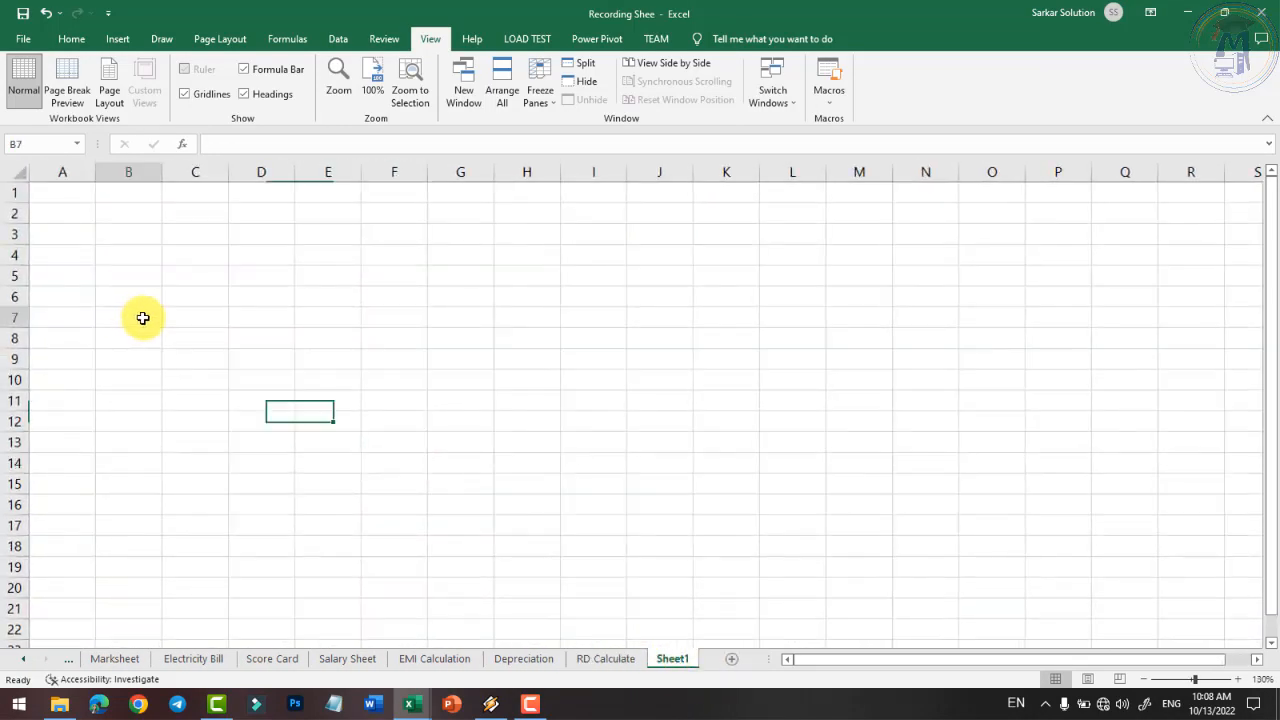
{"action": "left_click_drag", "start_coordinate": [70, 256], "coordinate": [395, 480]}
{"action": "left_click_drag", "start_coordinate": [515, 525], "coordinate": [528, 522]}
{"action": "left_click", "coordinate": [700, 464]}
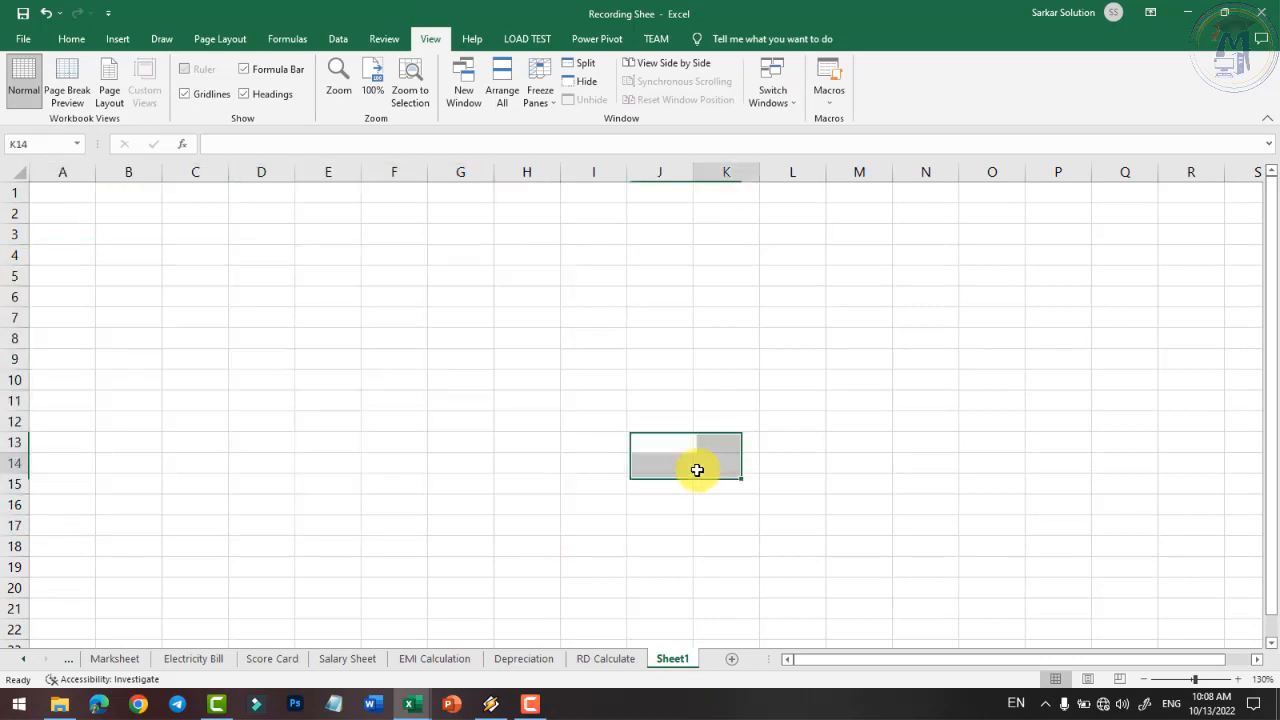
{"action": "left_click", "coordinate": [281, 458]}
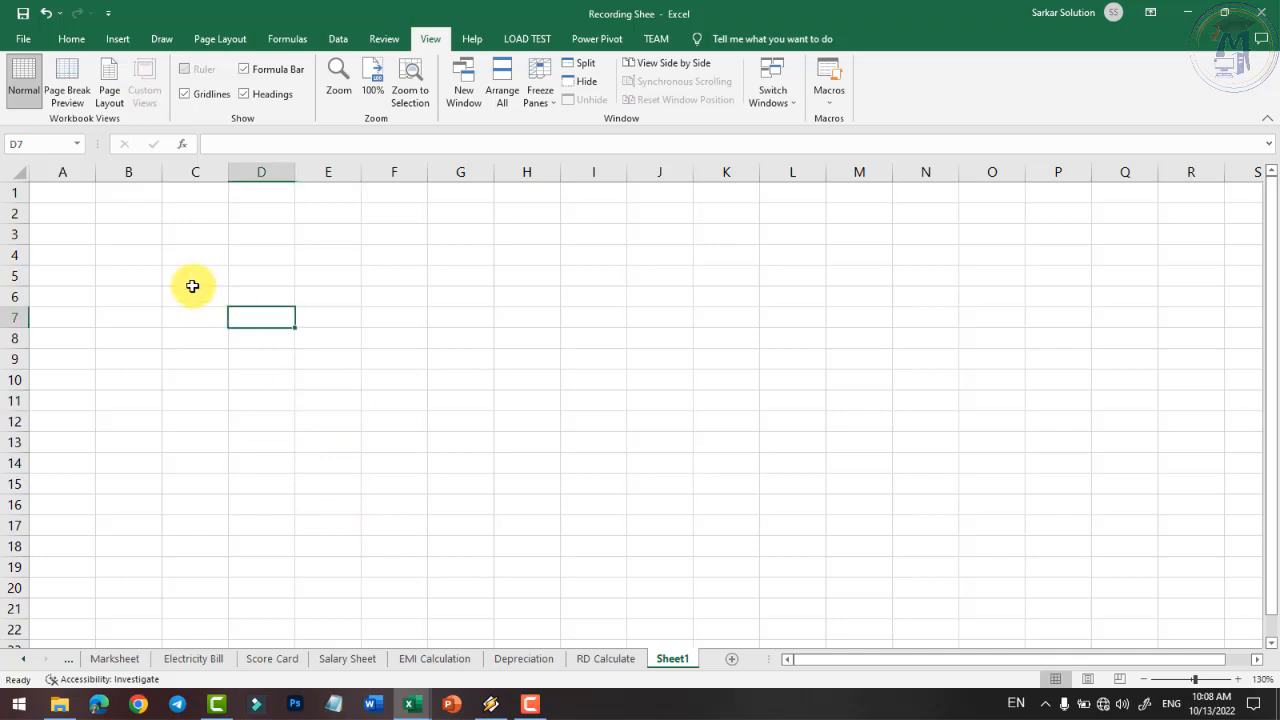
{"action": "left_click_drag", "start_coordinate": [191, 284], "coordinate": [507, 446]}
{"action": "left_click", "coordinate": [466, 443]}
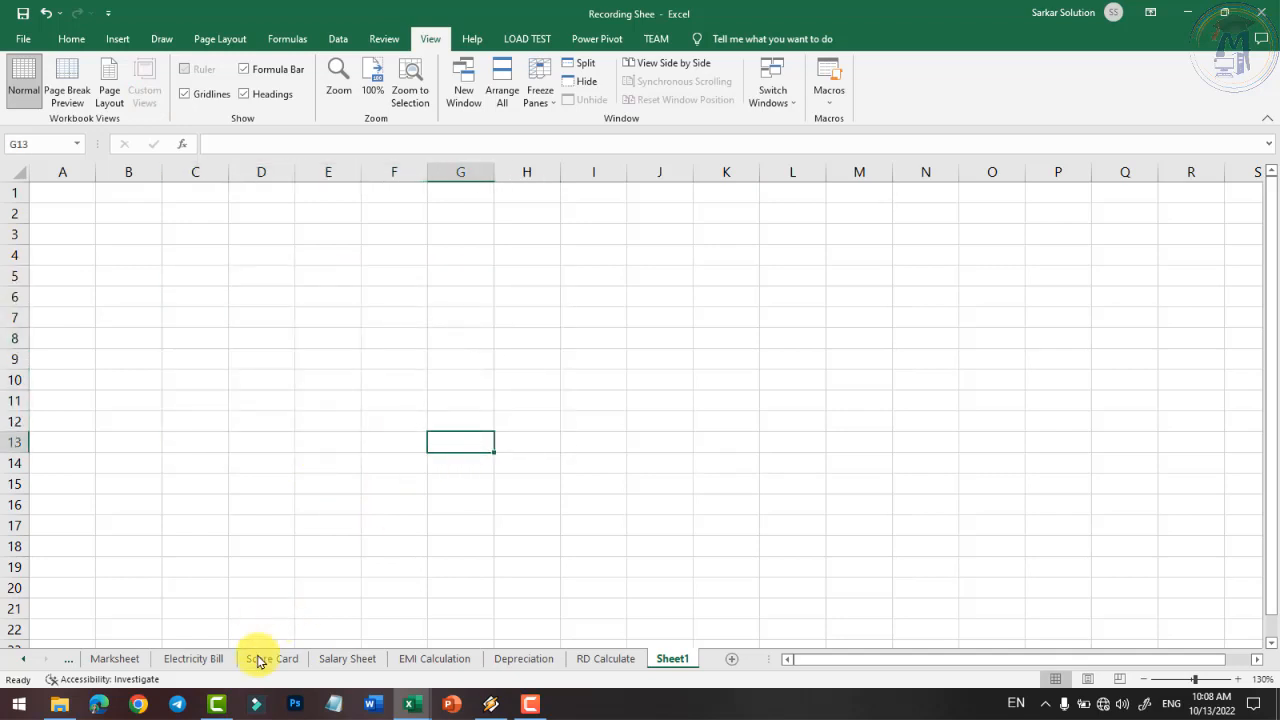
{"action": "left_click", "coordinate": [230, 363]}
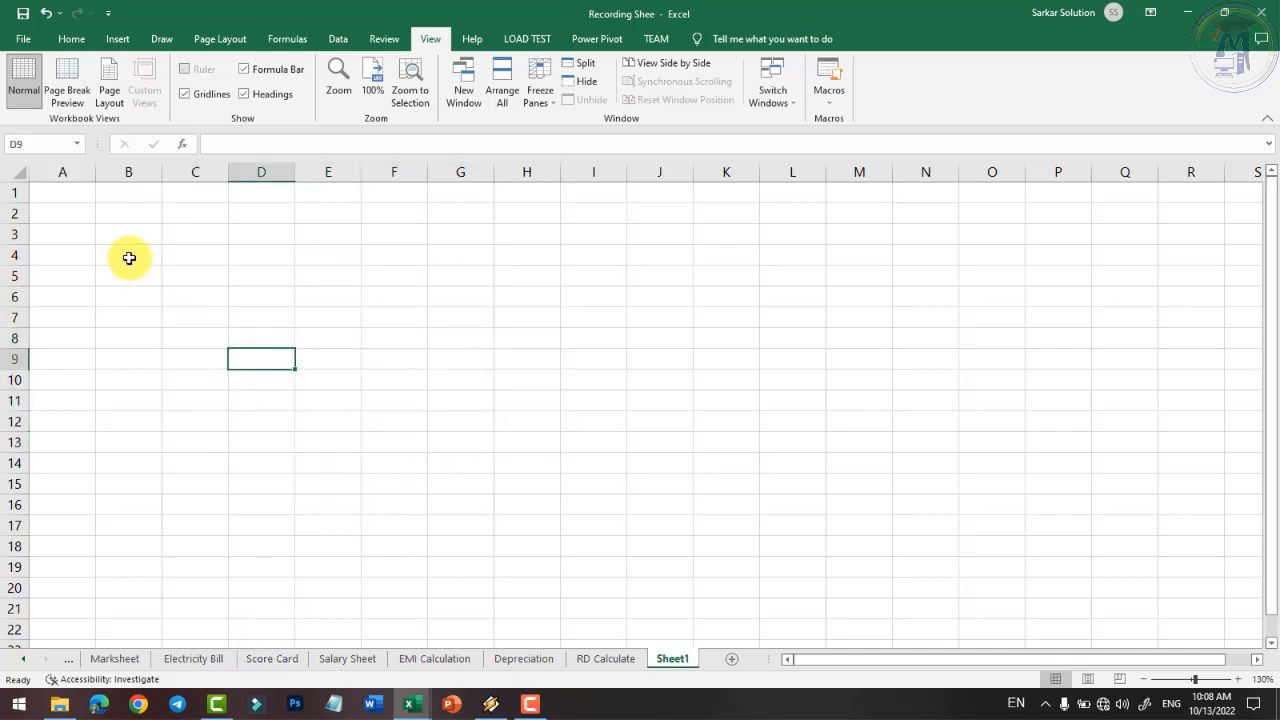
- Create SalesReport1 from the Sales Report template and select product and customer cells on Source Data
{"action": "left_click", "coordinate": [23, 38]}
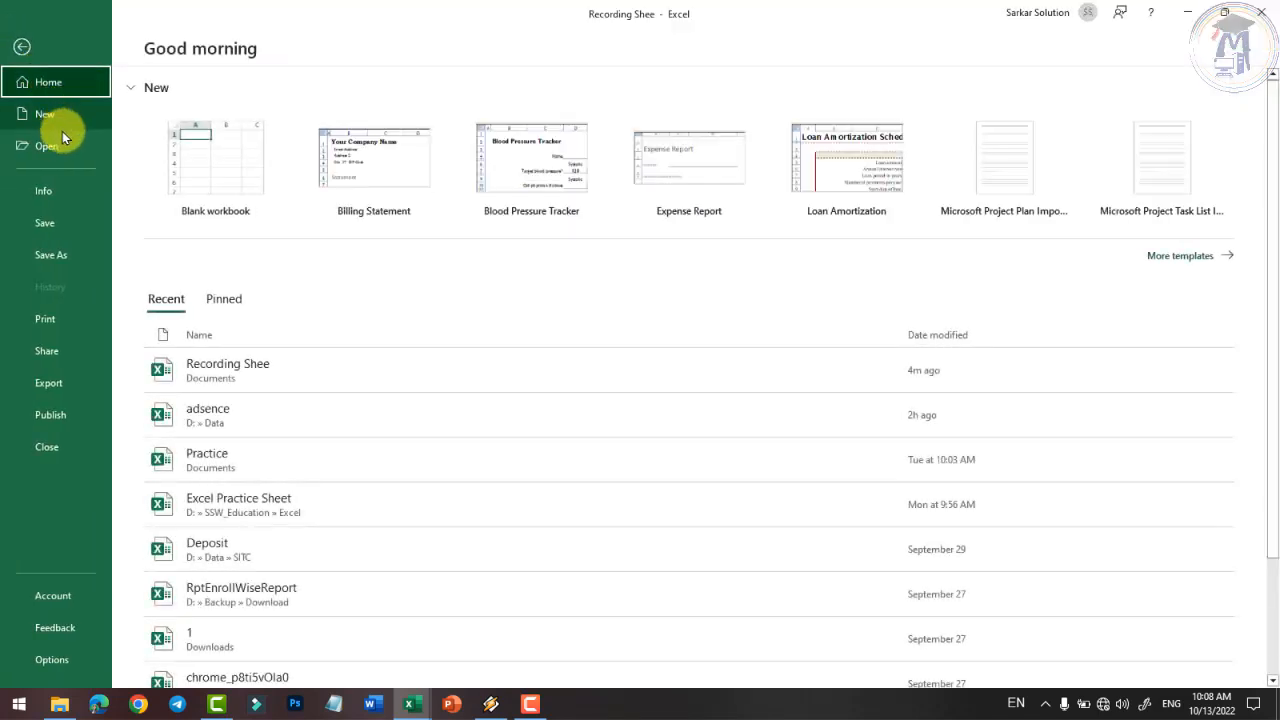
{"action": "left_click", "coordinate": [60, 117]}
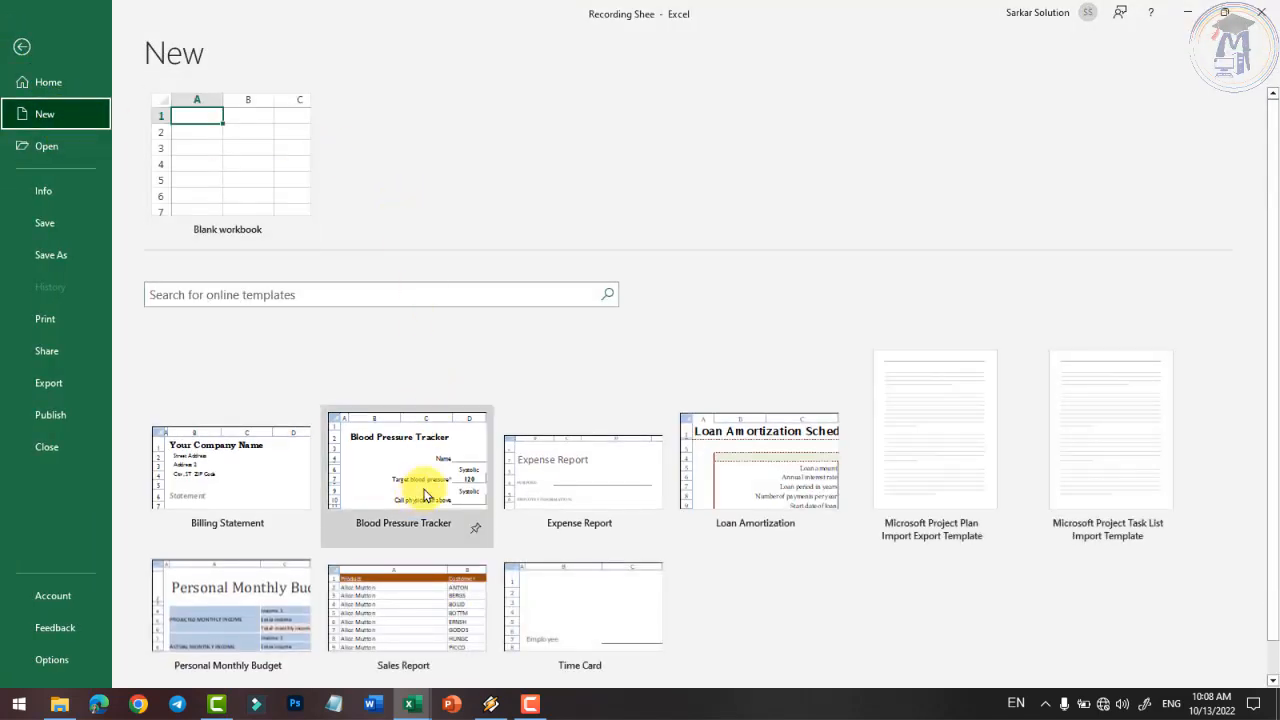
{"action": "double_click", "coordinate": [405, 612]}
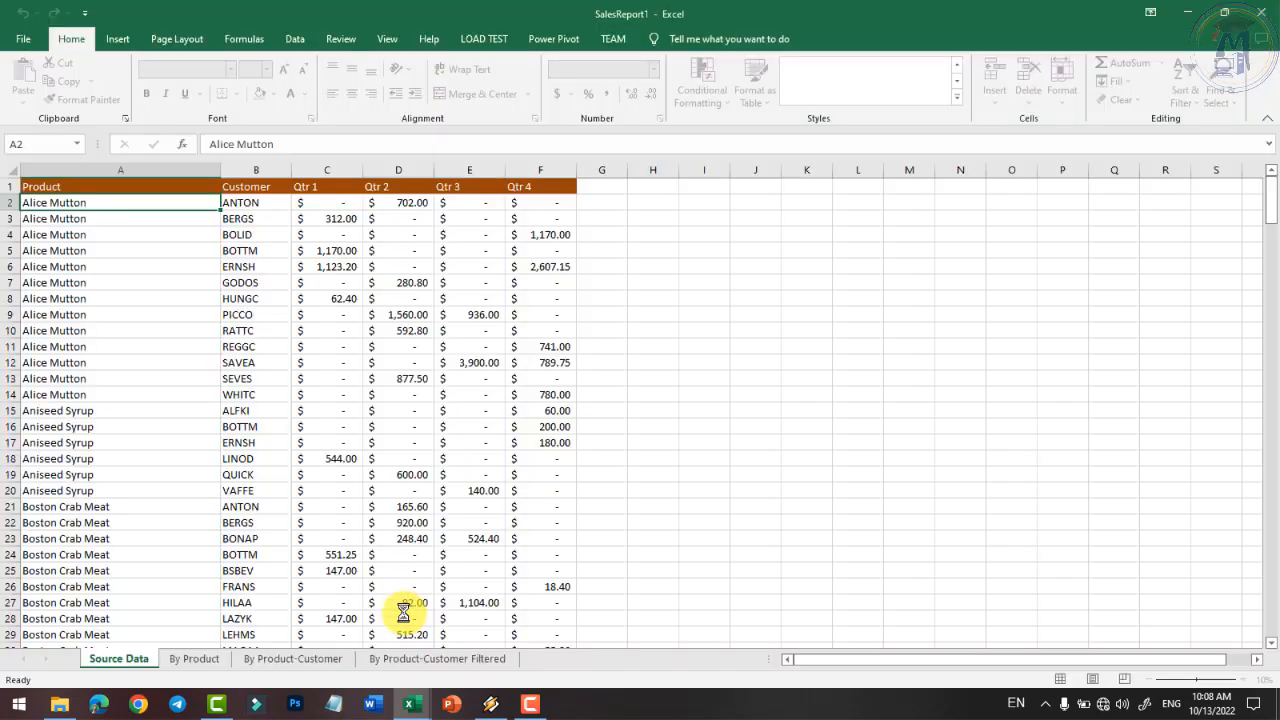
{"action": "left_click_drag", "start_coordinate": [100, 266], "coordinate": [258, 474]}
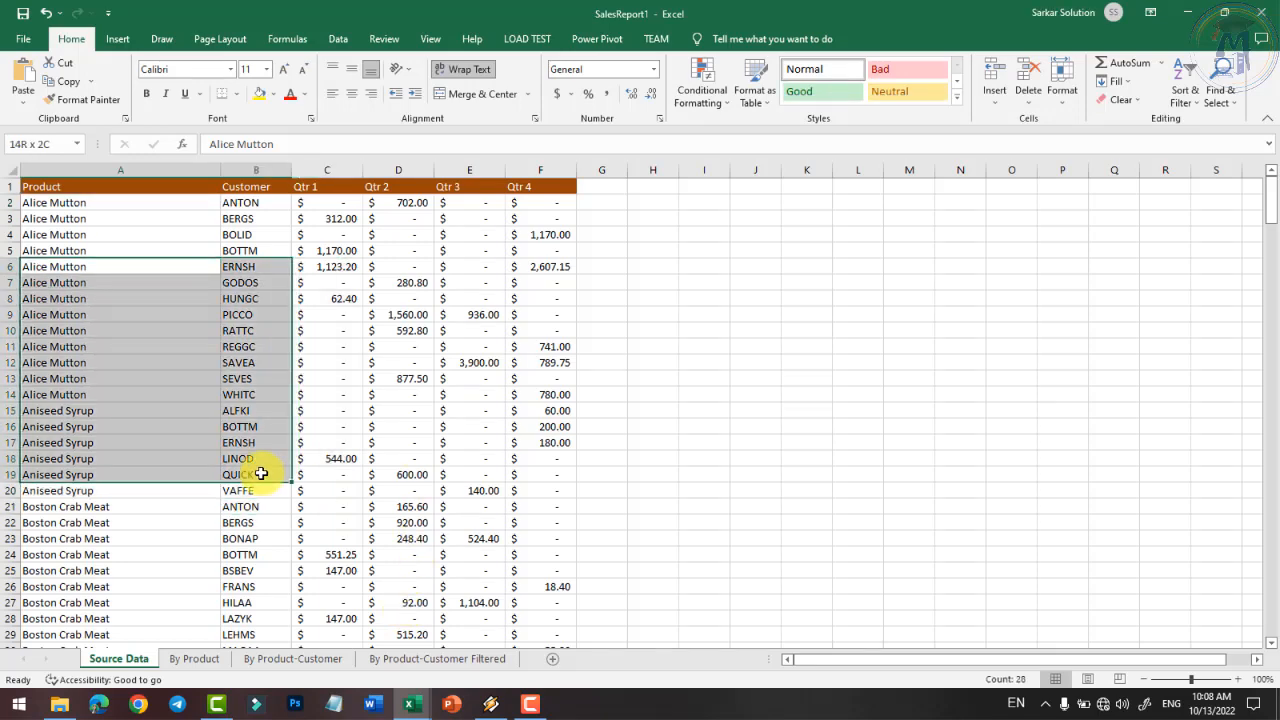
{"action": "left_click", "coordinate": [428, 39]}
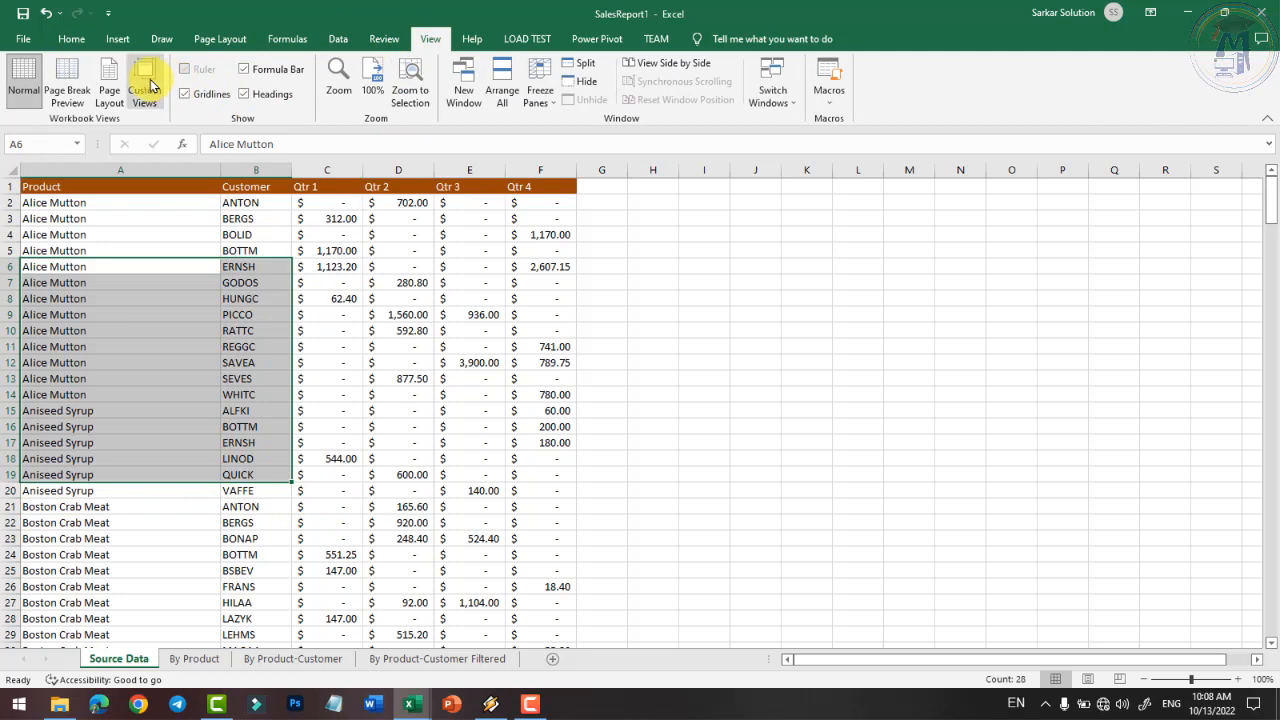
{"action": "left_click_drag", "start_coordinate": [40, 268], "coordinate": [251, 490]}
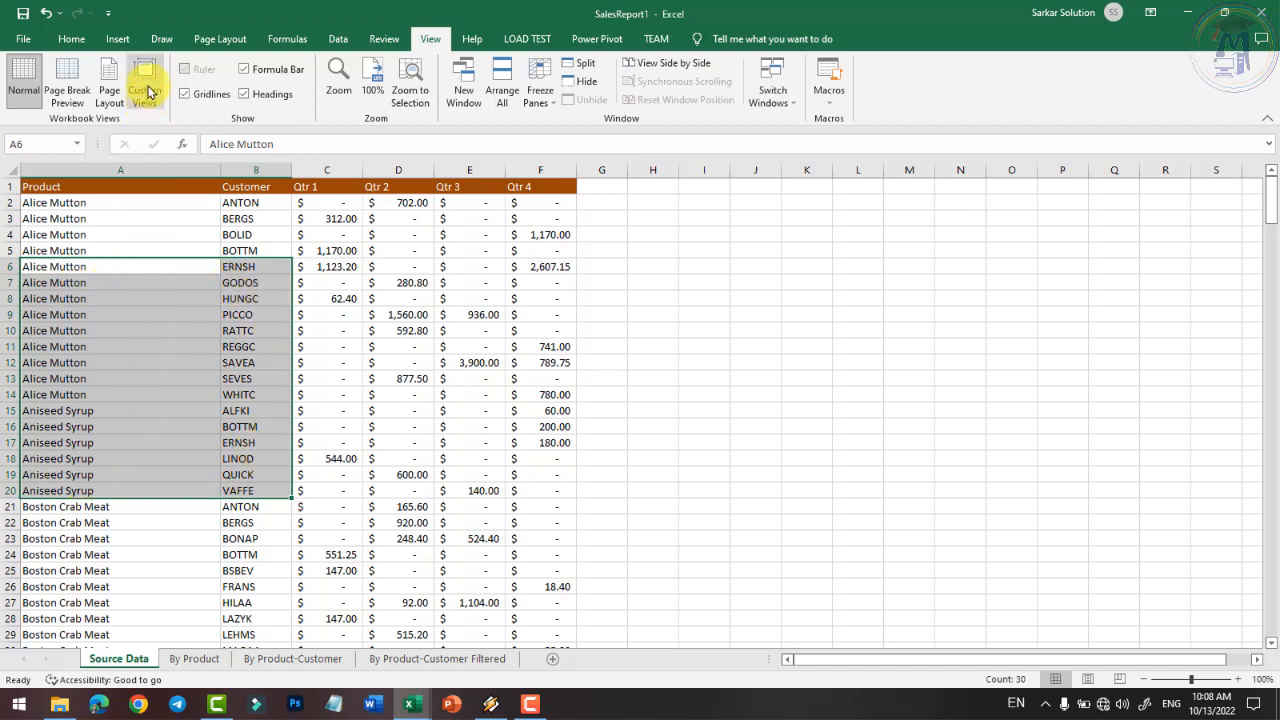
- Save the current view as a custom view named myview
{"action": "left_click", "coordinate": [145, 90]}
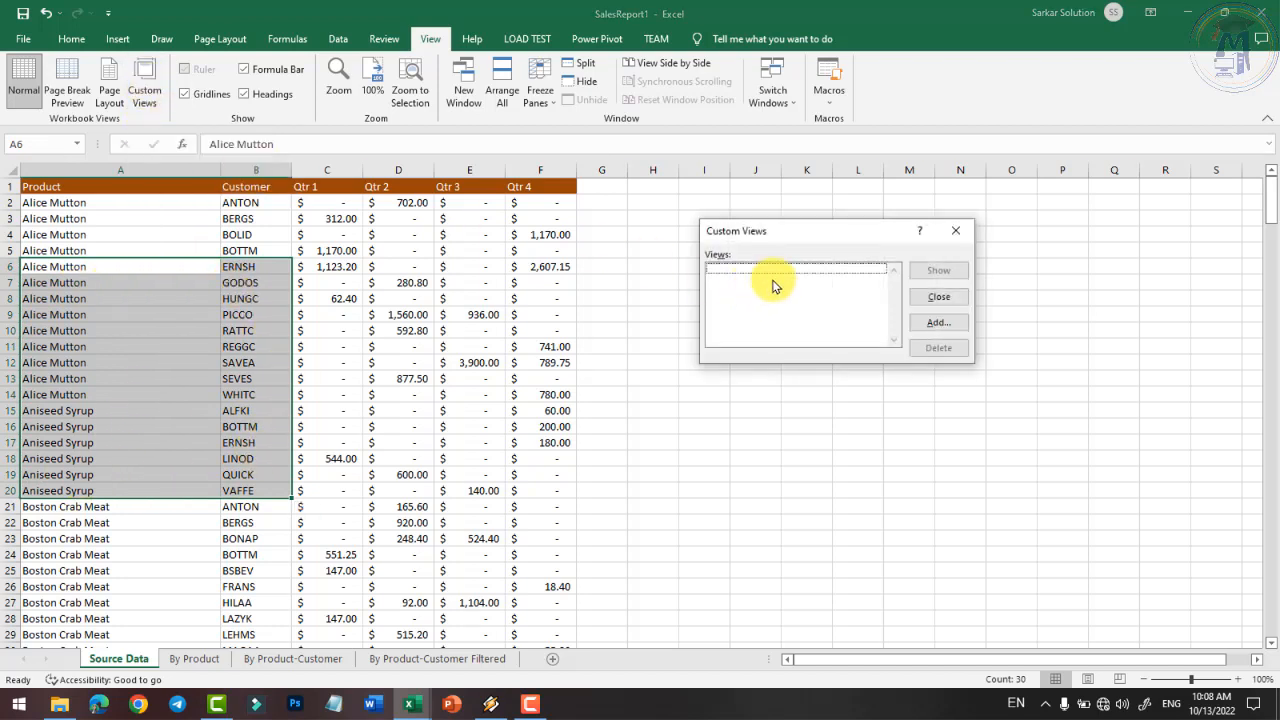
{"action": "left_click", "coordinate": [938, 323]}
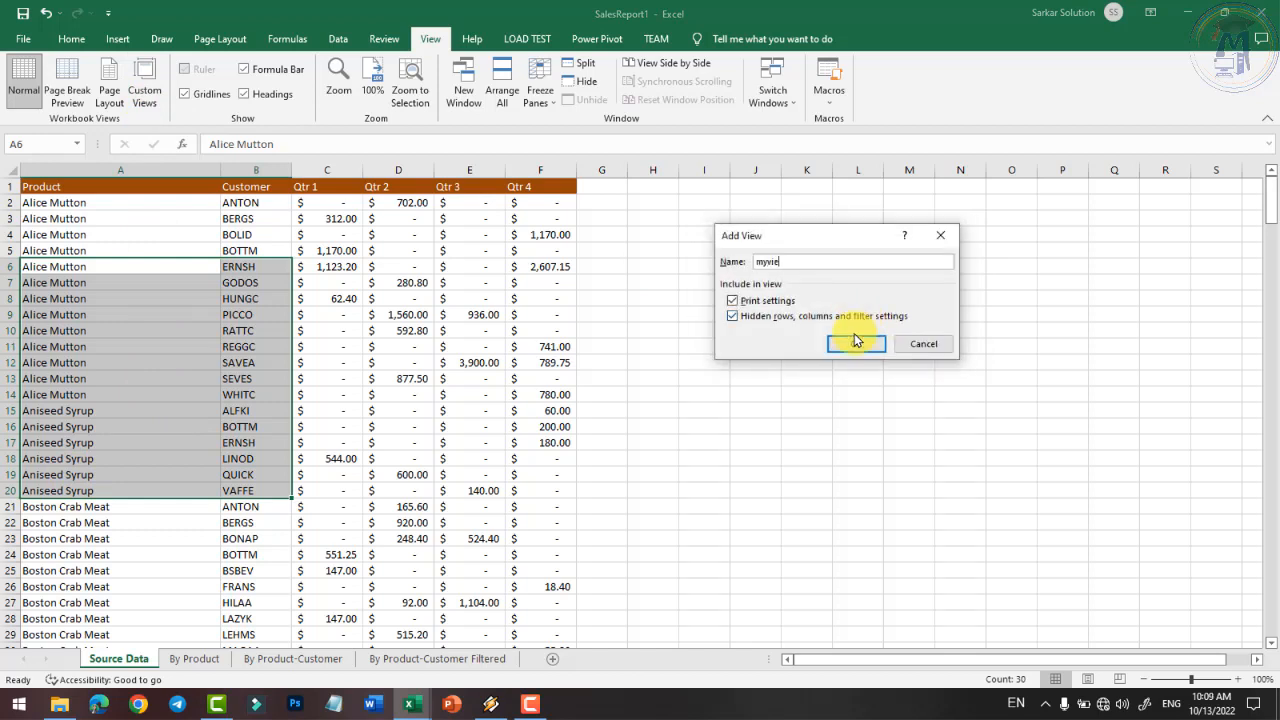
{"action": "left_click", "coordinate": [856, 344]}
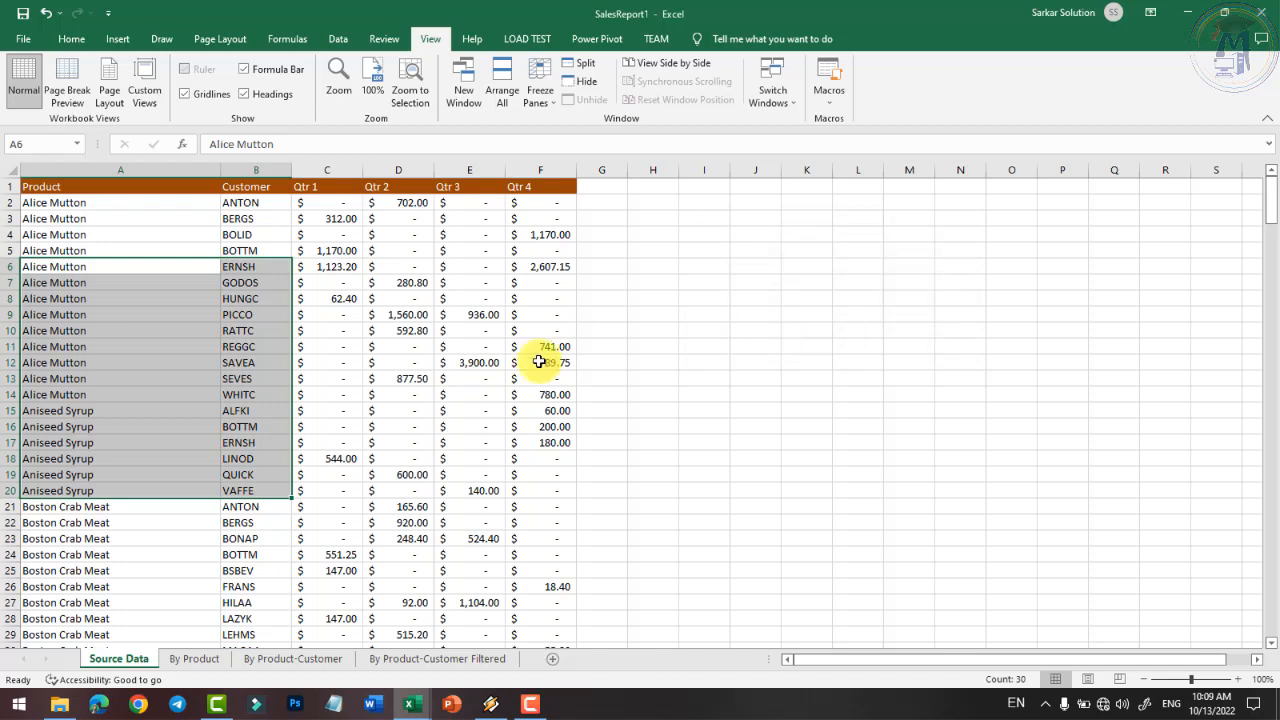
{"action": "left_click", "coordinate": [660, 378]}
- Select cell A1 and reapply the myview custom view
{"action": "left_click", "coordinate": [35, 188]}
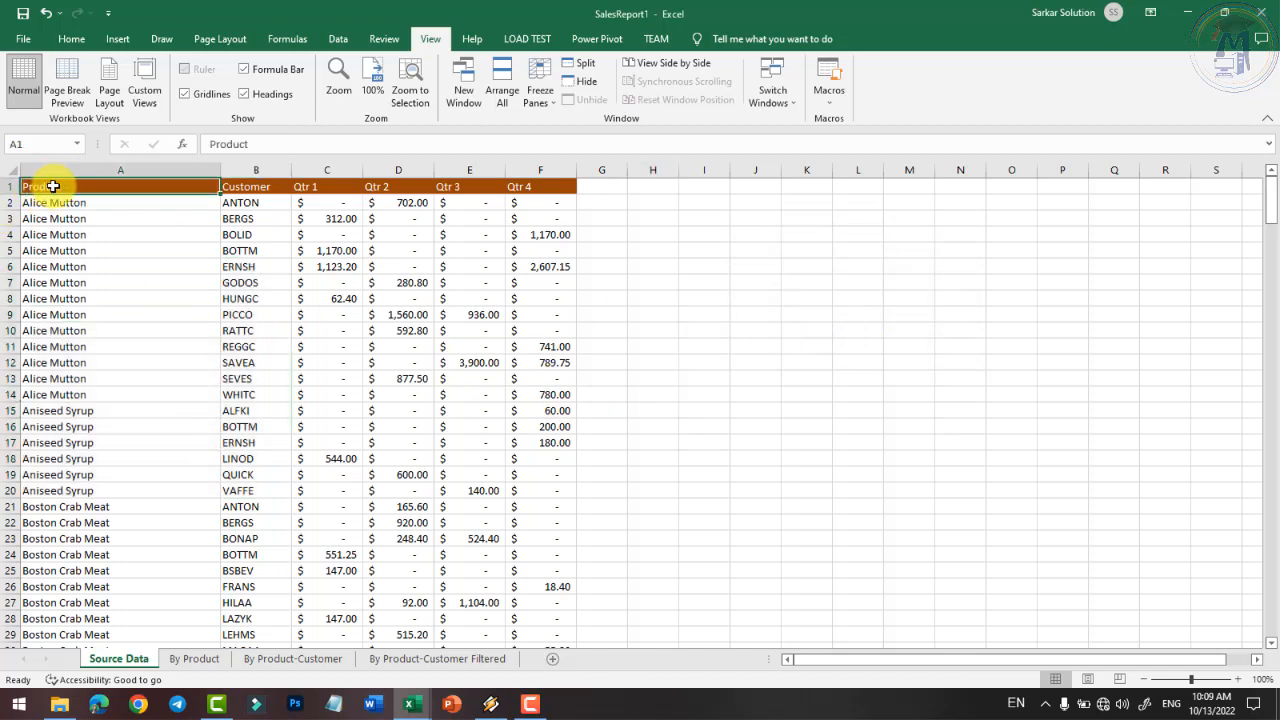
{"action": "left_click", "coordinate": [145, 88]}
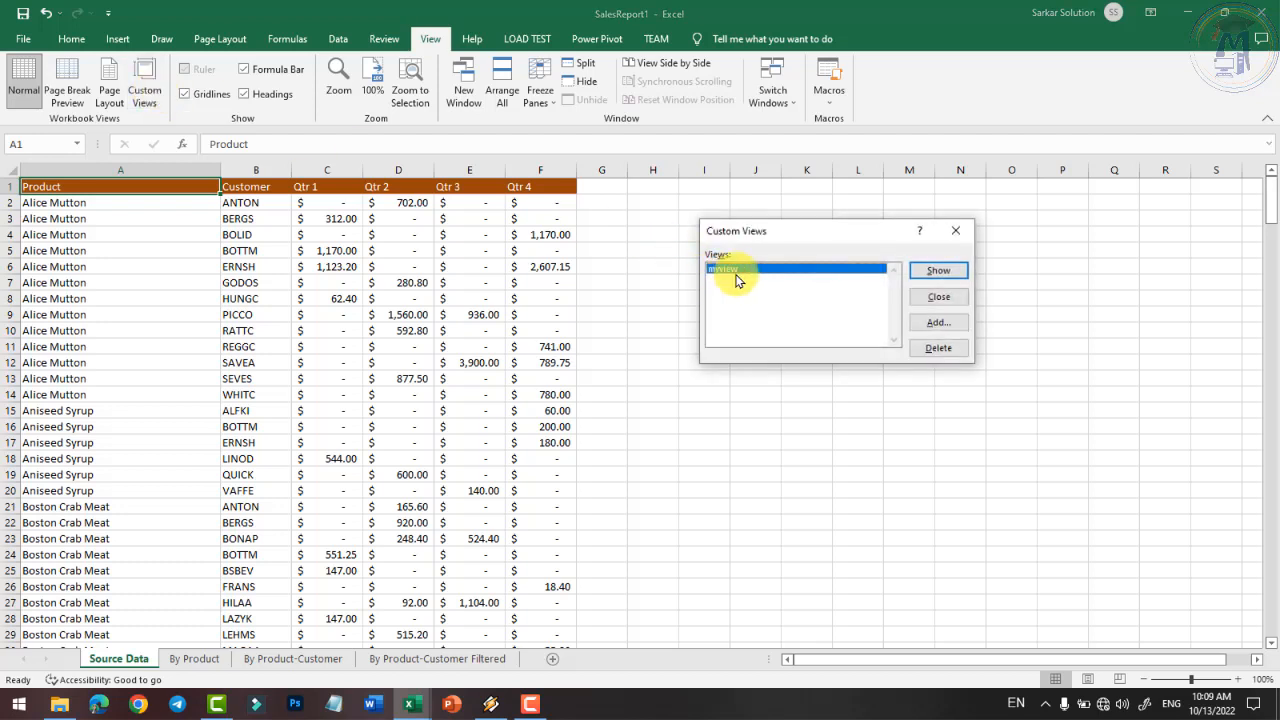
{"action": "left_click", "coordinate": [939, 273]}
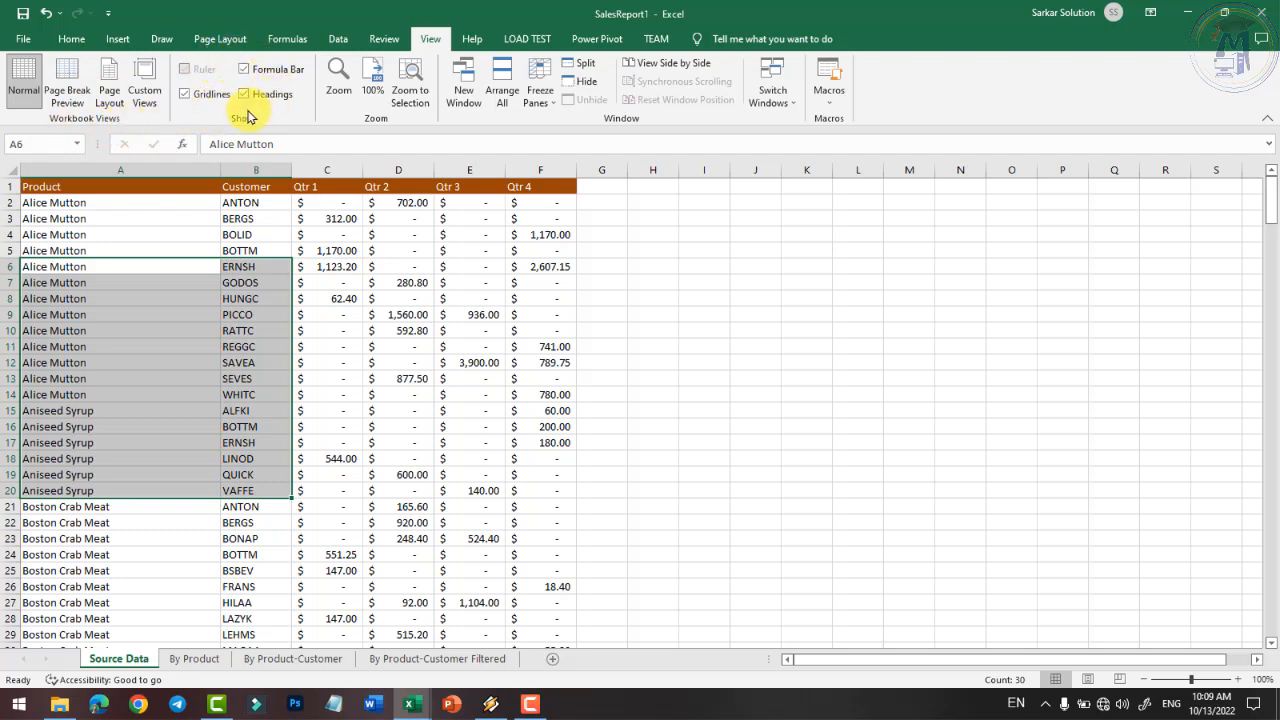
{"action": "left_click", "coordinate": [390, 265]}
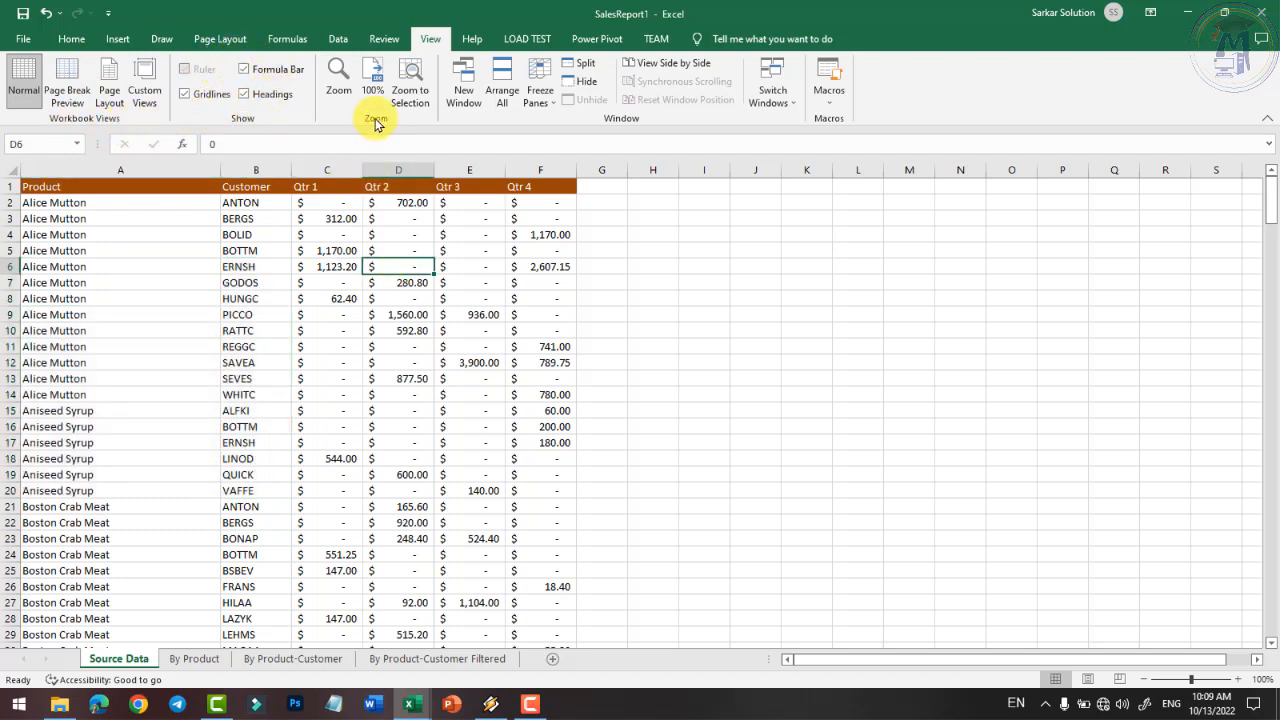
- Magnify the sheet to 200% via the Zoom dialog, then begin zooming out
{"action": "left_click", "coordinate": [340, 80]}
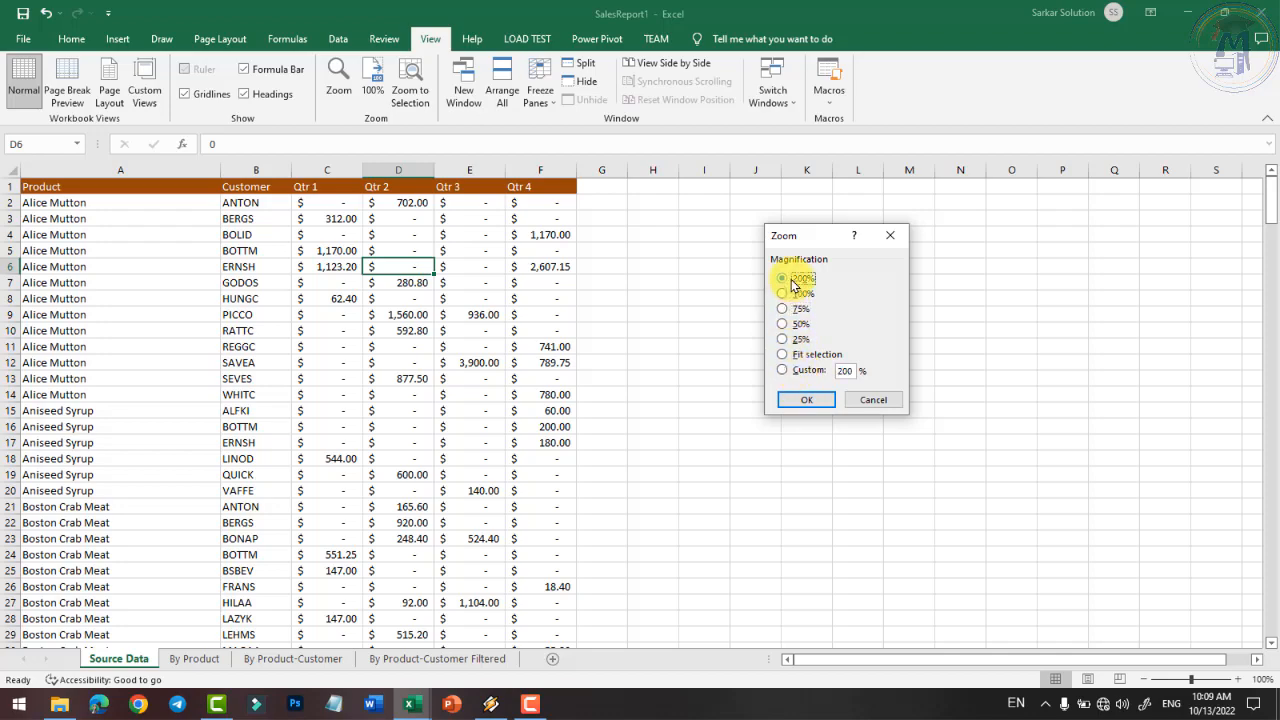
{"action": "left_click", "coordinate": [808, 400]}
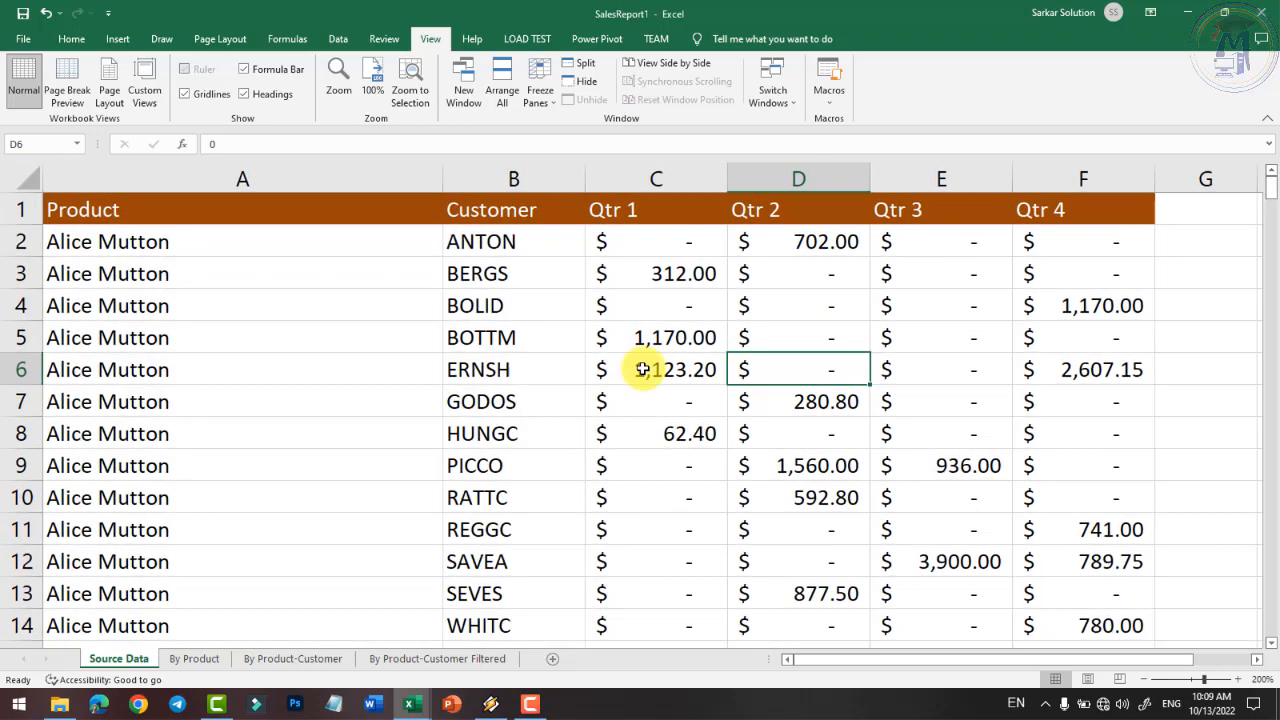
{"action": "left_click", "coordinate": [1148, 680]}
{"action": "left_click", "coordinate": [1148, 680]}
{"action": "left_click", "coordinate": [1148, 680]}
{"action": "left_click", "coordinate": [1148, 680]}
{"action": "left_click", "coordinate": [1148, 680]}
{"action": "left_click", "coordinate": [1148, 680]}
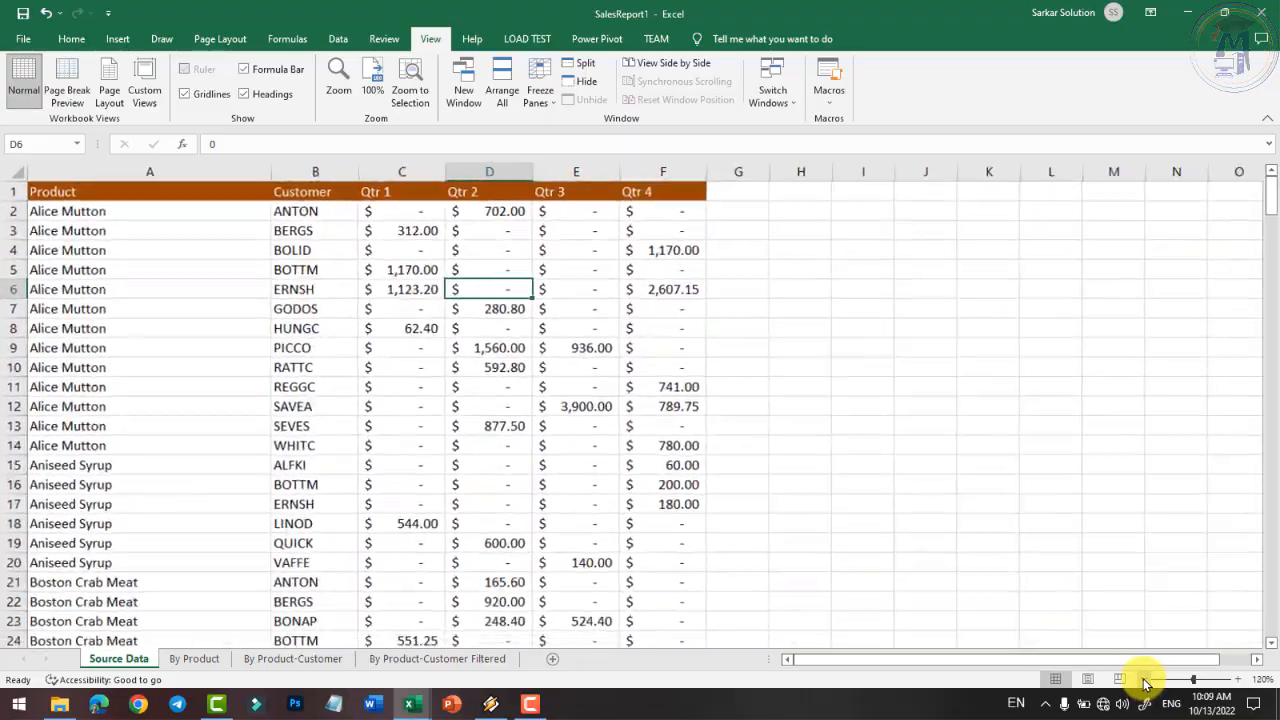
{"action": "left_click", "coordinate": [1148, 680]}
{"action": "left_click", "coordinate": [1148, 680]}
- Adjust the zoom out and back in with the status-bar buttons to settle at 180%
{"action": "left_click", "coordinate": [1142, 680]}
{"action": "left_click", "coordinate": [1142, 680]}
{"action": "left_click", "coordinate": [1142, 680]}
{"action": "left_click", "coordinate": [1142, 680]}
{"action": "left_click", "coordinate": [1237, 680]}
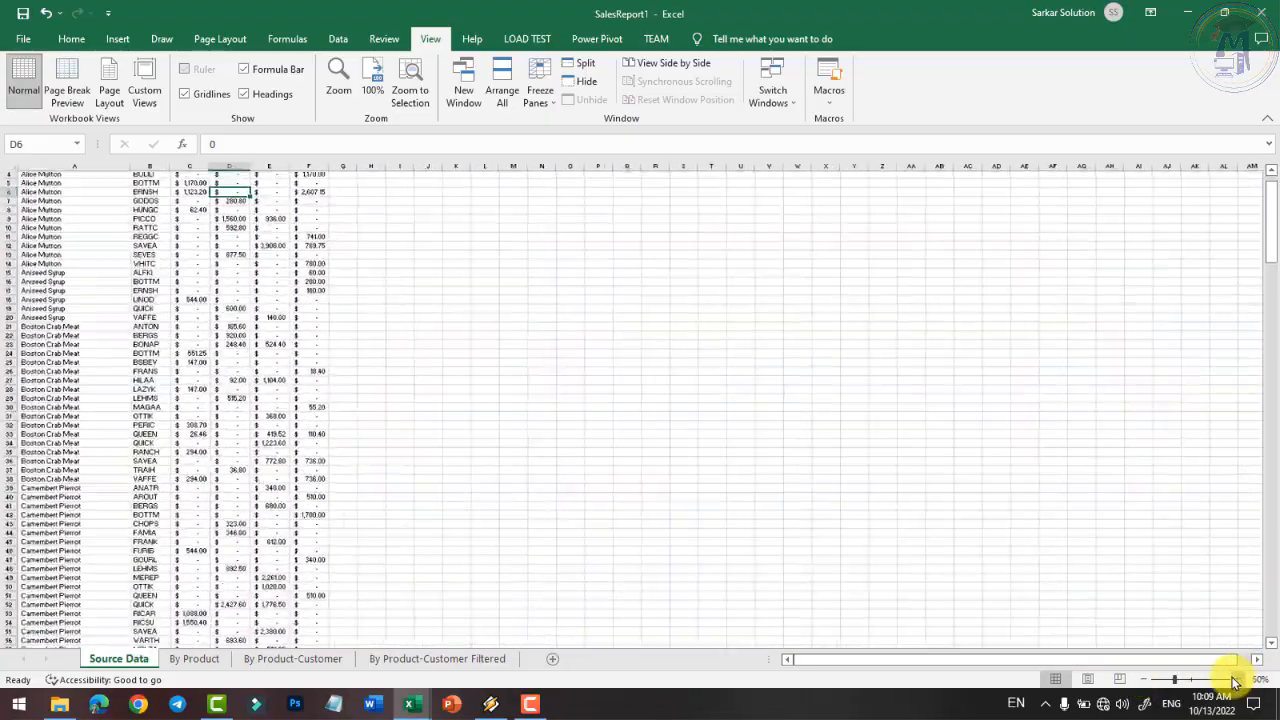
{"action": "left_click", "coordinate": [1237, 680]}
{"action": "left_click", "coordinate": [1237, 680]}
{"action": "left_click", "coordinate": [1237, 680]}
{"action": "left_click", "coordinate": [1237, 680]}
{"action": "left_click", "coordinate": [1237, 680]}
{"action": "left_click", "coordinate": [1237, 680]}
{"action": "left_click", "coordinate": [1237, 680]}
{"action": "left_click", "coordinate": [1237, 680]}
{"action": "left_click", "coordinate": [1237, 680]}
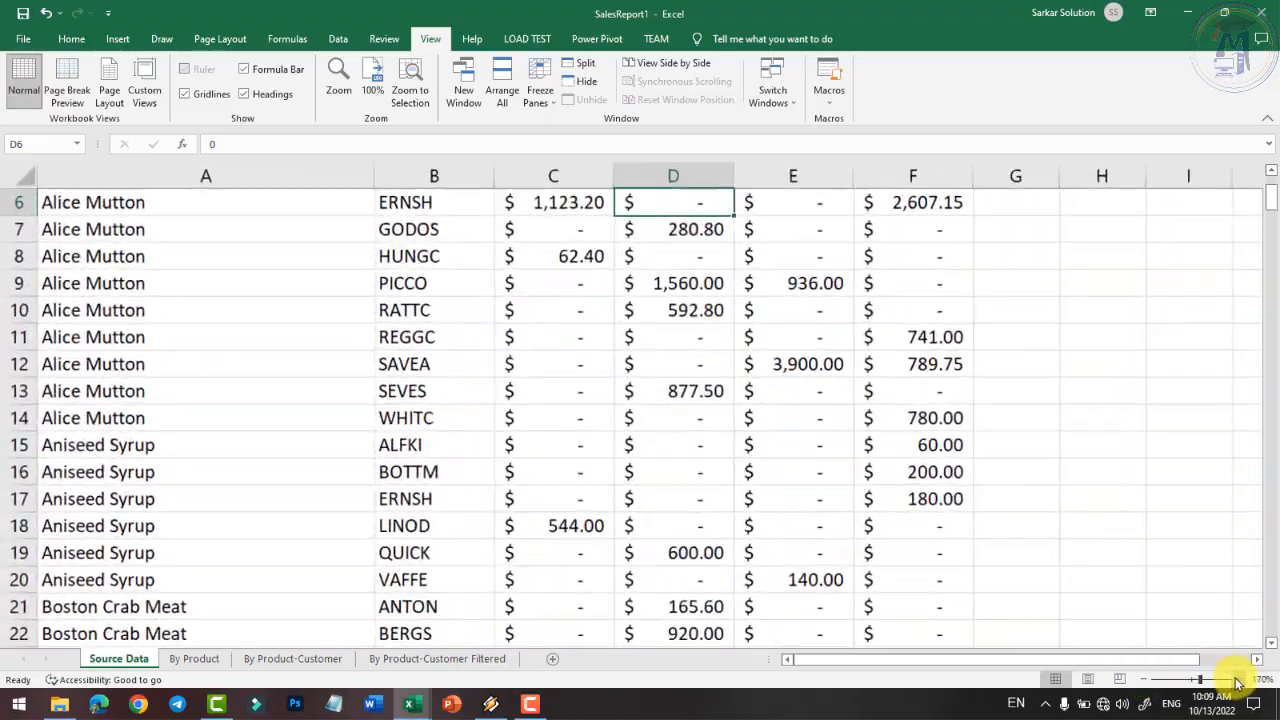
{"action": "left_click", "coordinate": [1237, 680]}
{"action": "scroll", "coordinate": [480, 380], "scroll_direction": "up", "scroll_amount": 2}
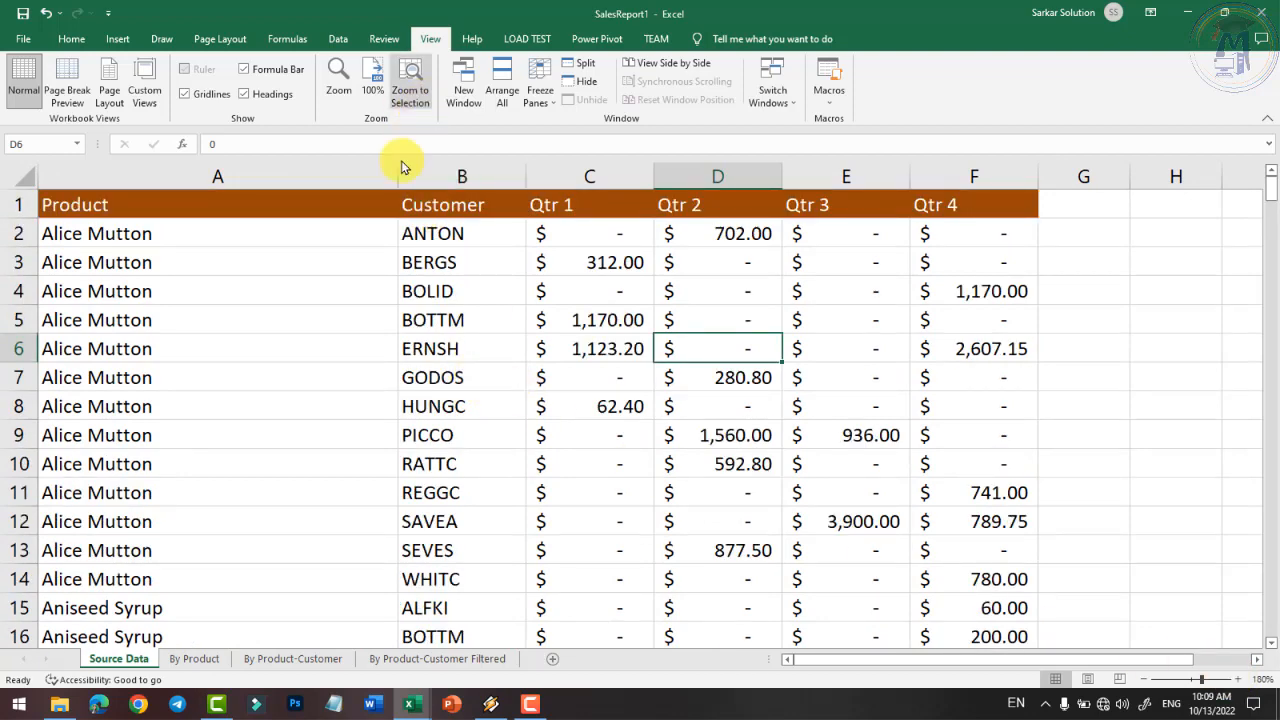
- Select A4:B13 and zoom to selection so it fills the window
{"action": "left_click_drag", "start_coordinate": [106, 300], "coordinate": [471, 537]}
{"action": "left_click", "coordinate": [412, 95]}
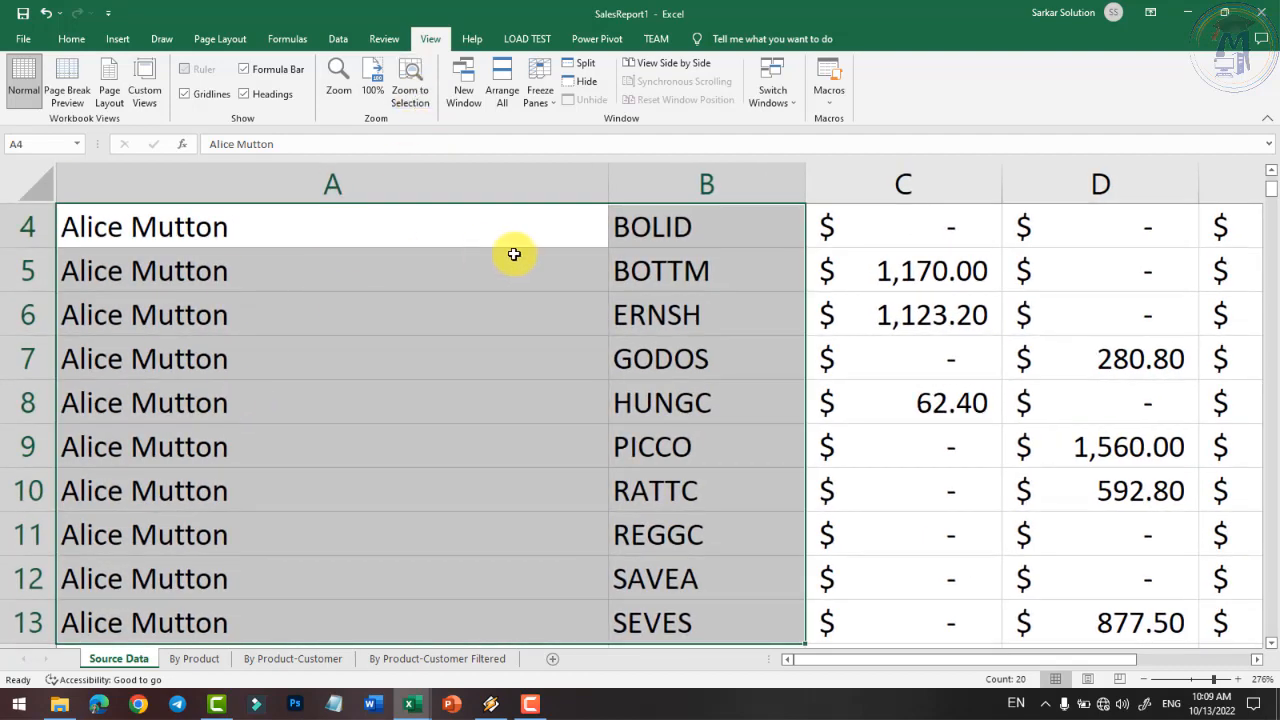
{"action": "left_click", "coordinate": [470, 395]}
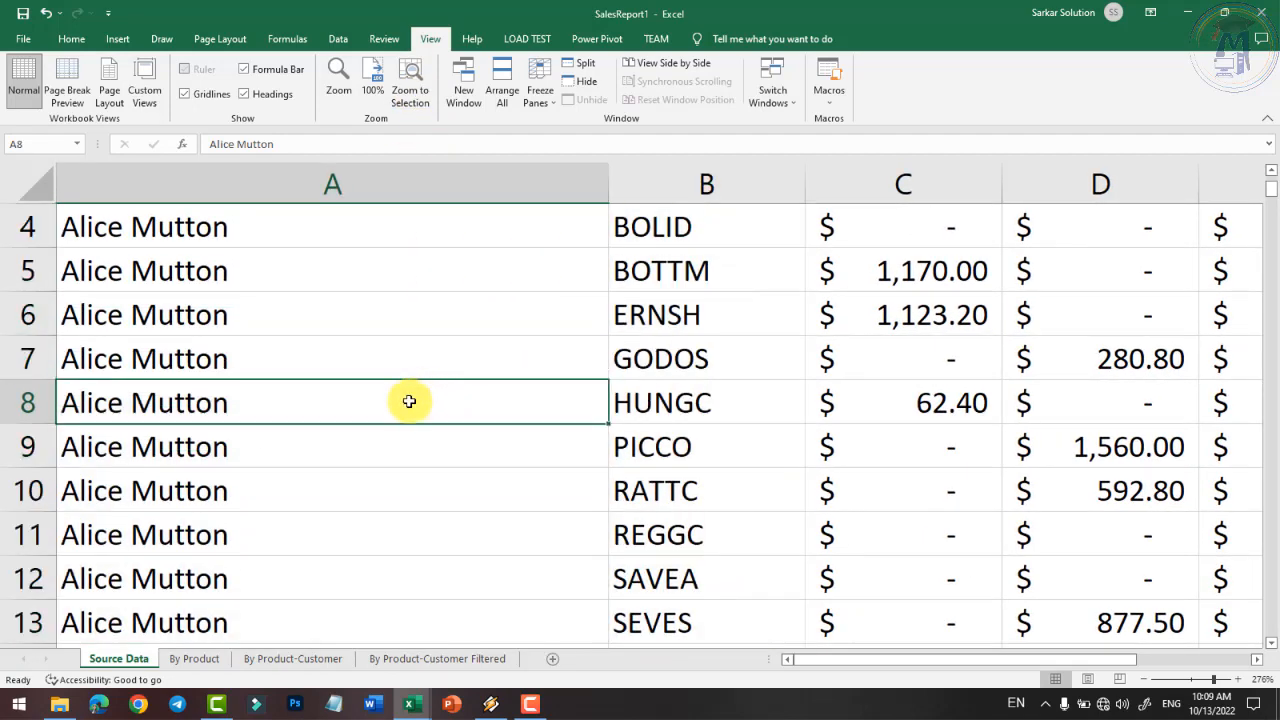
- Zoom to selection on A9:B14, then return the sheet to 100%
{"action": "scroll", "coordinate": [214, 383], "scroll_direction": "down", "scroll_amount": 10}
{"action": "scroll", "coordinate": [195, 376], "scroll_direction": "down", "scroll_amount": 3}
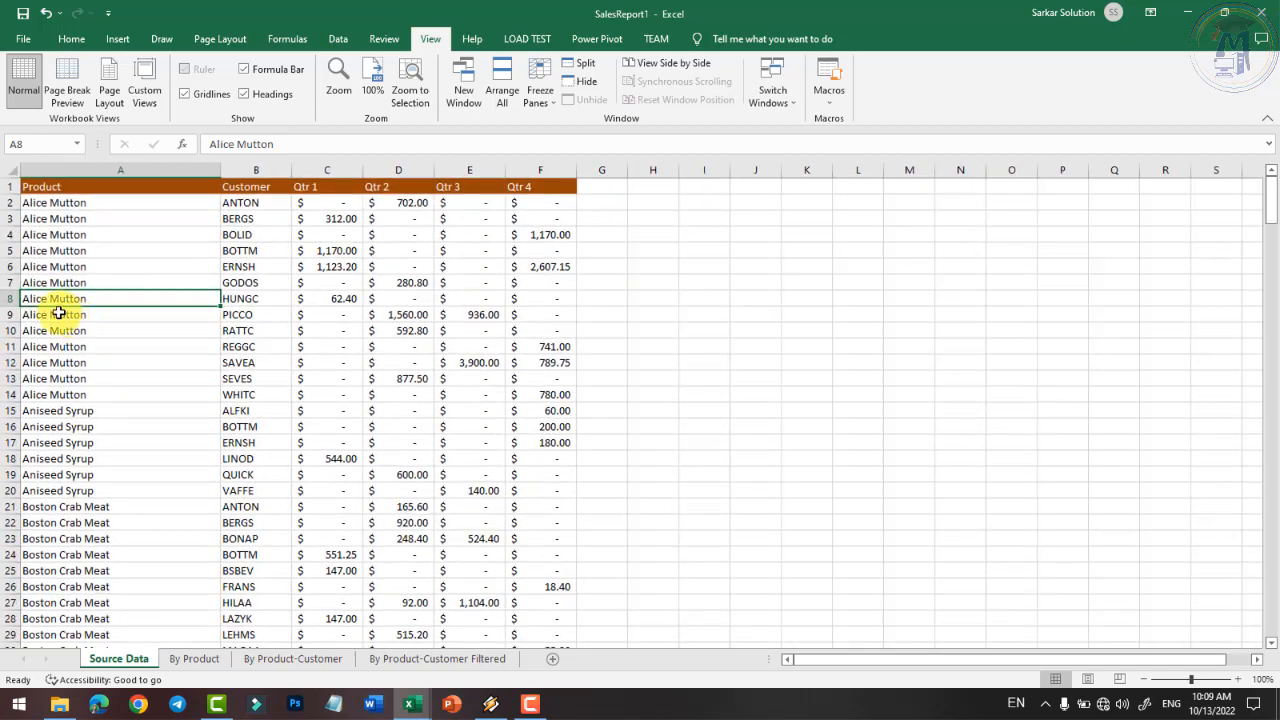
{"action": "left_click_drag", "start_coordinate": [30, 316], "coordinate": [241, 395]}
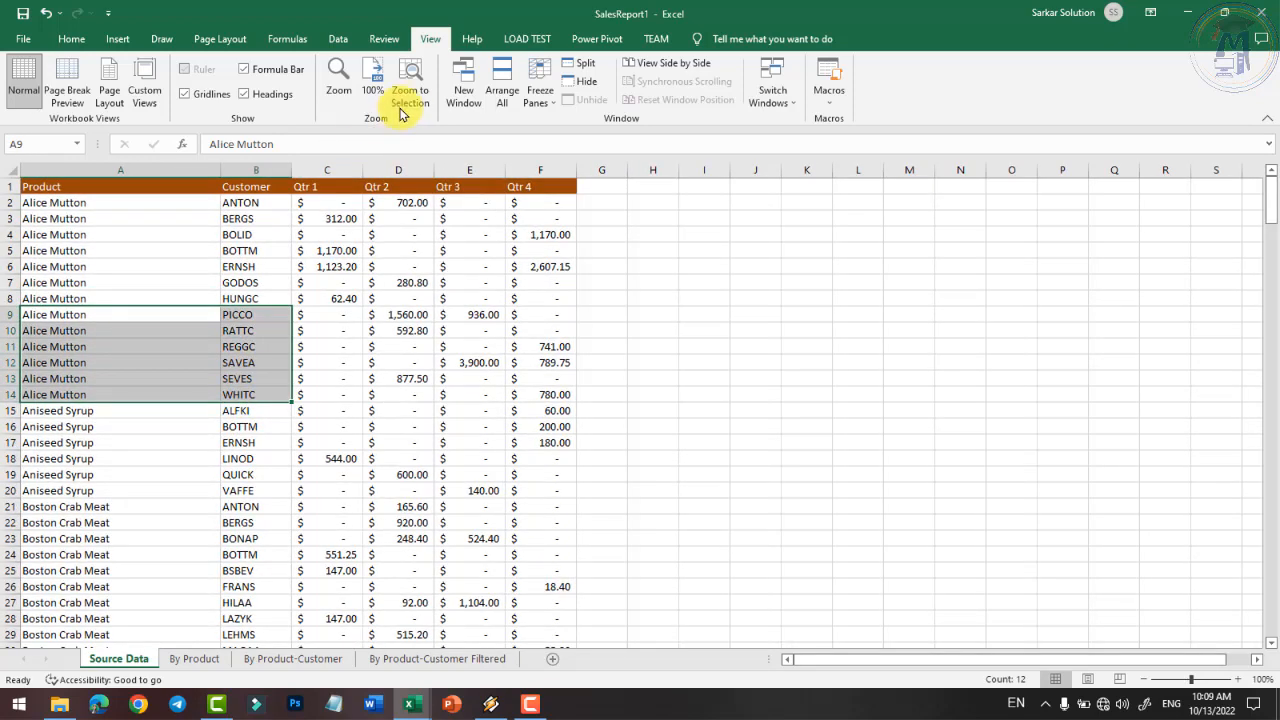
{"action": "left_click", "coordinate": [401, 112]}
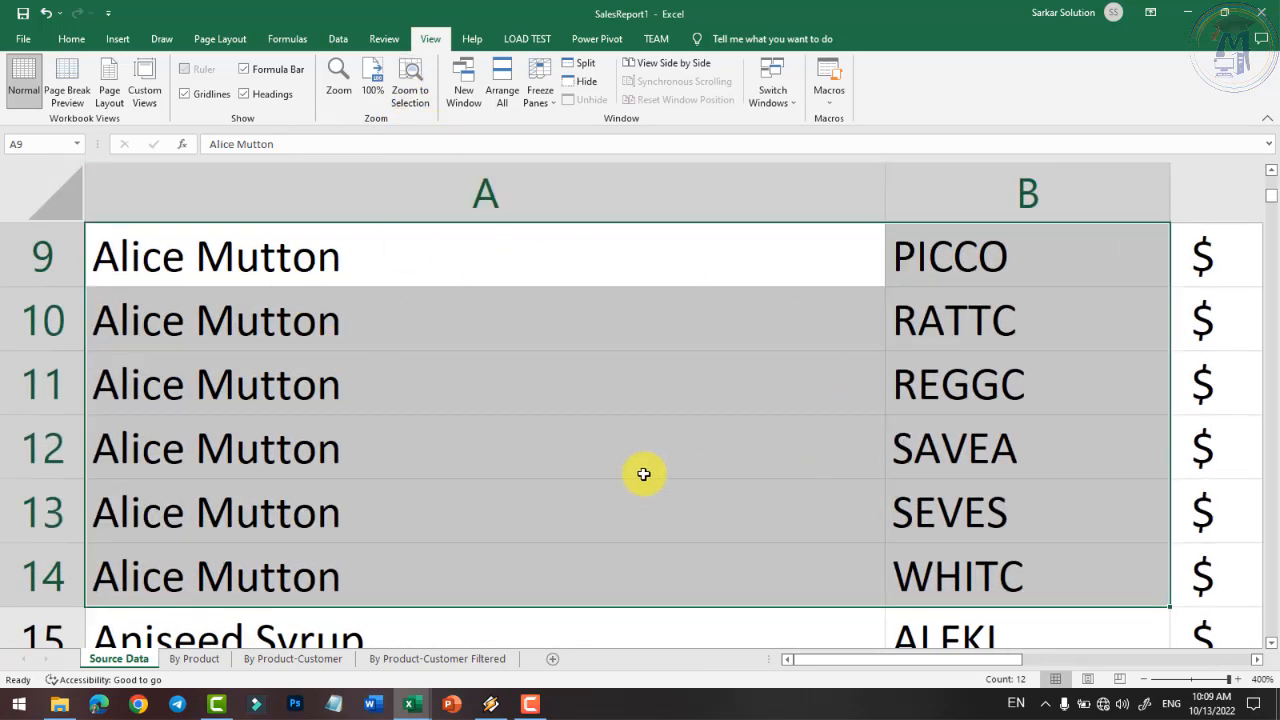
{"action": "left_click", "coordinate": [375, 90]}
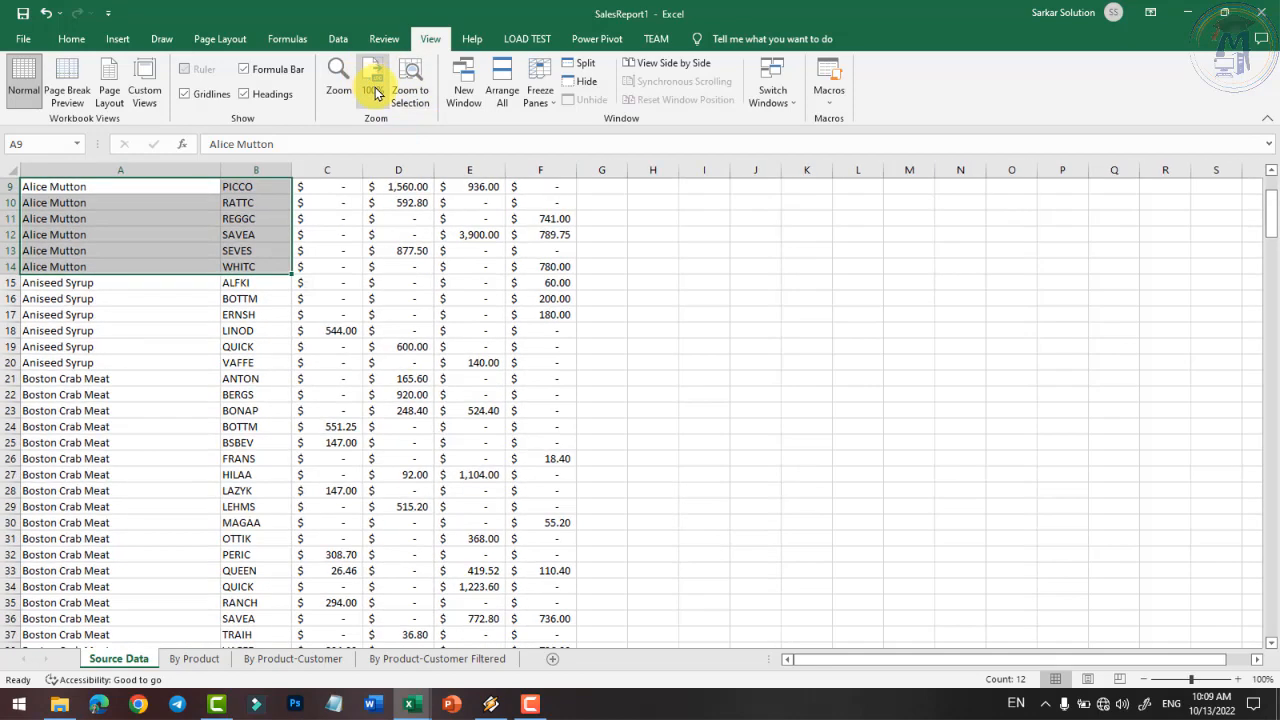
{"action": "left_click", "coordinate": [398, 282]}
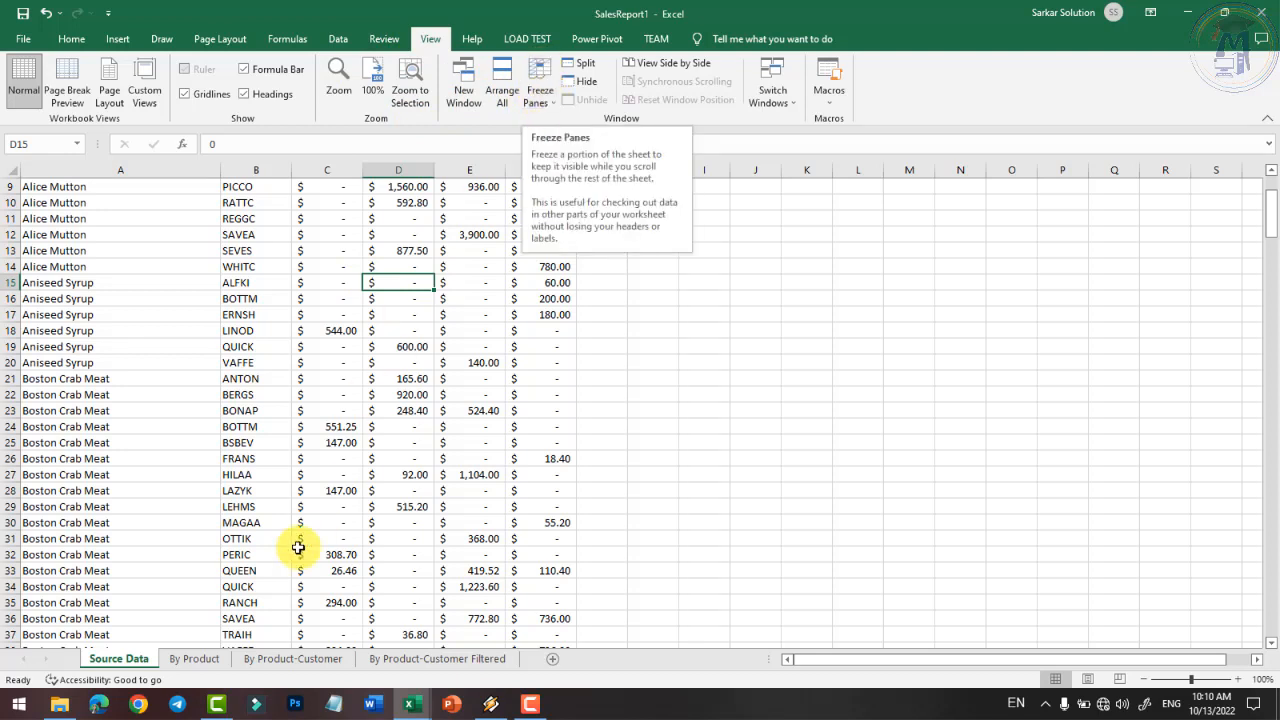
- Look over the By Product pivot sheet, then close SalesReport1 without saving
{"action": "left_click", "coordinate": [190, 660]}
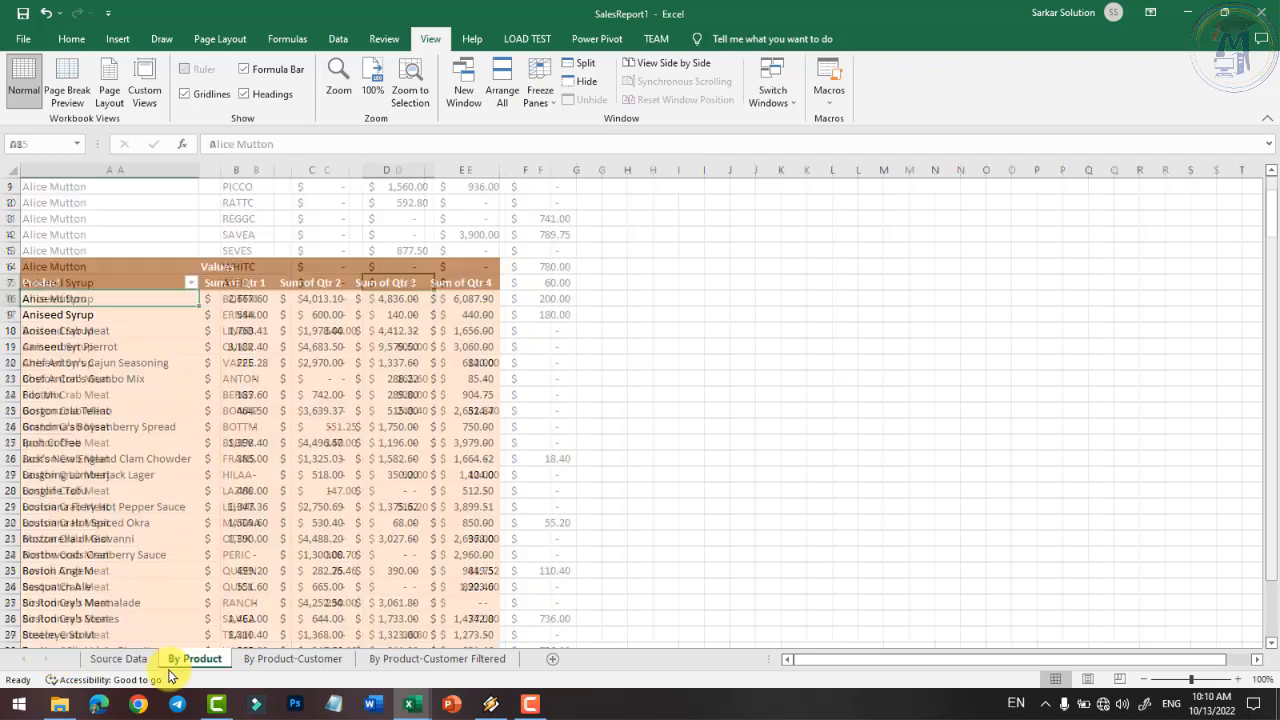
{"action": "left_click", "coordinate": [136, 662]}
{"action": "left_click", "coordinate": [168, 662]}
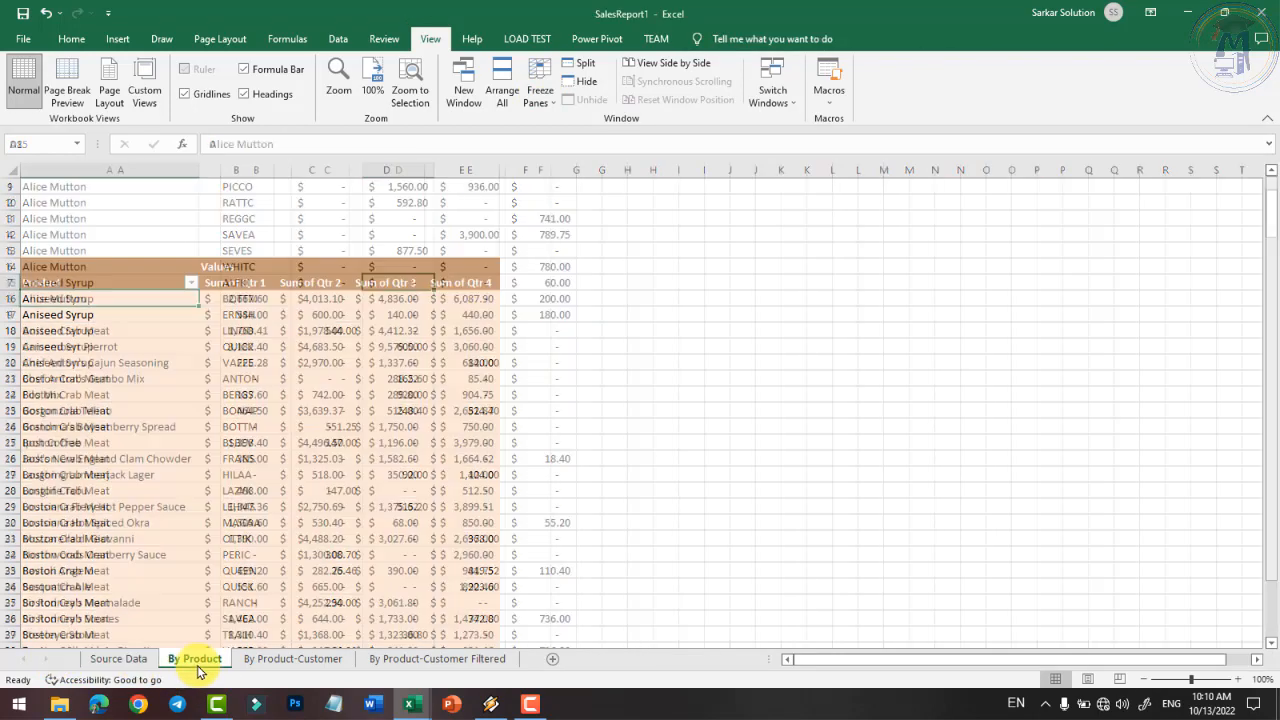
{"action": "left_click", "coordinate": [1266, 14]}
{"action": "left_click", "coordinate": [697, 437]}
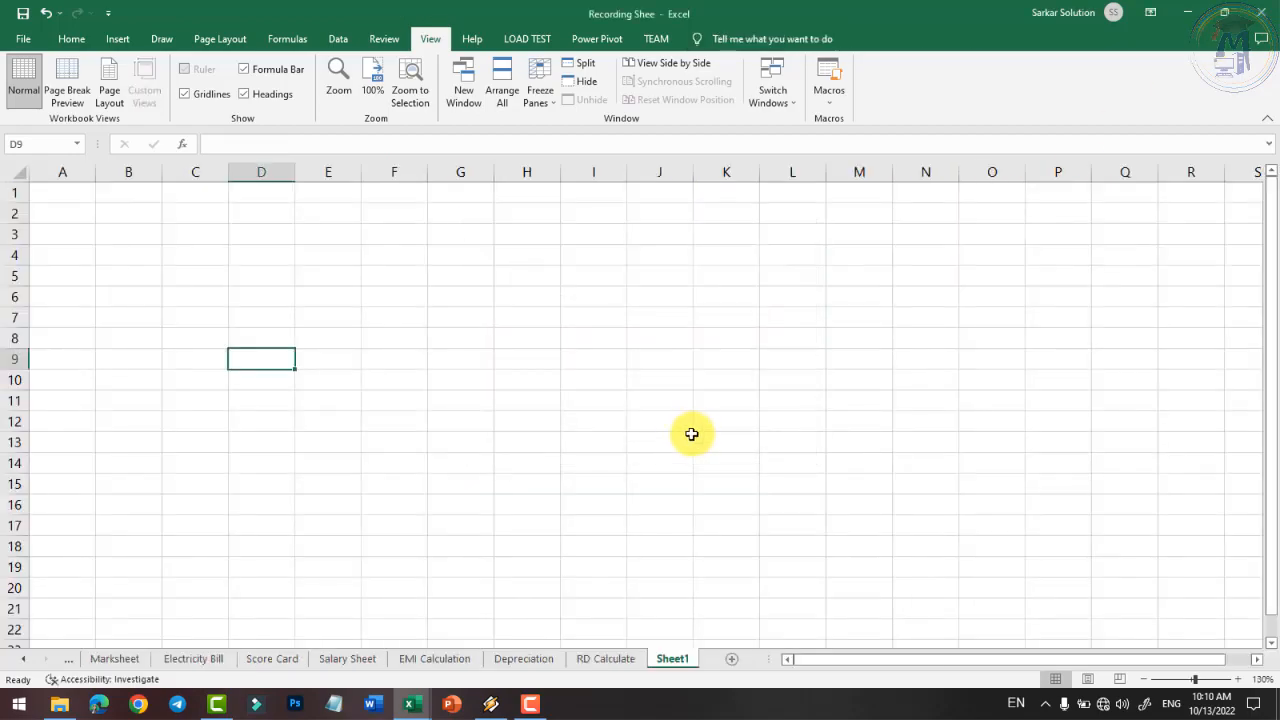
- Move through the remaining workbook's sheet tabs back to the Attendance Sheet
{"action": "left_click", "coordinate": [124, 660]}
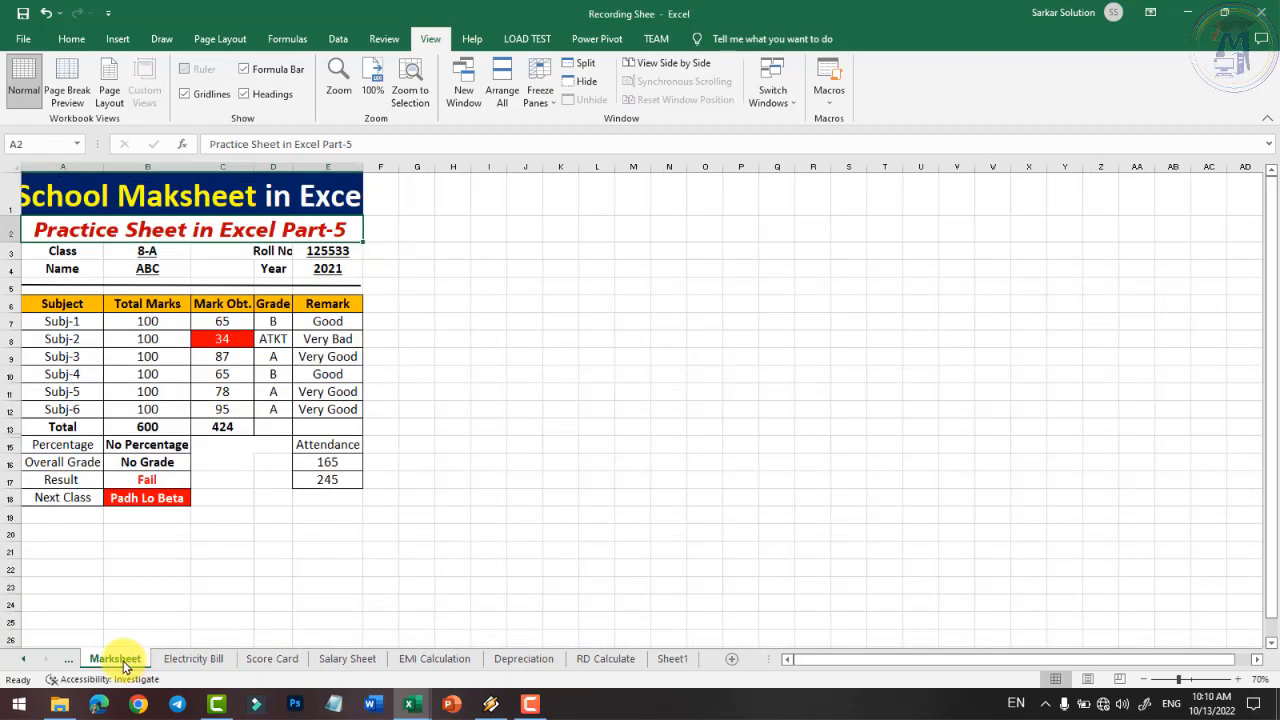
{"action": "left_click", "coordinate": [69, 661]}
{"action": "left_click", "coordinate": [69, 661]}
{"action": "left_click", "coordinate": [69, 661]}
{"action": "left_click", "coordinate": [69, 661]}
{"action": "left_click", "coordinate": [69, 661]}
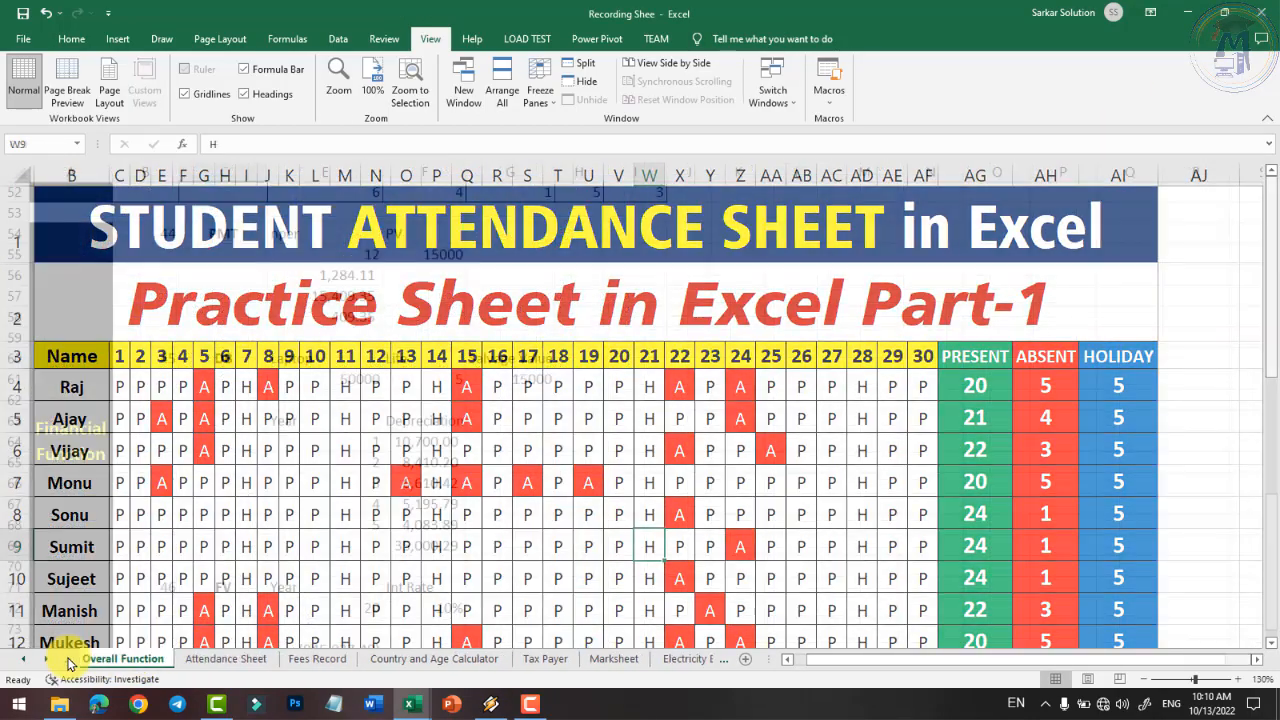
{"action": "left_click", "coordinate": [198, 661]}
{"action": "left_click", "coordinate": [160, 661]}
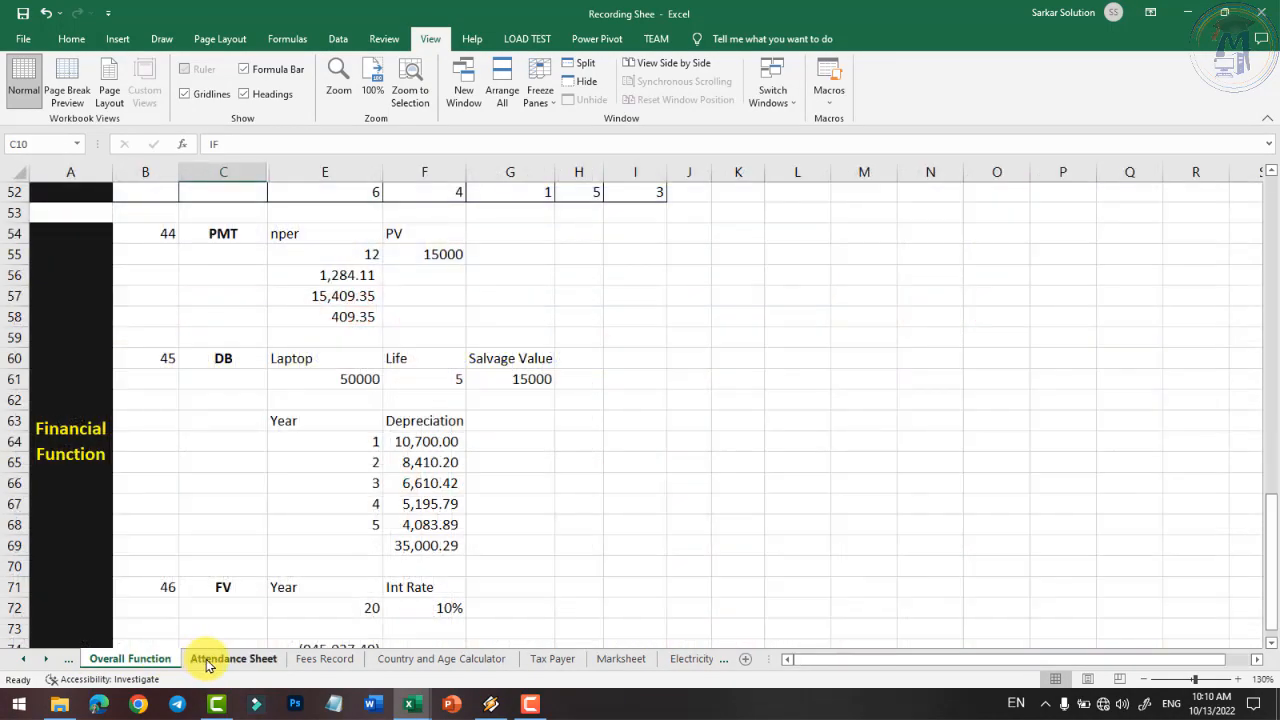
{"action": "left_click", "coordinate": [220, 660]}
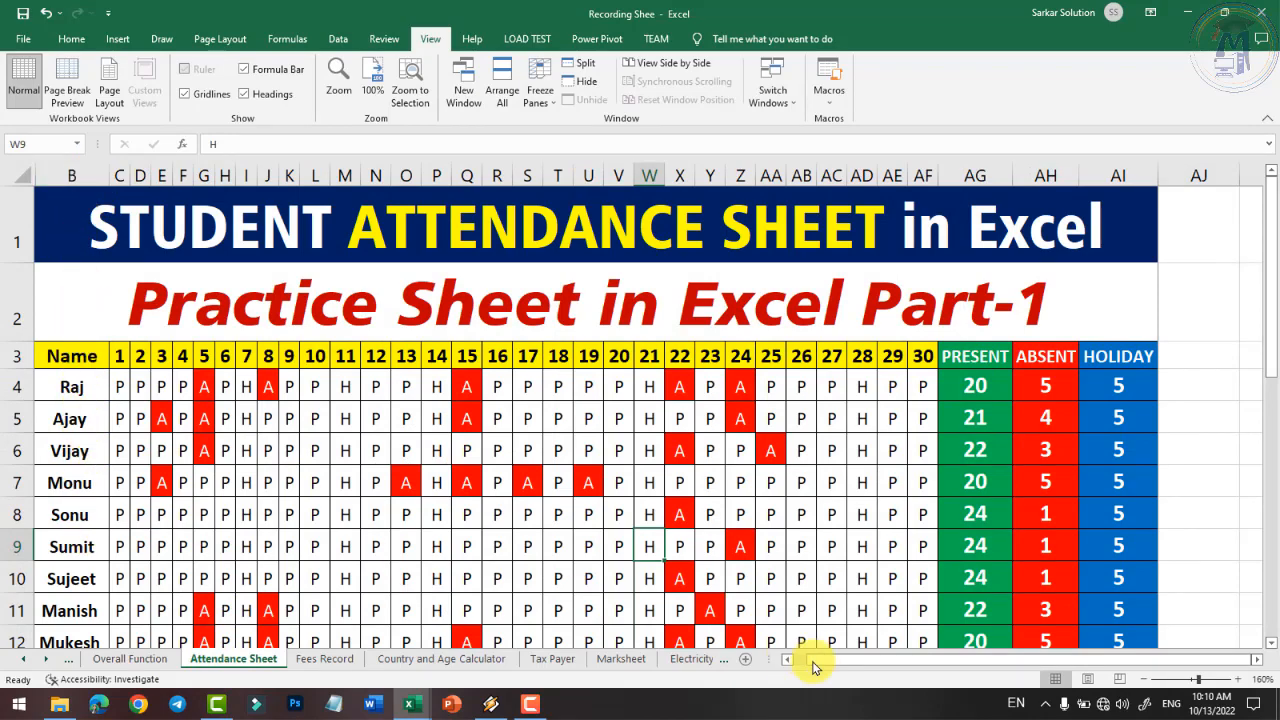
{"action": "scroll", "coordinate": [866, 536], "scroll_direction": "up", "scroll_amount": 3}
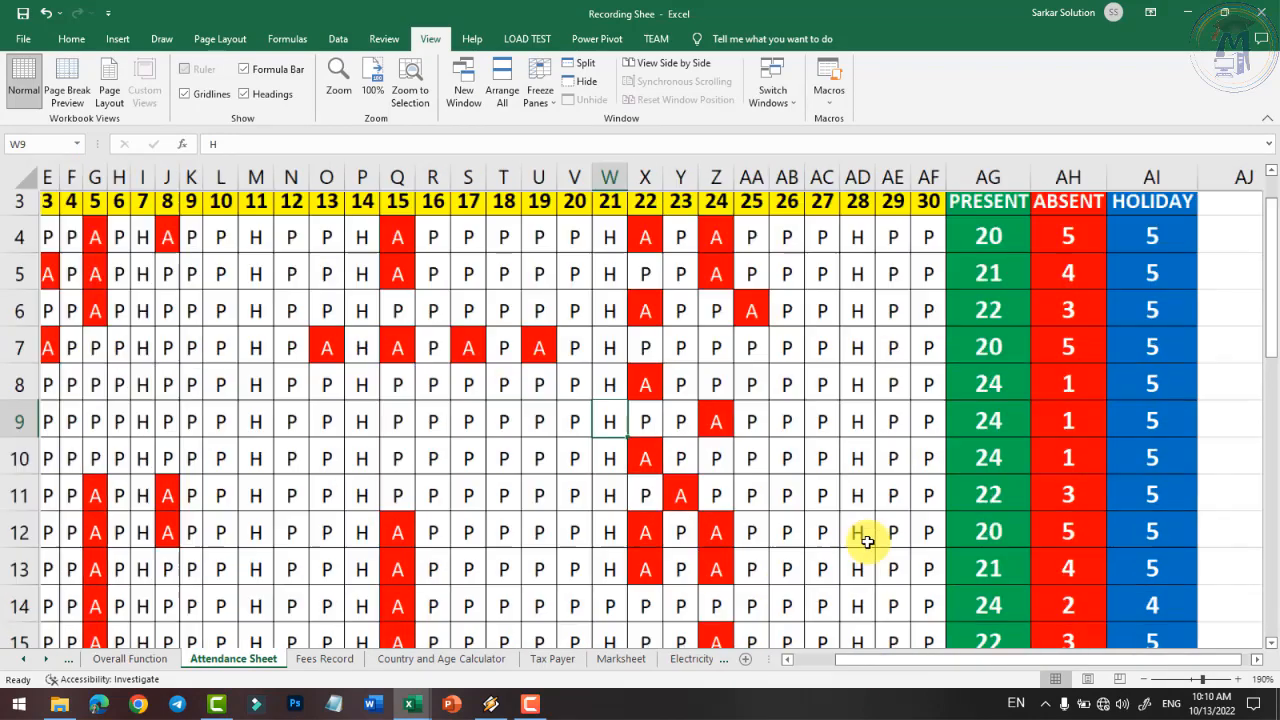
{"action": "left_click_drag", "start_coordinate": [971, 666], "coordinate": [1071, 663]}
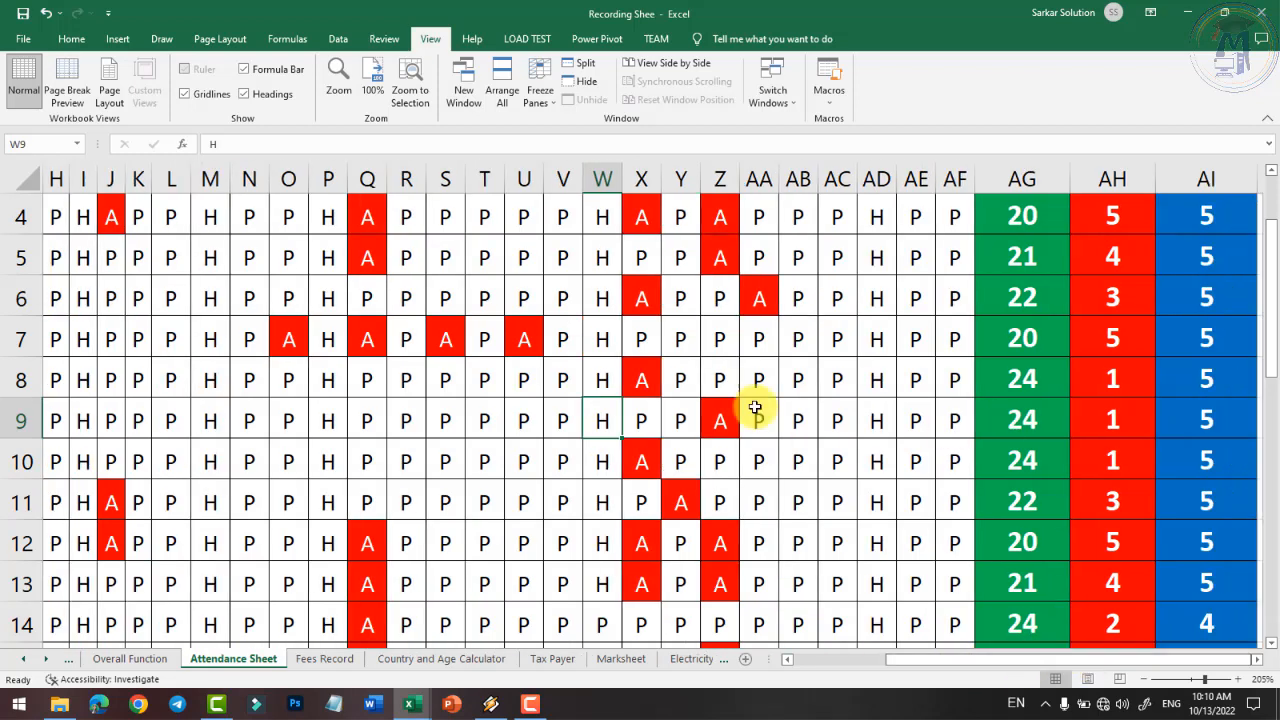
{"action": "left_click_drag", "start_coordinate": [57, 375], "coordinate": [762, 415]}
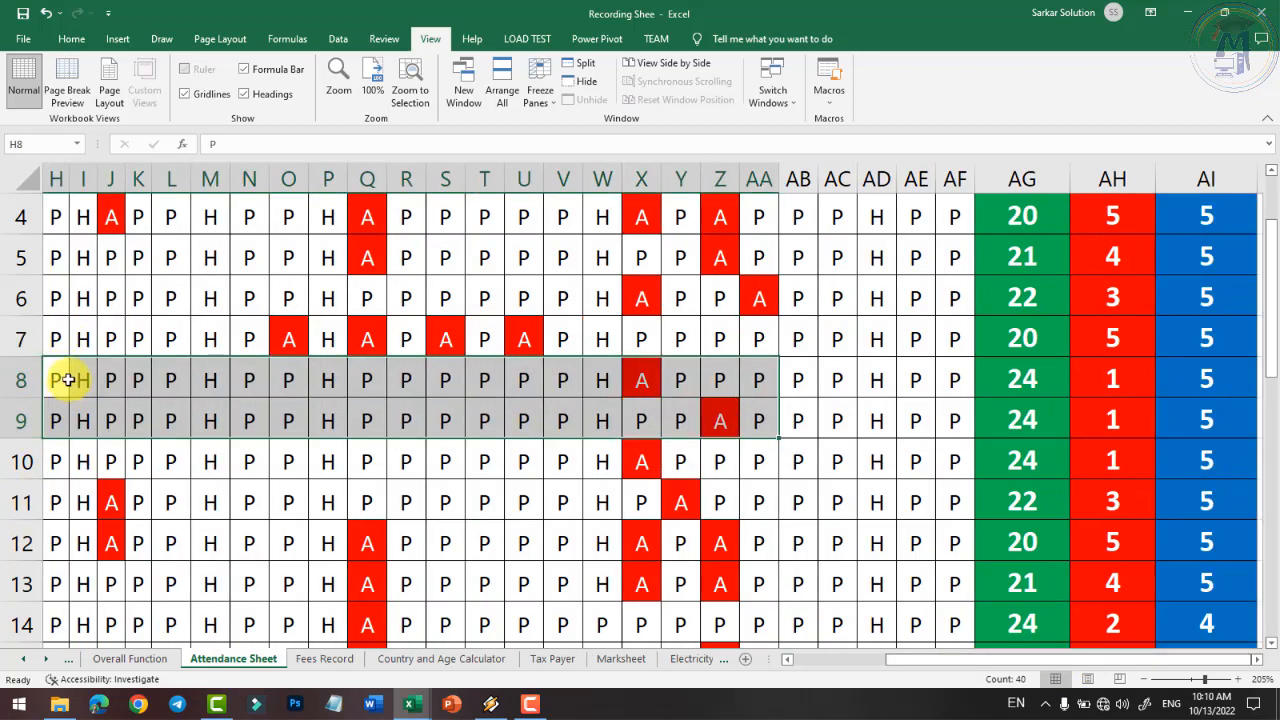
{"action": "left_click", "coordinate": [50, 380]}
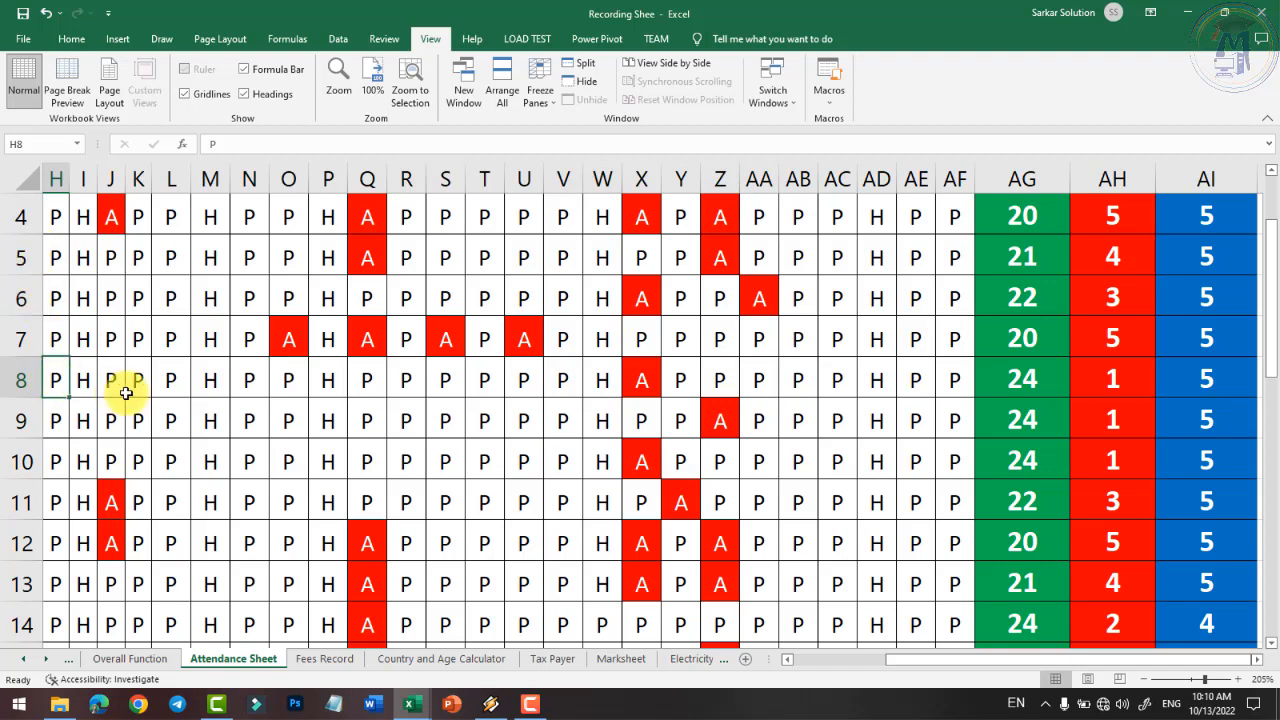
{"action": "scroll", "coordinate": [140, 380], "scroll_direction": "up", "scroll_amount": 1}
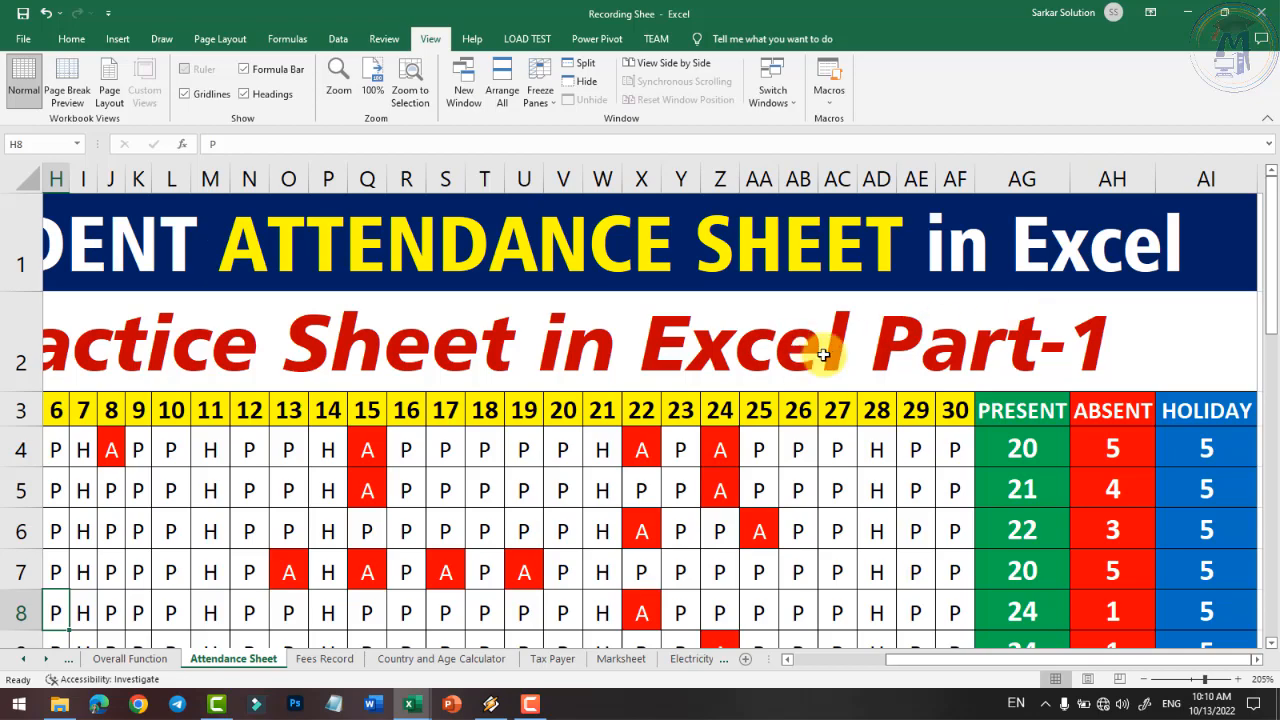
{"action": "scroll", "coordinate": [890, 335], "scroll_direction": "down", "scroll_amount": 3}
{"action": "scroll", "coordinate": [651, 306], "scroll_direction": "down", "scroll_amount": 1}
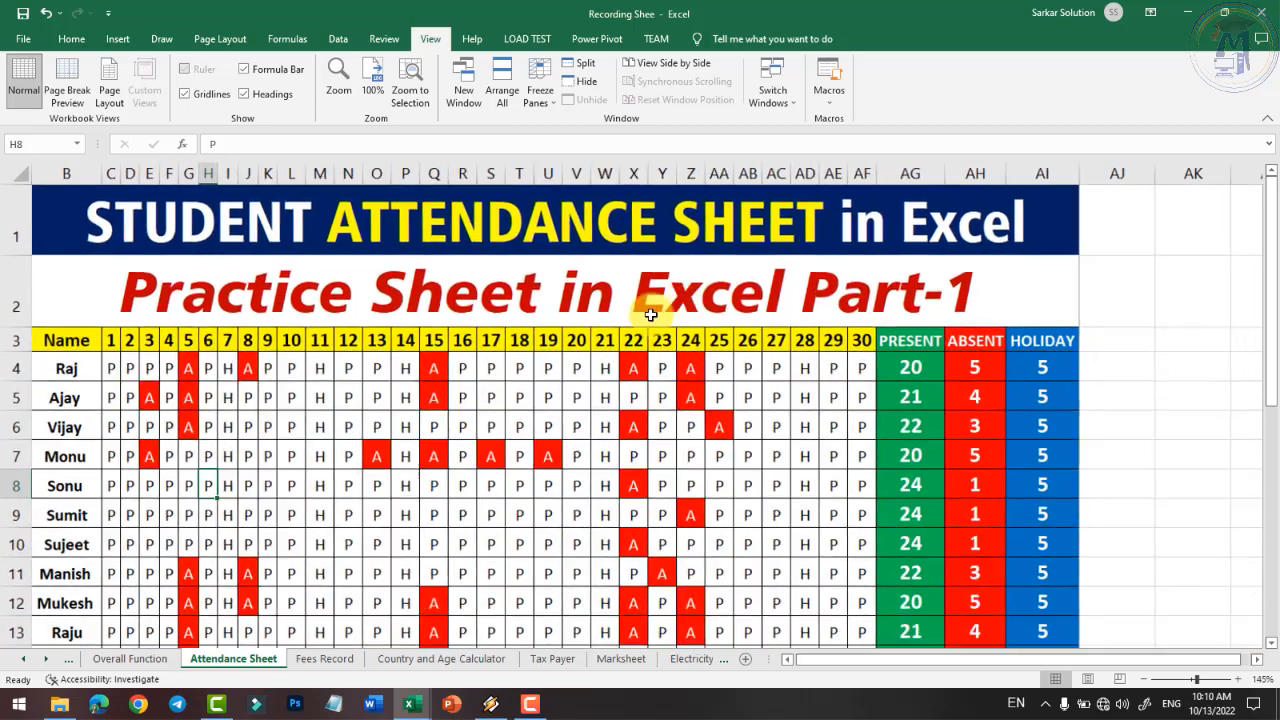
{"action": "scroll", "coordinate": [229, 514], "scroll_direction": "down", "scroll_amount": 4}
{"action": "scroll", "coordinate": [220, 423], "scroll_direction": "up", "scroll_amount": 4}
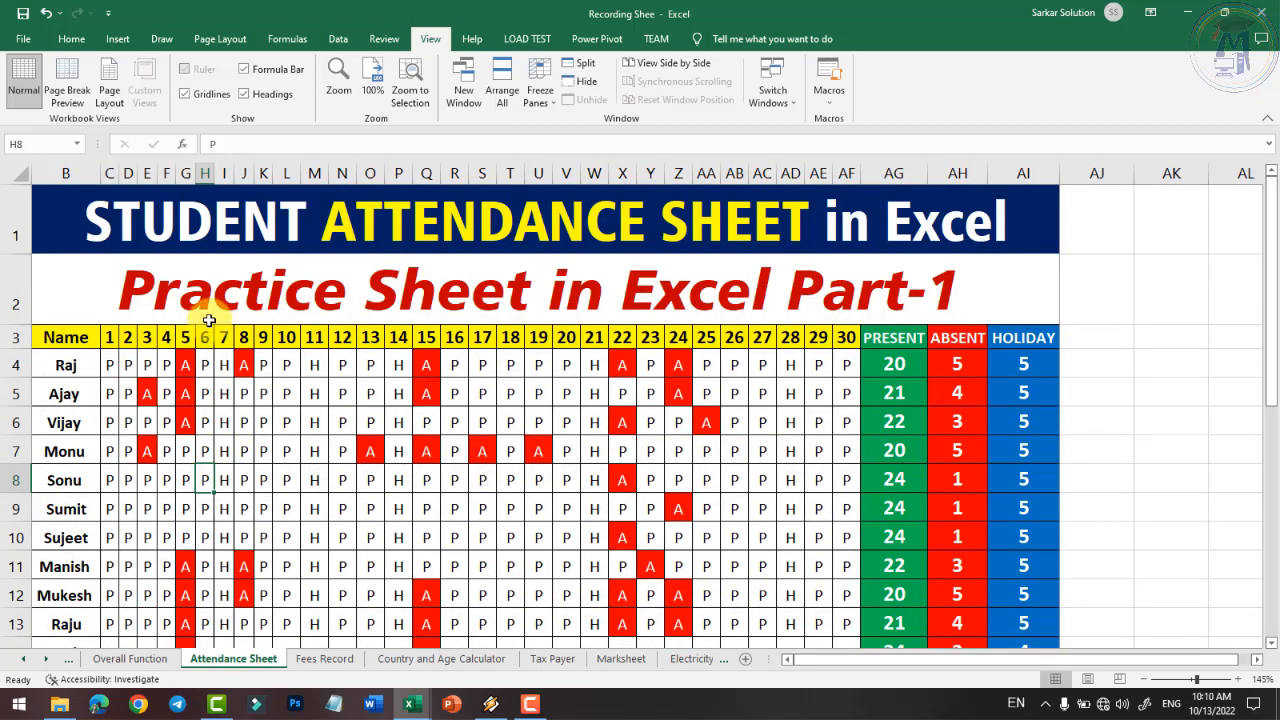
{"action": "left_click_drag", "start_coordinate": [1265, 314], "coordinate": [1270, 460]}
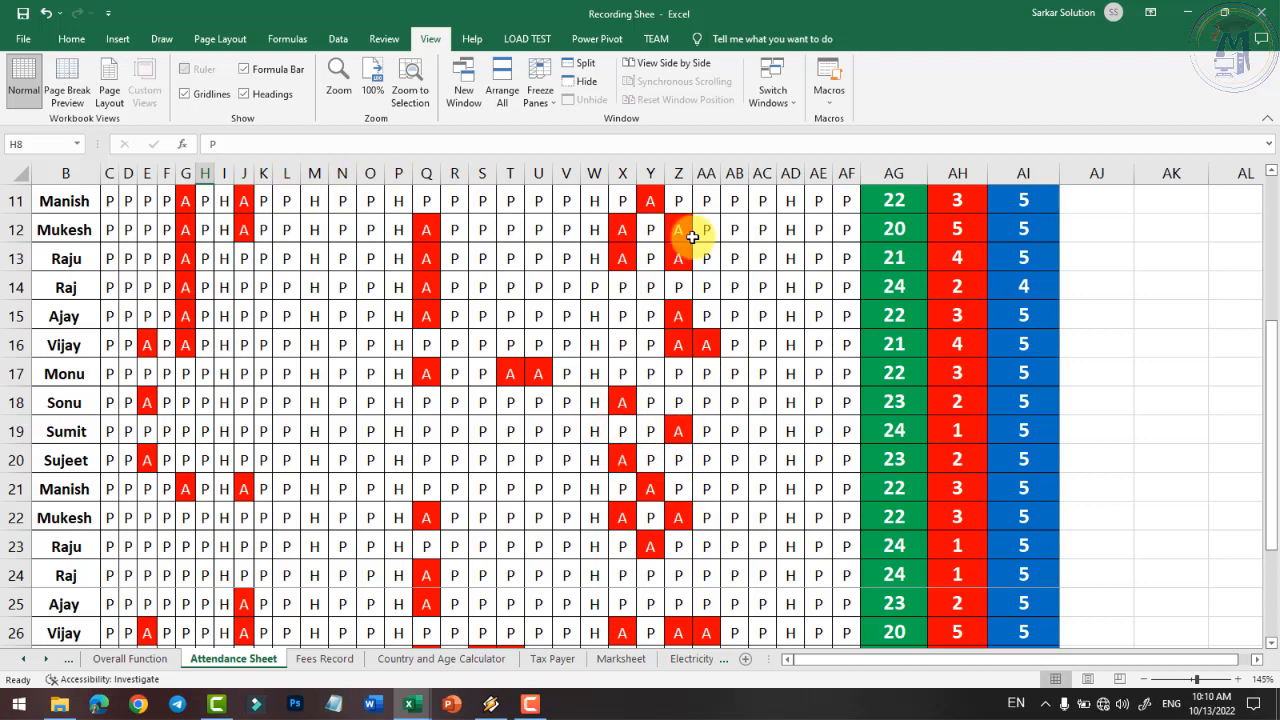
{"action": "scroll", "coordinate": [543, 277], "scroll_direction": "up", "scroll_amount": 4}
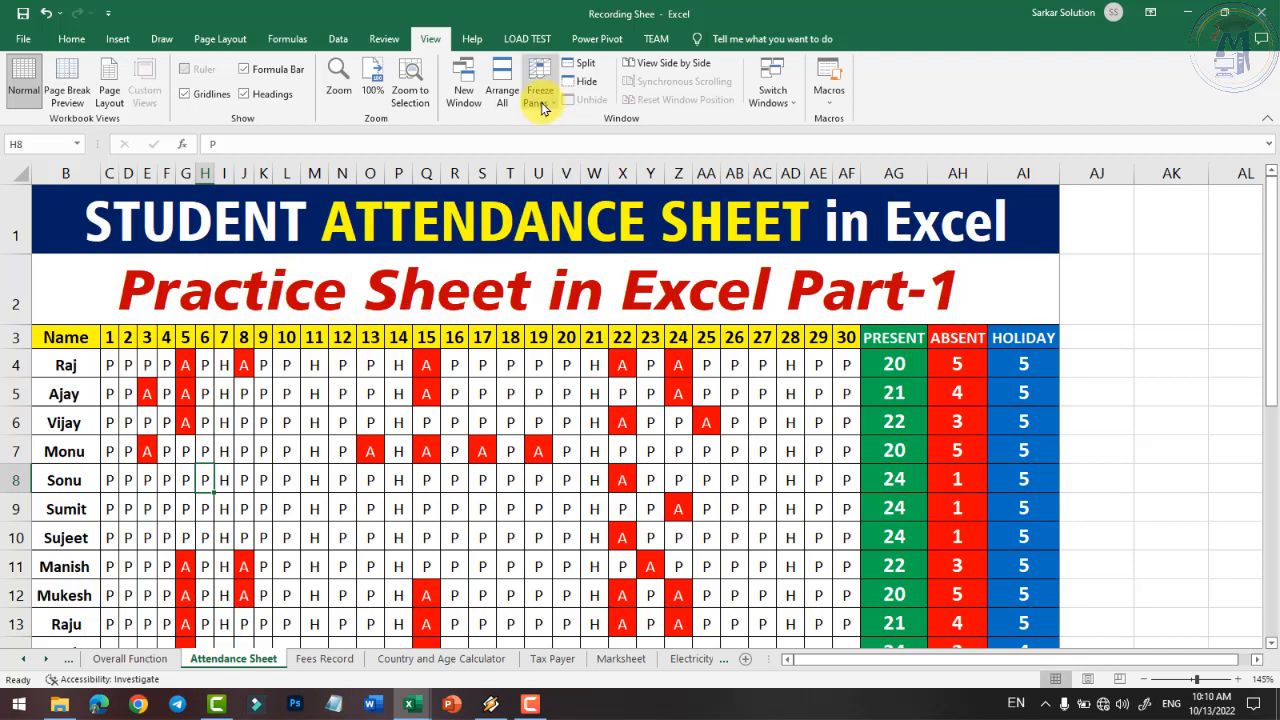
- Select the Name column B and freeze the first column
{"action": "left_click", "coordinate": [74, 174]}
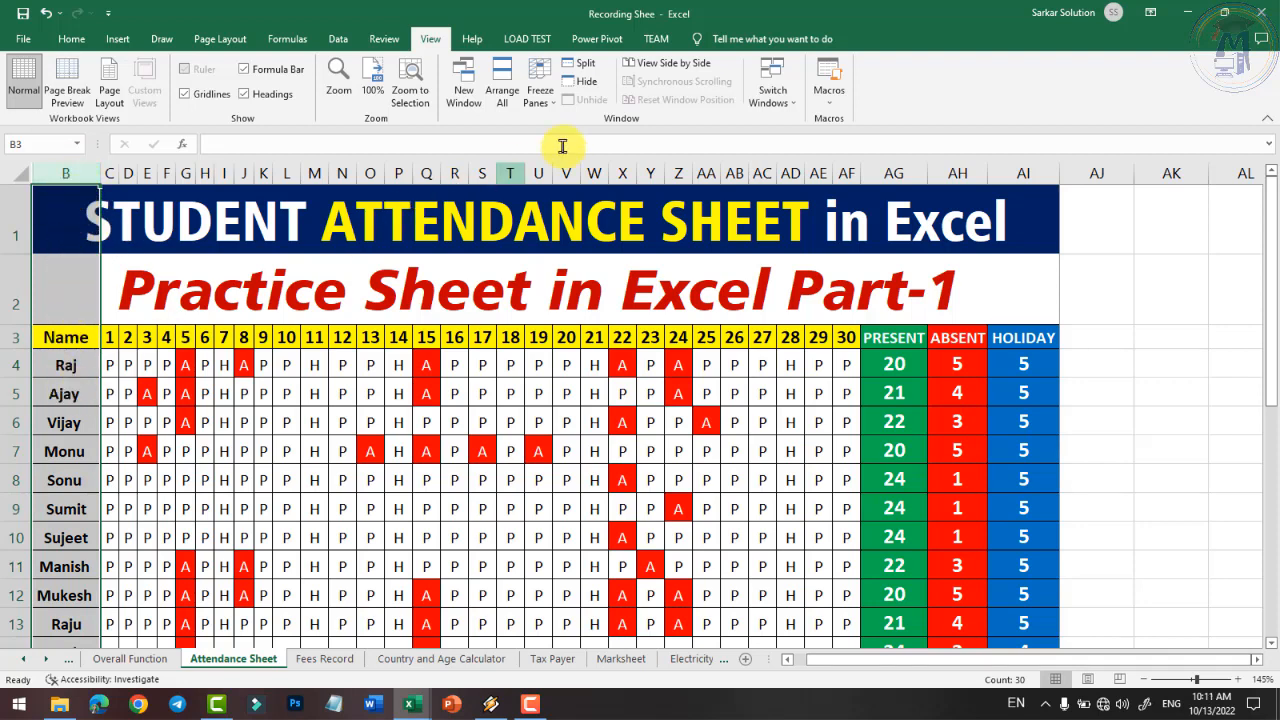
{"action": "left_click", "coordinate": [539, 96]}
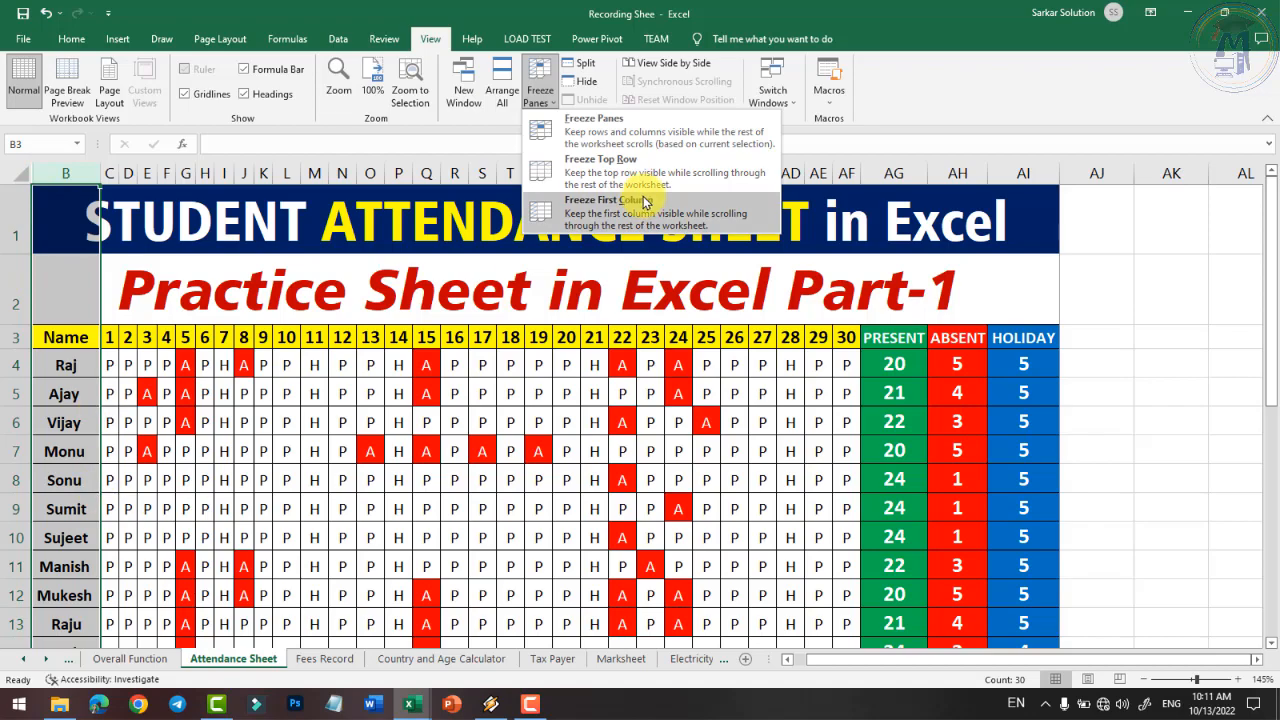
{"action": "left_click", "coordinate": [628, 205]}
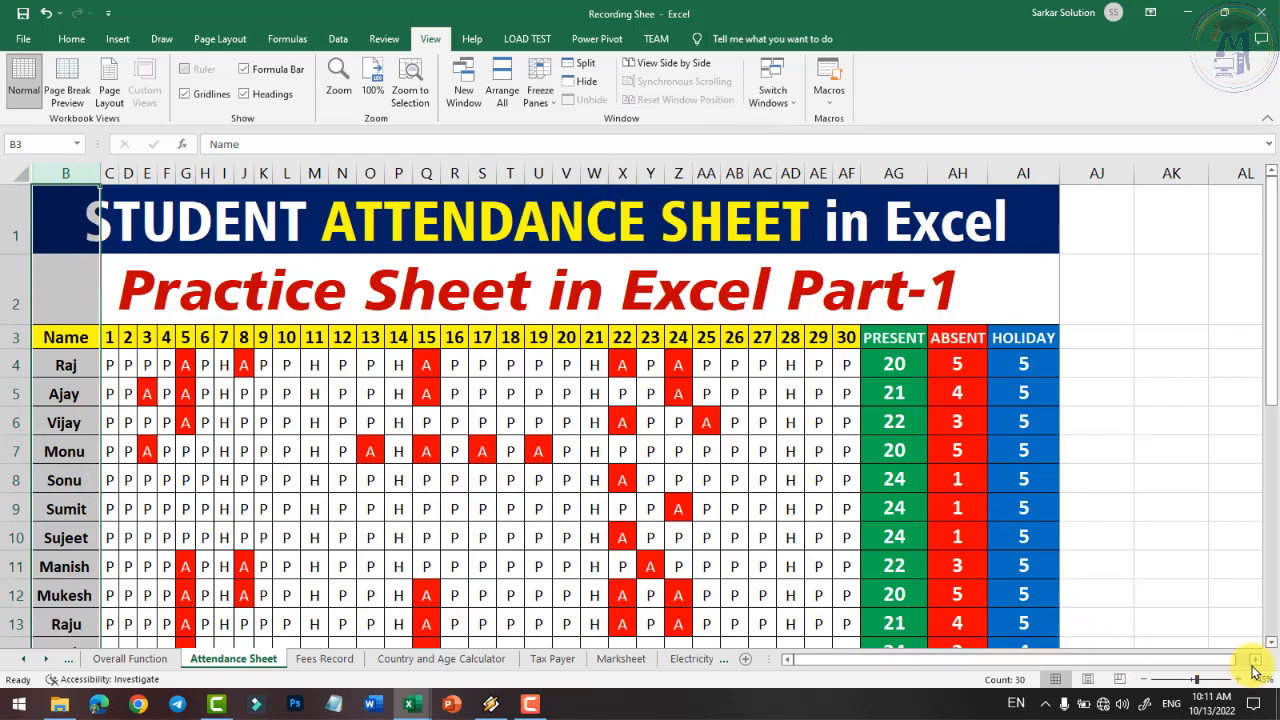
{"action": "left_click_drag", "start_coordinate": [1254, 661], "coordinate": [1254, 661]}
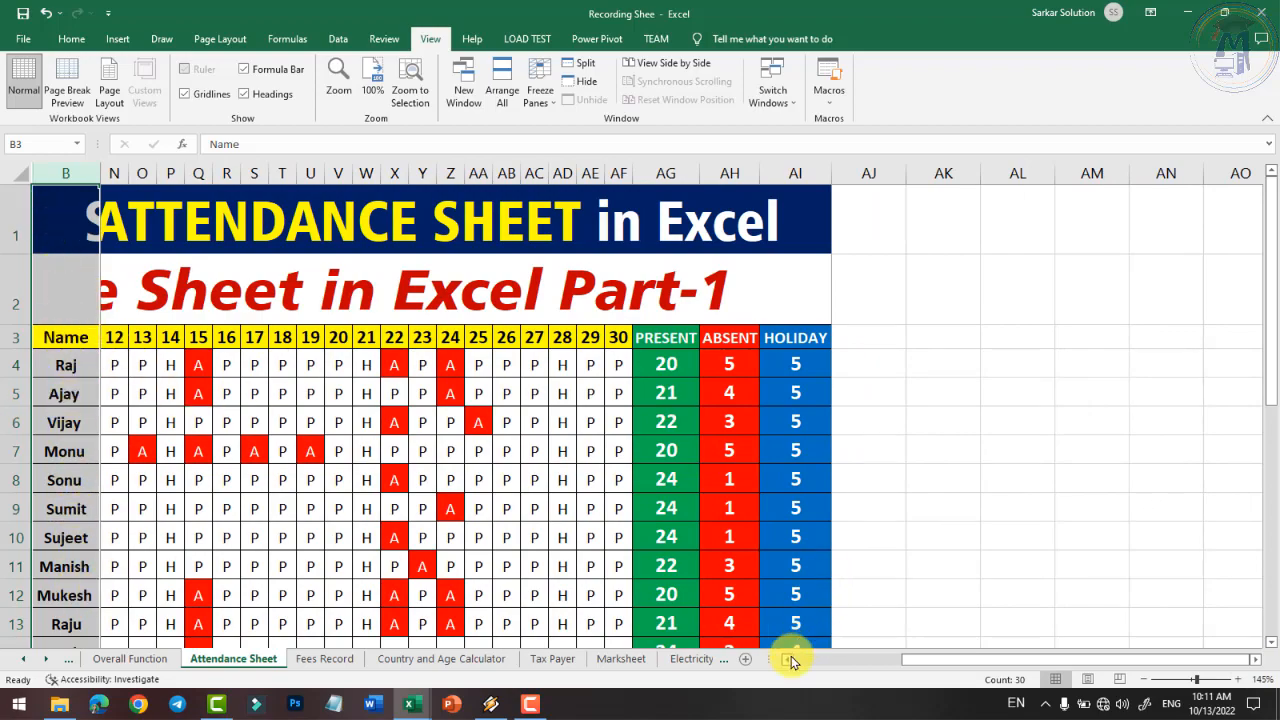
{"action": "left_click_drag", "start_coordinate": [790, 662], "coordinate": [792, 664]}
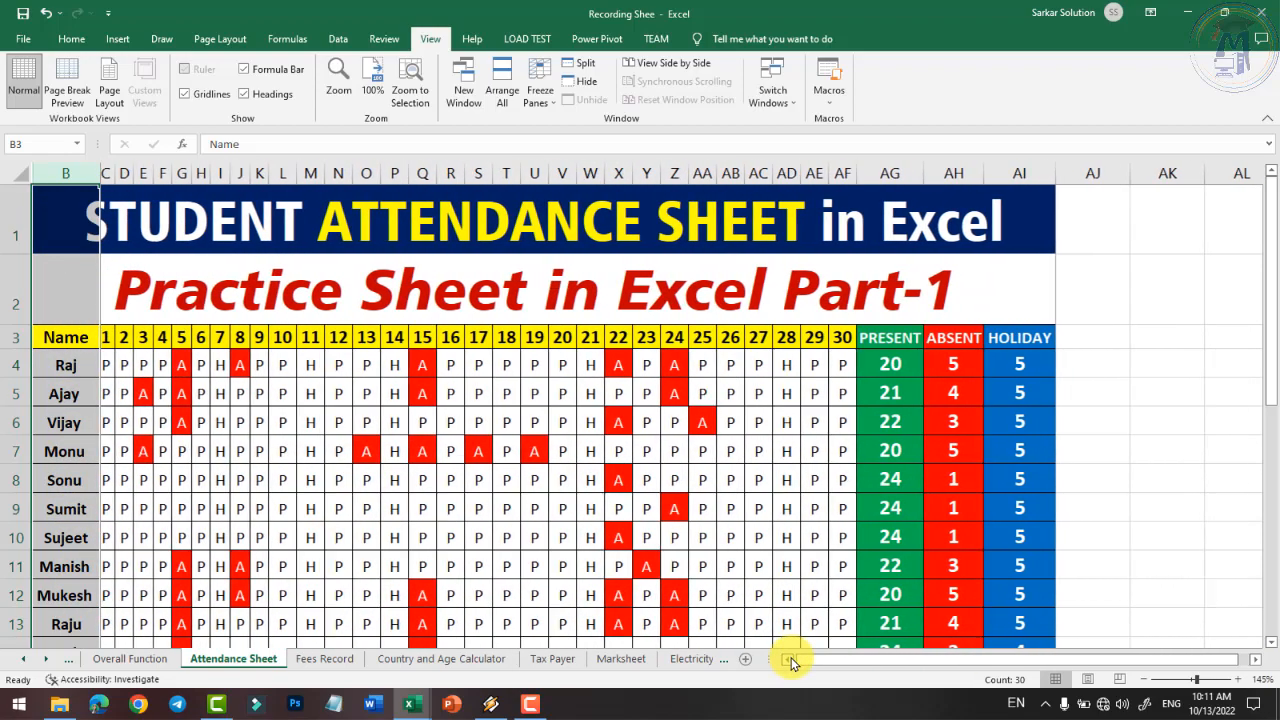
- Unfreeze the locked Name column
{"action": "left_click", "coordinate": [540, 88]}
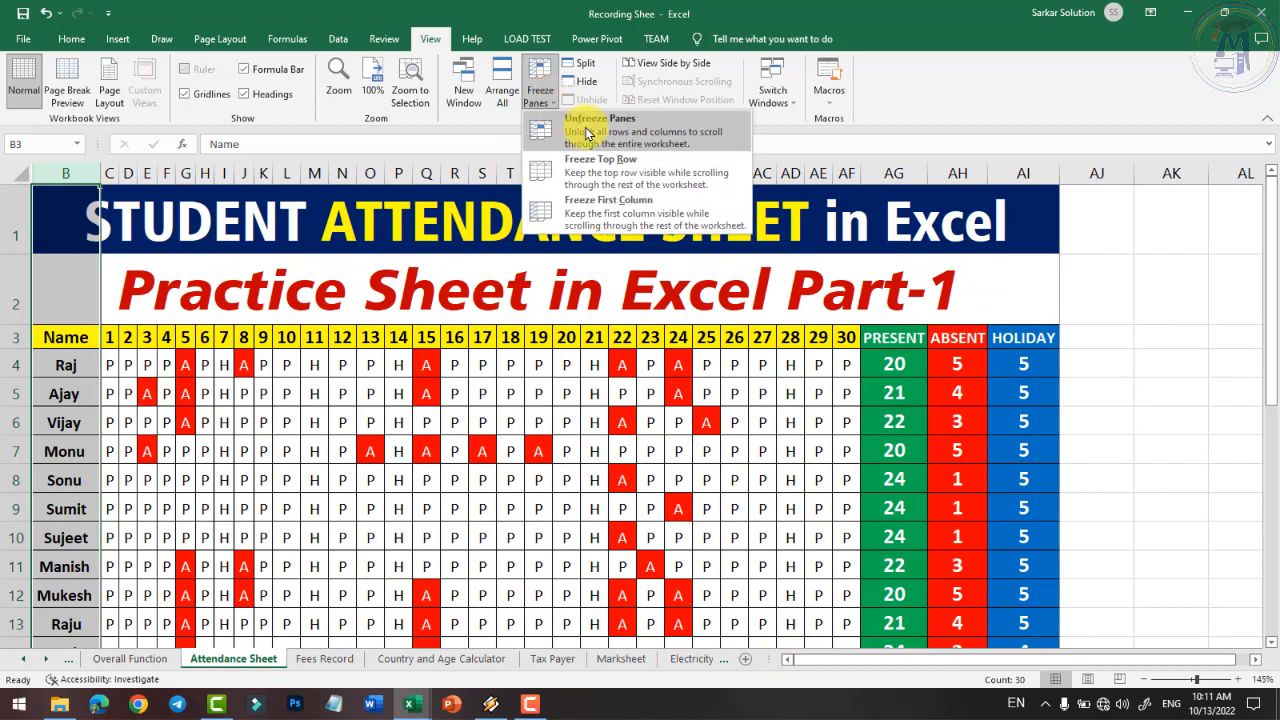
{"action": "left_click", "coordinate": [588, 130]}
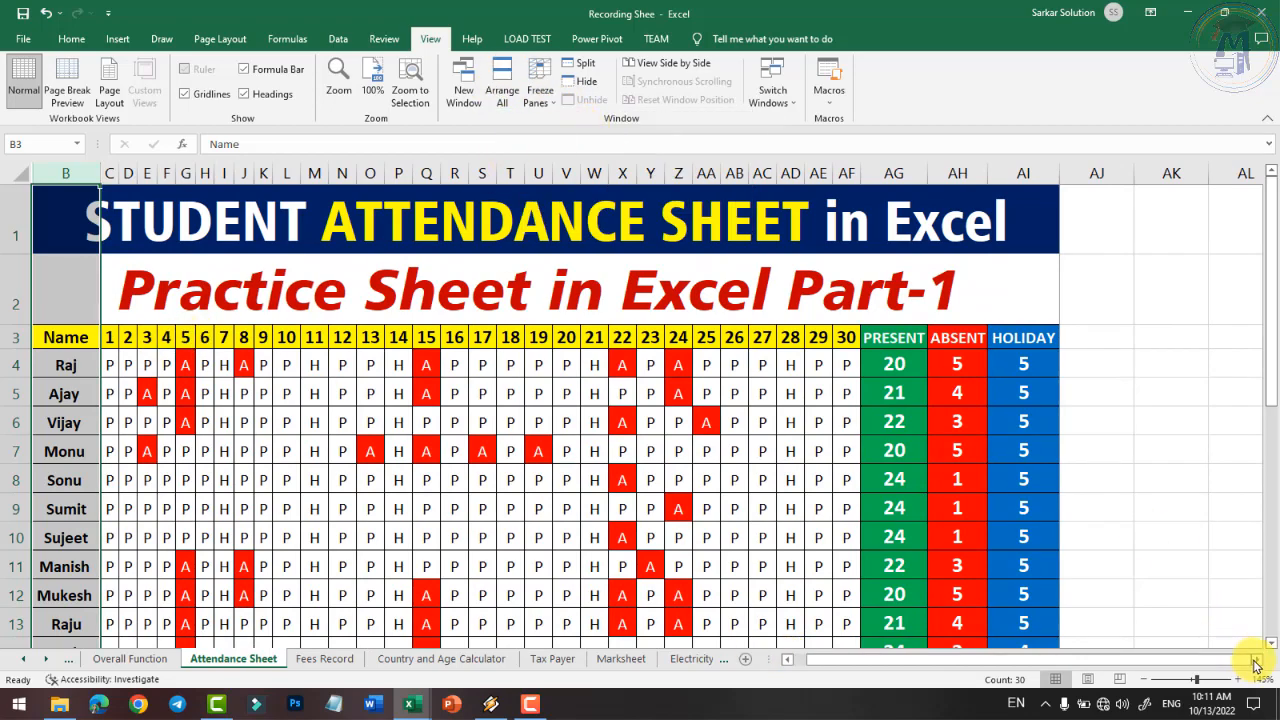
{"action": "left_click_drag", "start_coordinate": [1256, 664], "coordinate": [1256, 664]}
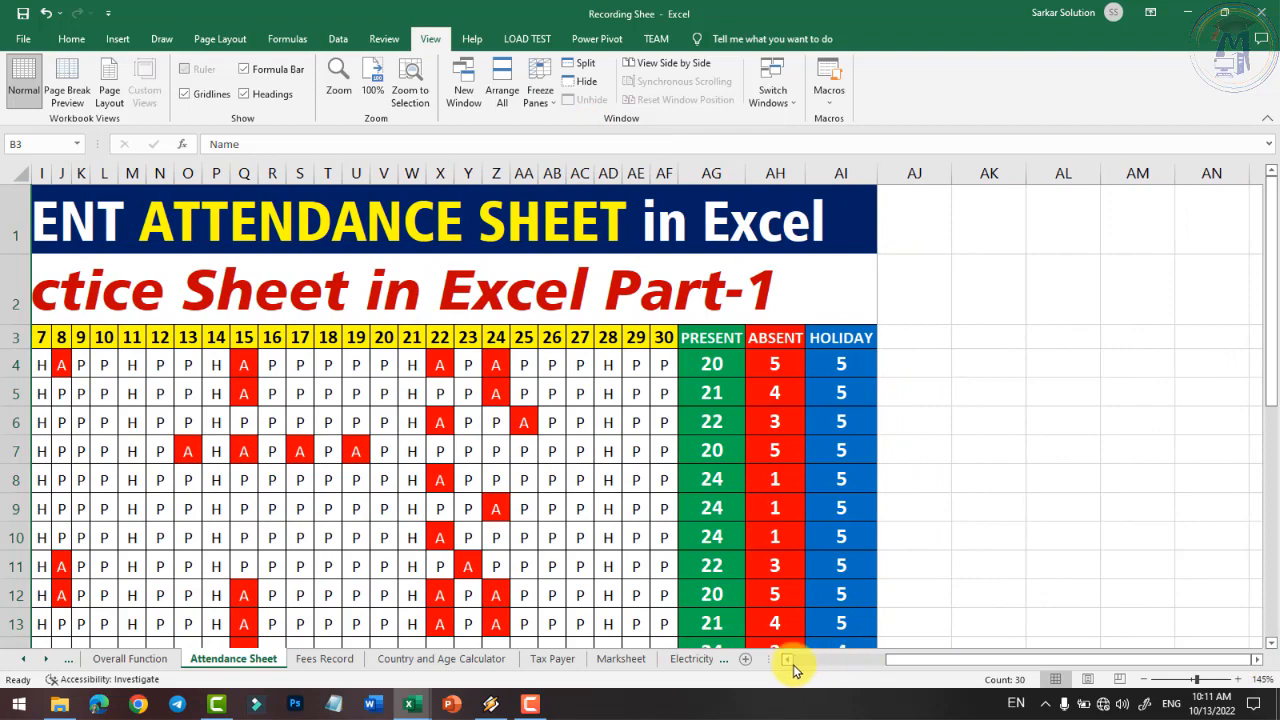
{"action": "left_click_drag", "start_coordinate": [792, 664], "coordinate": [791, 663]}
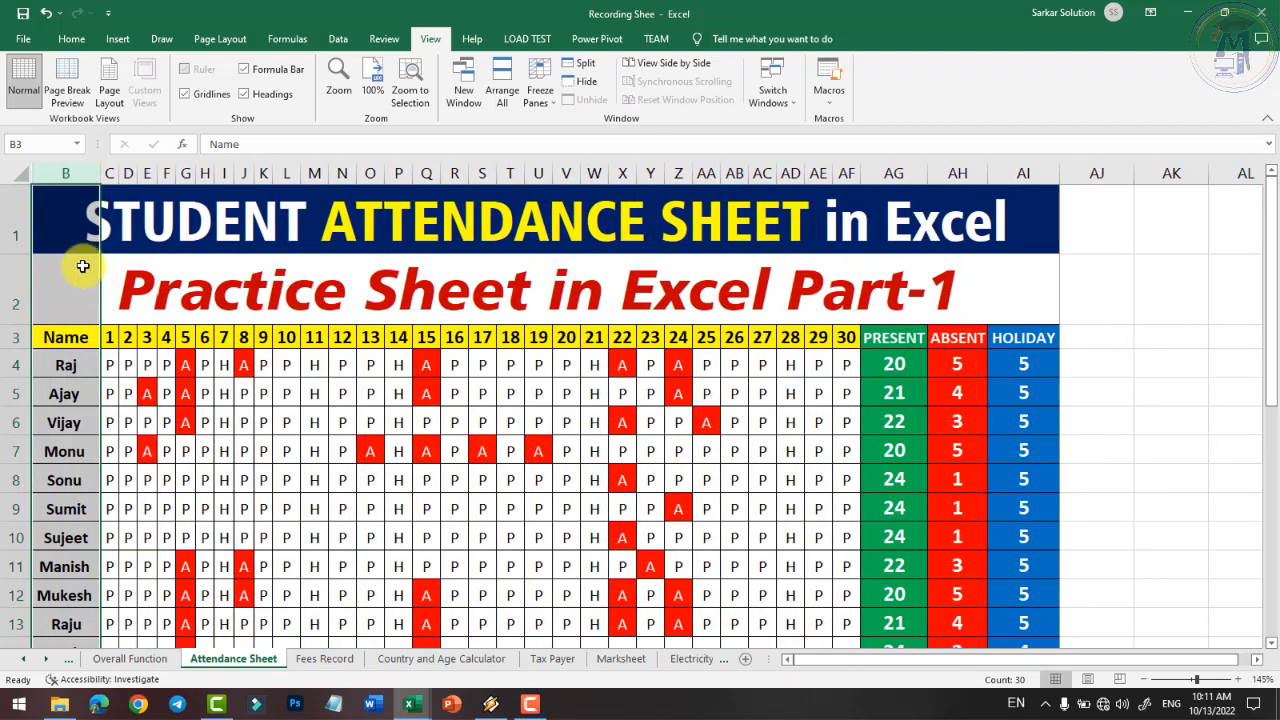
- Select title row 1, freeze the top row, and scroll to confirm it stays fixed
{"action": "left_click", "coordinate": [16, 212]}
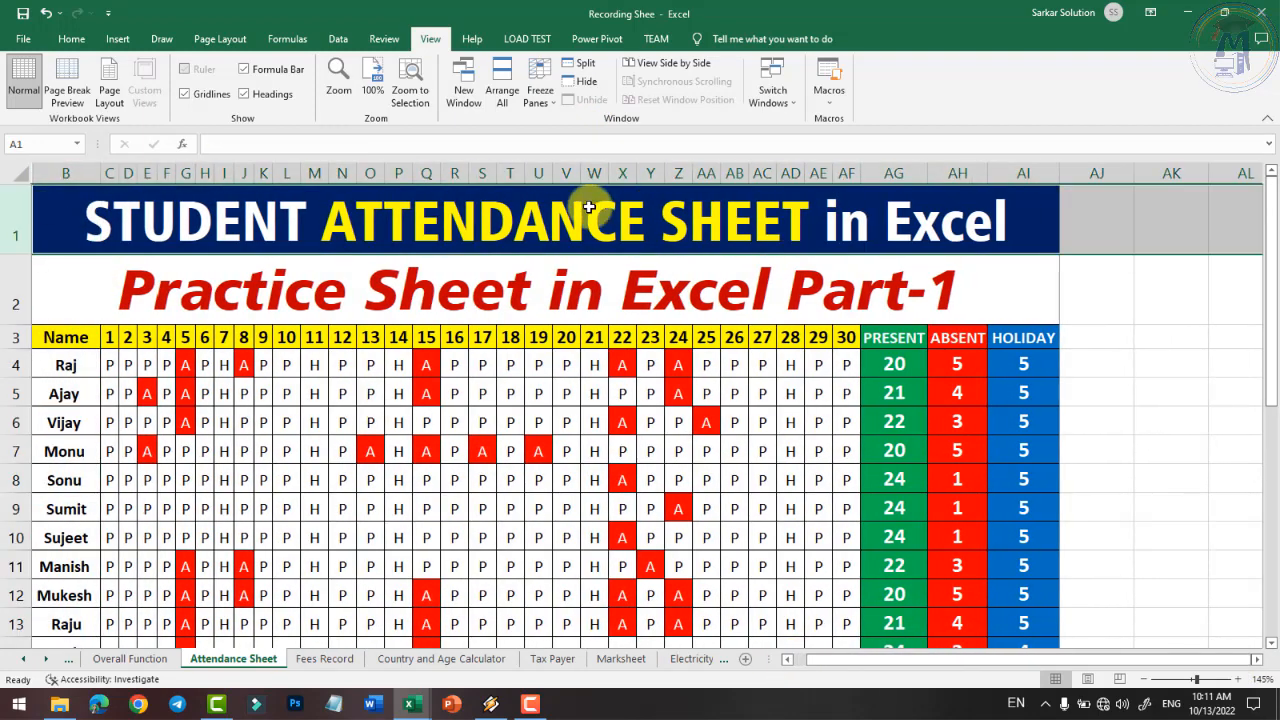
{"action": "left_click", "coordinate": [540, 113]}
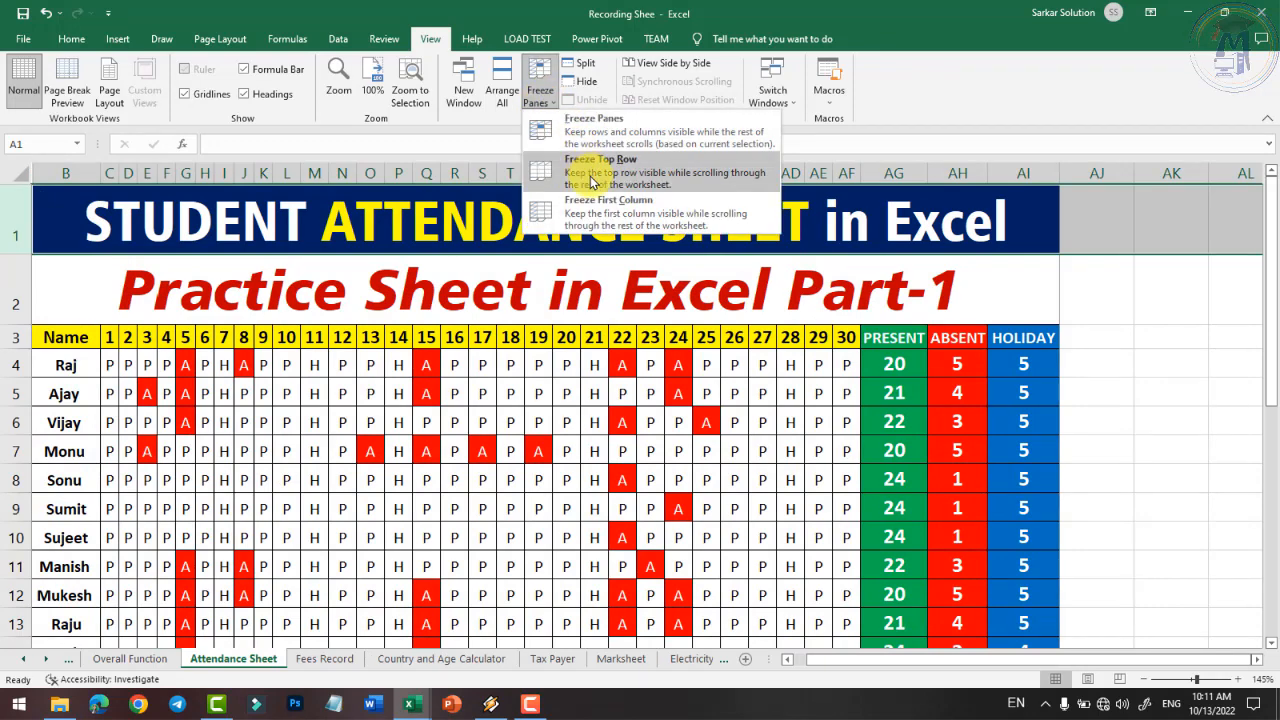
{"action": "left_click", "coordinate": [591, 178]}
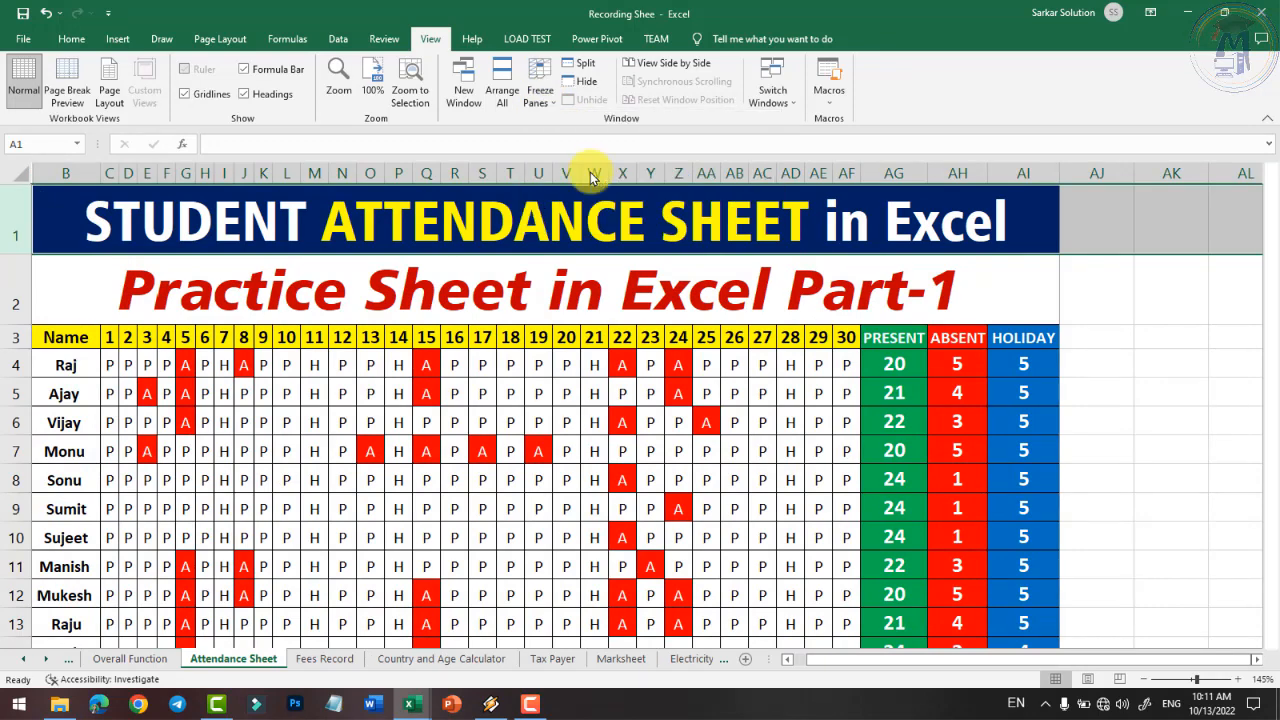
{"action": "scroll", "coordinate": [1140, 413], "scroll_direction": "down", "scroll_amount": 6}
{"action": "scroll", "coordinate": [1142, 412], "scroll_direction": "down", "scroll_amount": 3}
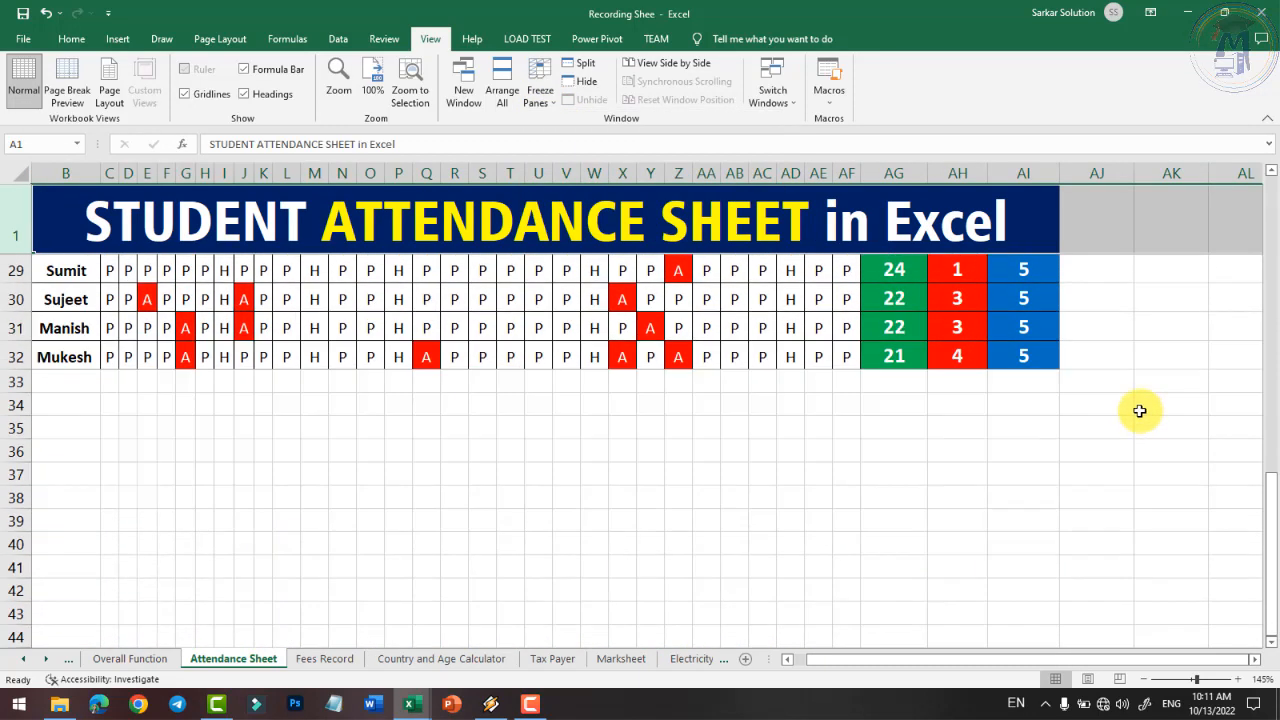
{"action": "scroll", "coordinate": [1140, 410], "scroll_direction": "up", "scroll_amount": 9}
{"action": "left_click", "coordinate": [537, 100]}
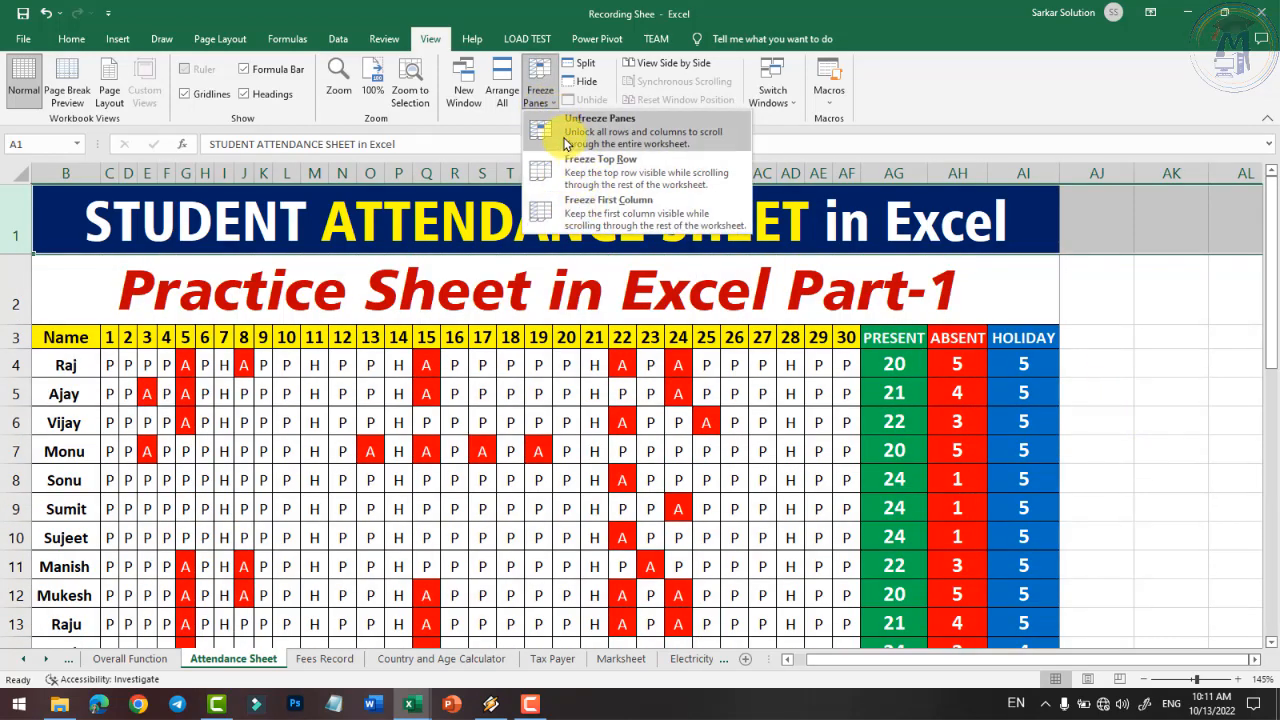
- Replace the top-row freeze with Freeze Panes on the title and first student rows
{"action": "left_click", "coordinate": [580, 125]}
{"action": "left_click", "coordinate": [538, 90]}
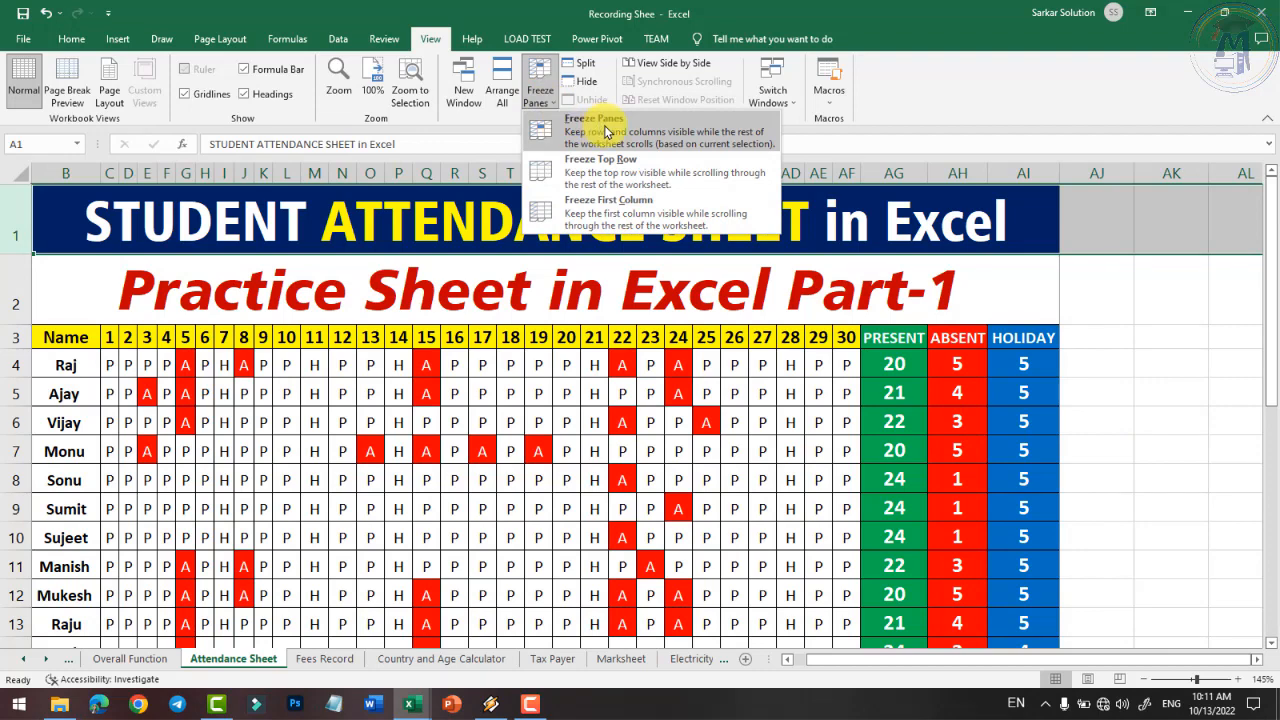
{"action": "left_click", "coordinate": [603, 137]}
{"action": "scroll", "coordinate": [830, 328], "scroll_direction": "down", "scroll_amount": 2}
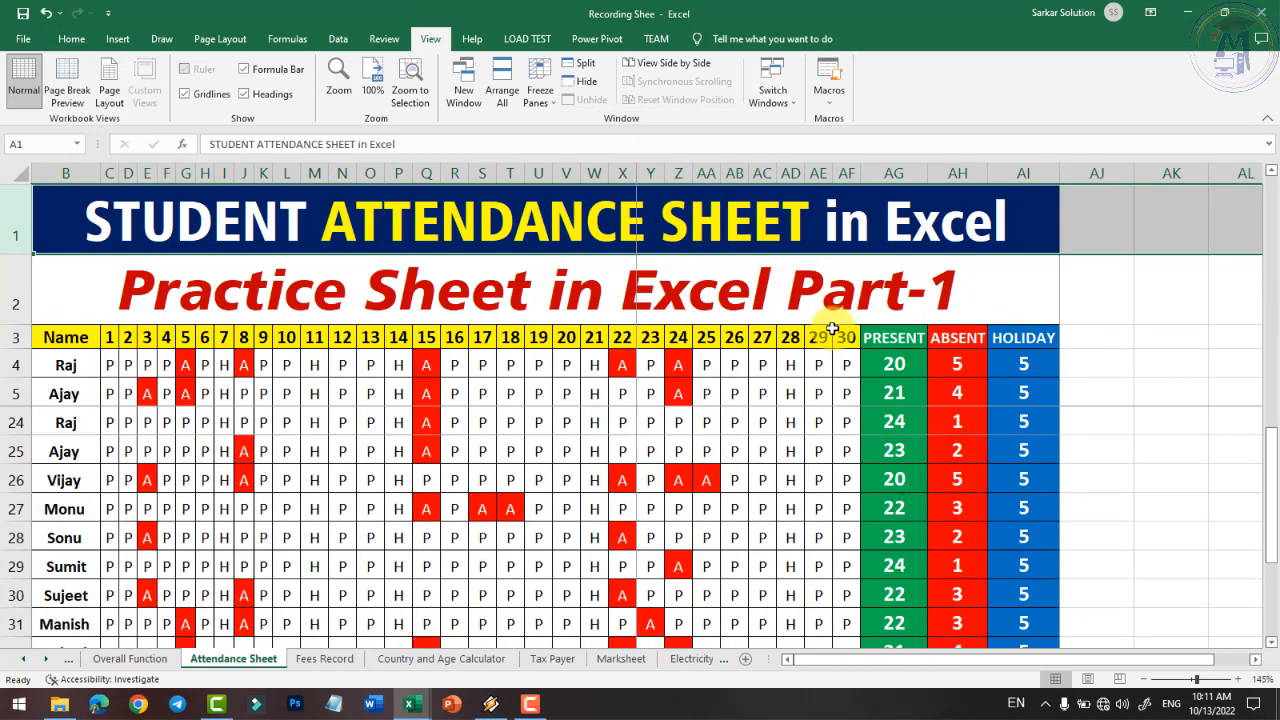
{"action": "scroll", "coordinate": [830, 328], "scroll_direction": "up", "scroll_amount": 2}
{"action": "scroll", "coordinate": [616, 241], "scroll_direction": "down", "scroll_amount": 3}
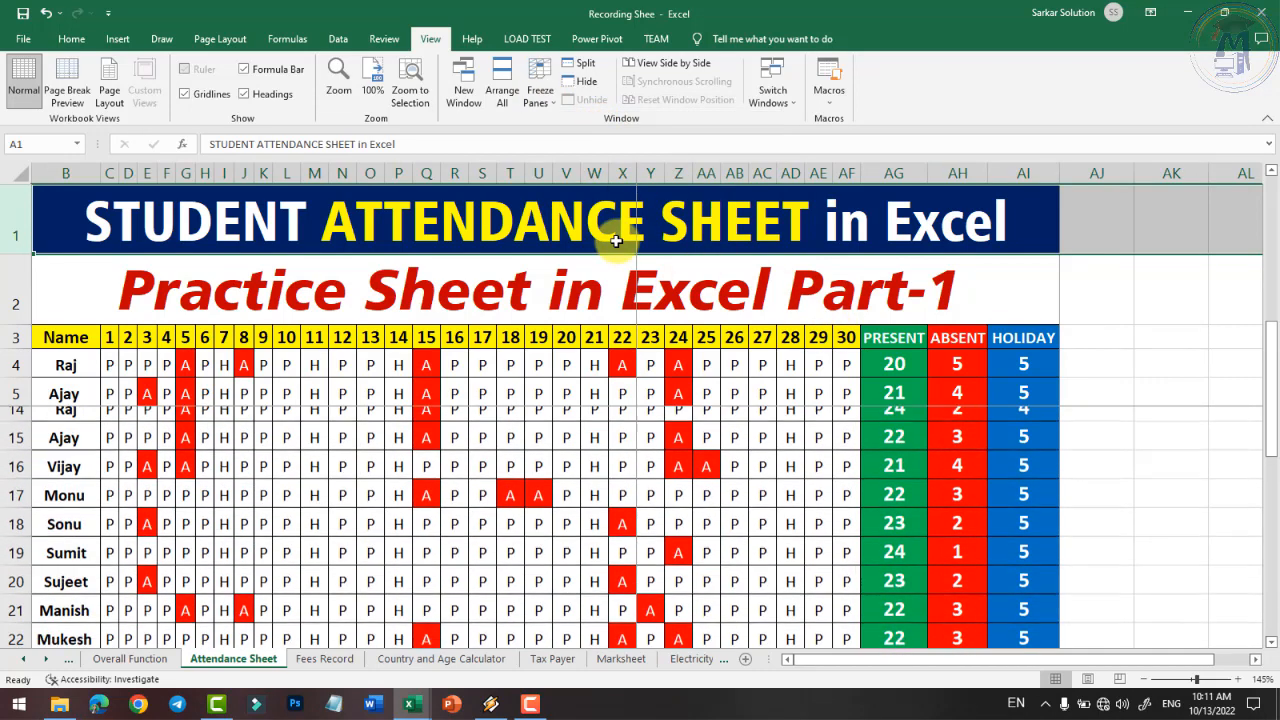
{"action": "scroll", "coordinate": [546, 228], "scroll_direction": "down", "scroll_amount": 1}
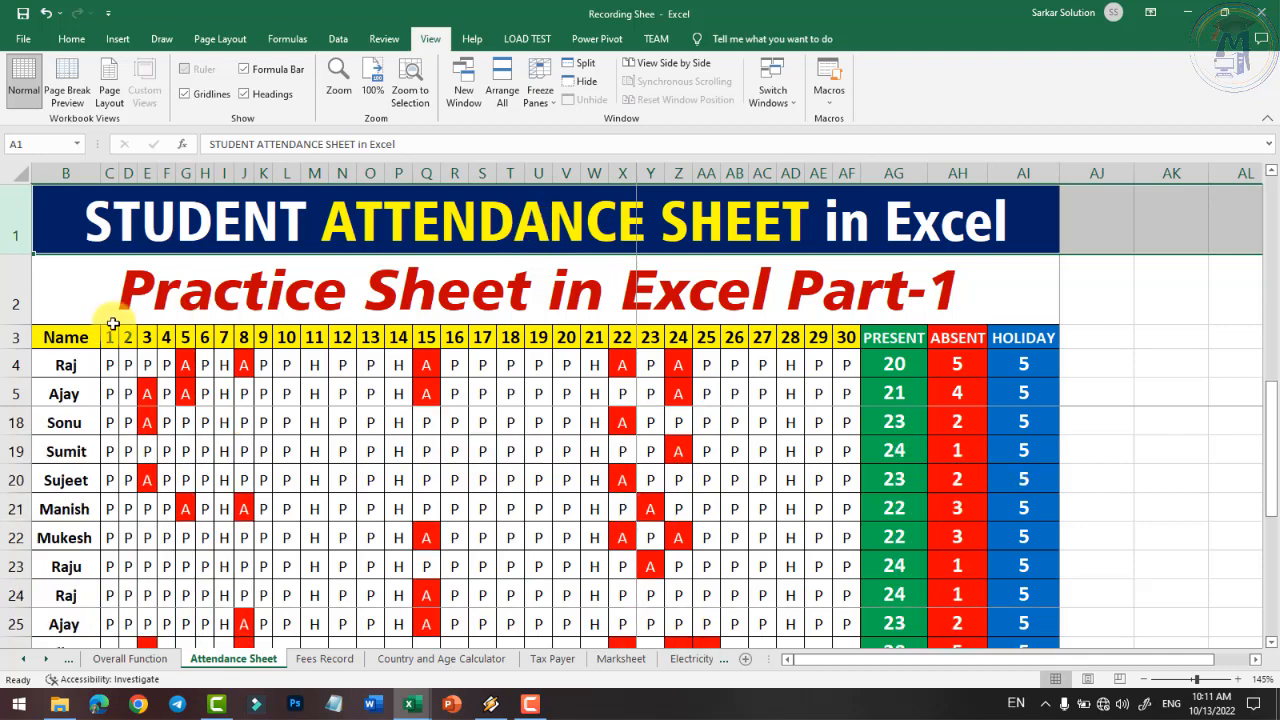
{"action": "scroll", "coordinate": [380, 410], "scroll_direction": "down", "scroll_amount": 1}
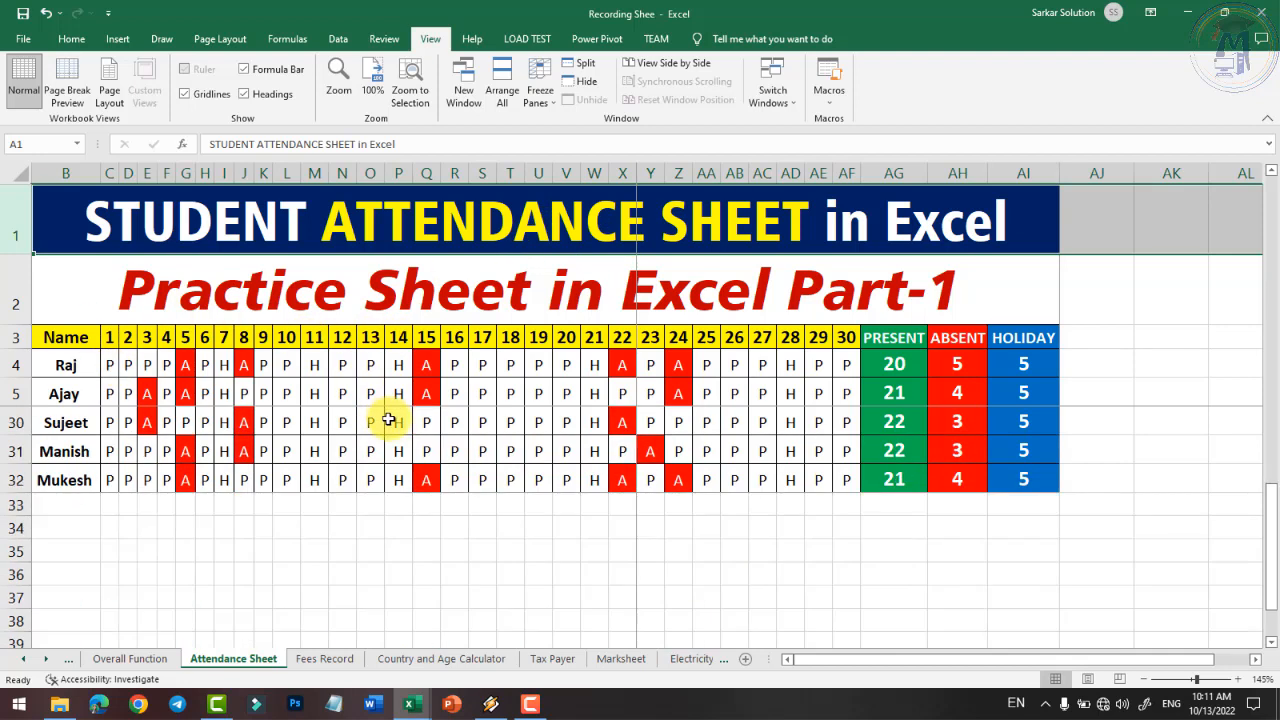
{"action": "scroll", "coordinate": [595, 435], "scroll_direction": "down", "scroll_amount": 5}
{"action": "scroll", "coordinate": [603, 428], "scroll_direction": "up", "scroll_amount": 12}
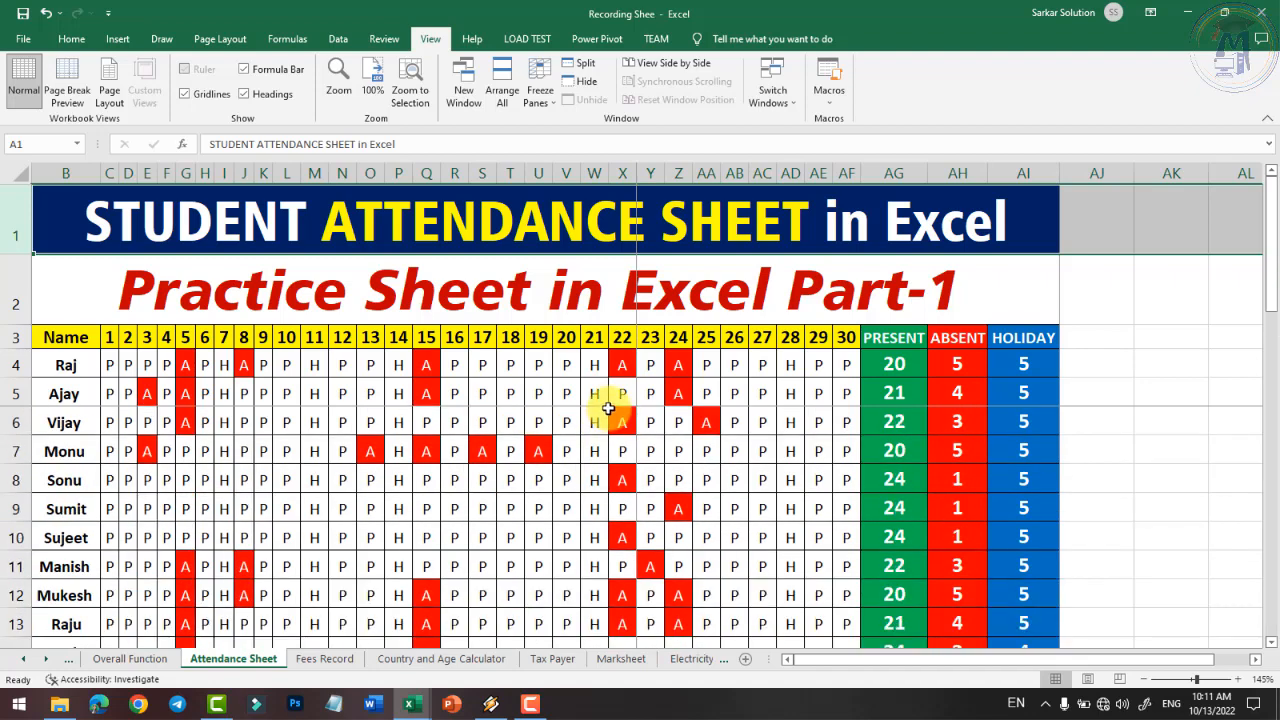
{"action": "scroll", "coordinate": [585, 390], "scroll_direction": "down", "scroll_amount": 5}
{"action": "scroll", "coordinate": [580, 375], "scroll_direction": "up", "scroll_amount": 5}
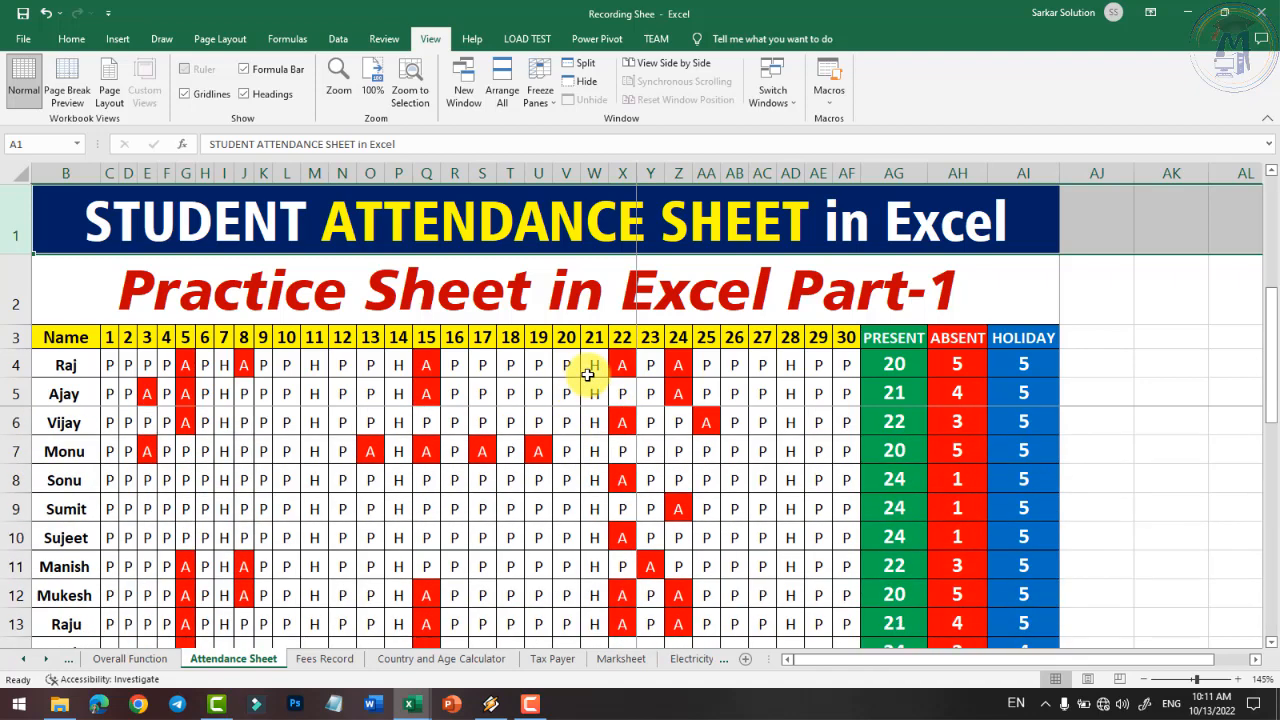
- Select the day 19 heading in U3 and scroll sideways through all 30 day columns and totals
{"action": "left_click", "coordinate": [551, 338]}
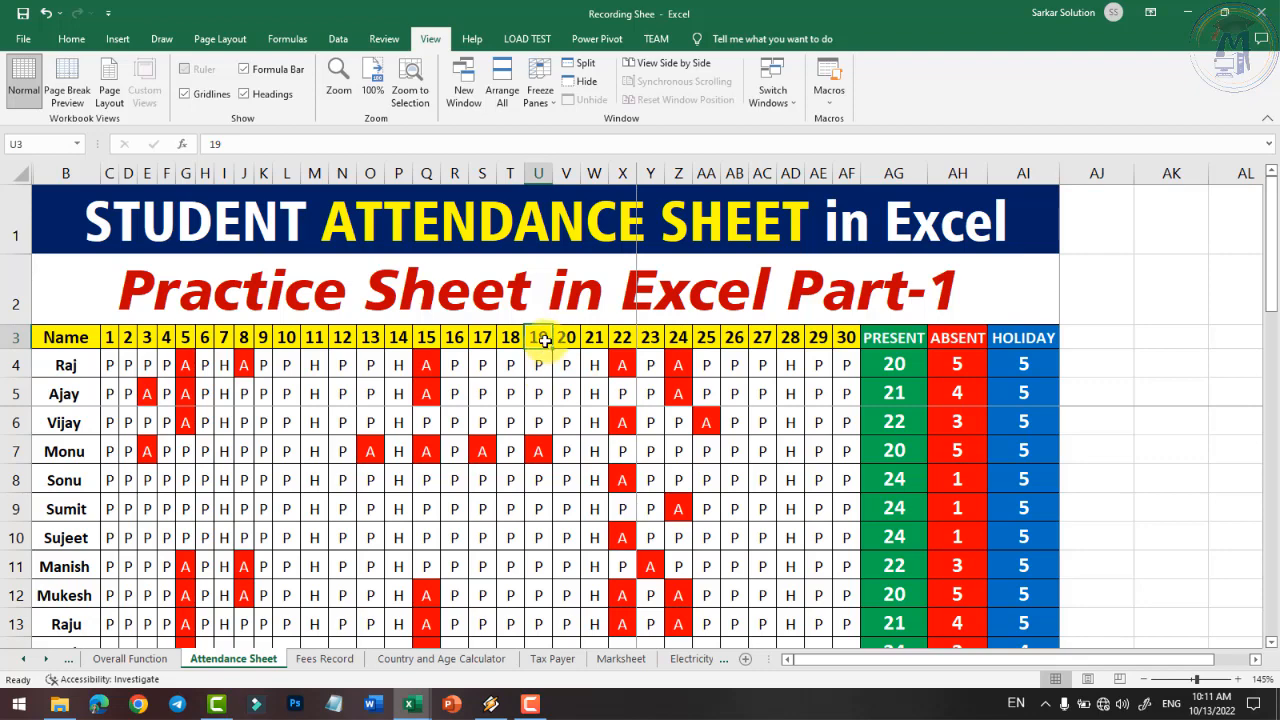
{"action": "scroll", "coordinate": [530, 428], "scroll_direction": "down", "scroll_amount": 10}
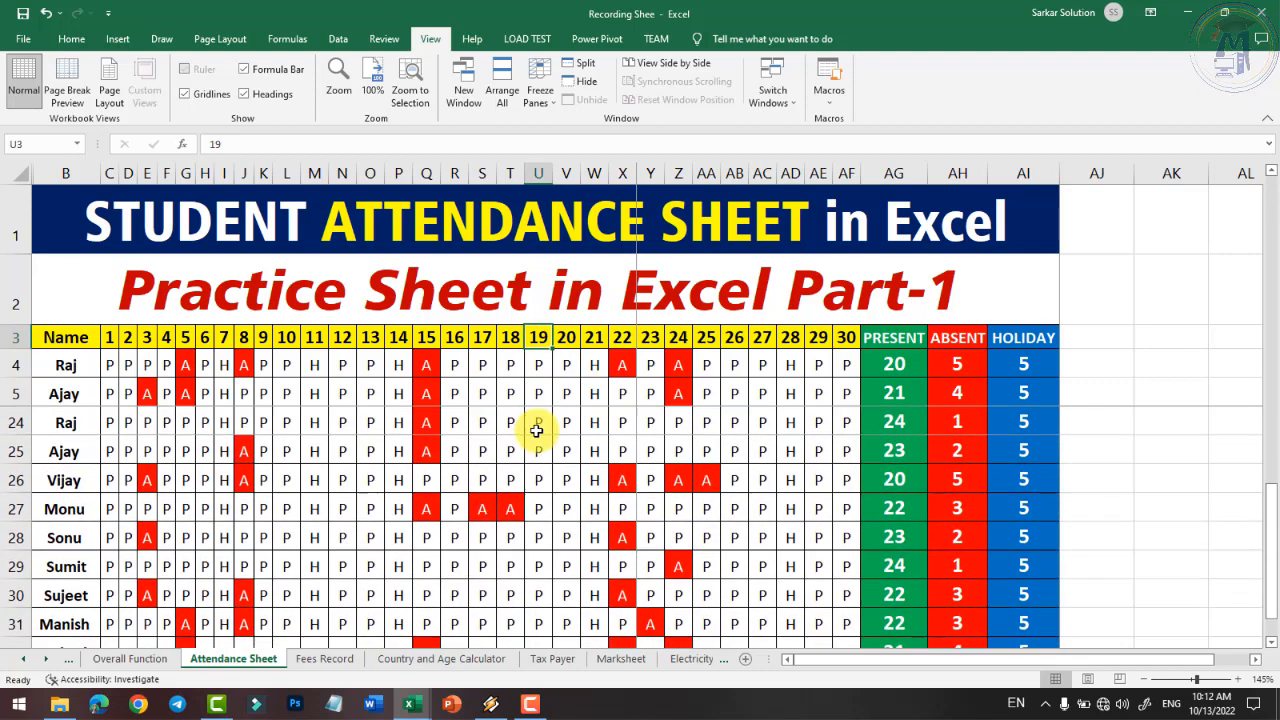
{"action": "scroll", "coordinate": [536, 432], "scroll_direction": "up", "scroll_amount": 10}
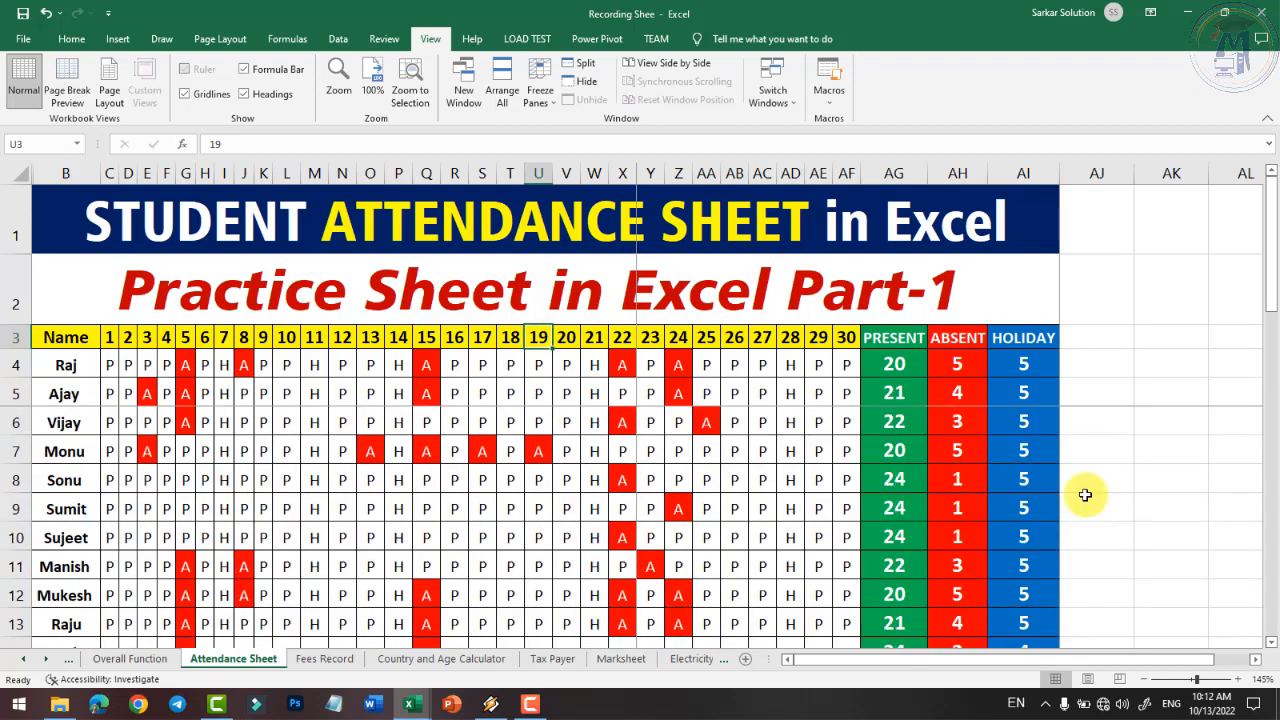
{"action": "scroll", "coordinate": [1243, 646], "scroll_direction": "right", "scroll_amount": 5}
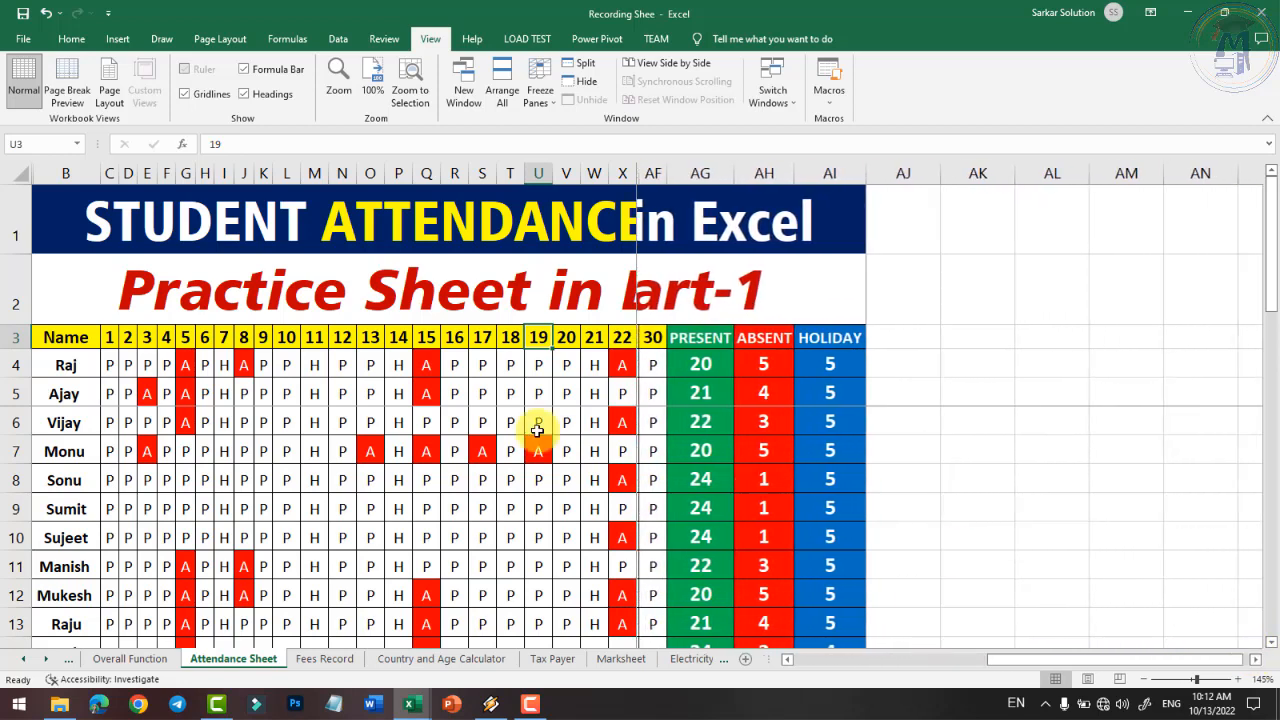
{"action": "left_click", "coordinate": [1254, 660]}
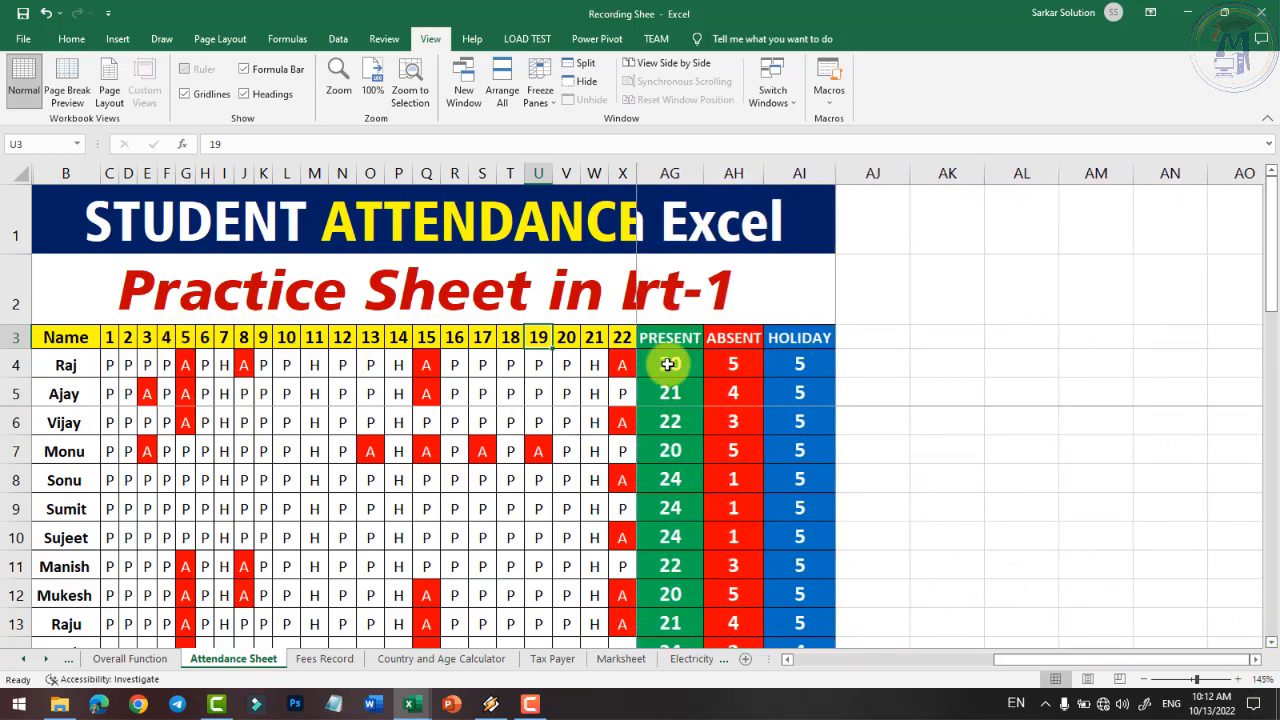
{"action": "left_click_drag", "start_coordinate": [1046, 658], "coordinate": [818, 664]}
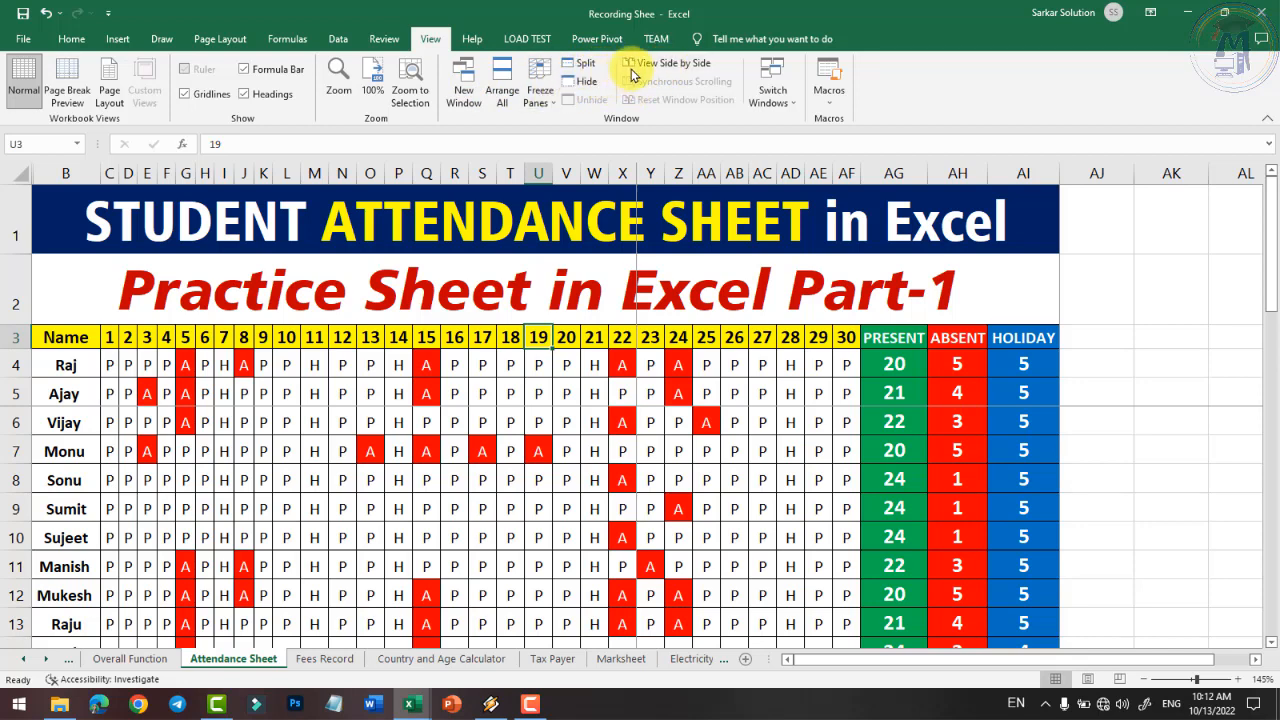
- Check the Switch Windows list without switching workbooks, and toggle the sheet gridlines
{"action": "left_click", "coordinate": [776, 96]}
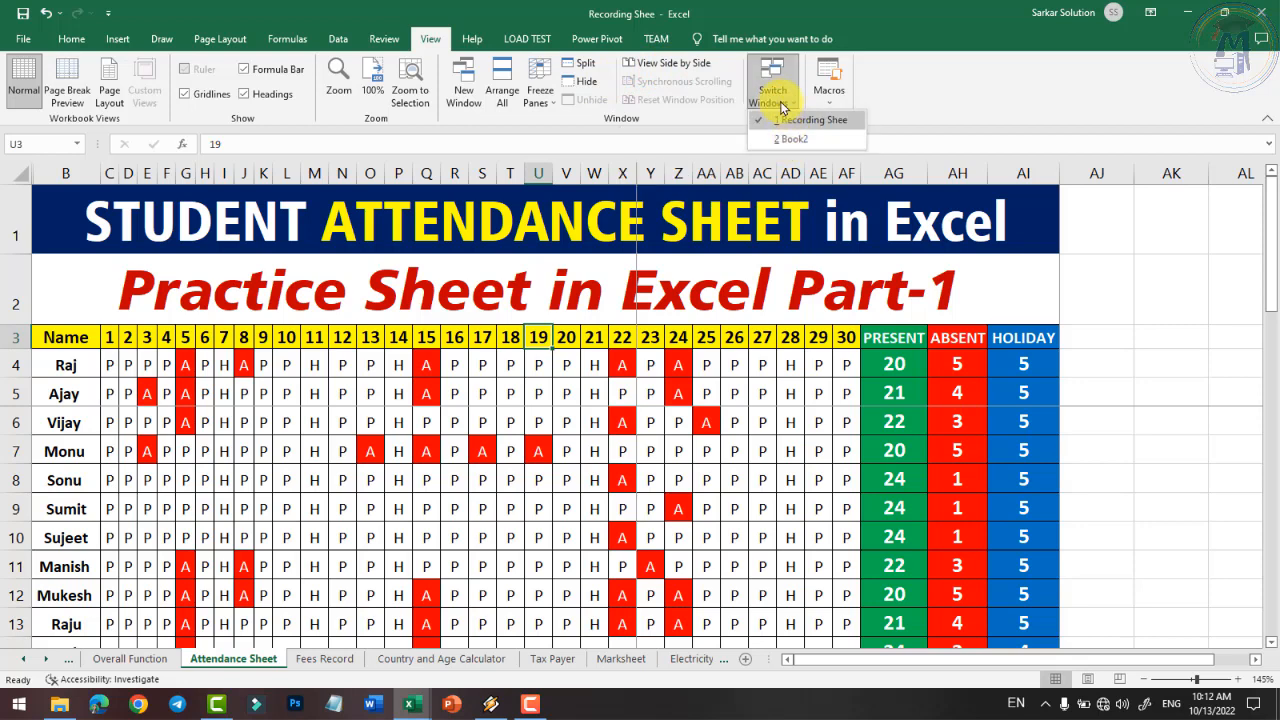
{"action": "left_click", "coordinate": [778, 94]}
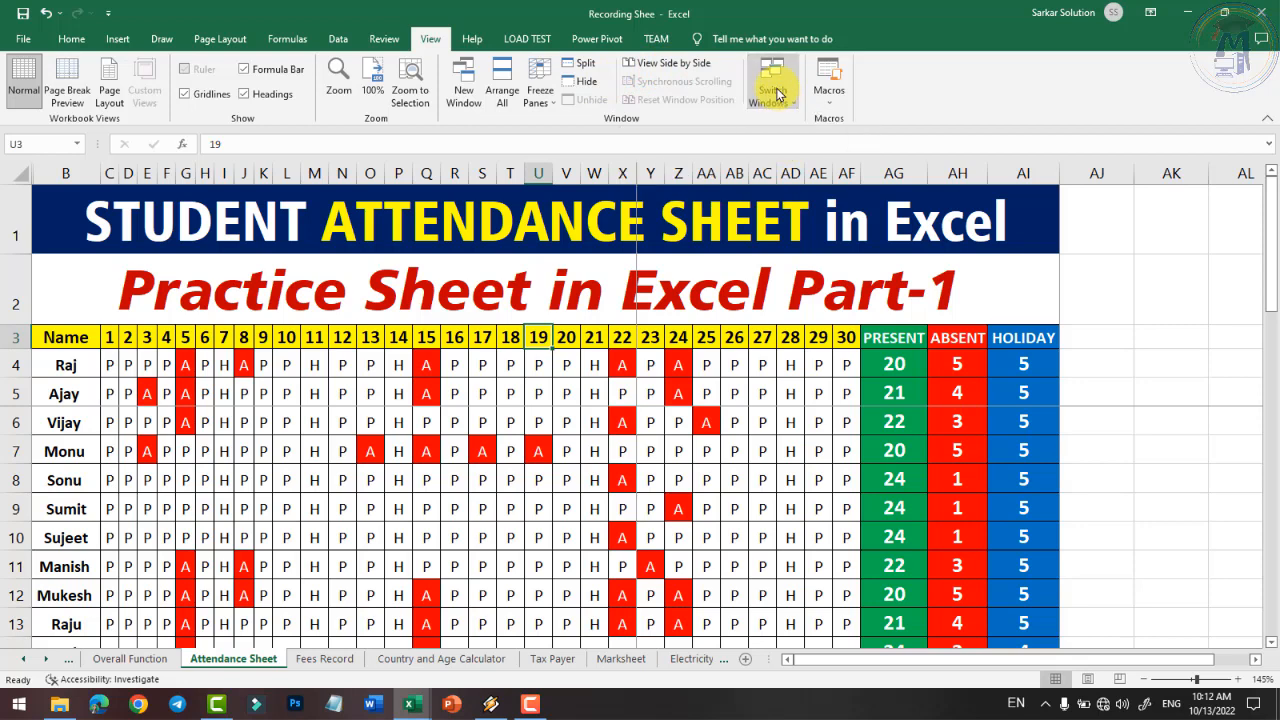
{"action": "left_click", "coordinate": [184, 94]}
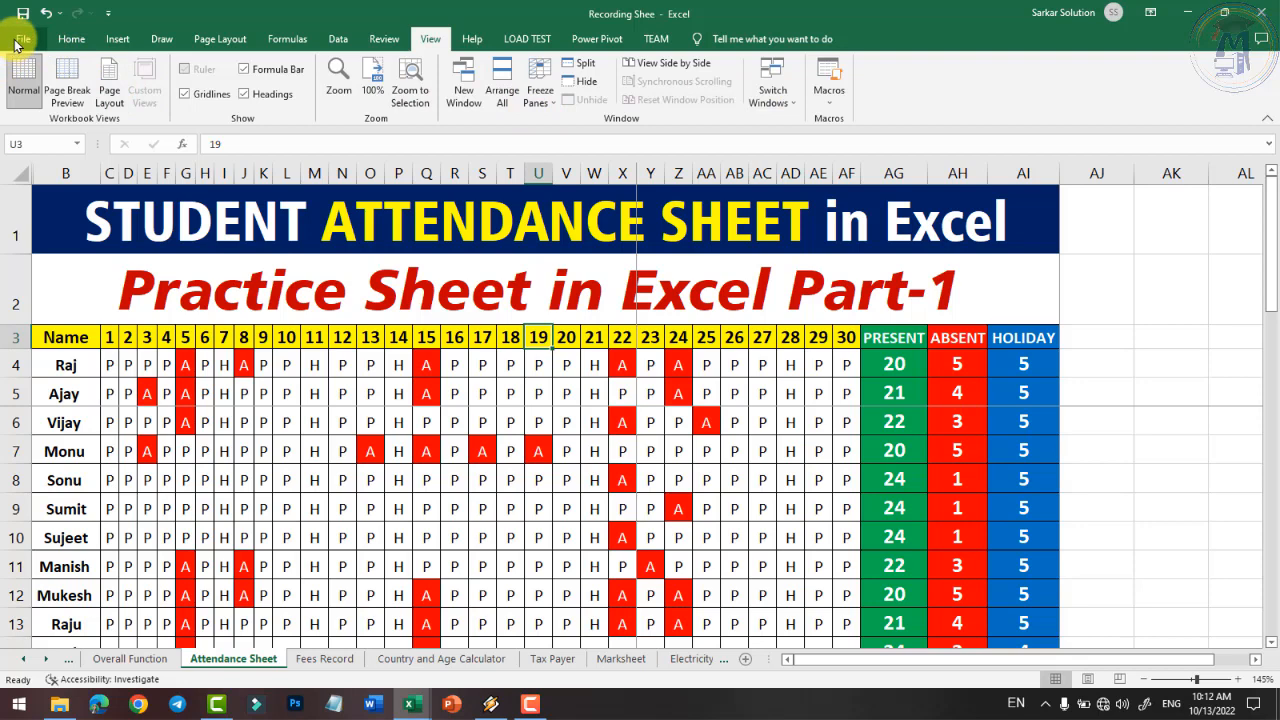
- Browse the File backstage's New, Open and Info pages, then return to the attendance sheet
{"action": "left_click", "coordinate": [16, 41]}
{"action": "left_click", "coordinate": [40, 113]}
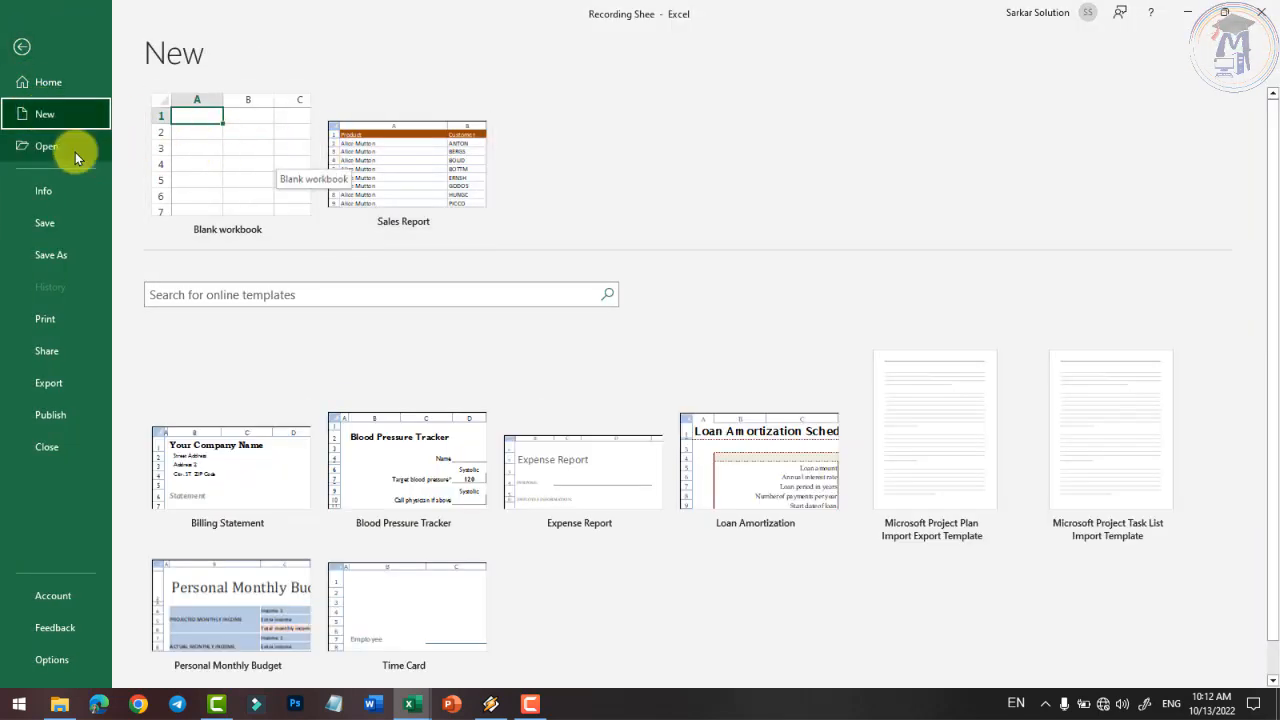
{"action": "left_click", "coordinate": [75, 148]}
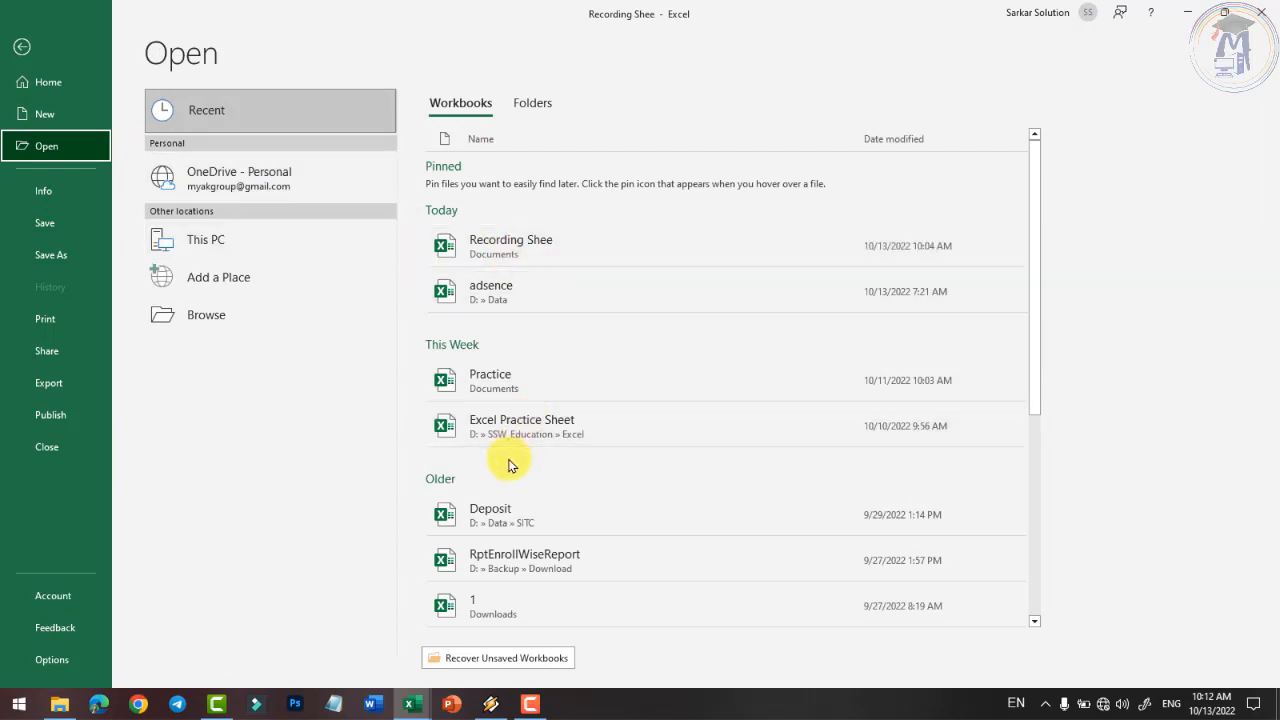
{"action": "left_click", "coordinate": [44, 190]}
{"action": "key", "text": "Escape"}
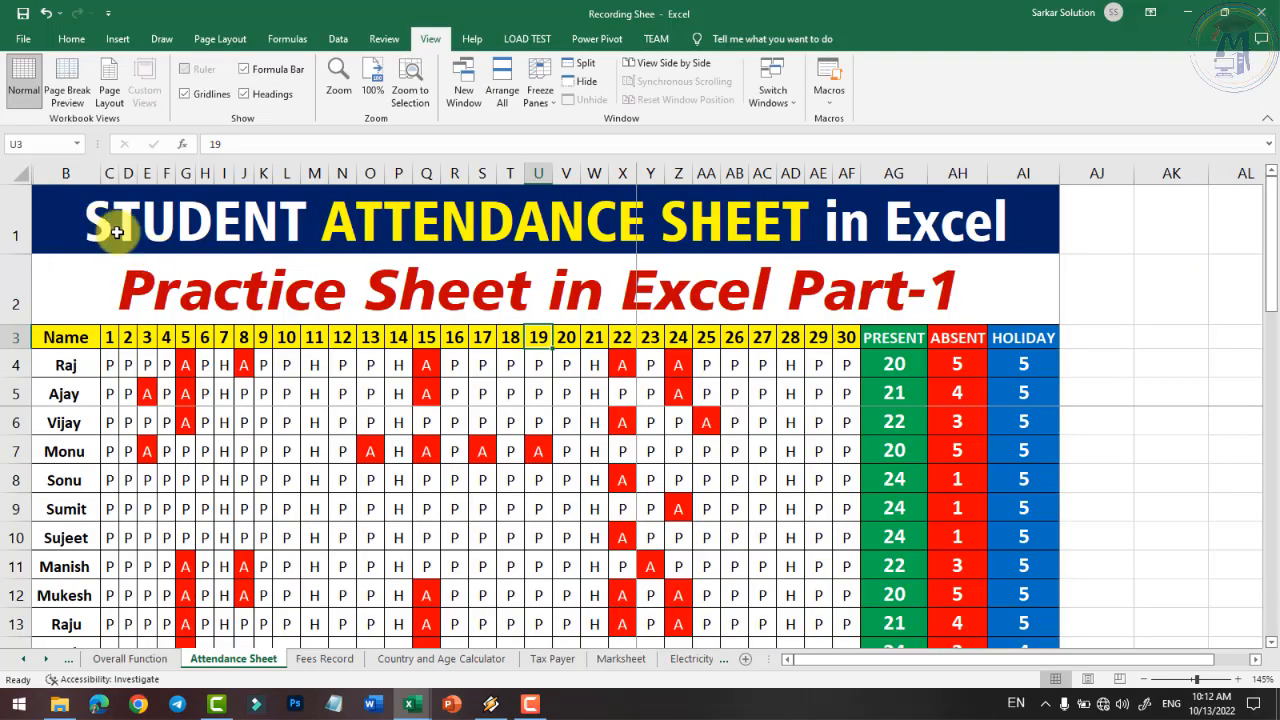
{"action": "left_click", "coordinate": [23, 42]}
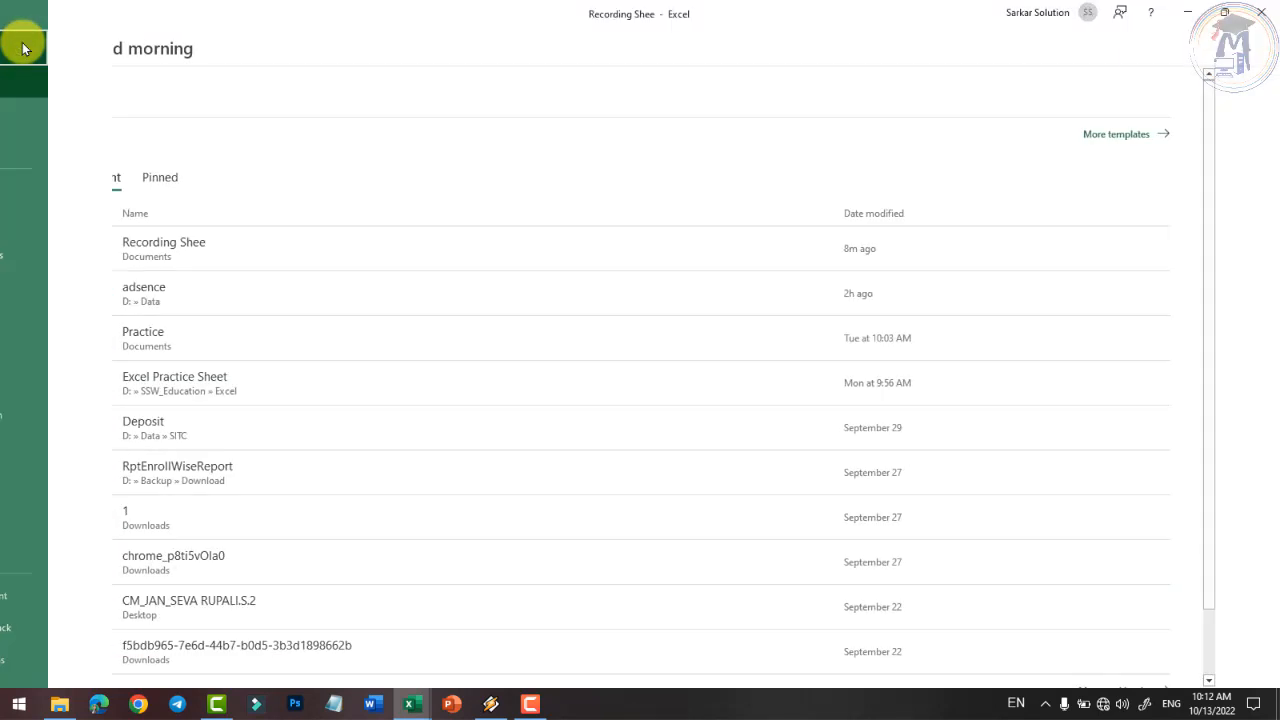
{"action": "left_click", "coordinate": [22, 45]}
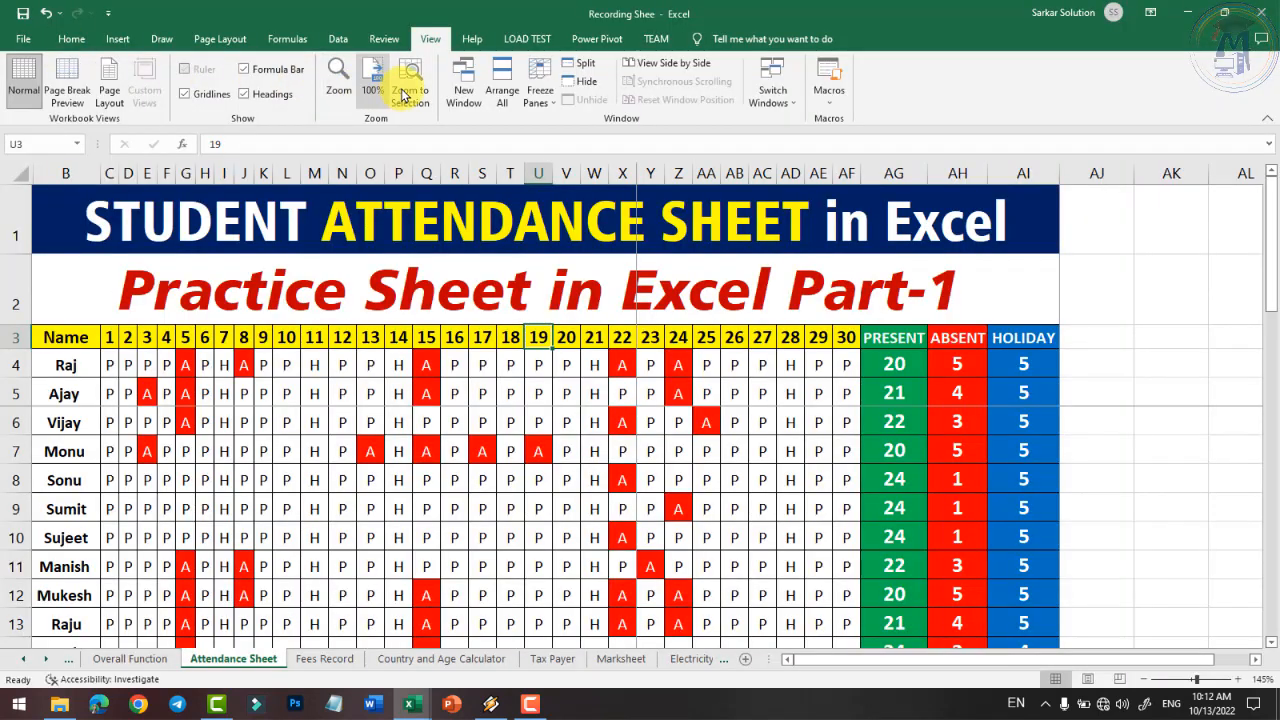
- Dismiss Arrange All, unfreeze the sheet's panes, and go to the File home page
{"action": "left_click", "coordinate": [502, 82]}
{"action": "left_click", "coordinate": [878, 358]}
{"action": "left_click", "coordinate": [541, 100]}
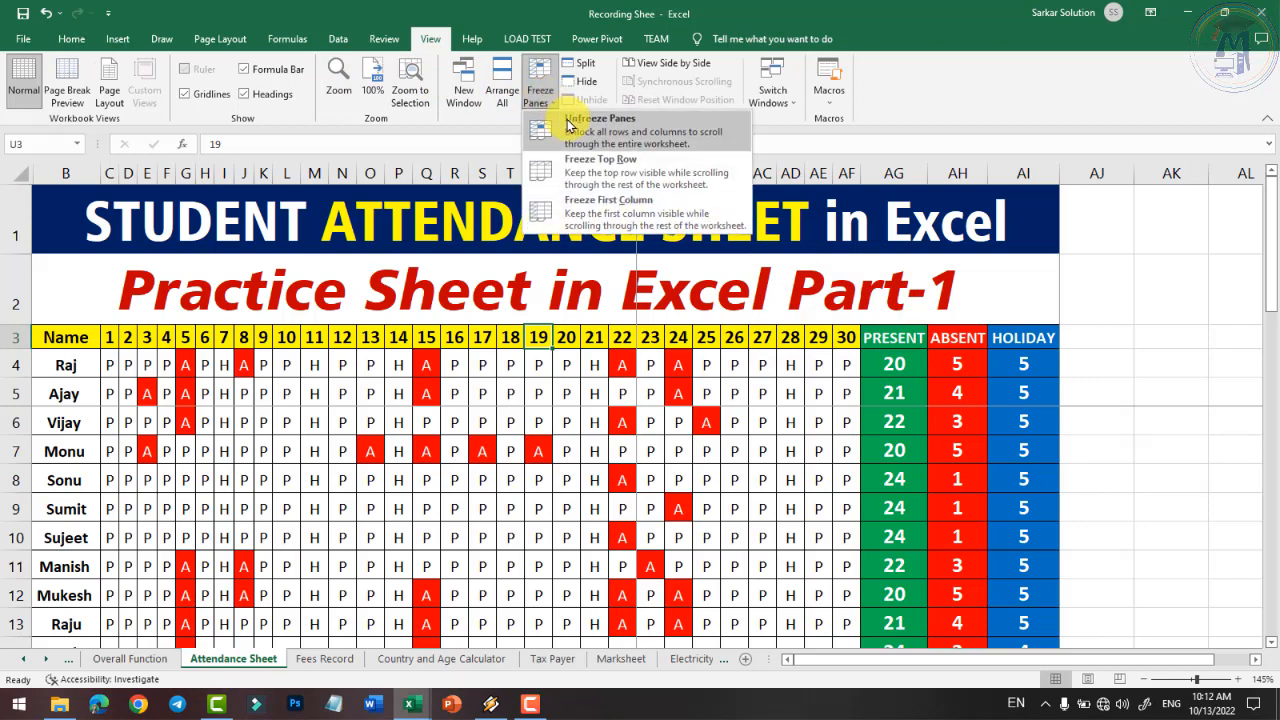
{"action": "left_click", "coordinate": [570, 125]}
{"action": "left_click", "coordinate": [24, 40]}
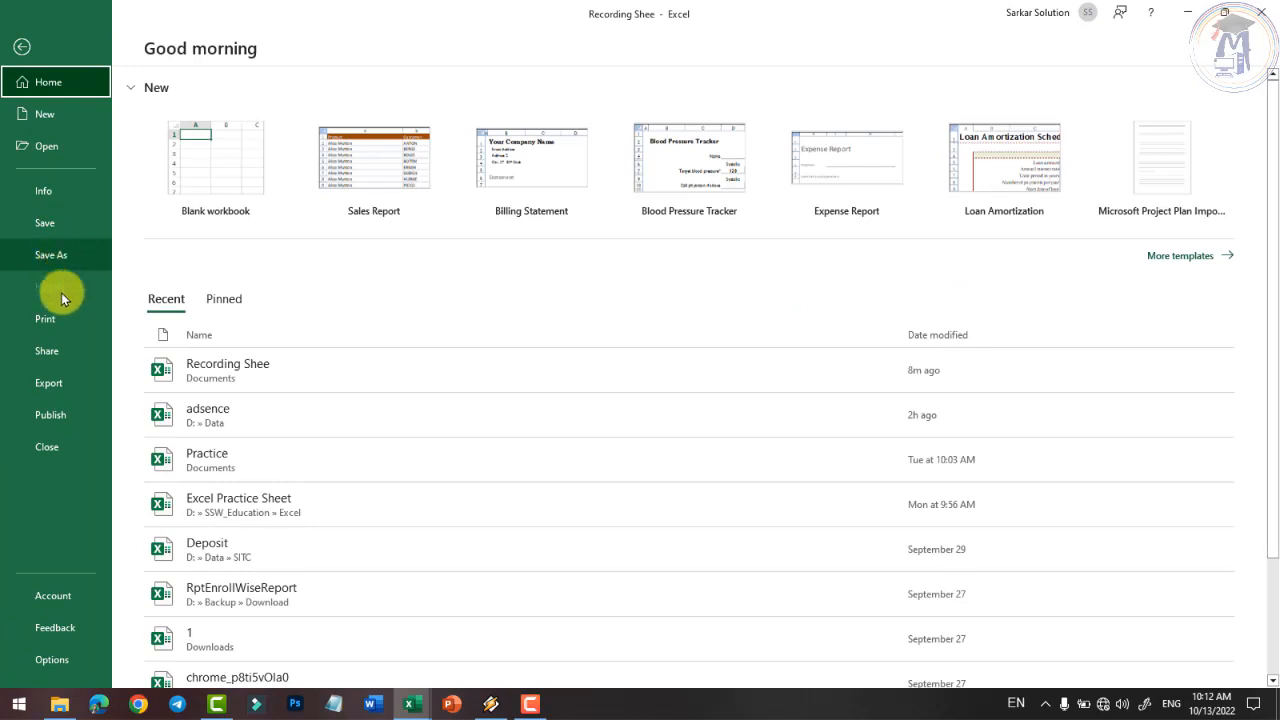
- Show the print preview, keeping the printer at Microsoft Print to PDF, and select the print range start field
{"action": "left_click", "coordinate": [60, 320]}
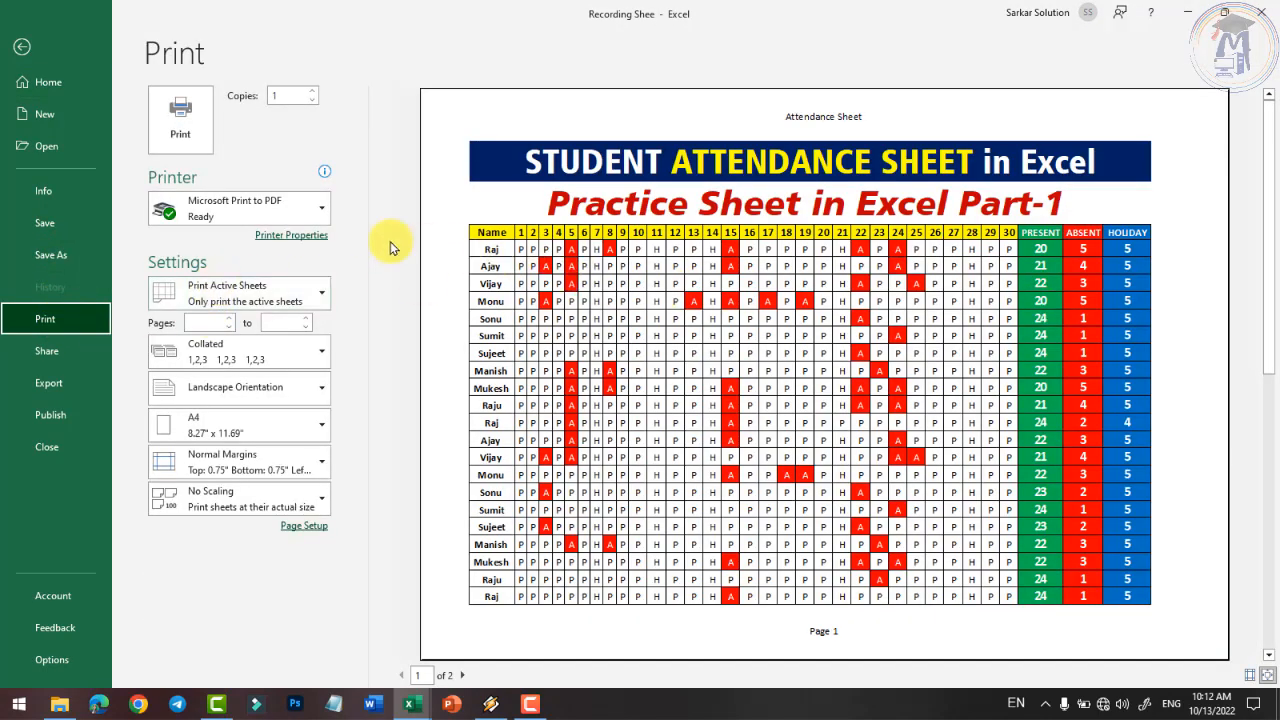
{"action": "left_click", "coordinate": [296, 213]}
{"action": "left_click", "coordinate": [237, 140]}
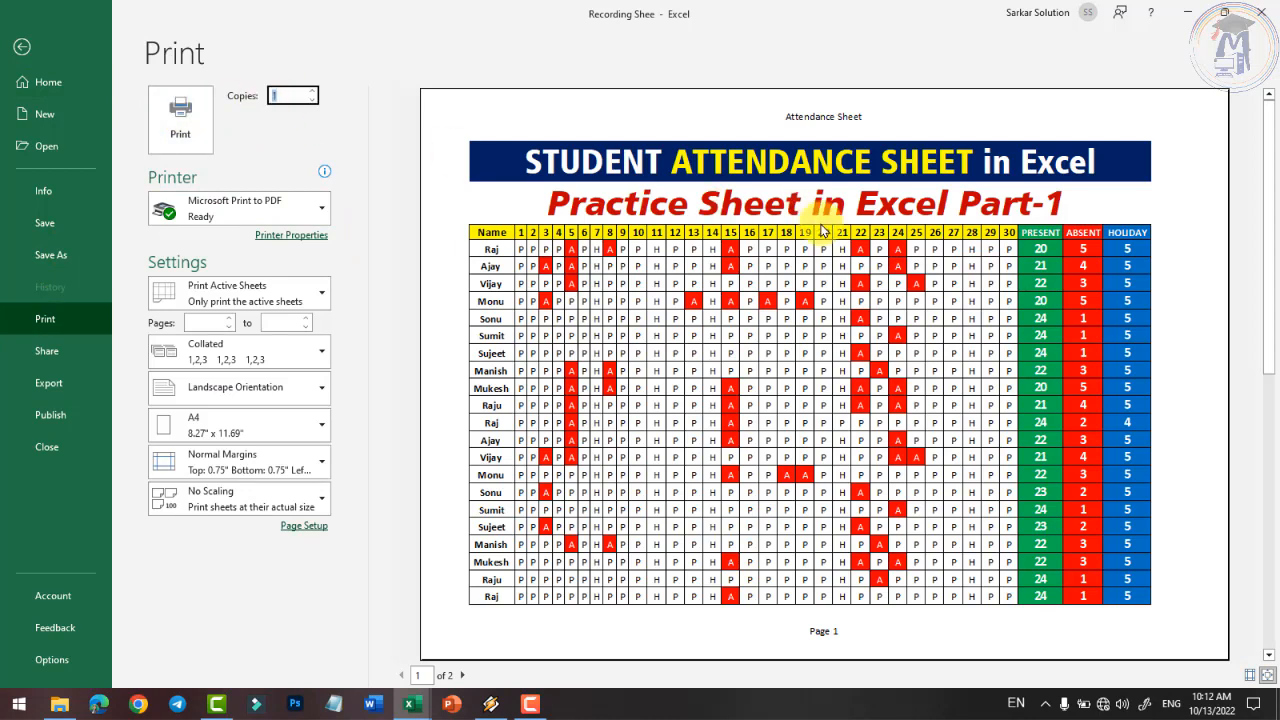
{"action": "left_click", "coordinate": [277, 210]}
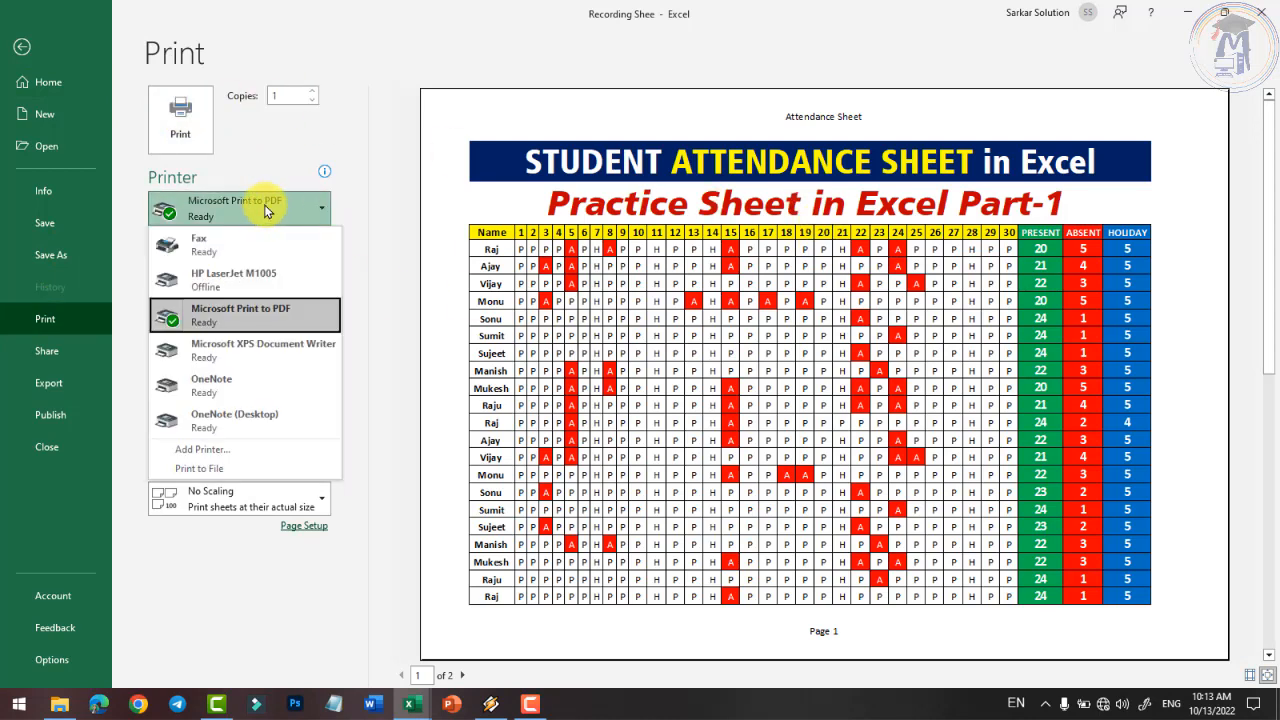
{"action": "left_click", "coordinate": [264, 208]}
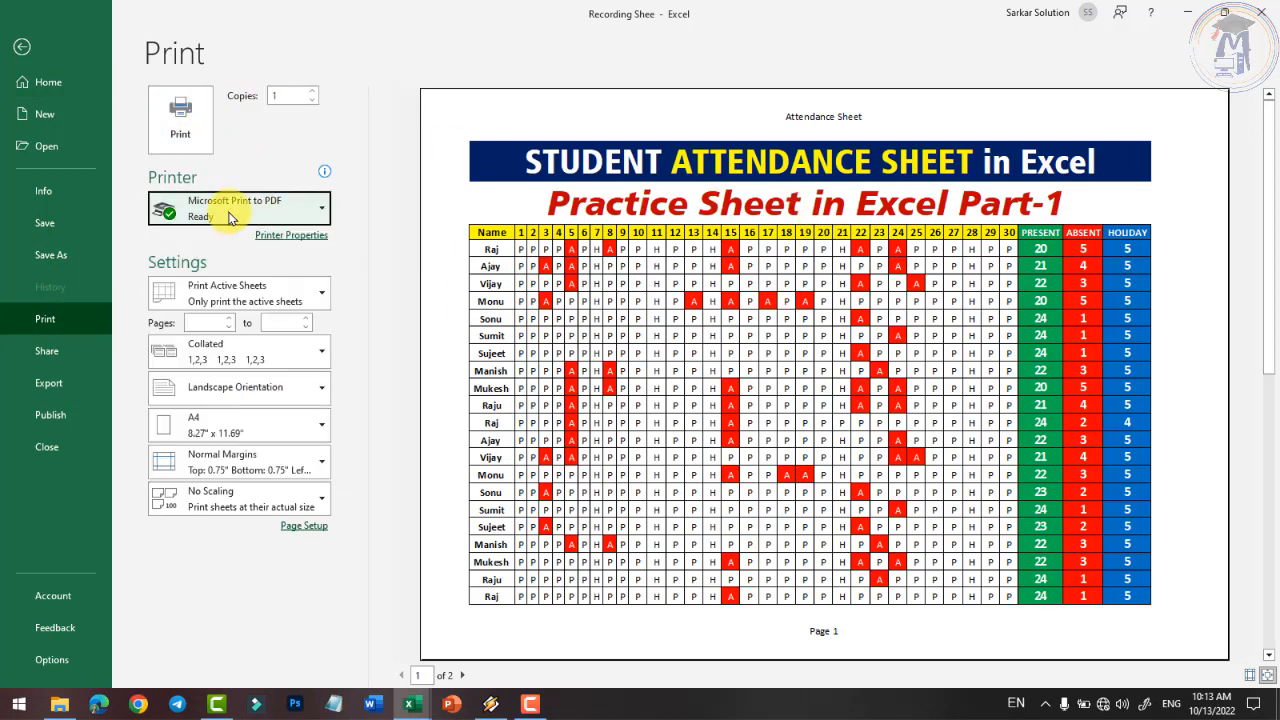
{"action": "left_click", "coordinate": [210, 321]}
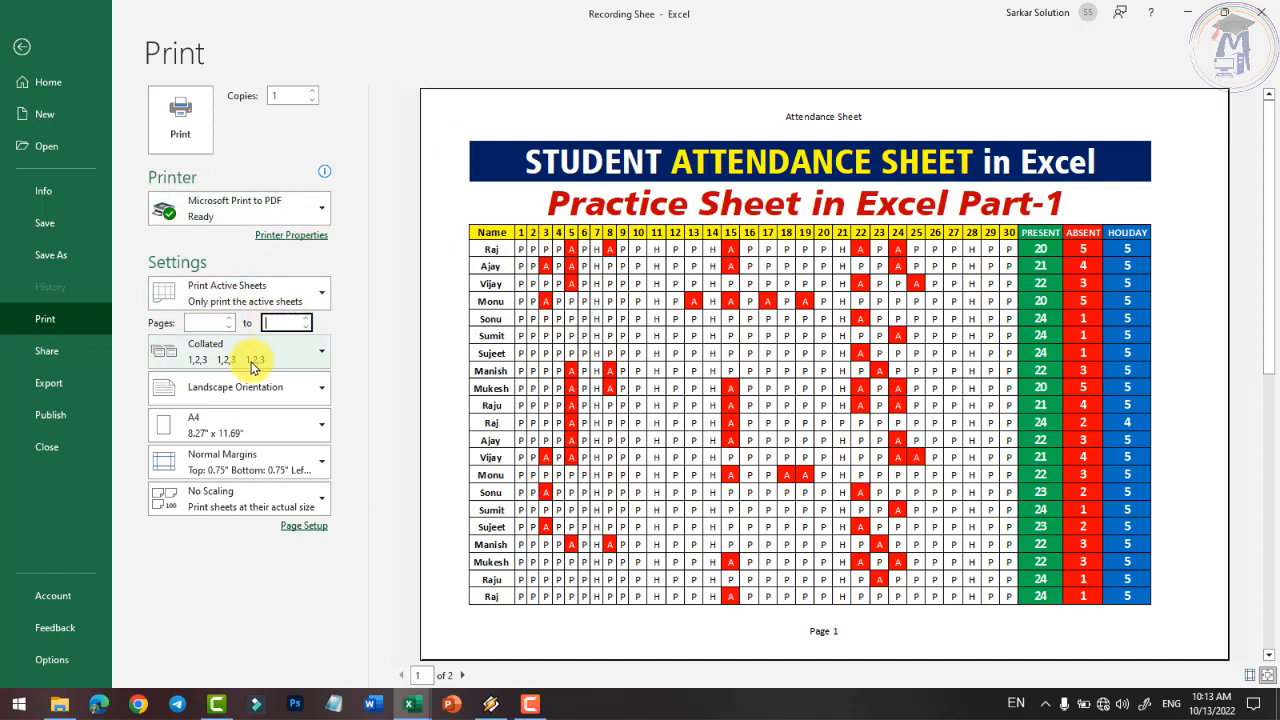
- Review the collation and orientation choices, leaving orientation at Landscape
{"action": "left_click", "coordinate": [228, 360]}
{"action": "left_click", "coordinate": [229, 360]}
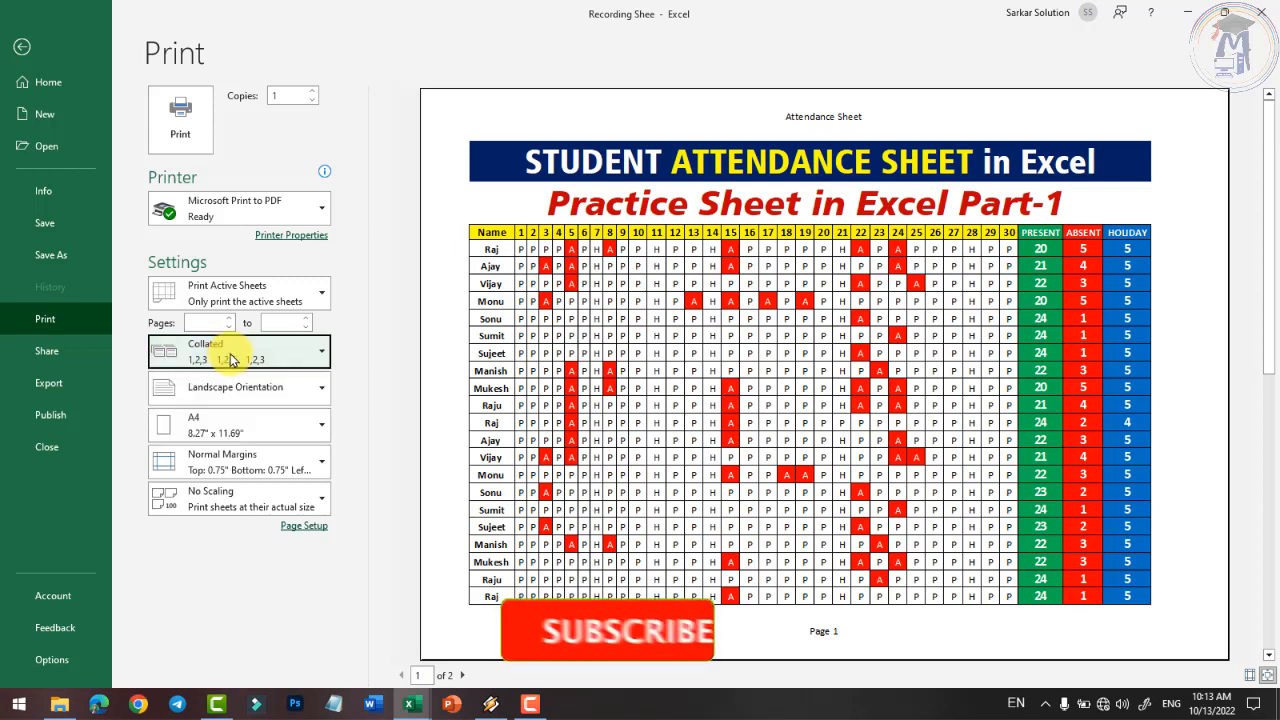
{"action": "left_click", "coordinate": [230, 360]}
{"action": "left_click", "coordinate": [230, 360]}
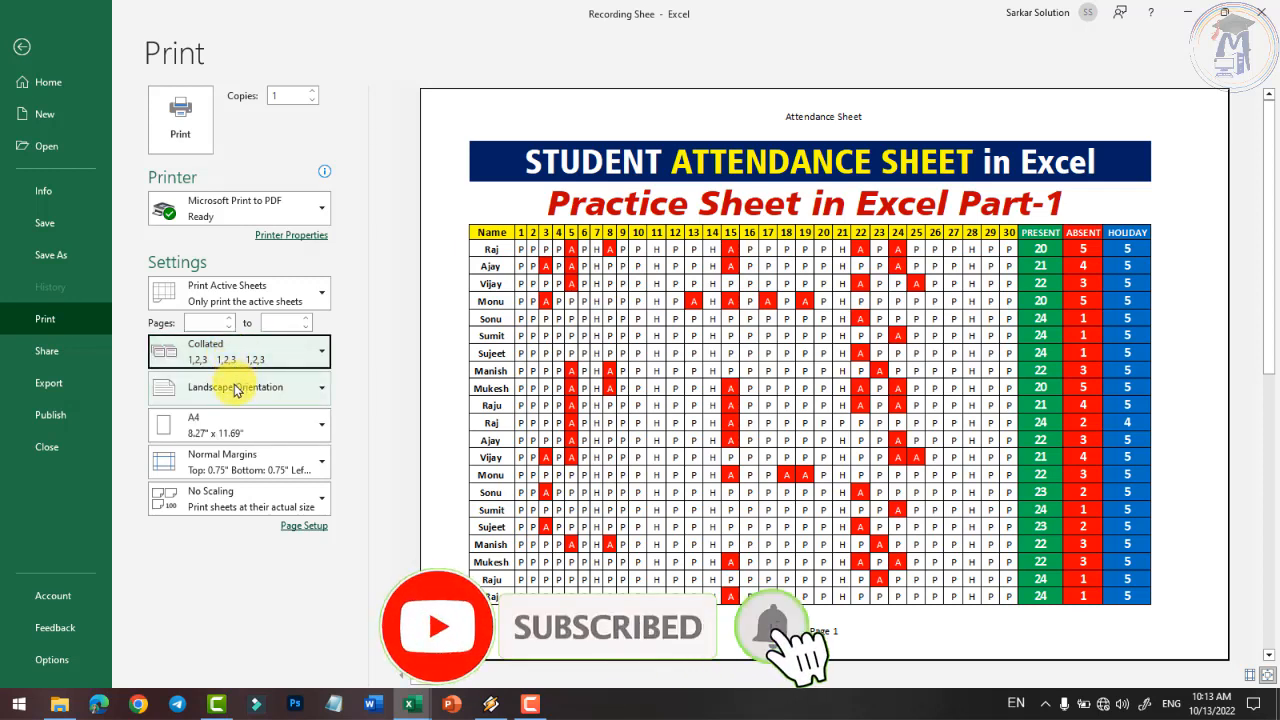
{"action": "left_click", "coordinate": [236, 388]}
{"action": "left_click", "coordinate": [236, 390]}
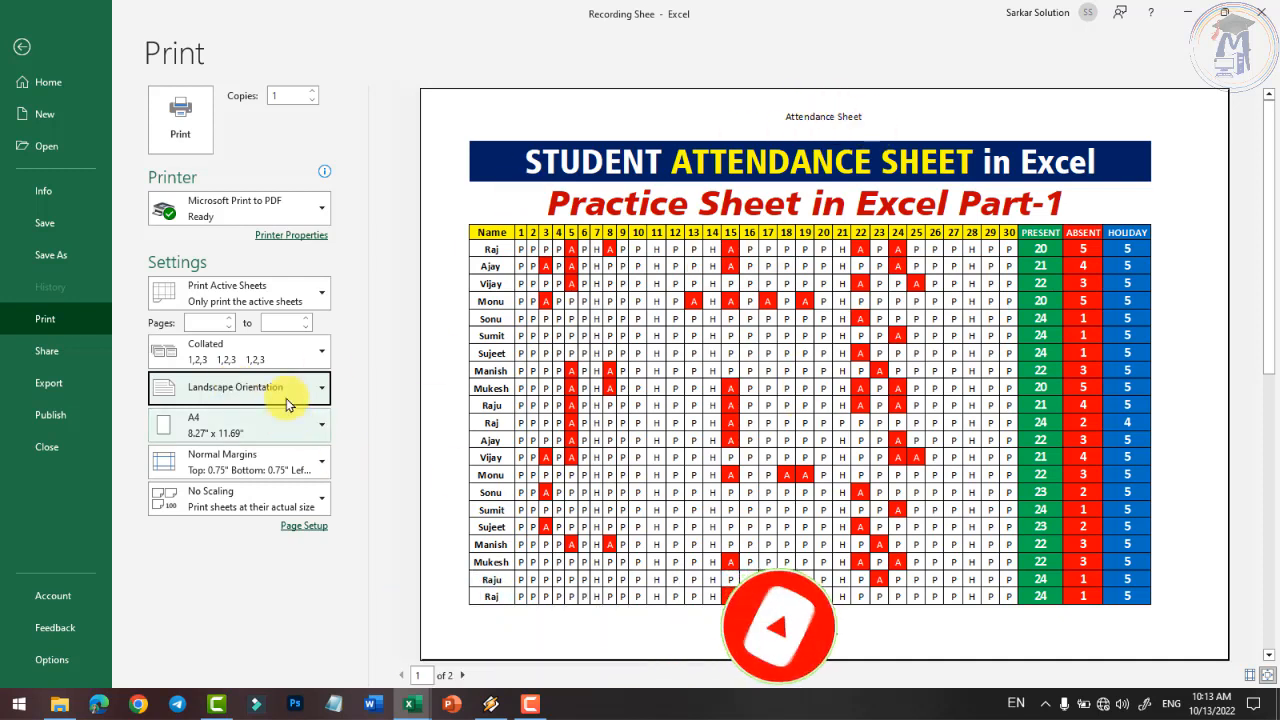
{"action": "left_click", "coordinate": [276, 388]}
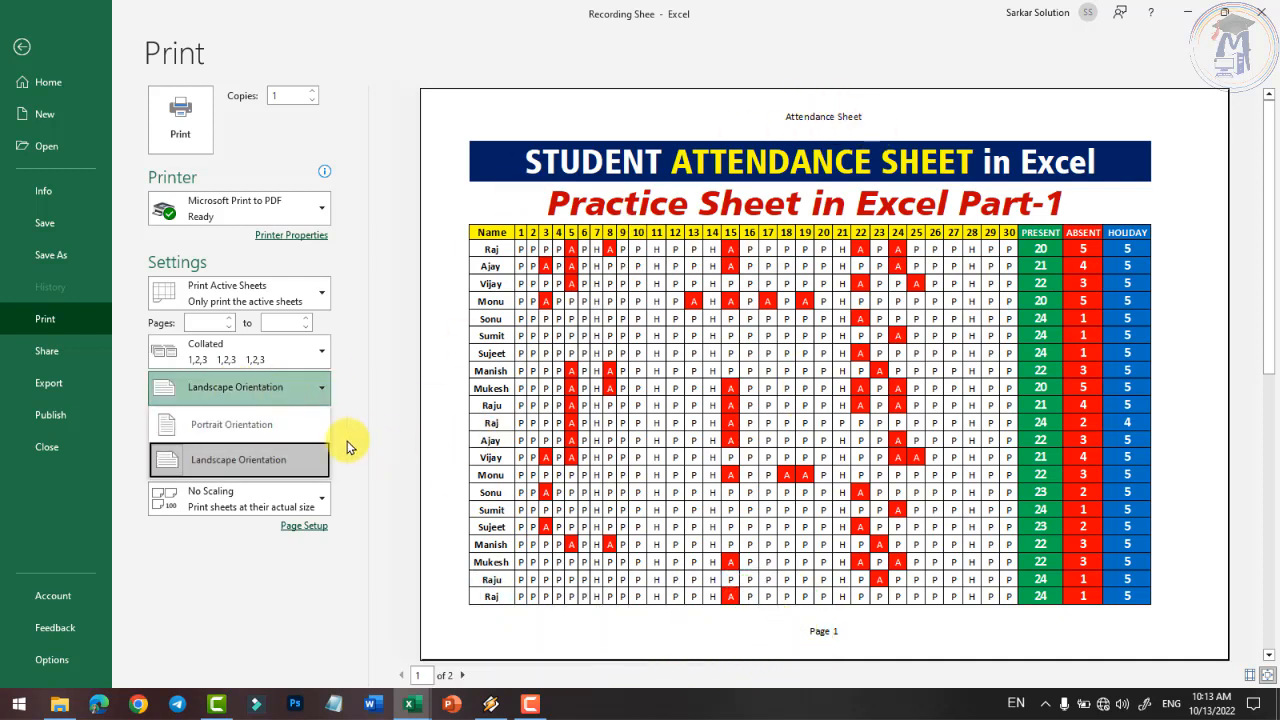
{"action": "left_click", "coordinate": [286, 394]}
{"action": "left_click", "coordinate": [362, 445]}
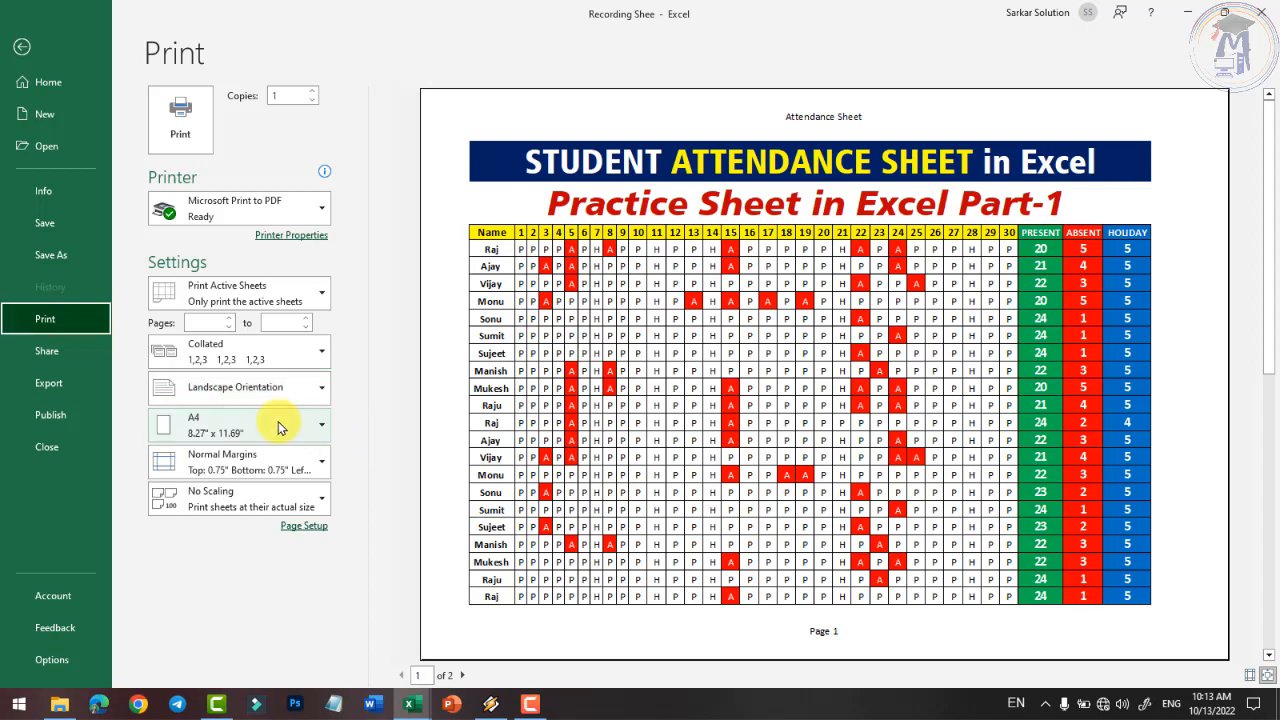
- Leave paper at A4, margins Normal and No Scaling, then view the Share page
{"action": "left_click", "coordinate": [280, 423]}
{"action": "left_click", "coordinate": [280, 423]}
{"action": "left_click", "coordinate": [295, 465]}
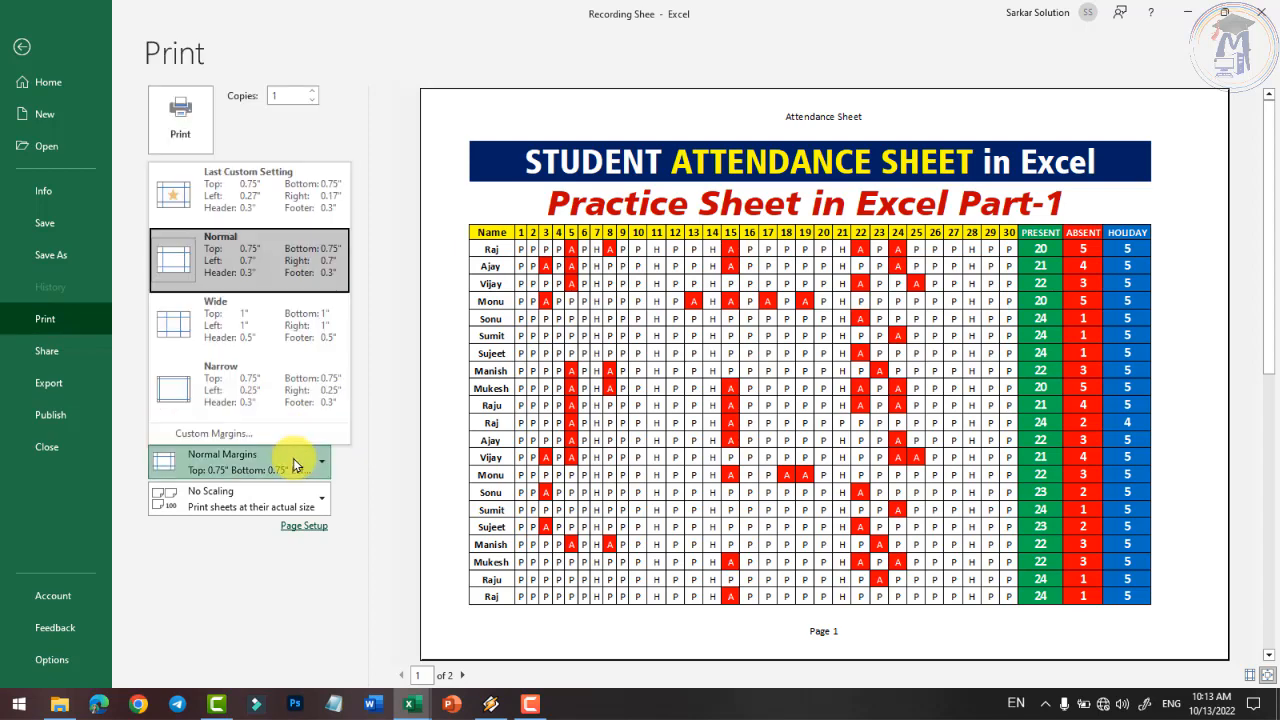
{"action": "left_click", "coordinate": [298, 470]}
{"action": "left_click", "coordinate": [310, 508]}
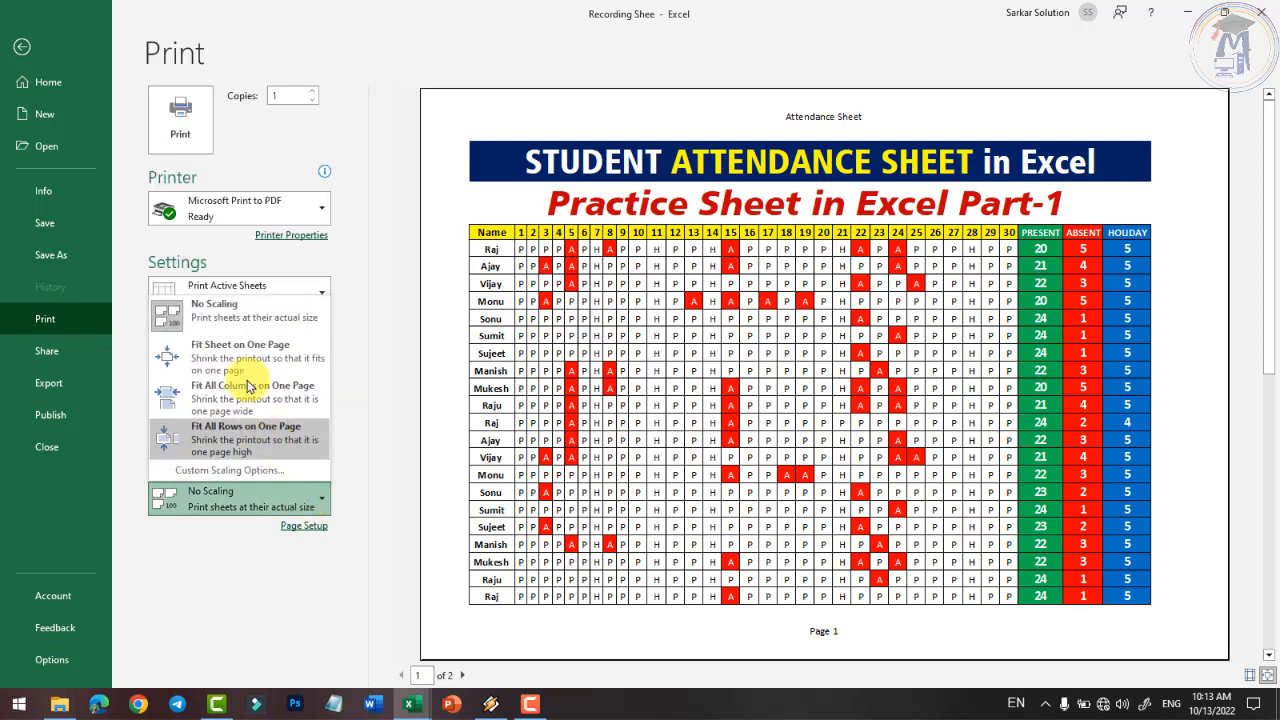
{"action": "left_click", "coordinate": [217, 582]}
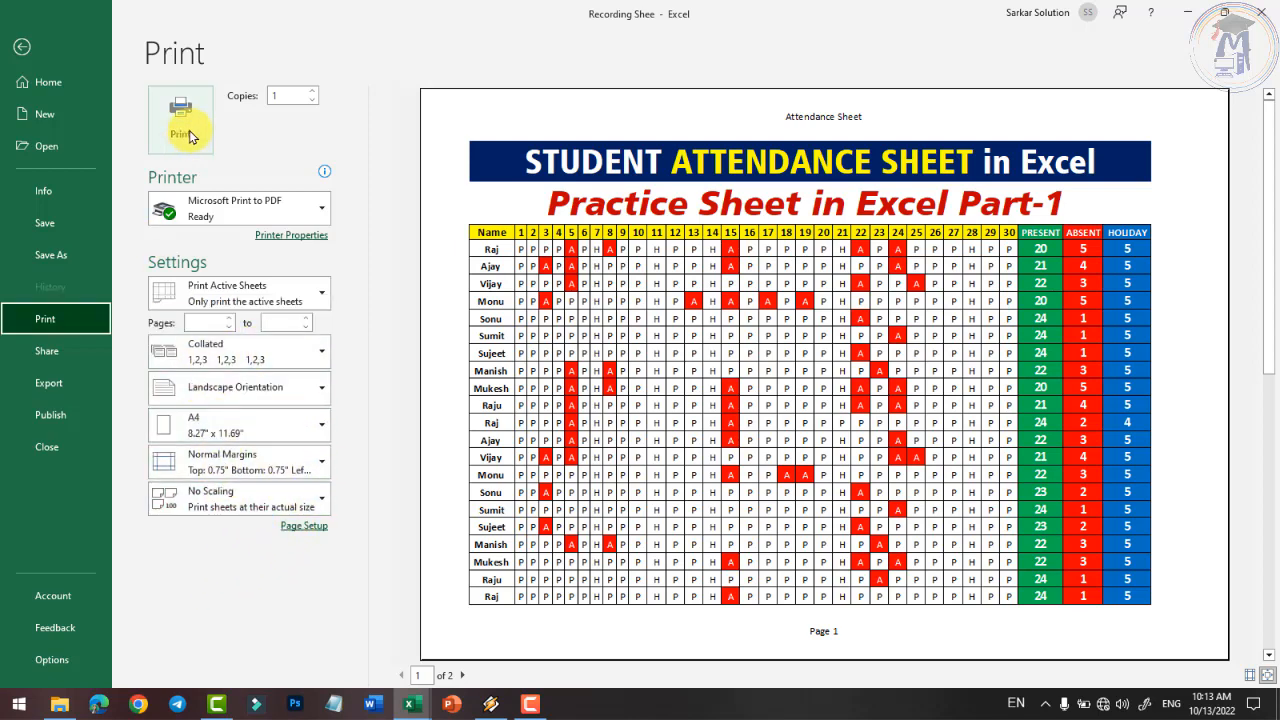
{"action": "left_click", "coordinate": [65, 354]}
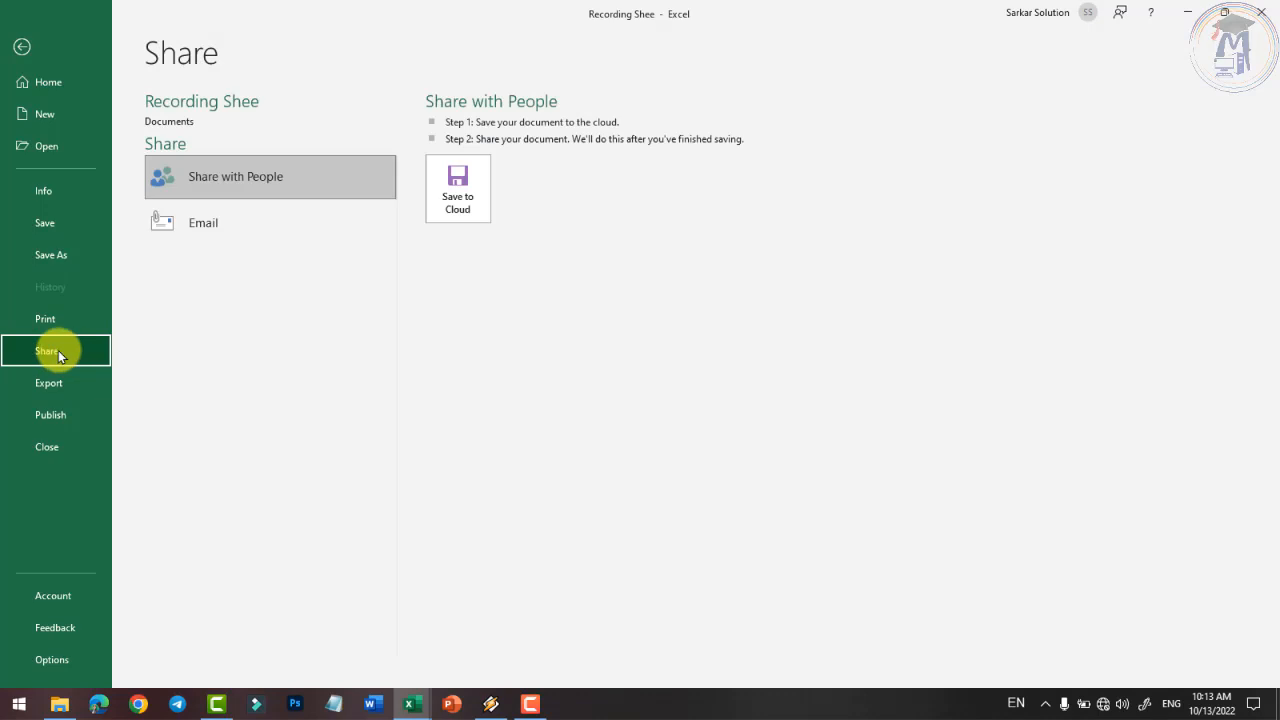
- View the Export, Publish to Power BI and Account pages, then launch Excel Options
{"action": "left_click", "coordinate": [71, 377]}
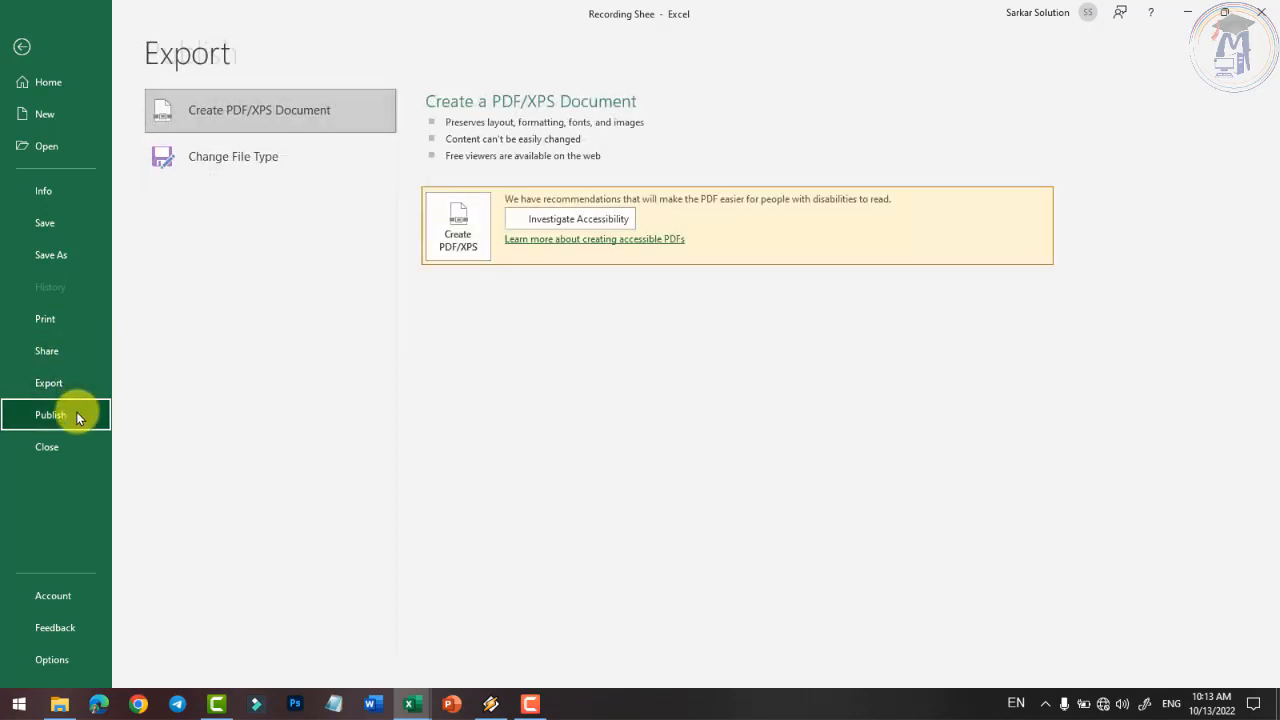
{"action": "left_click", "coordinate": [78, 416]}
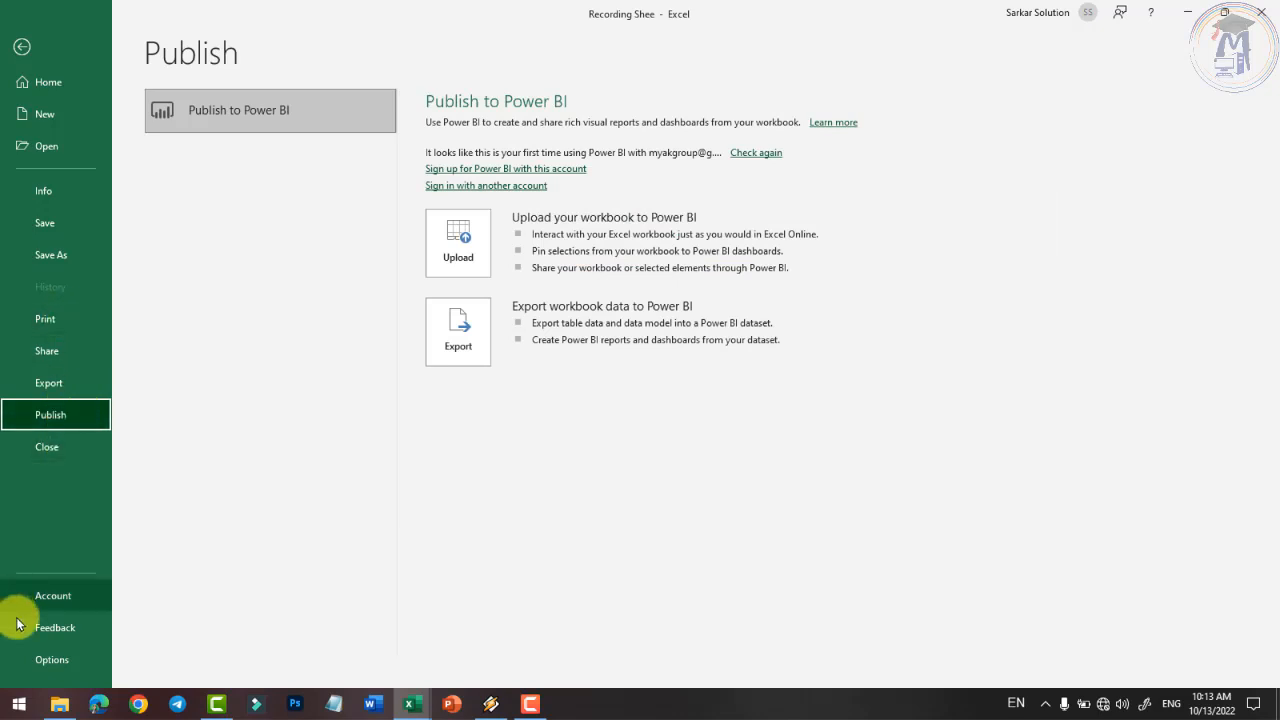
{"action": "left_click", "coordinate": [44, 598]}
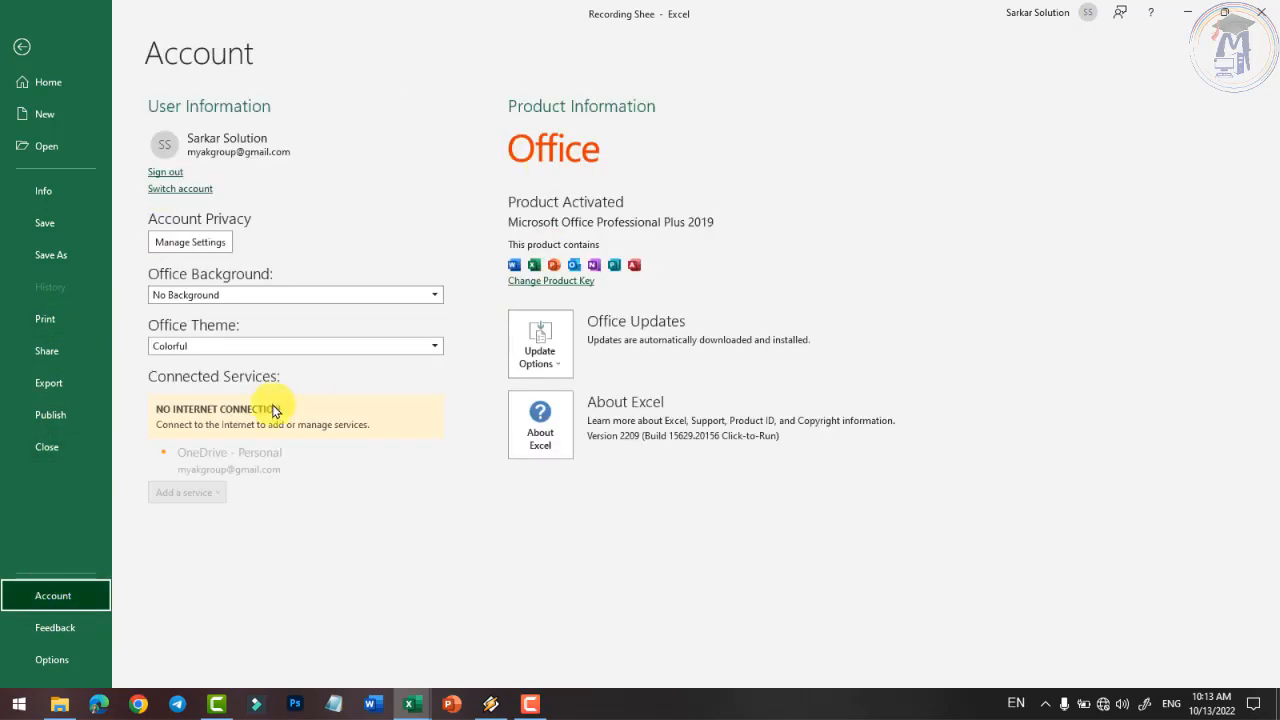
{"action": "left_click", "coordinate": [57, 657]}
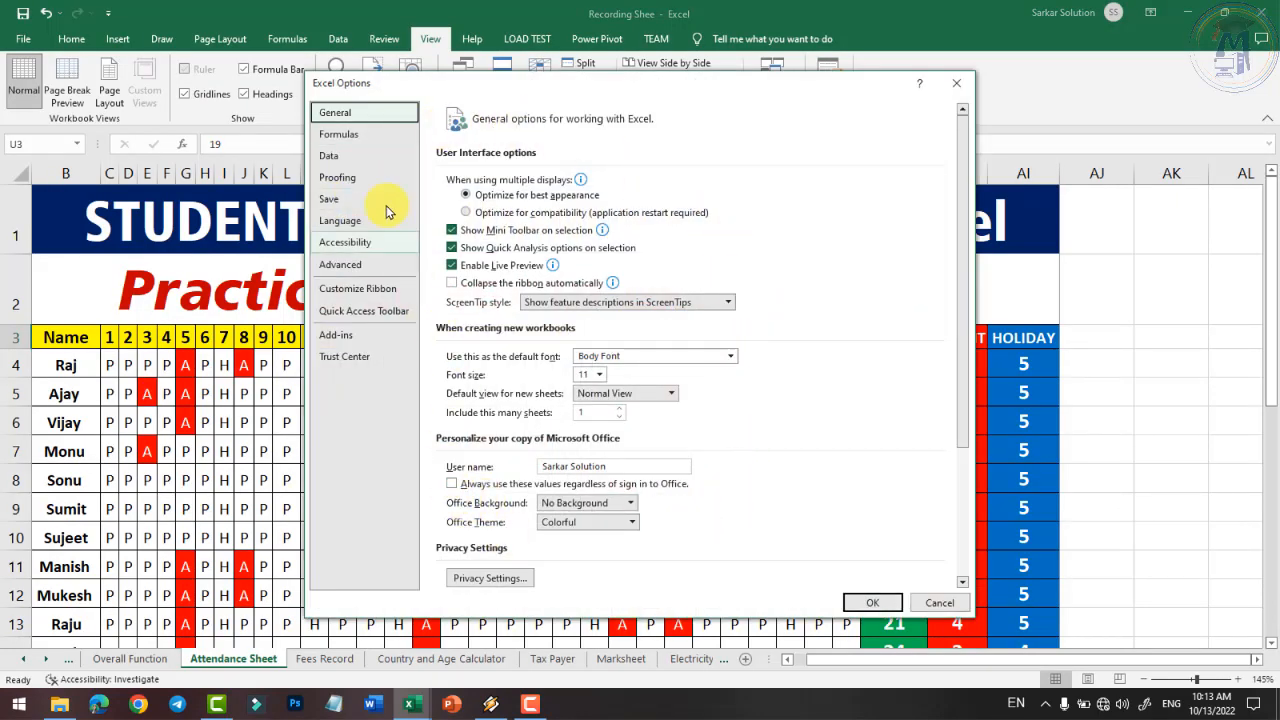
- Browse the Formulas, Data and Proofing pages of Excel Options, then cancel without changes
{"action": "left_click", "coordinate": [364, 141]}
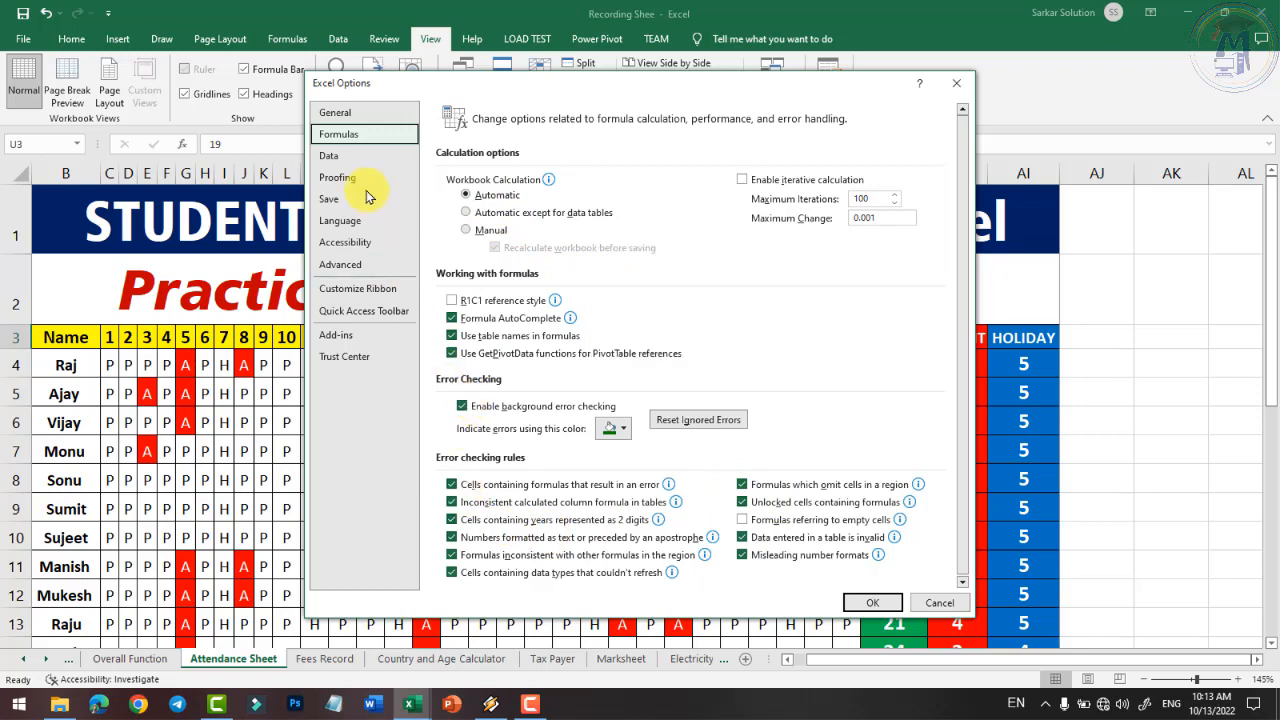
{"action": "left_click", "coordinate": [346, 162]}
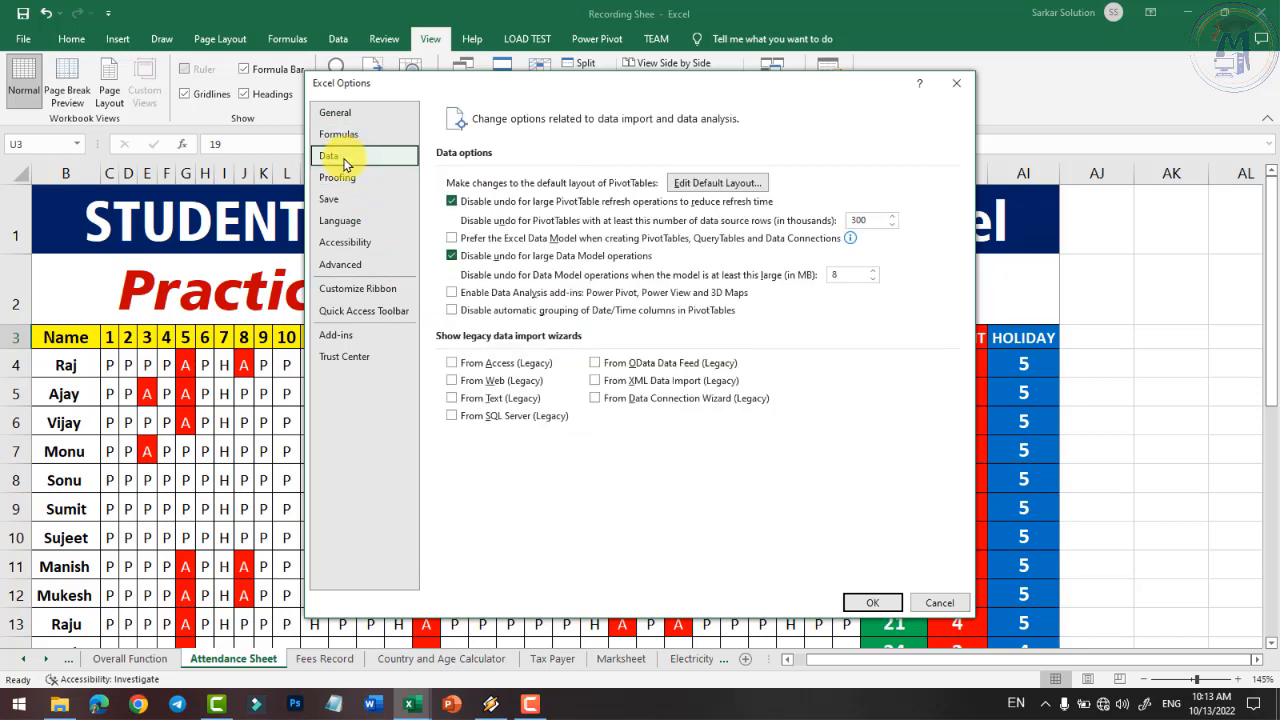
{"action": "left_click", "coordinate": [340, 177]}
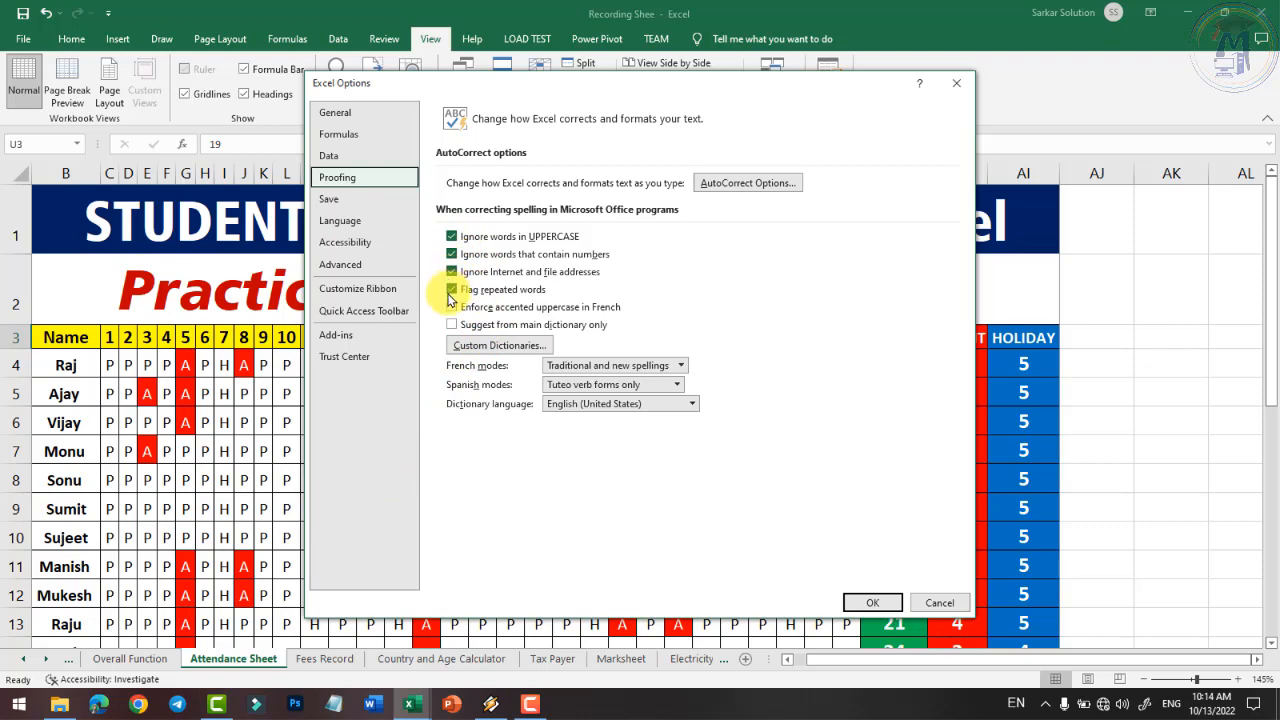
{"action": "left_click", "coordinate": [939, 602]}
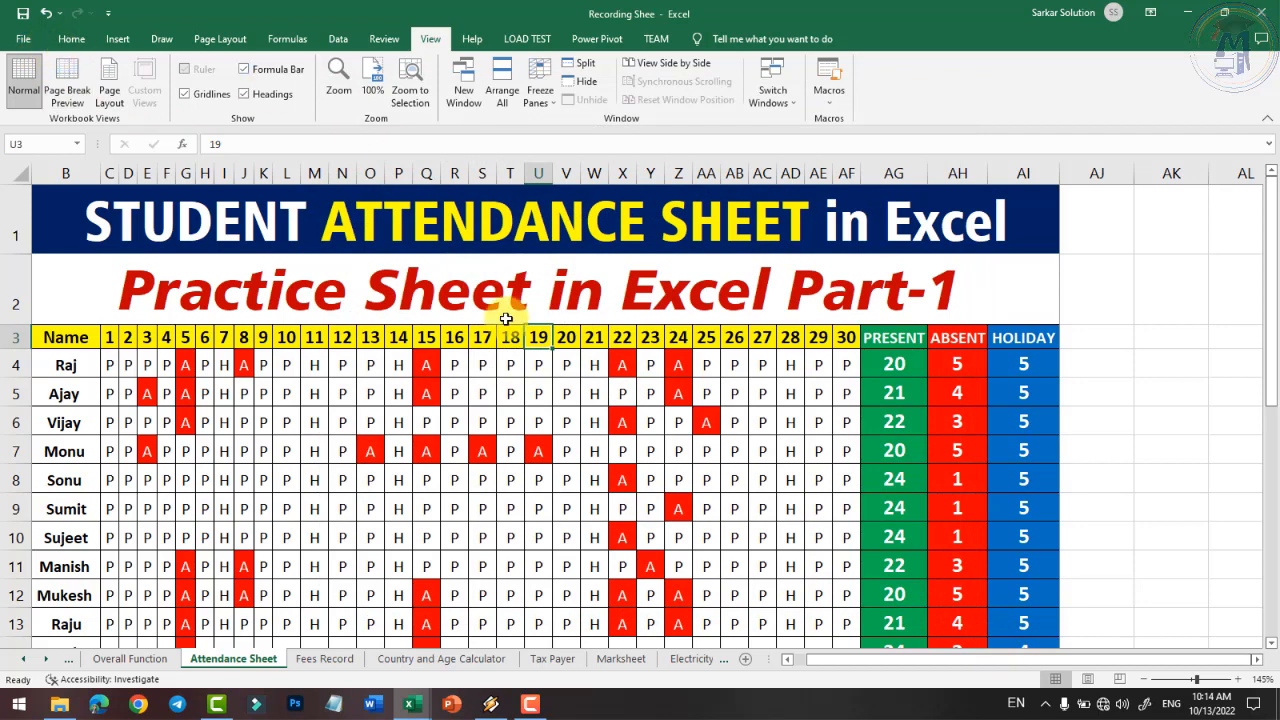
- Select cells around the attendance table, scroll the sheet, then launch a blank Notepad
{"action": "left_click", "coordinate": [1148, 532]}
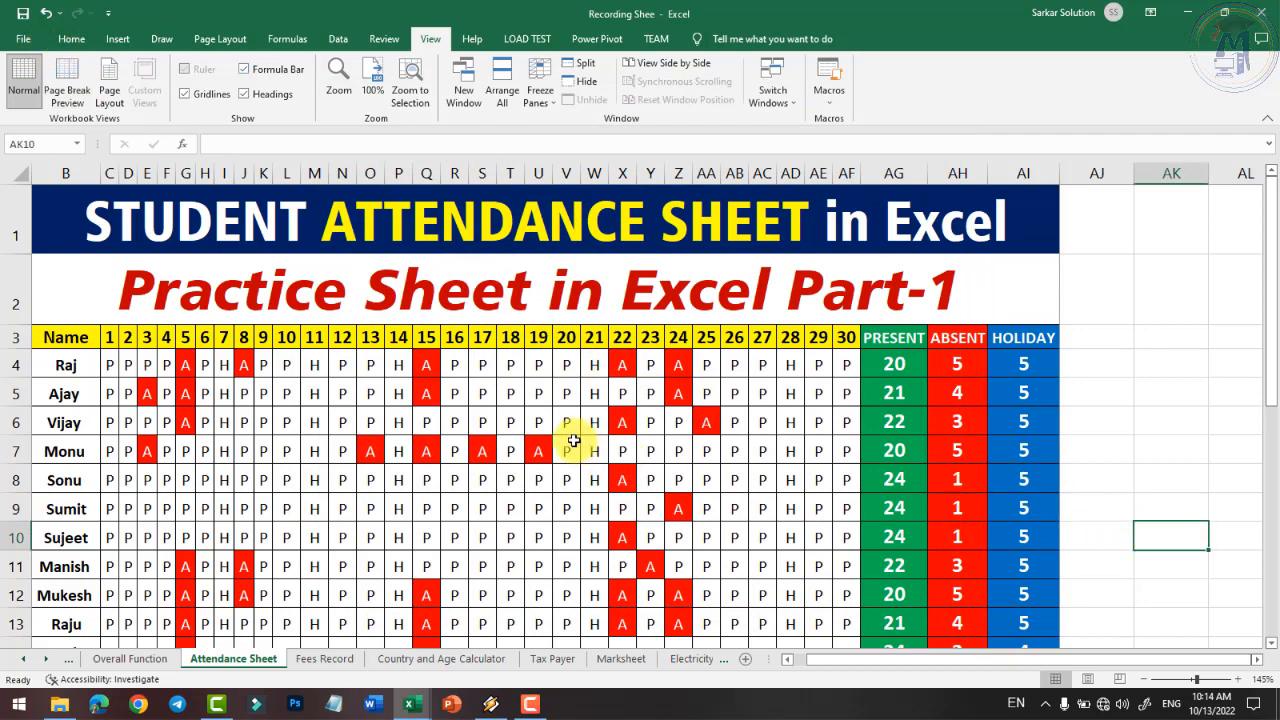
{"action": "scroll", "coordinate": [560, 400], "scroll_direction": "down", "scroll_amount": 6}
{"action": "scroll", "coordinate": [200, 200], "scroll_direction": "up", "scroll_amount": 4}
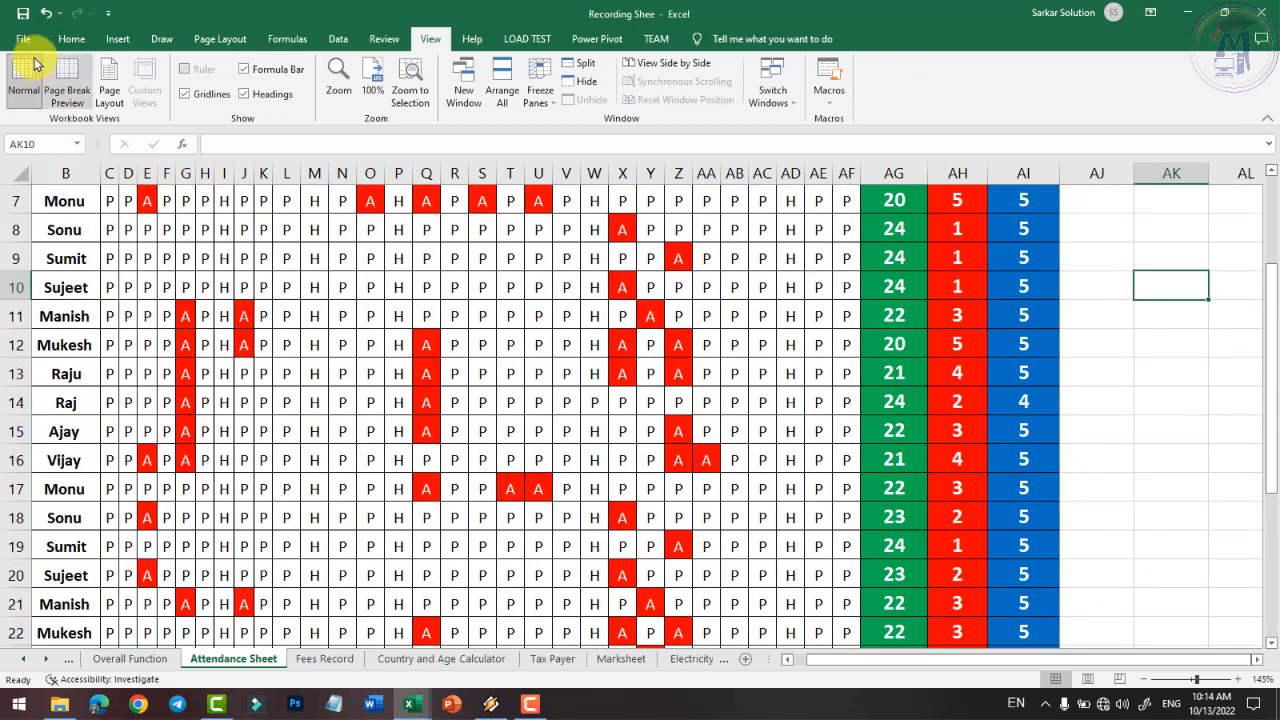
{"action": "scroll", "coordinate": [540, 332], "scroll_direction": "up", "scroll_amount": 2}
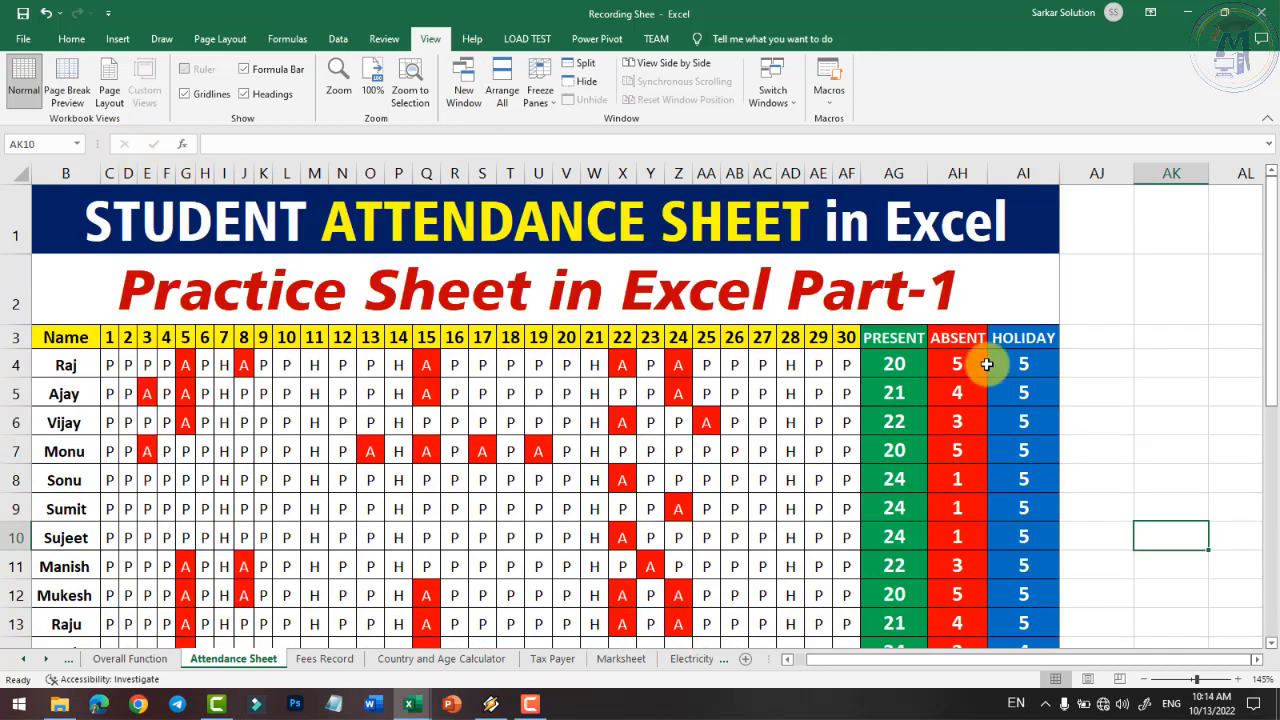
{"action": "left_click", "coordinate": [1090, 382]}
{"action": "left_click", "coordinate": [892, 300]}
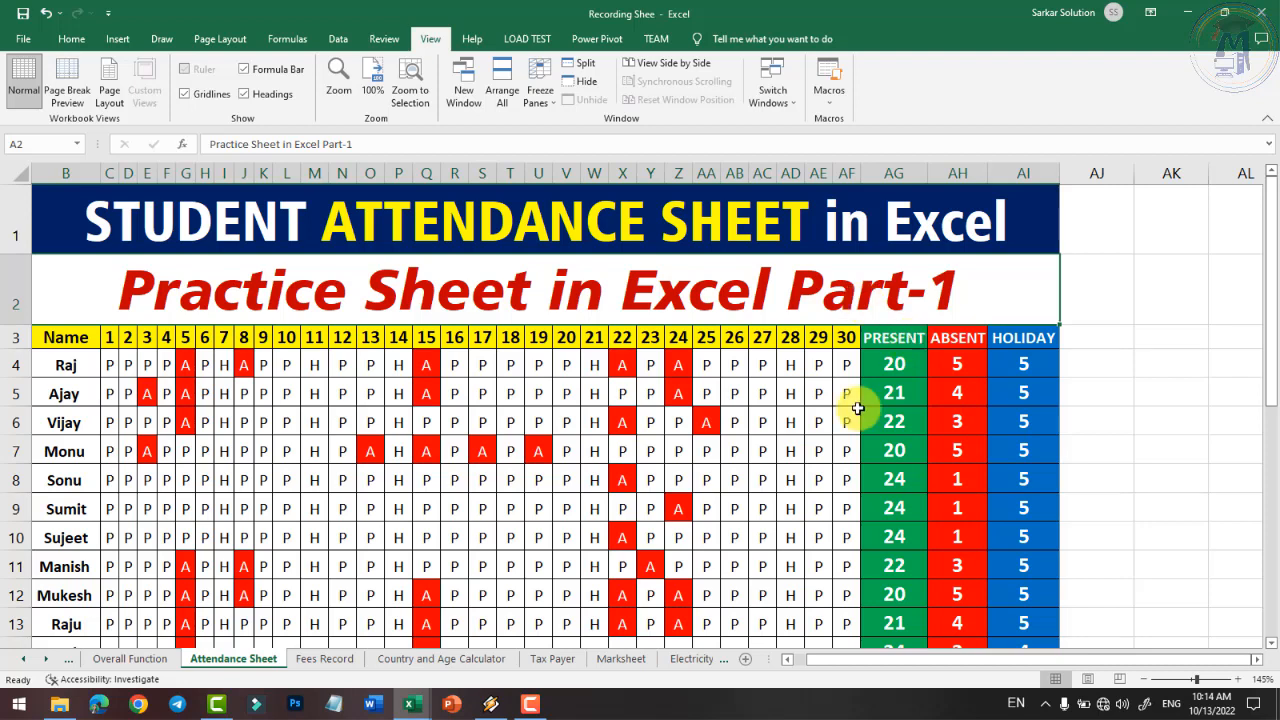
{"action": "left_click", "coordinate": [334, 704]}
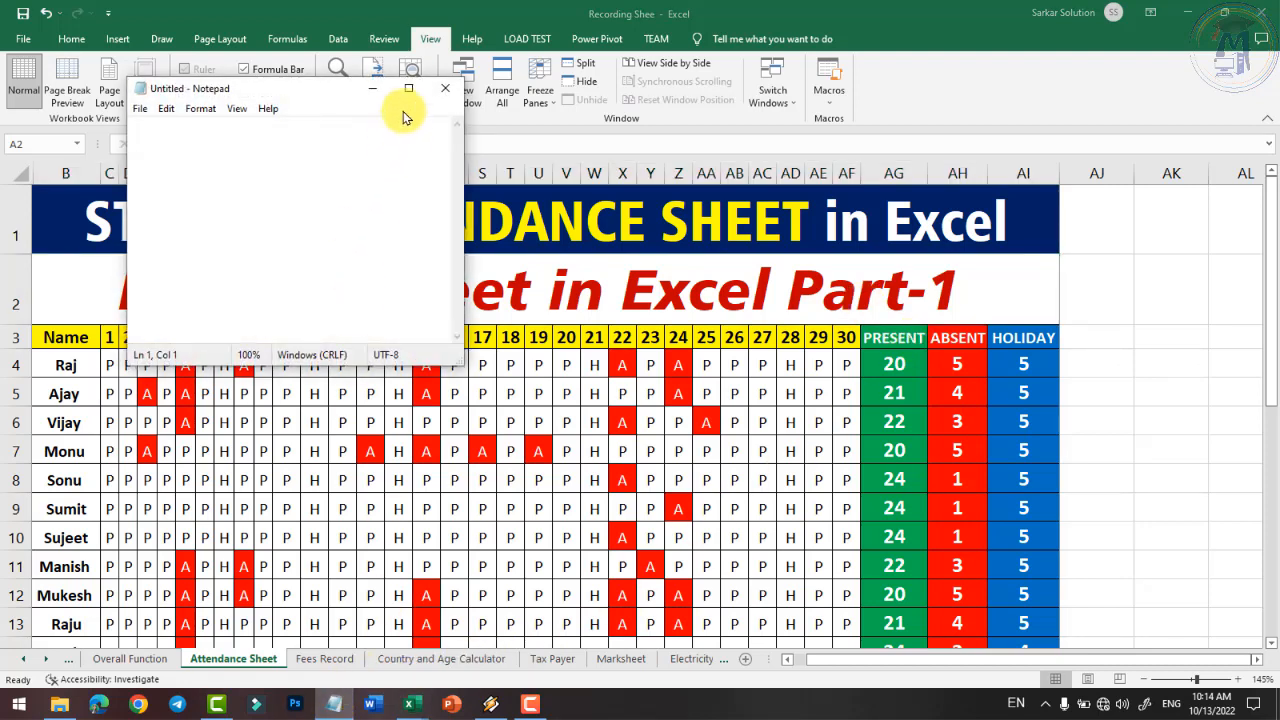
- Maximize Notepad, enlarge the text, and write 'Skill*Activity= Result Master' on one line
{"action": "left_click", "coordinate": [408, 88]}
{"action": "scroll", "coordinate": [190, 110], "scroll_direction": "up", "scroll_amount": 18}
{"action": "scroll", "coordinate": [194, 96], "scroll_direction": "up", "scroll_amount": 10}
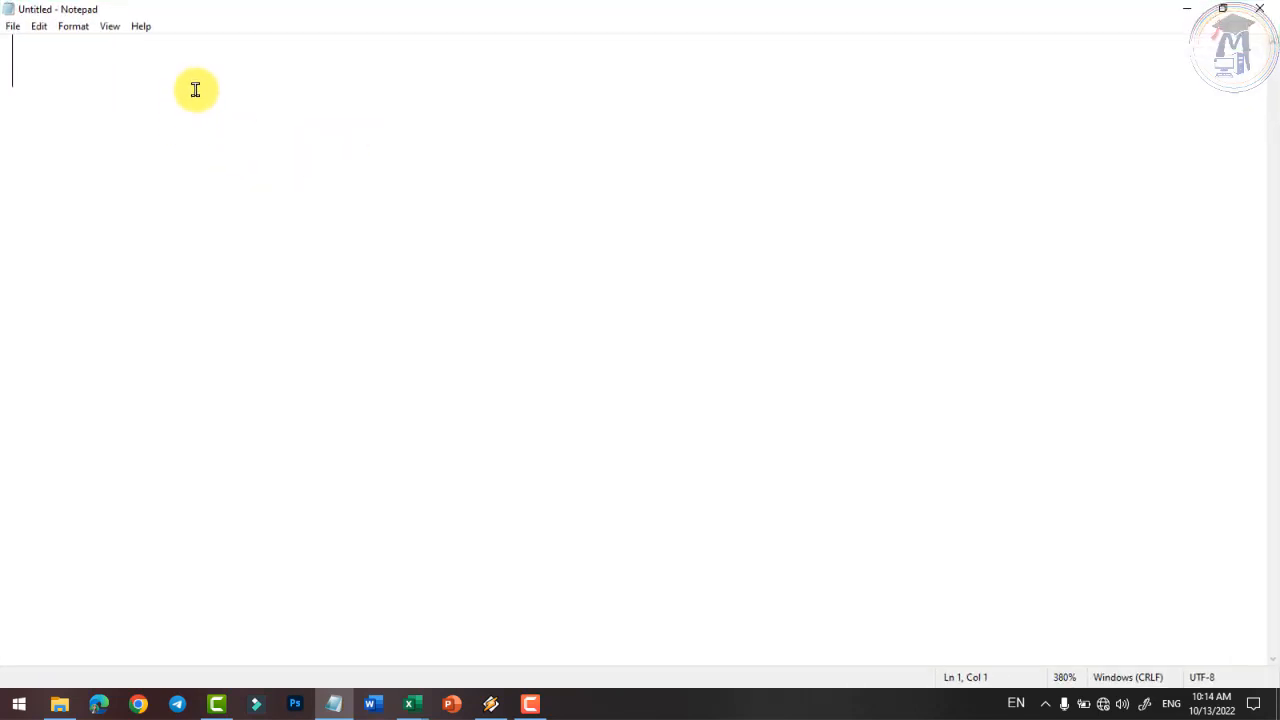
{"action": "type", "text": "Skill"}
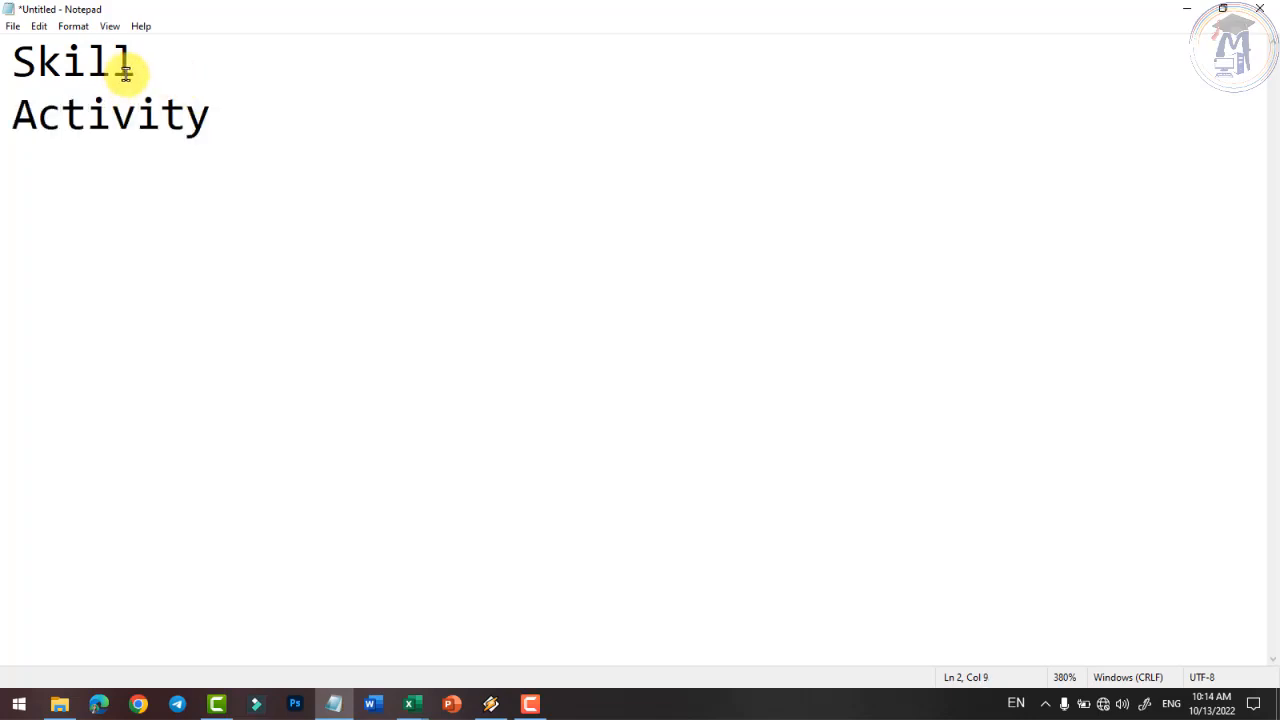
{"action": "mouse_move", "coordinate": [136, 62]}
{"action": "left_mouse_down"}
{"action": "mouse_move", "coordinate": [22, 58]}
{"action": "mouse_move", "coordinate": [130, 60]}
{"action": "left_mouse_up"}
{"action": "left_click", "coordinate": [22, 60]}
{"action": "left_click_drag", "start_coordinate": [22, 113], "coordinate": [212, 120]}
{"action": "left_click", "coordinate": [229, 121]}
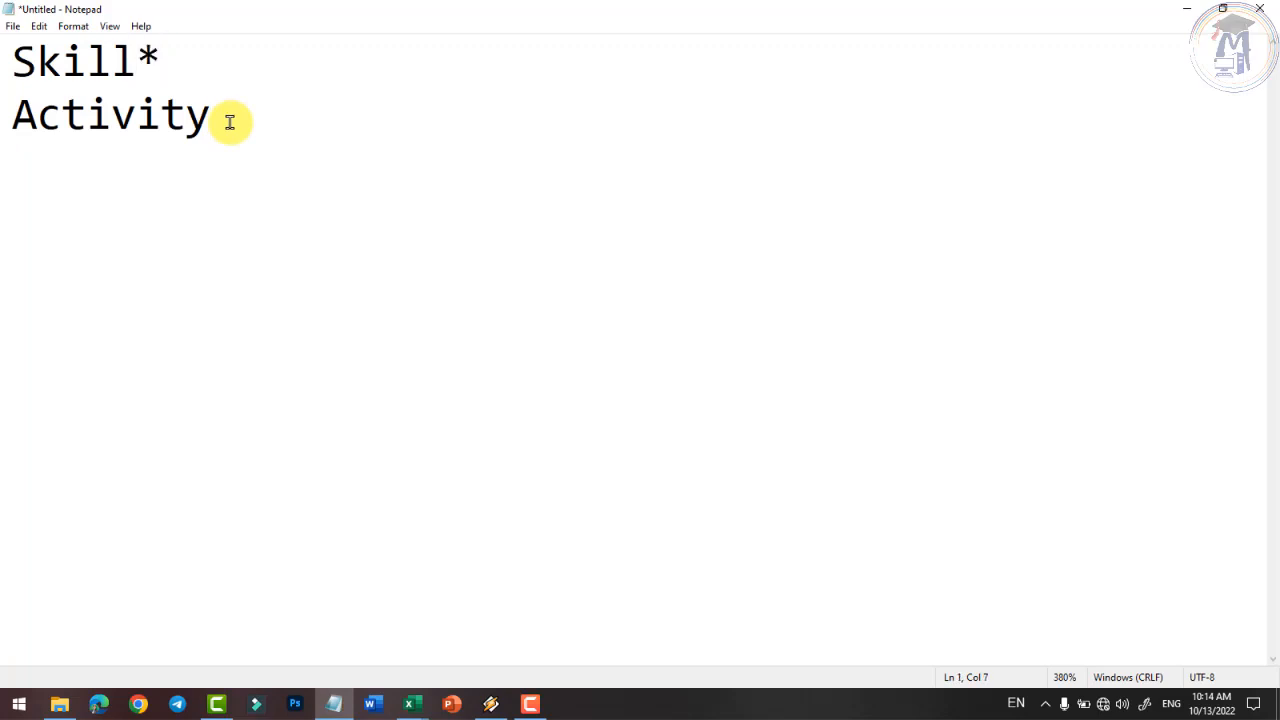
{"action": "key", "text": "Delete"}
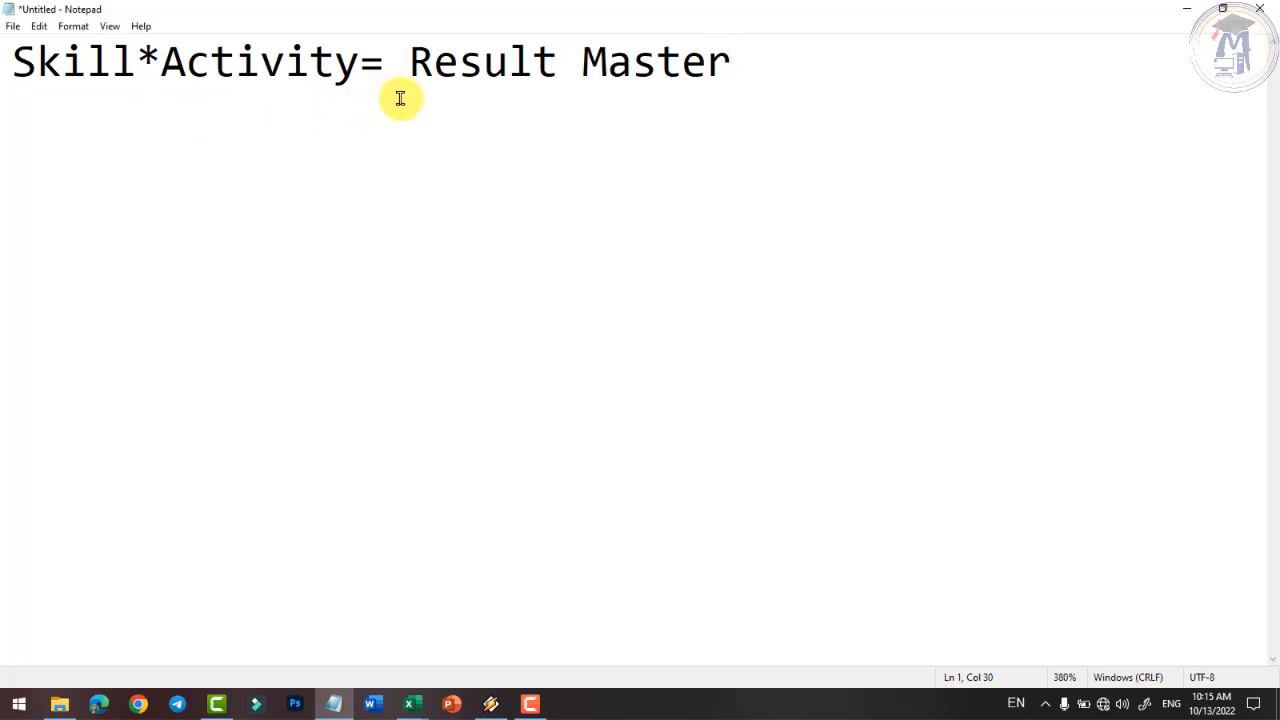
- Highlight the words Result Master, Skill and Activity, then bring the attendance workbook back
{"action": "left_click", "coordinate": [400, 66]}
{"action": "left_click_drag", "start_coordinate": [400, 66], "coordinate": [414, 40]}
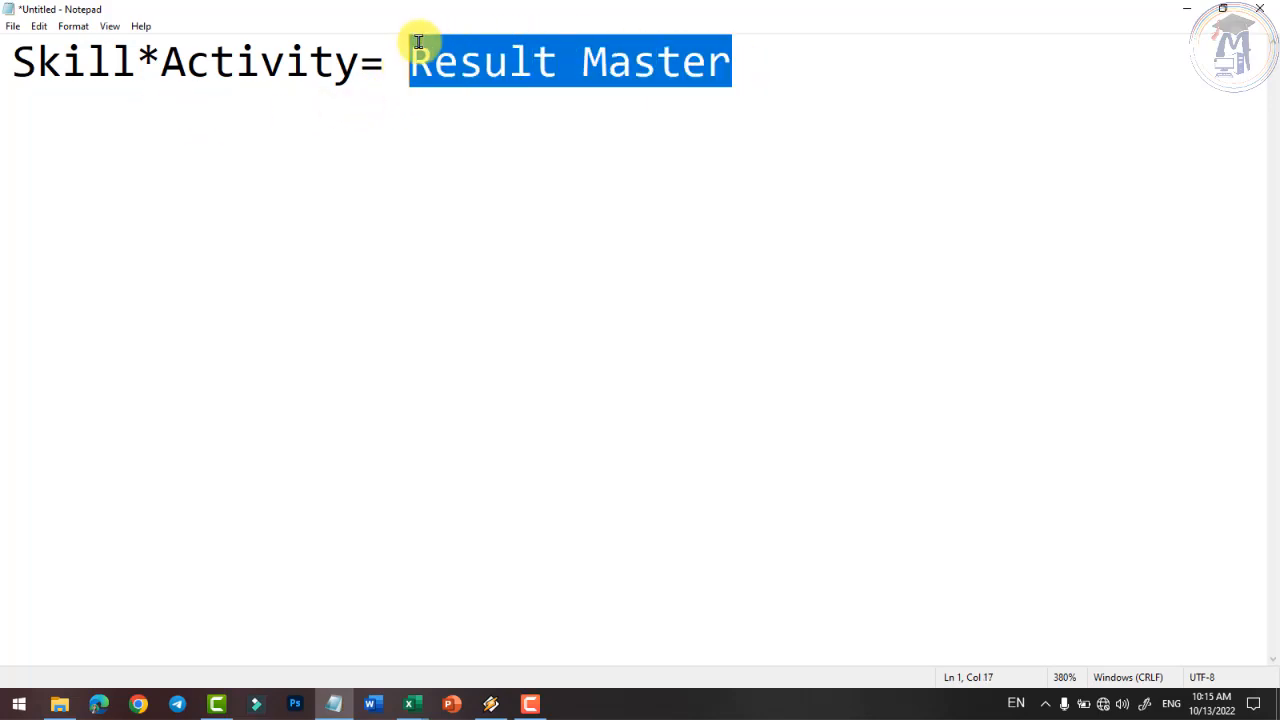
{"action": "left_click", "coordinate": [418, 68]}
{"action": "left_click_drag", "start_coordinate": [135, 56], "coordinate": [16, 57]}
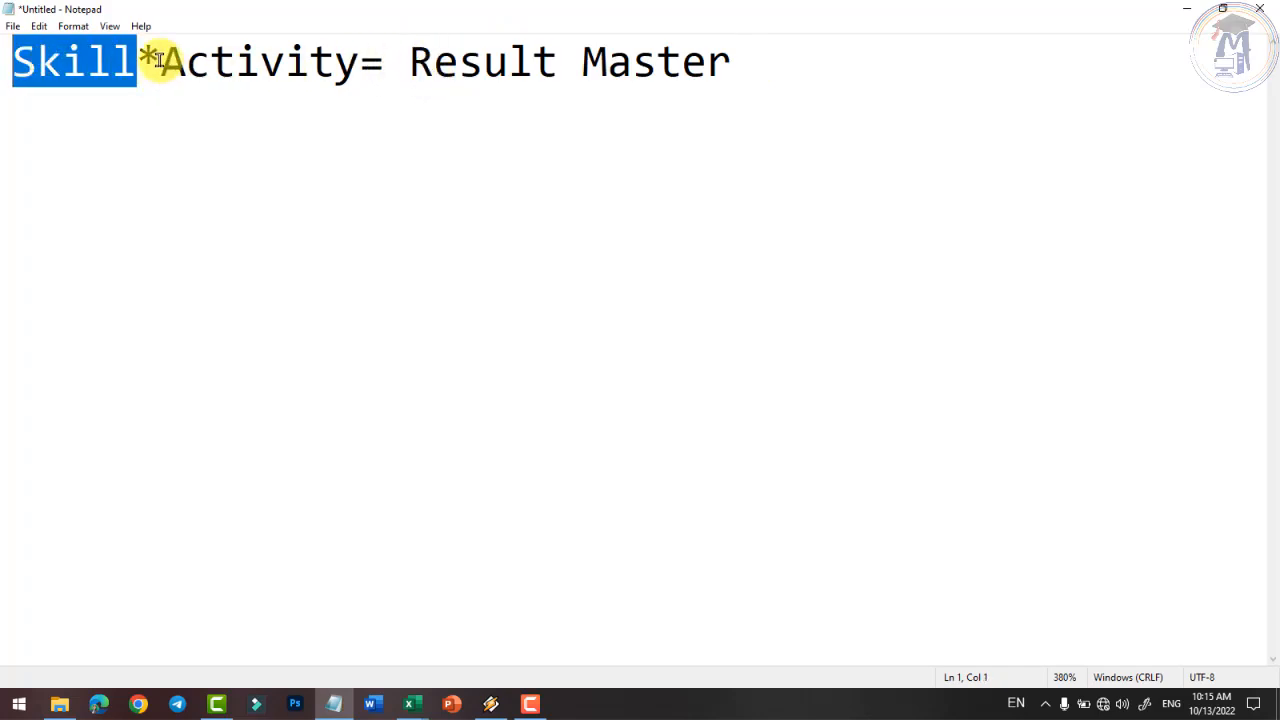
{"action": "left_click_drag", "start_coordinate": [161, 60], "coordinate": [357, 60]}
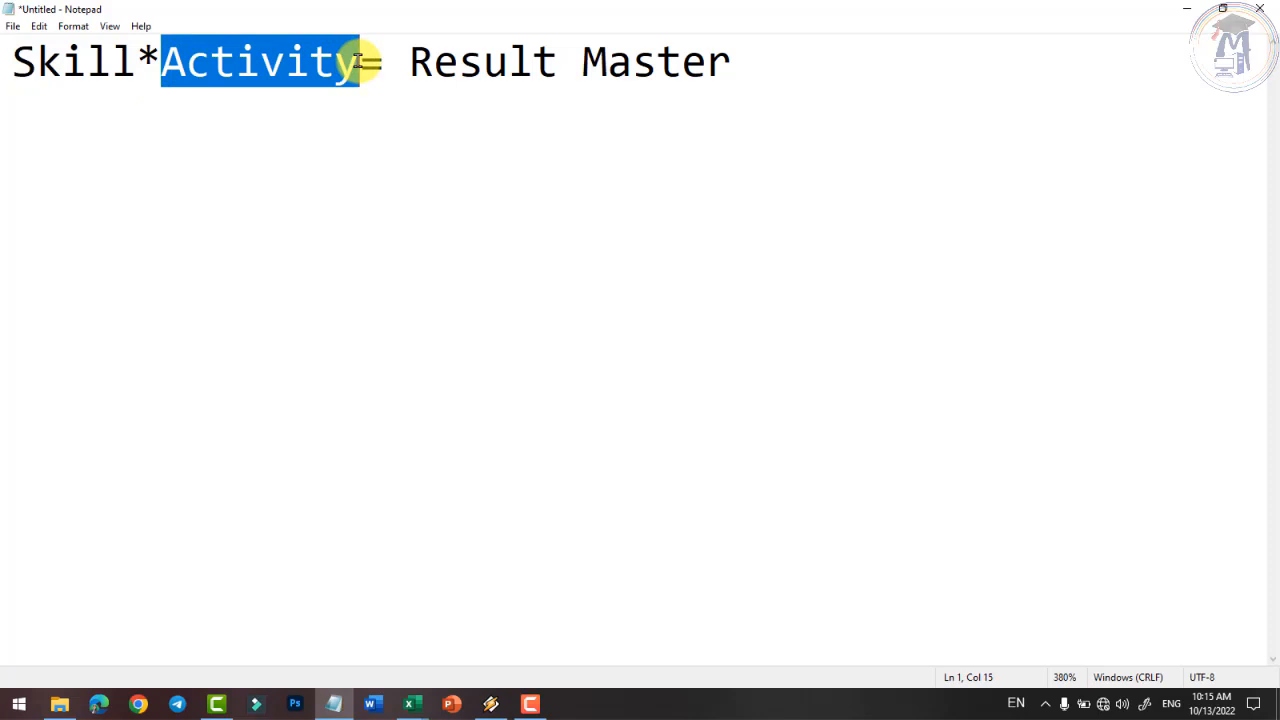
{"action": "left_click", "coordinate": [82, 60]}
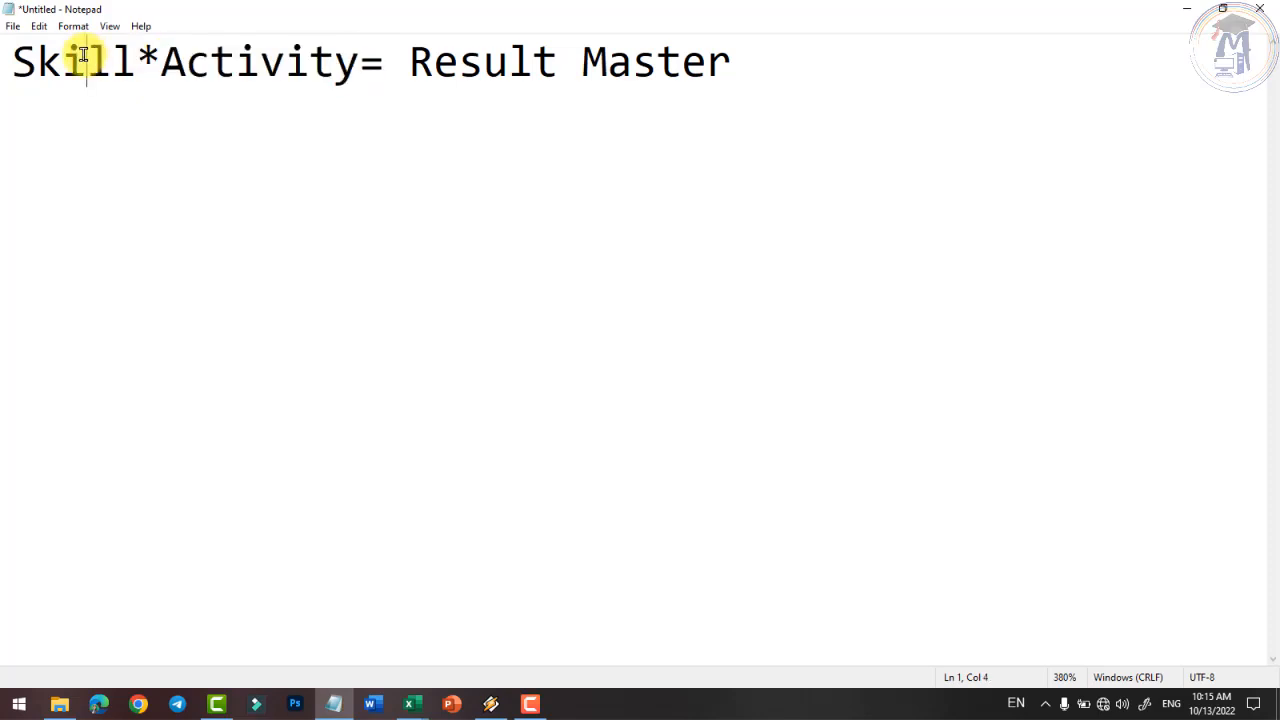
{"action": "left_click", "coordinate": [171, 60]}
{"action": "left_click_drag", "start_coordinate": [185, 58], "coordinate": [288, 57]}
{"action": "left_click_drag", "start_coordinate": [412, 62], "coordinate": [589, 62]}
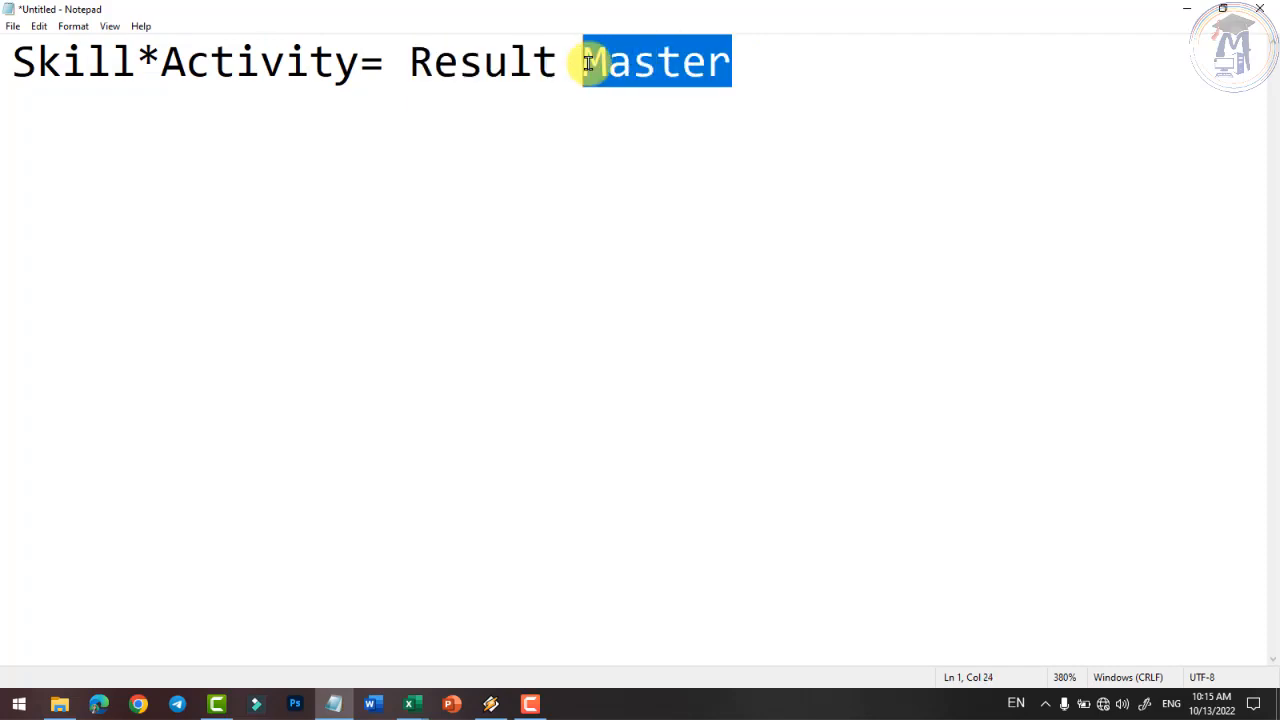
{"action": "mouse_move", "coordinate": [403, 697]}
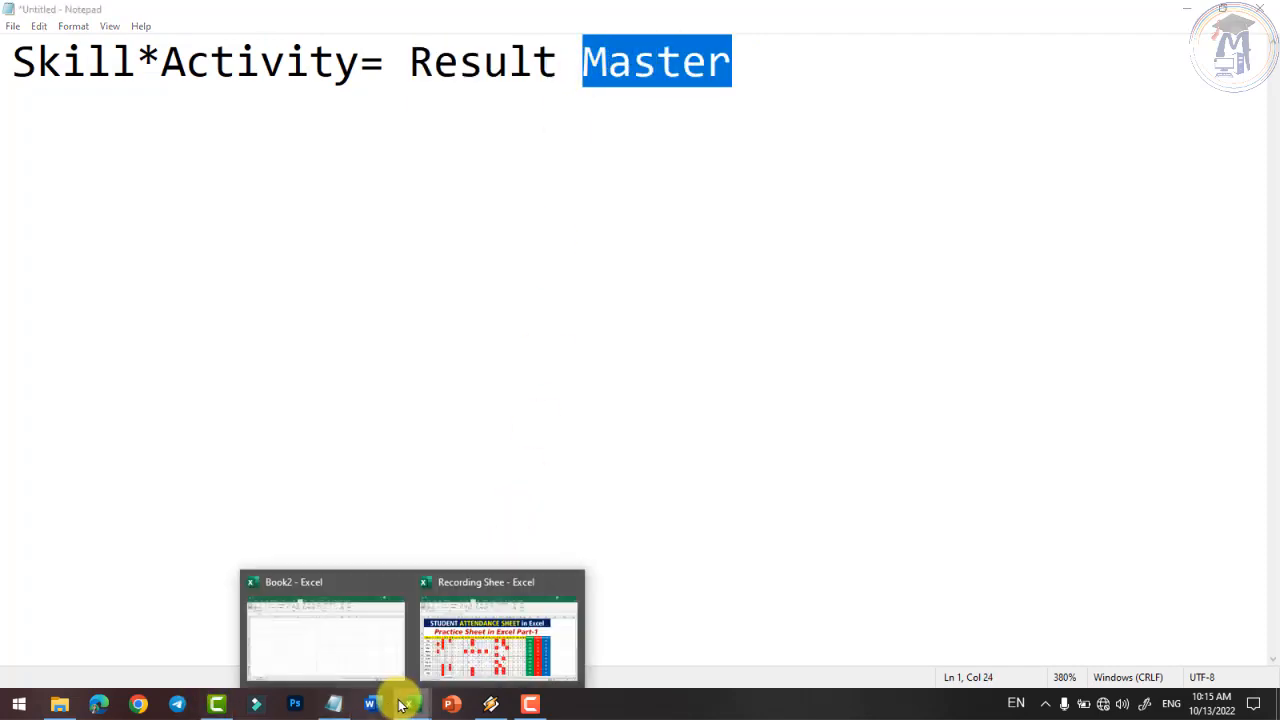
{"action": "left_click", "coordinate": [476, 650]}
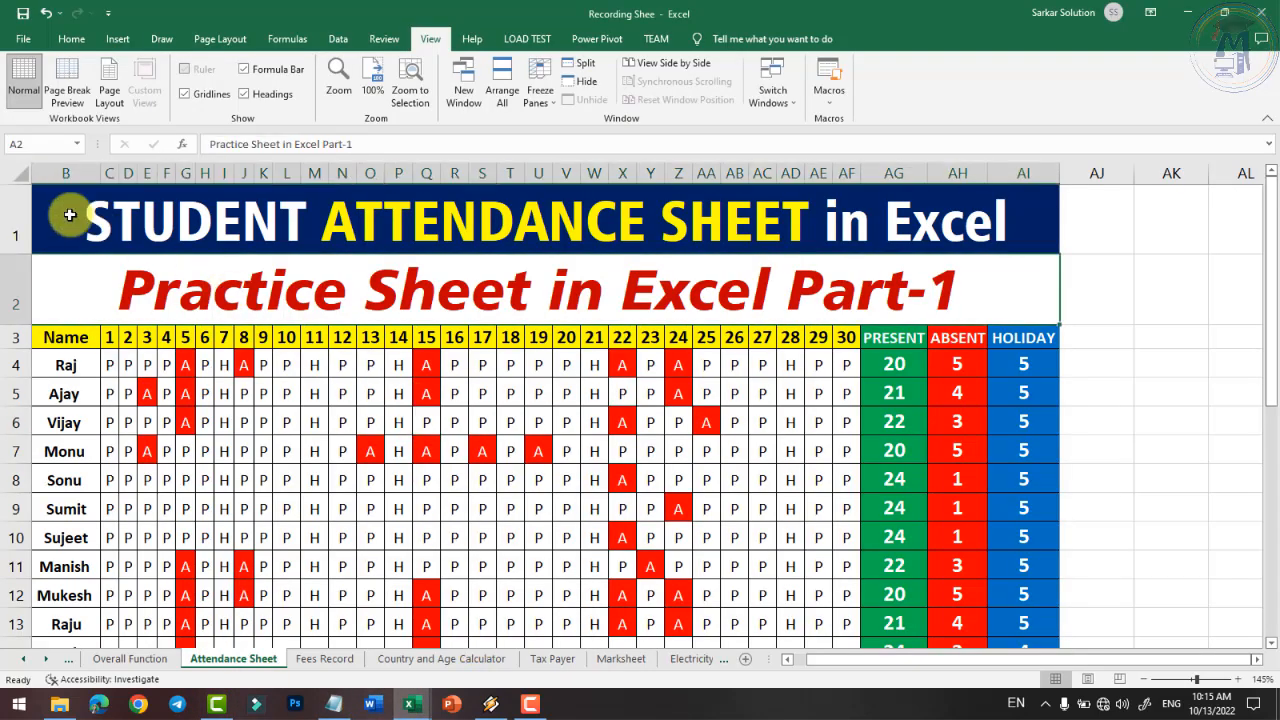
{"action": "left_click", "coordinate": [29, 175]}
{"action": "left_click", "coordinate": [100, 257]}
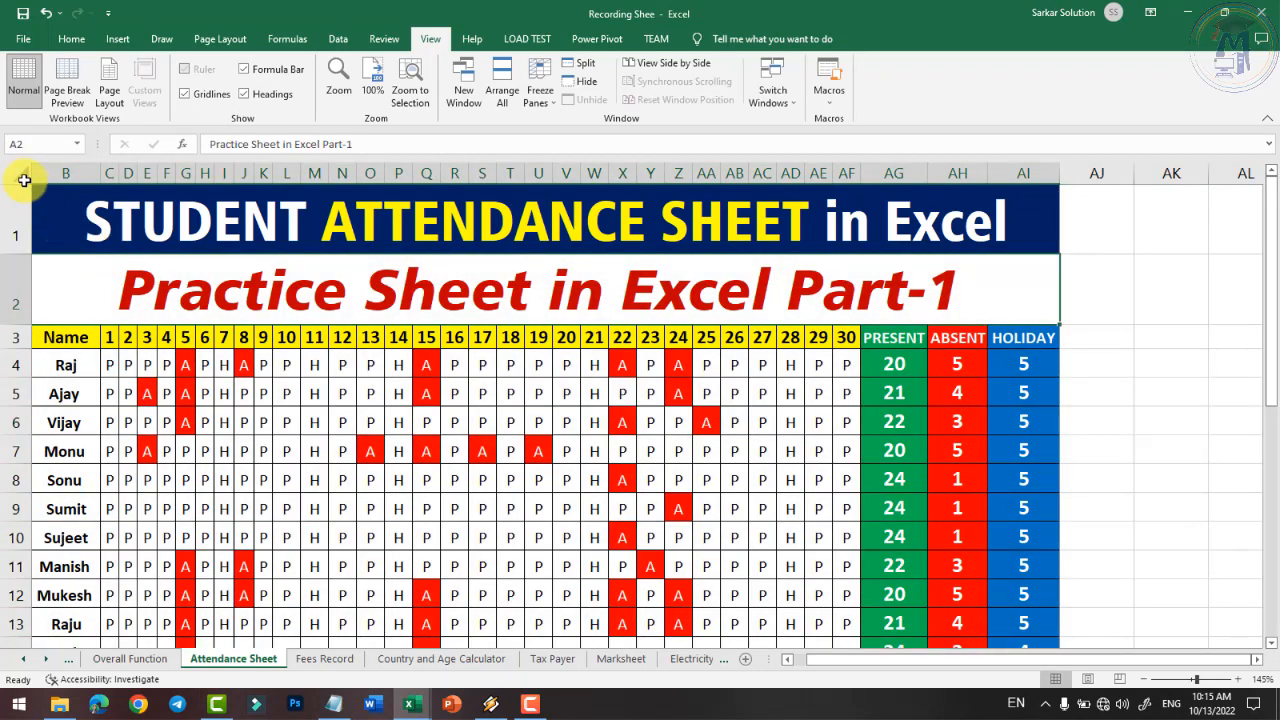
{"action": "left_click", "coordinate": [24, 174]}
{"action": "left_click", "coordinate": [120, 240]}
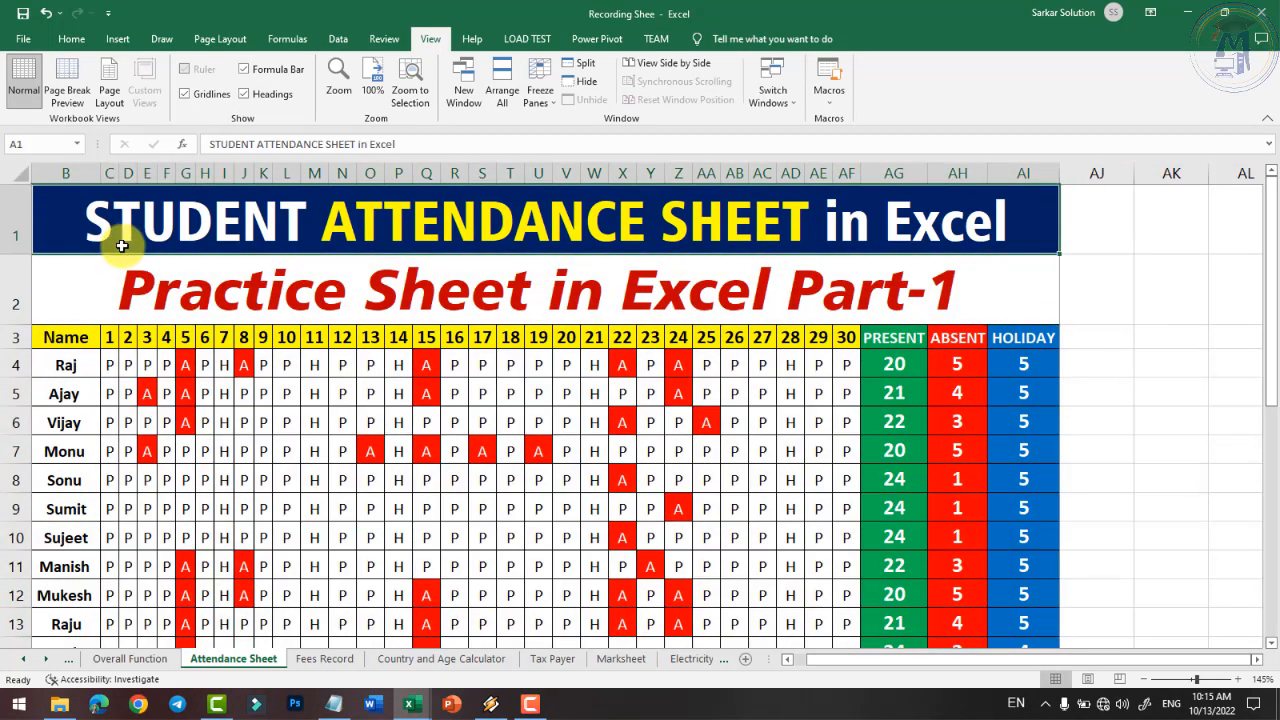
{"action": "left_click", "coordinate": [250, 274]}
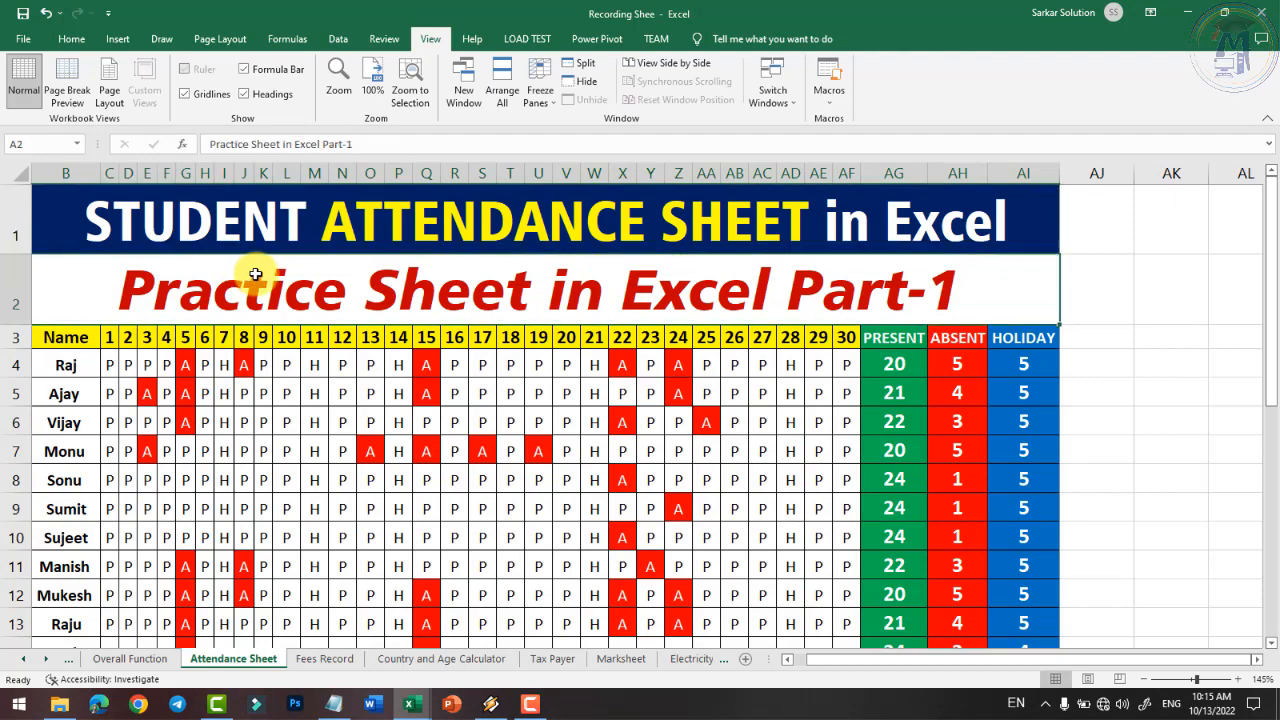
{"action": "left_click", "coordinate": [314, 422]}
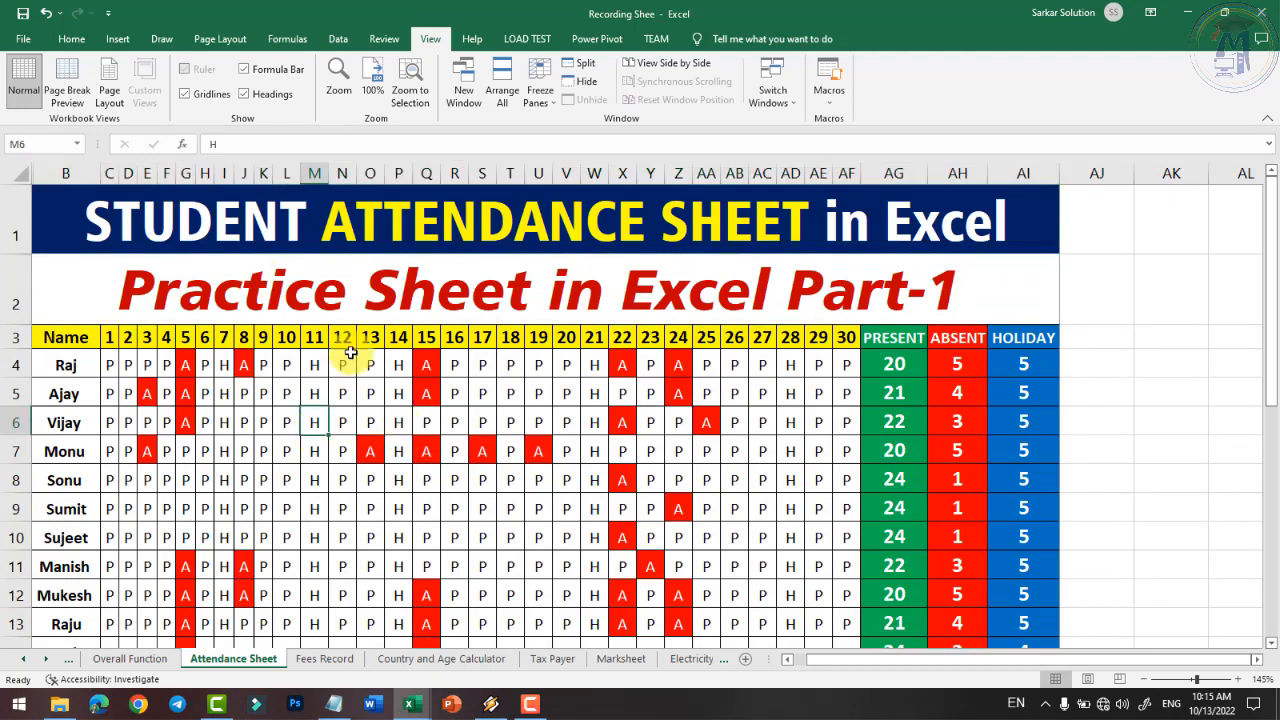
{"action": "left_click", "coordinate": [1040, 470]}
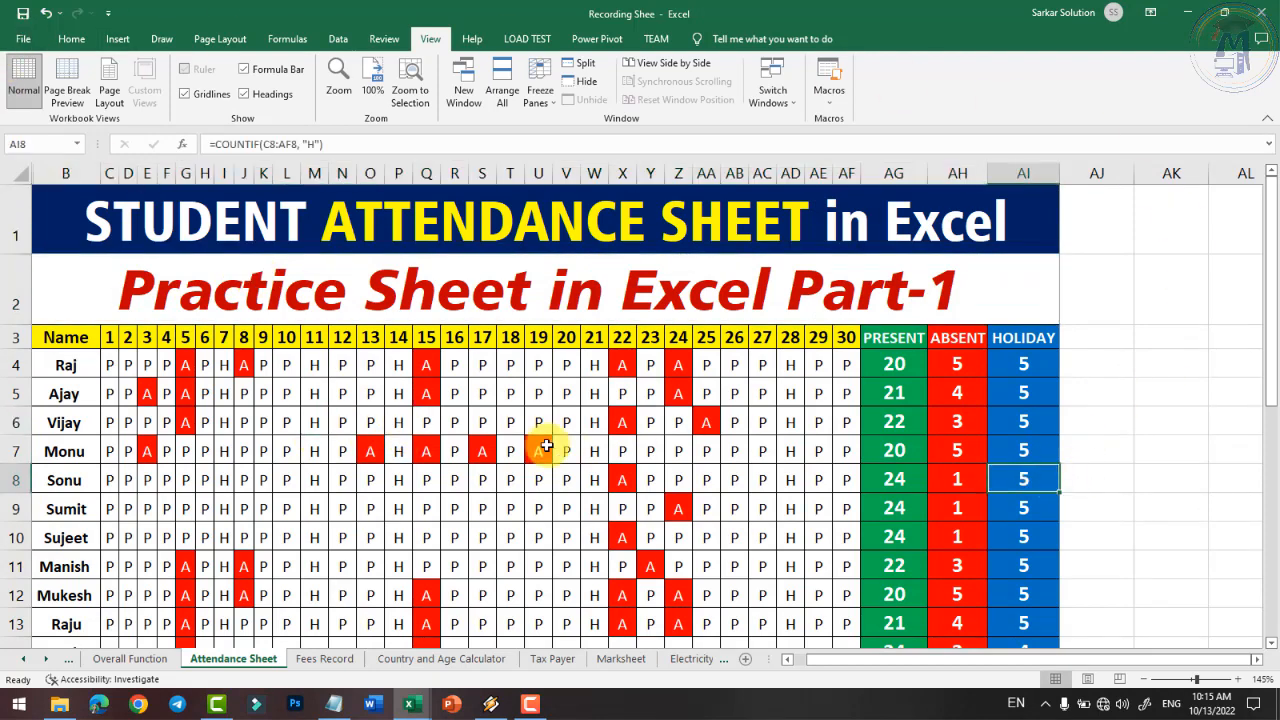
{"action": "left_click", "coordinate": [541, 449]}
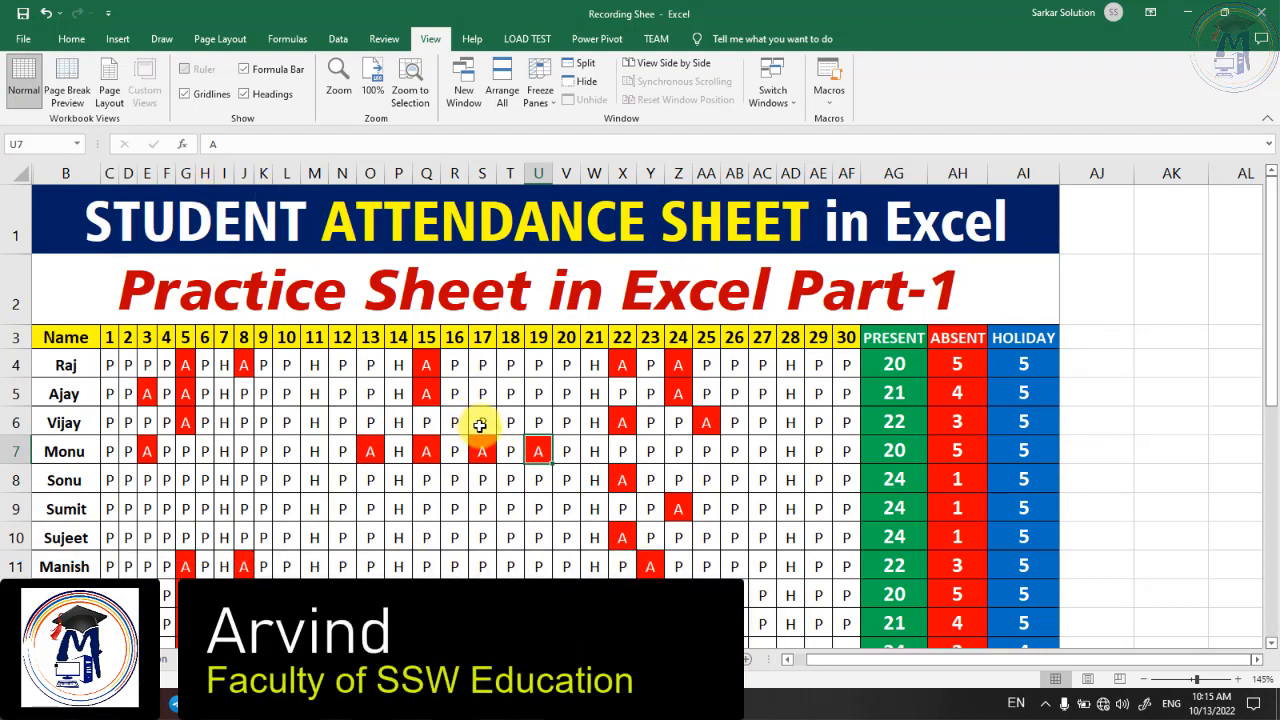
{"action": "left_click", "coordinate": [293, 503]}
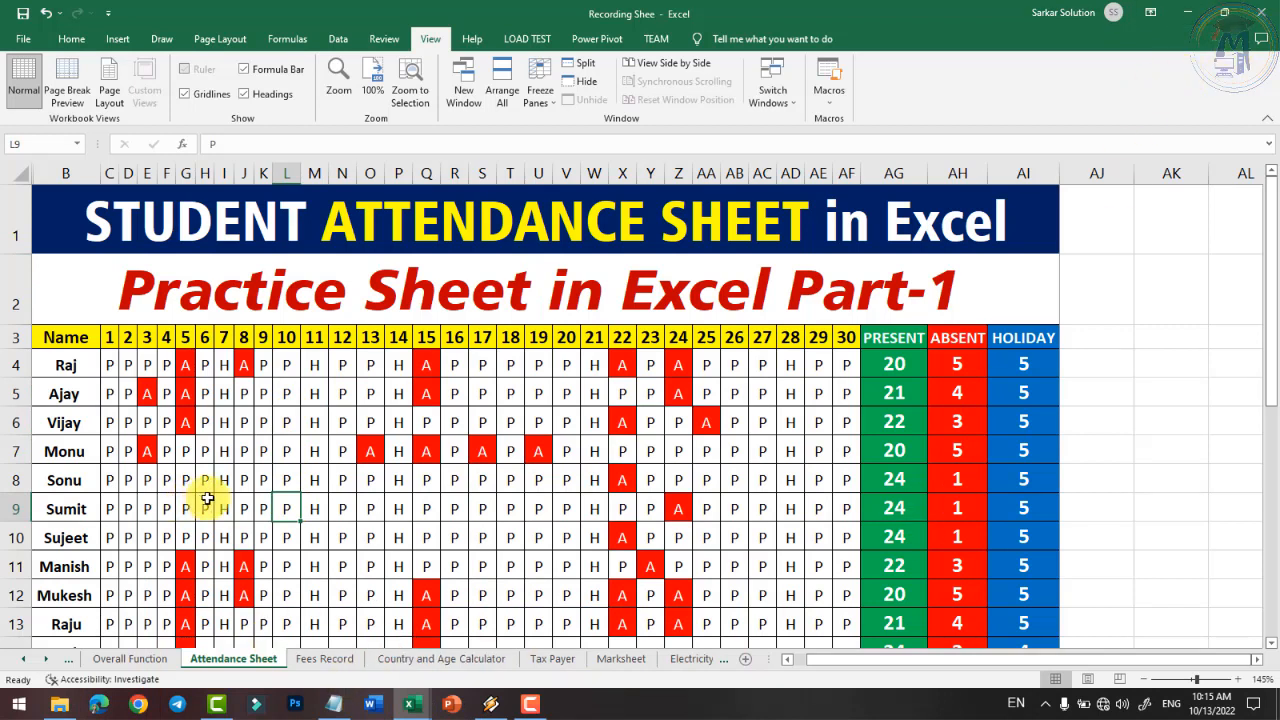
{"action": "left_click", "coordinate": [505, 475]}
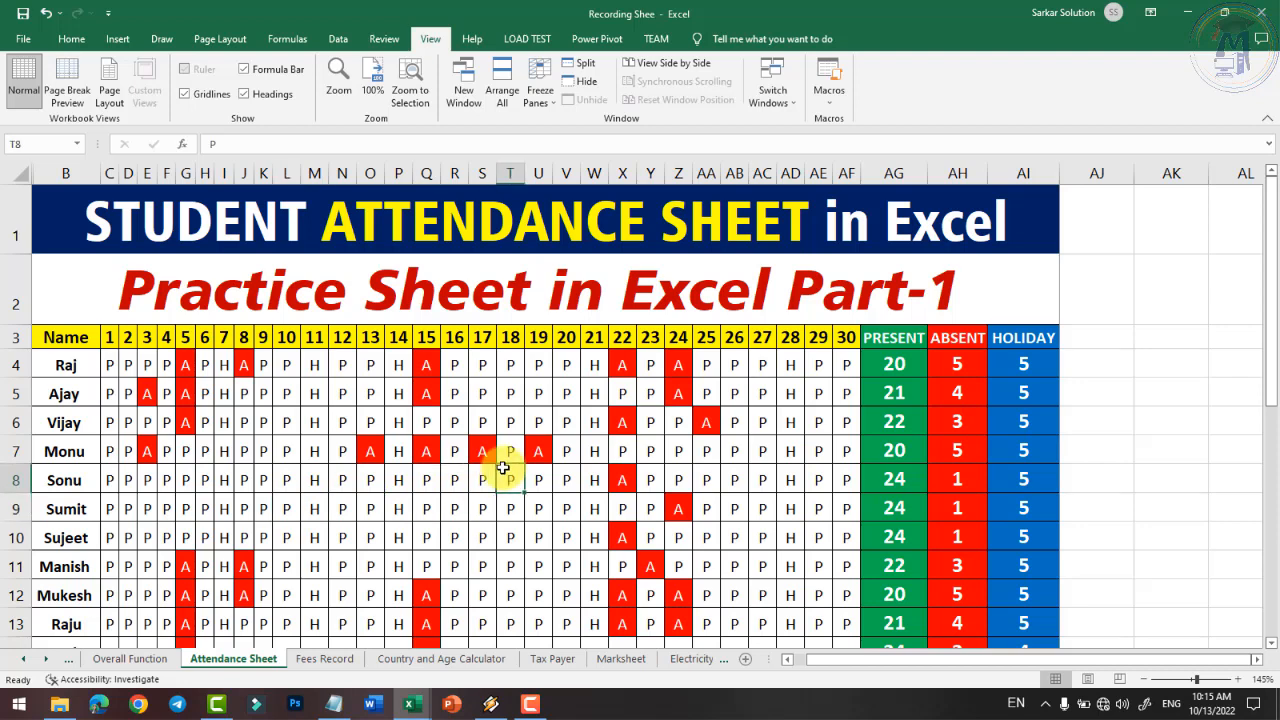